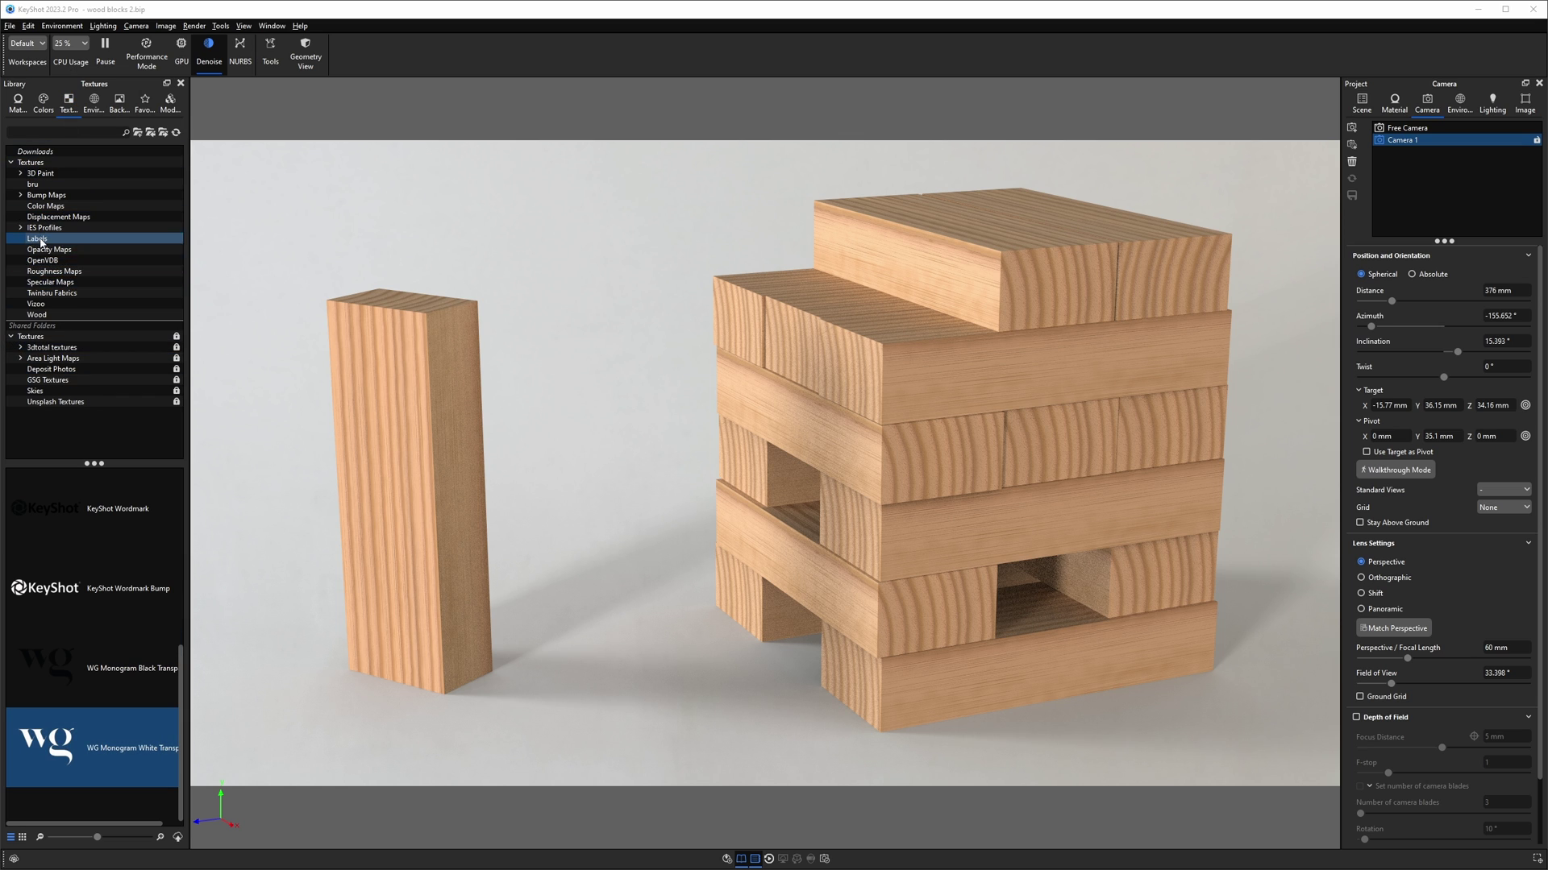
pyautogui.scroll(4, 175, 658)
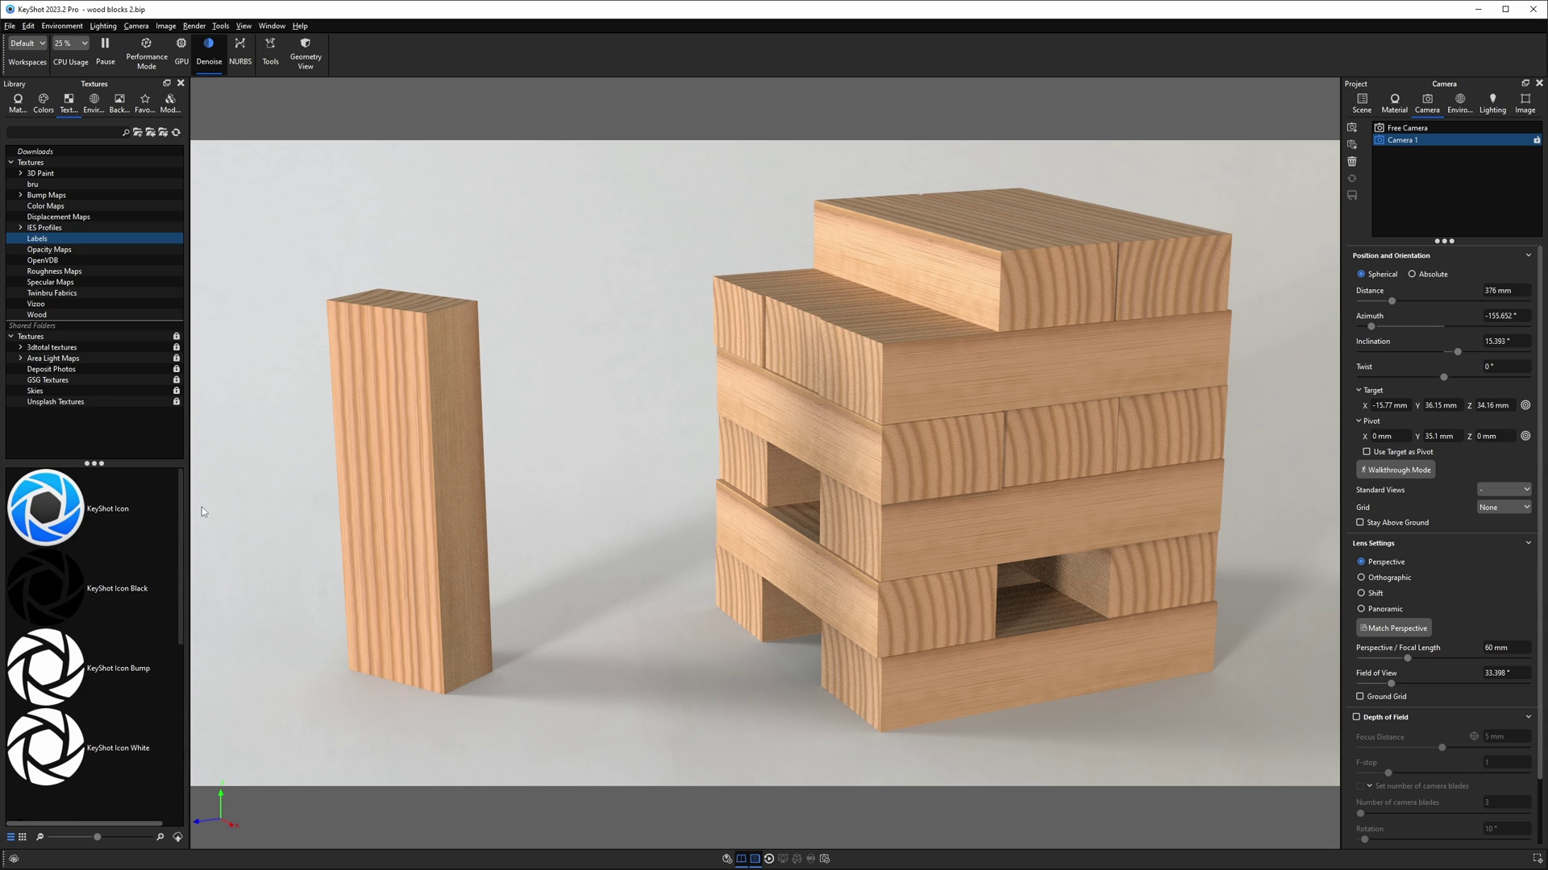
pyautogui.scroll(-4, 74, 660)
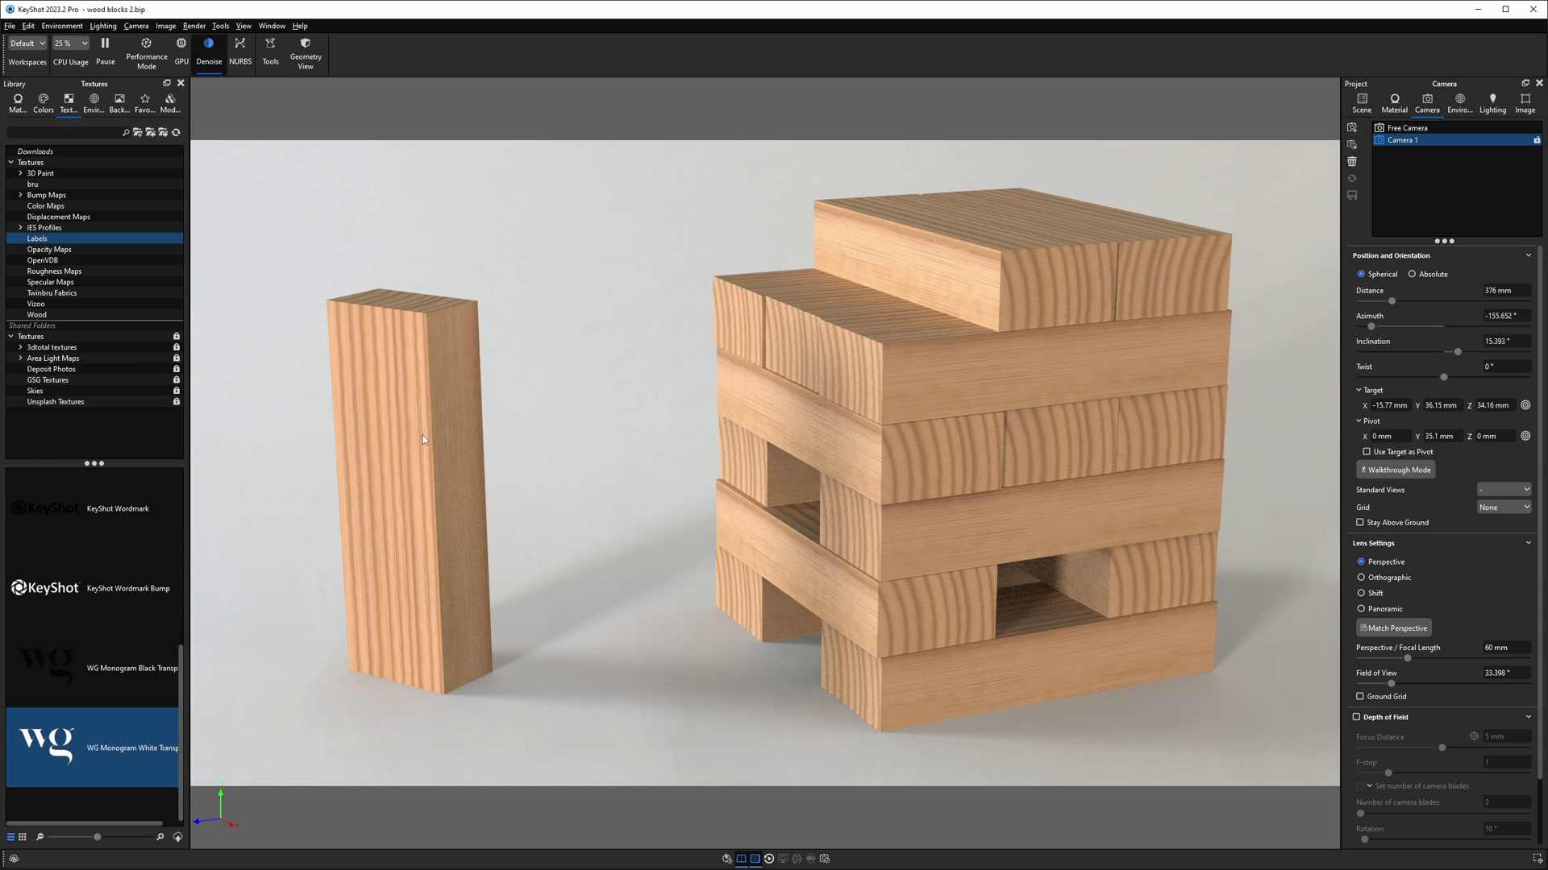
pyautogui.moveTo(49, 746); pyautogui.dragTo(403, 439)
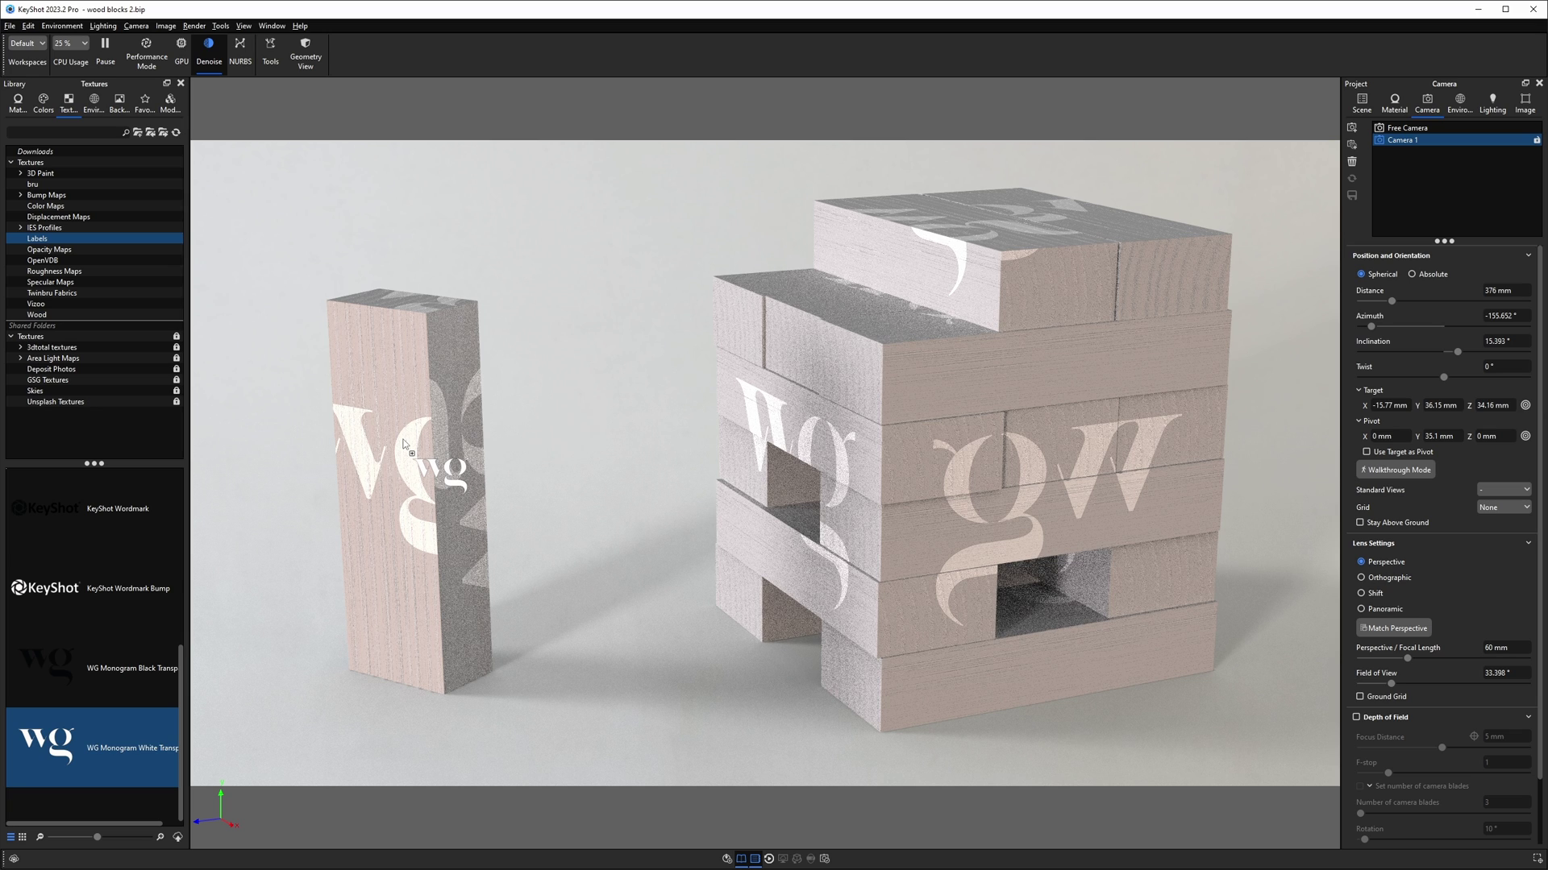
pyautogui.moveTo(403, 443); pyautogui.dragTo(241, 445)
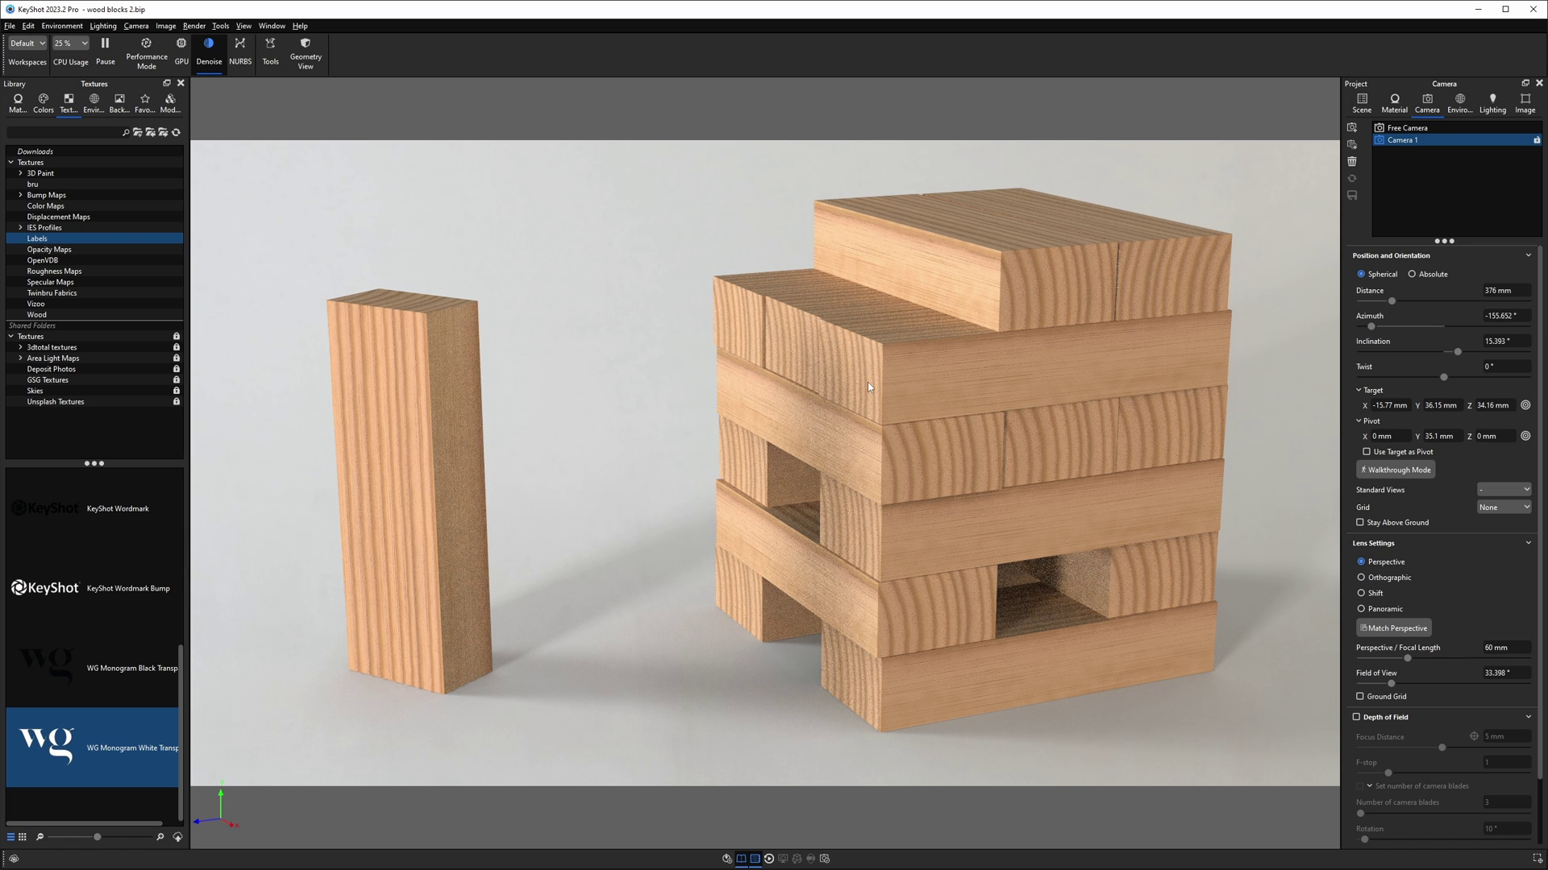
# Select the tall block's Wood Block:color:160:160:160 #12 material in the Scene tab and bring up the block's part options.
pyautogui.click(1363, 104)
pyautogui.click(1481, 435)
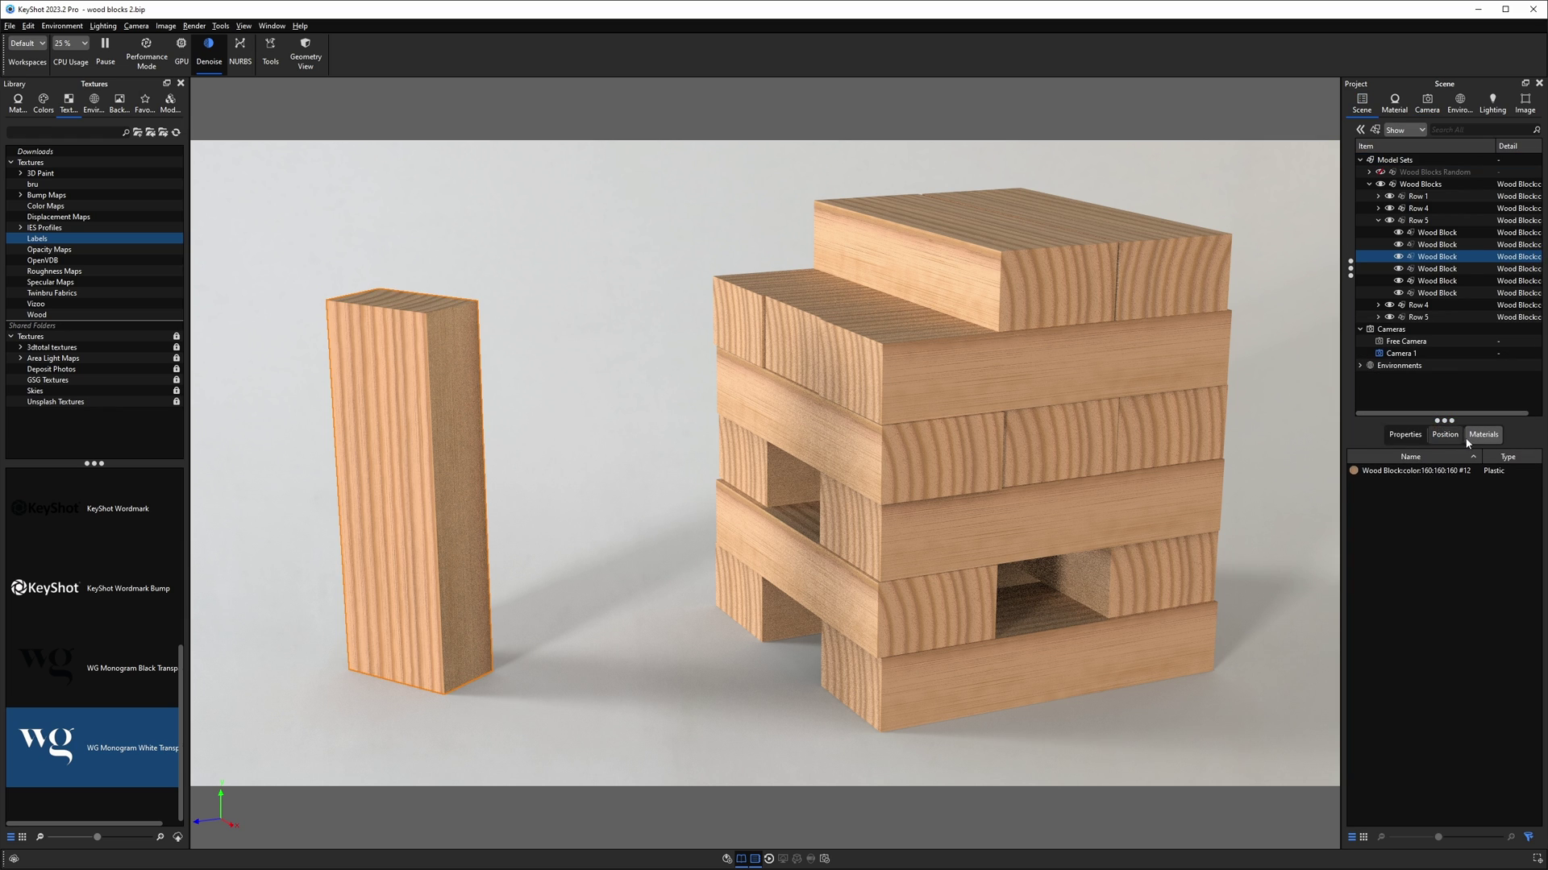
pyautogui.click(1390, 473)
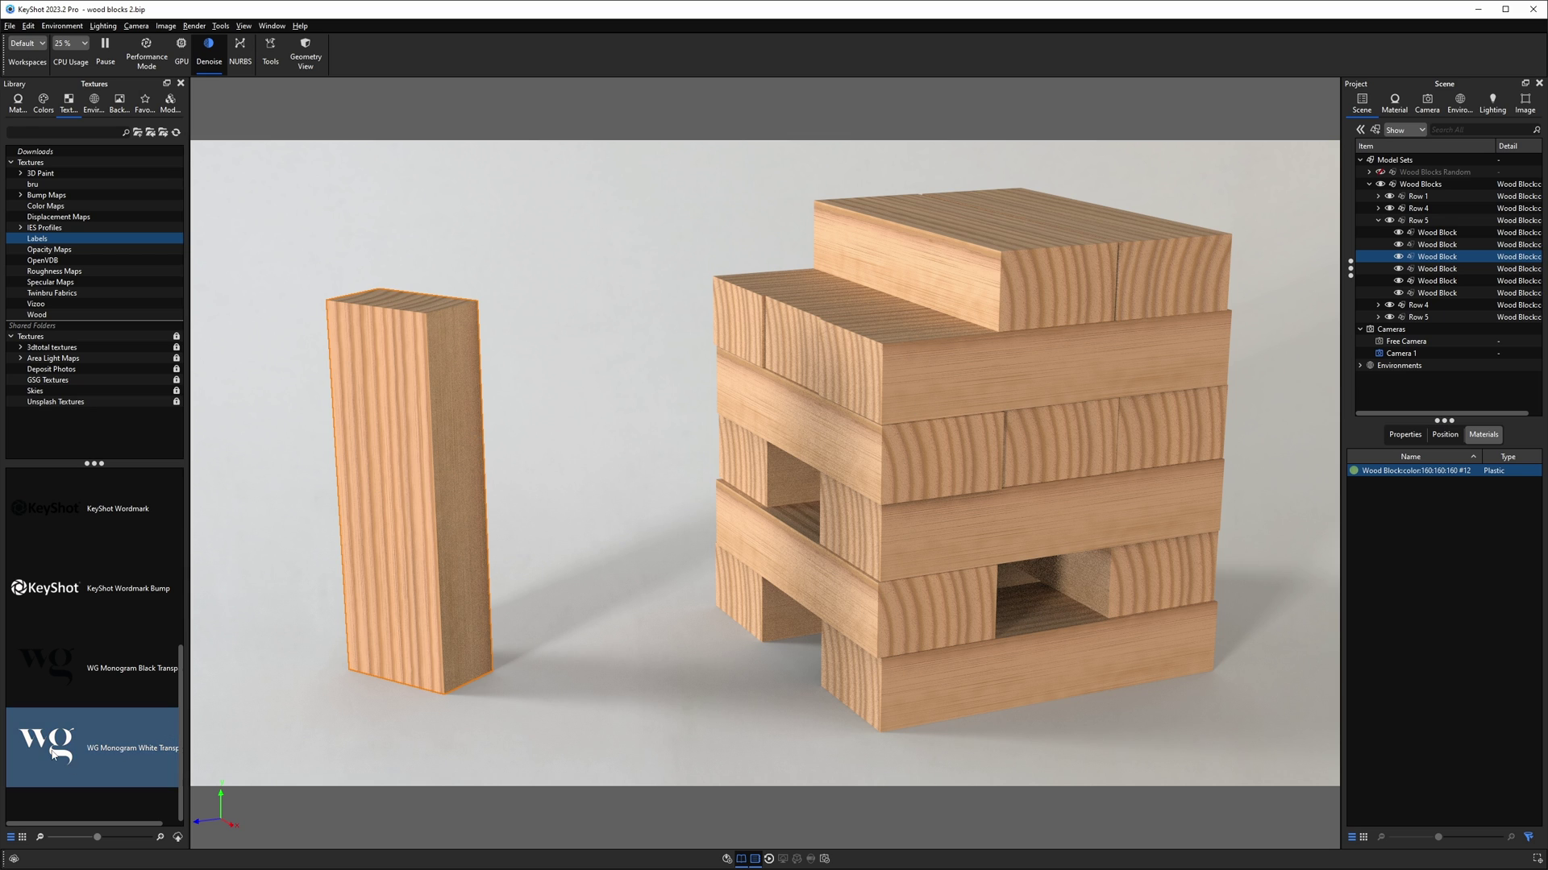
pyautogui.rightClick(412, 393)
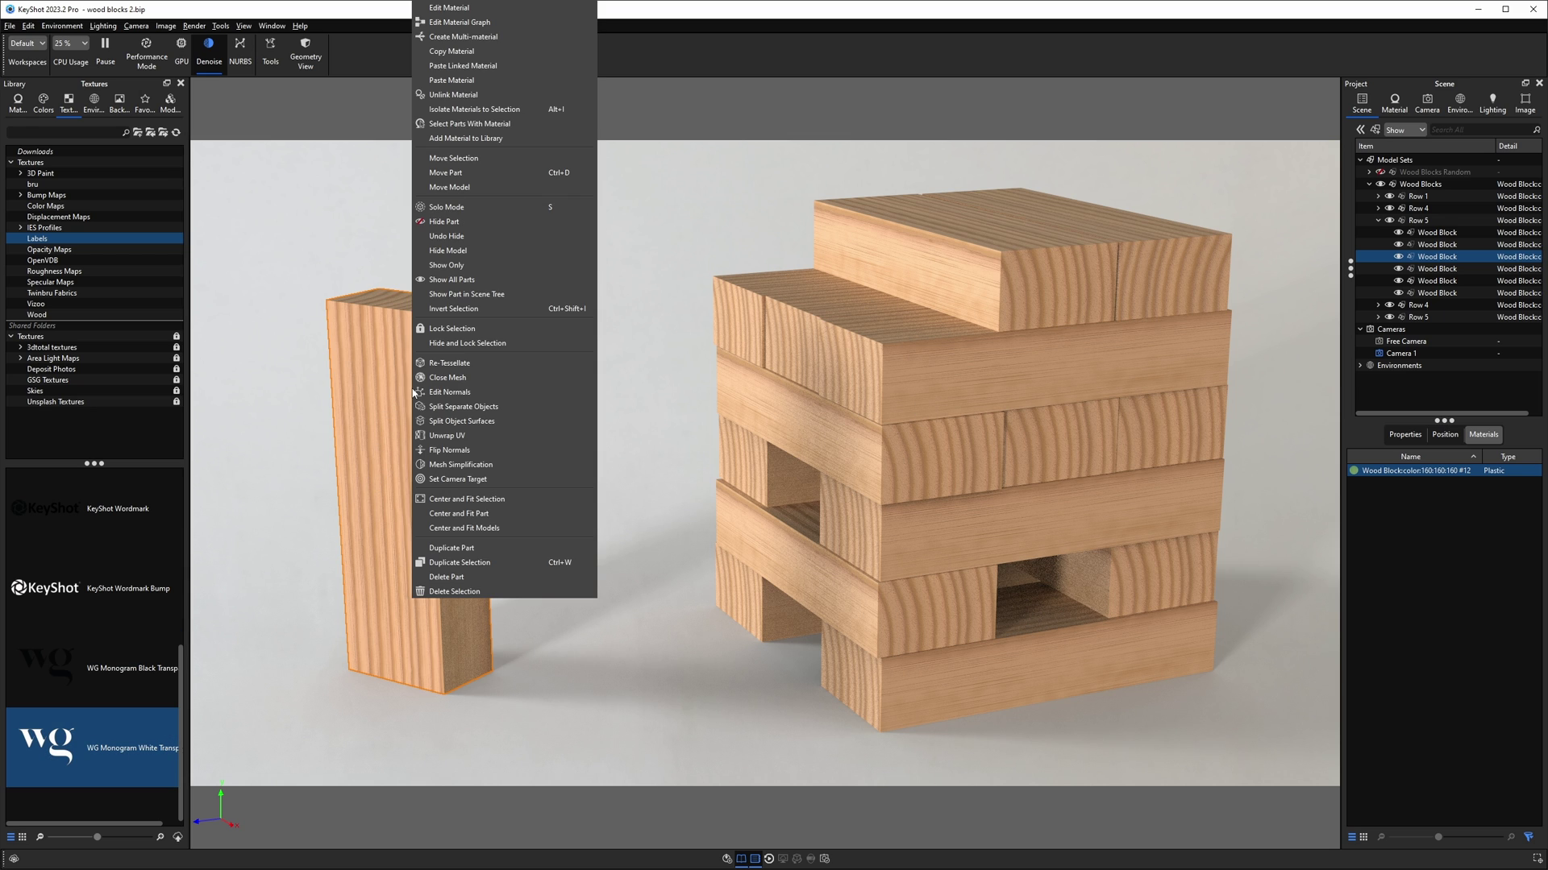
# Unlink the tall block's material and add the WG Monogram White label, rotated 90° and flipped horizontally.
pyautogui.click(453, 94)
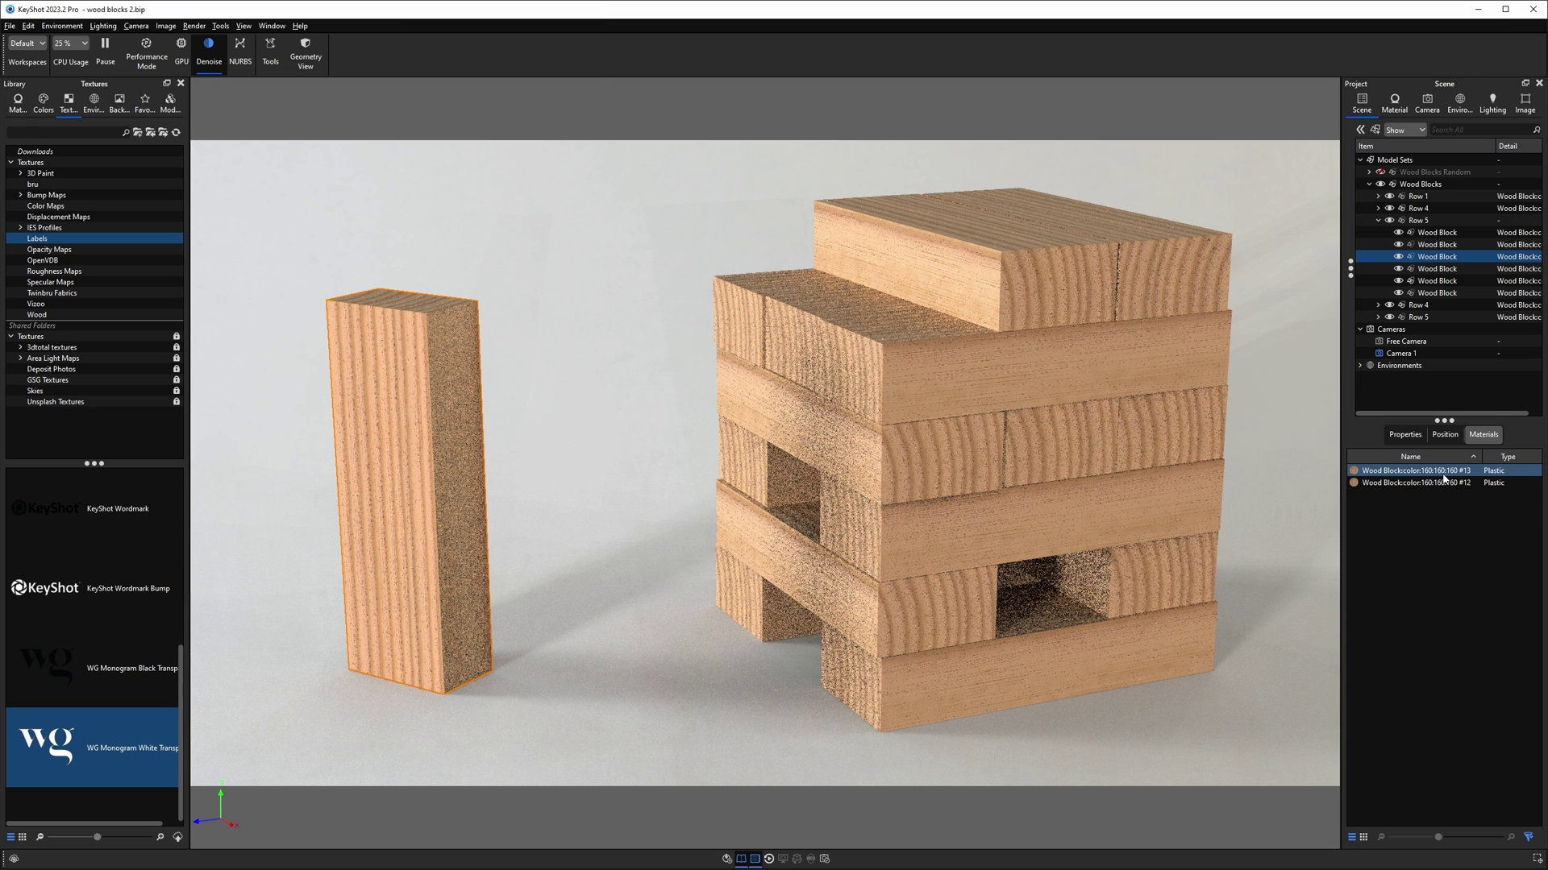
pyautogui.moveTo(103, 742); pyautogui.dragTo(384, 434)
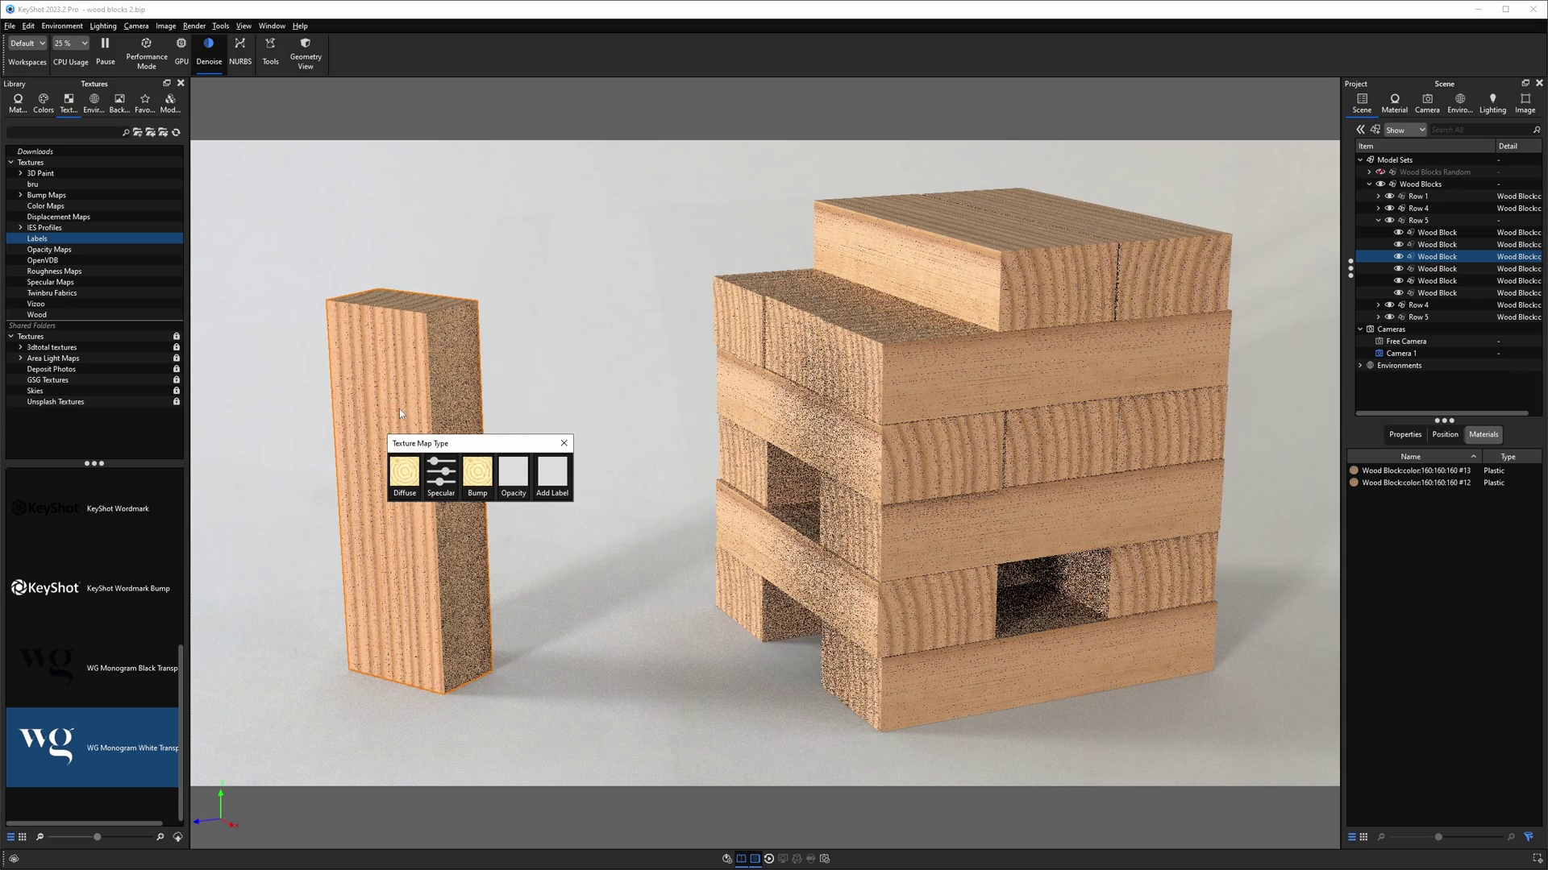
pyautogui.click(554, 476)
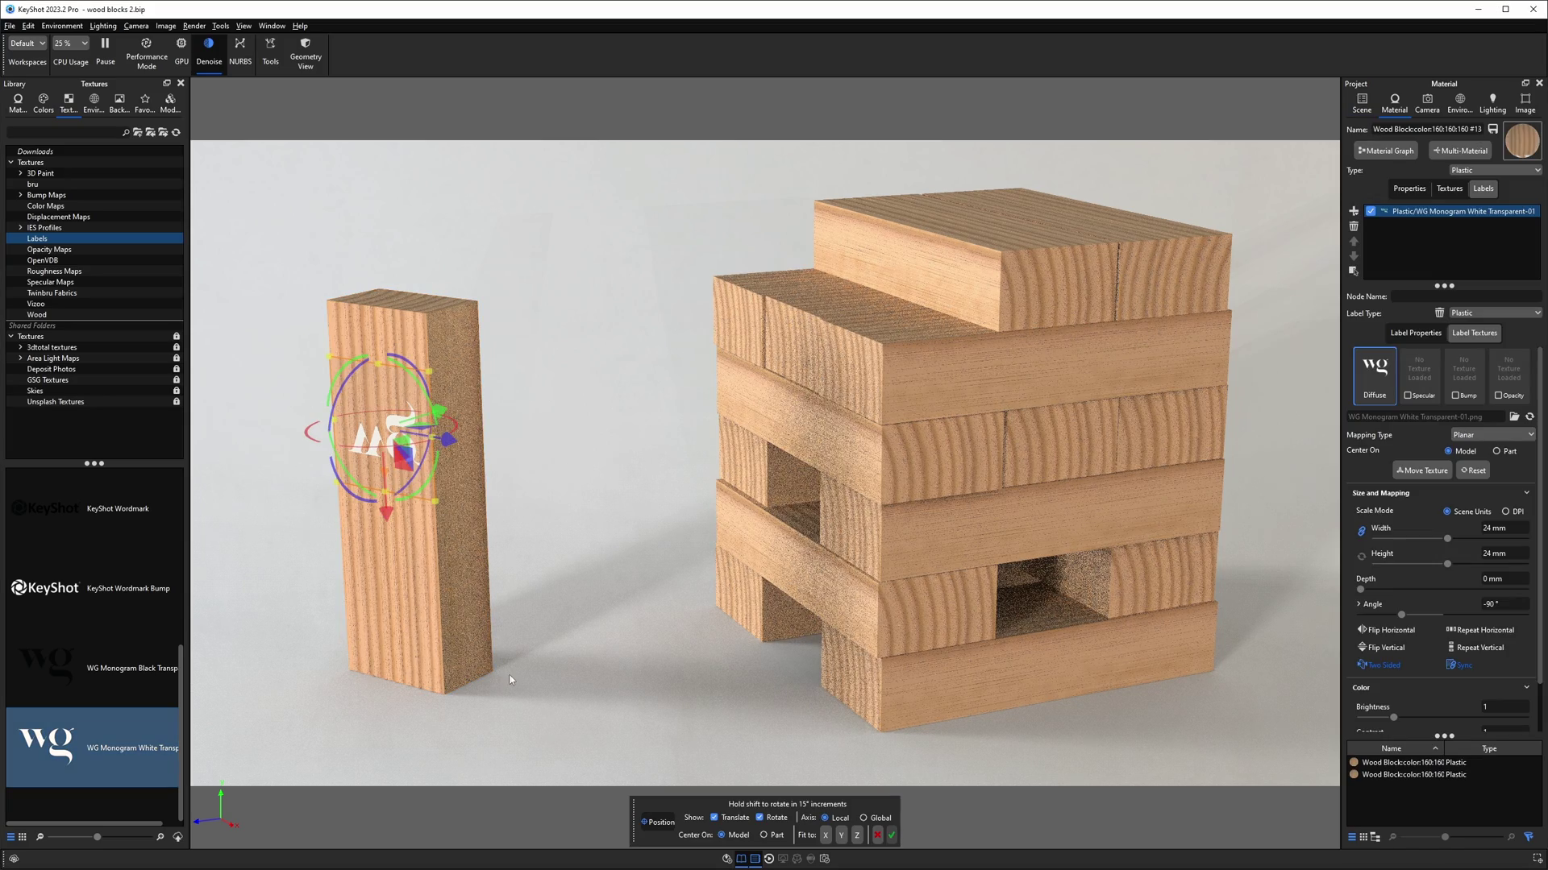
pyautogui.moveTo(450, 453); pyautogui.dragTo(325, 511)
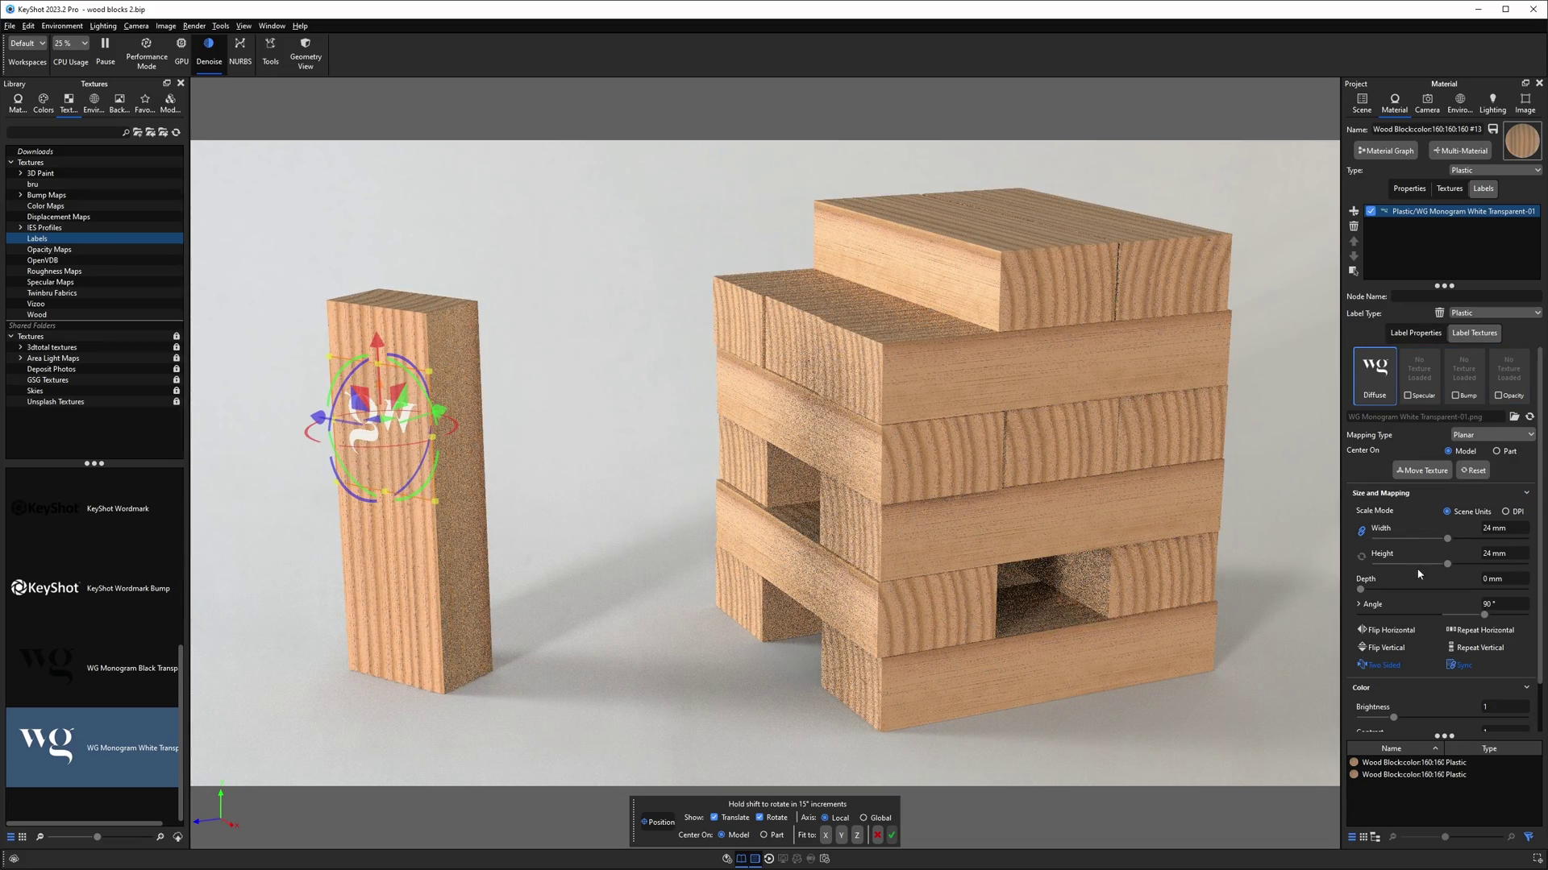
pyautogui.click(1393, 636)
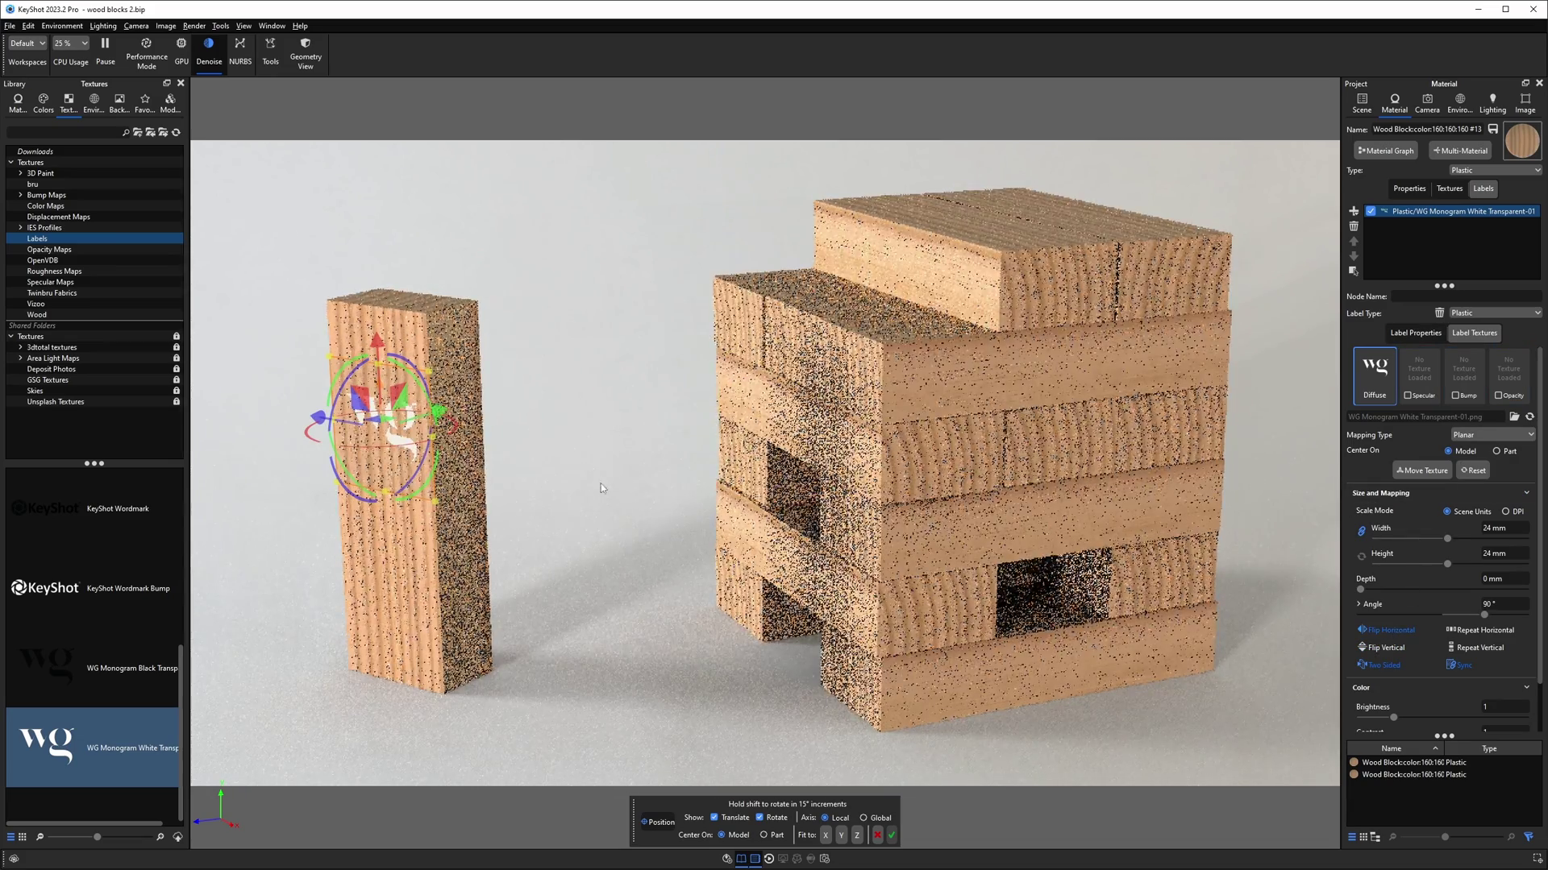
pyautogui.click(892, 835)
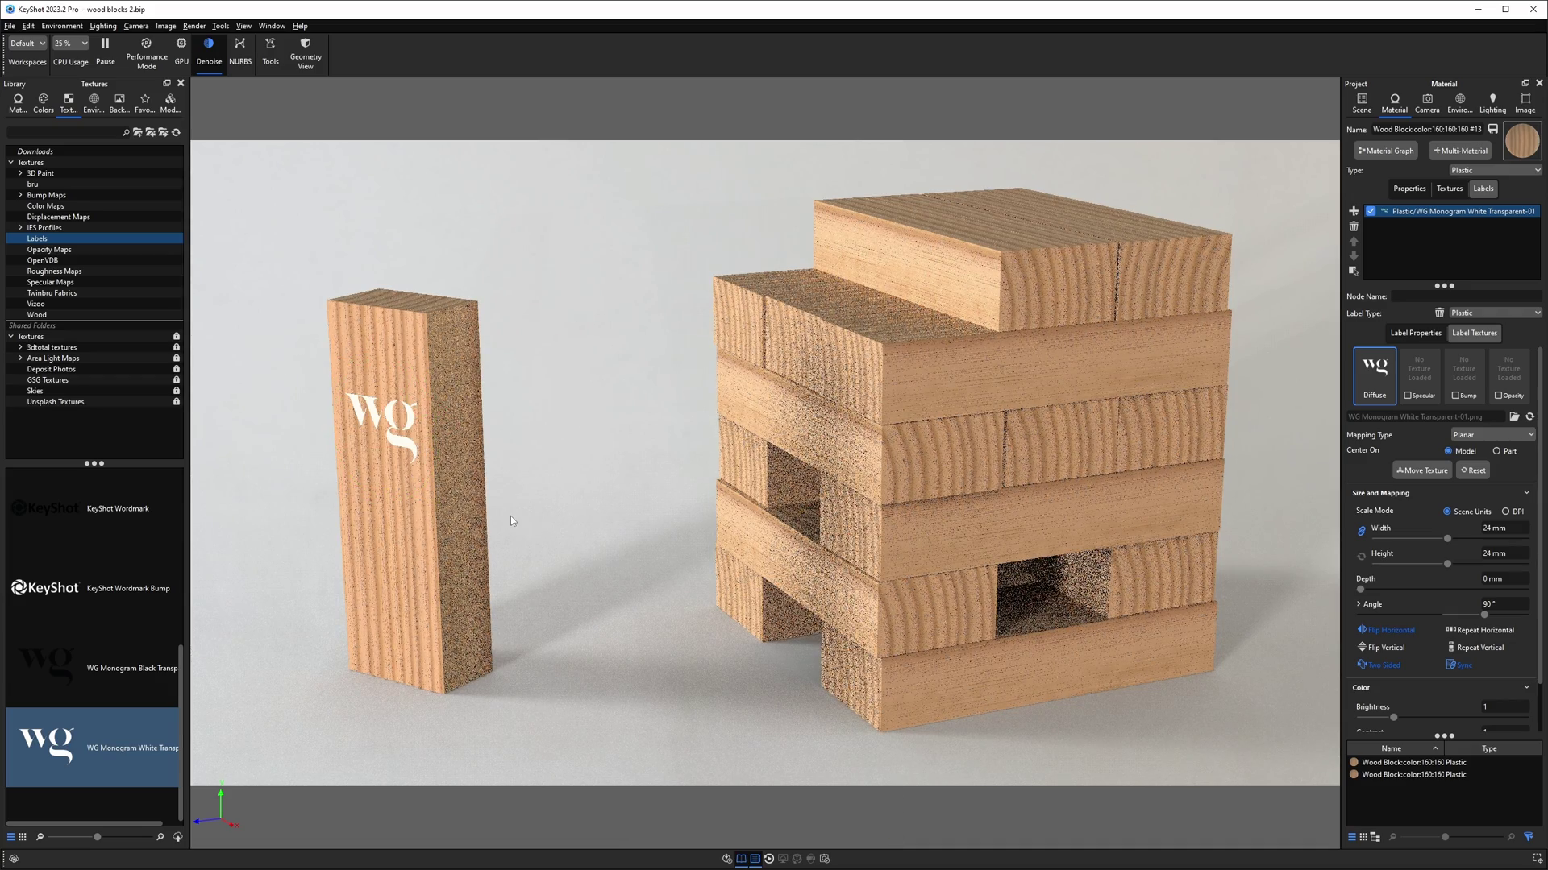
# Zoom, orbit and pan the viewport close onto the tall block's labelled front face.
pyautogui.moveTo(540, 527); pyautogui.dragTo(788, 512, button='middle')
pyautogui.scroll(4, 788, 513)
pyautogui.moveTo(788, 483); pyautogui.dragTo(811, 397)
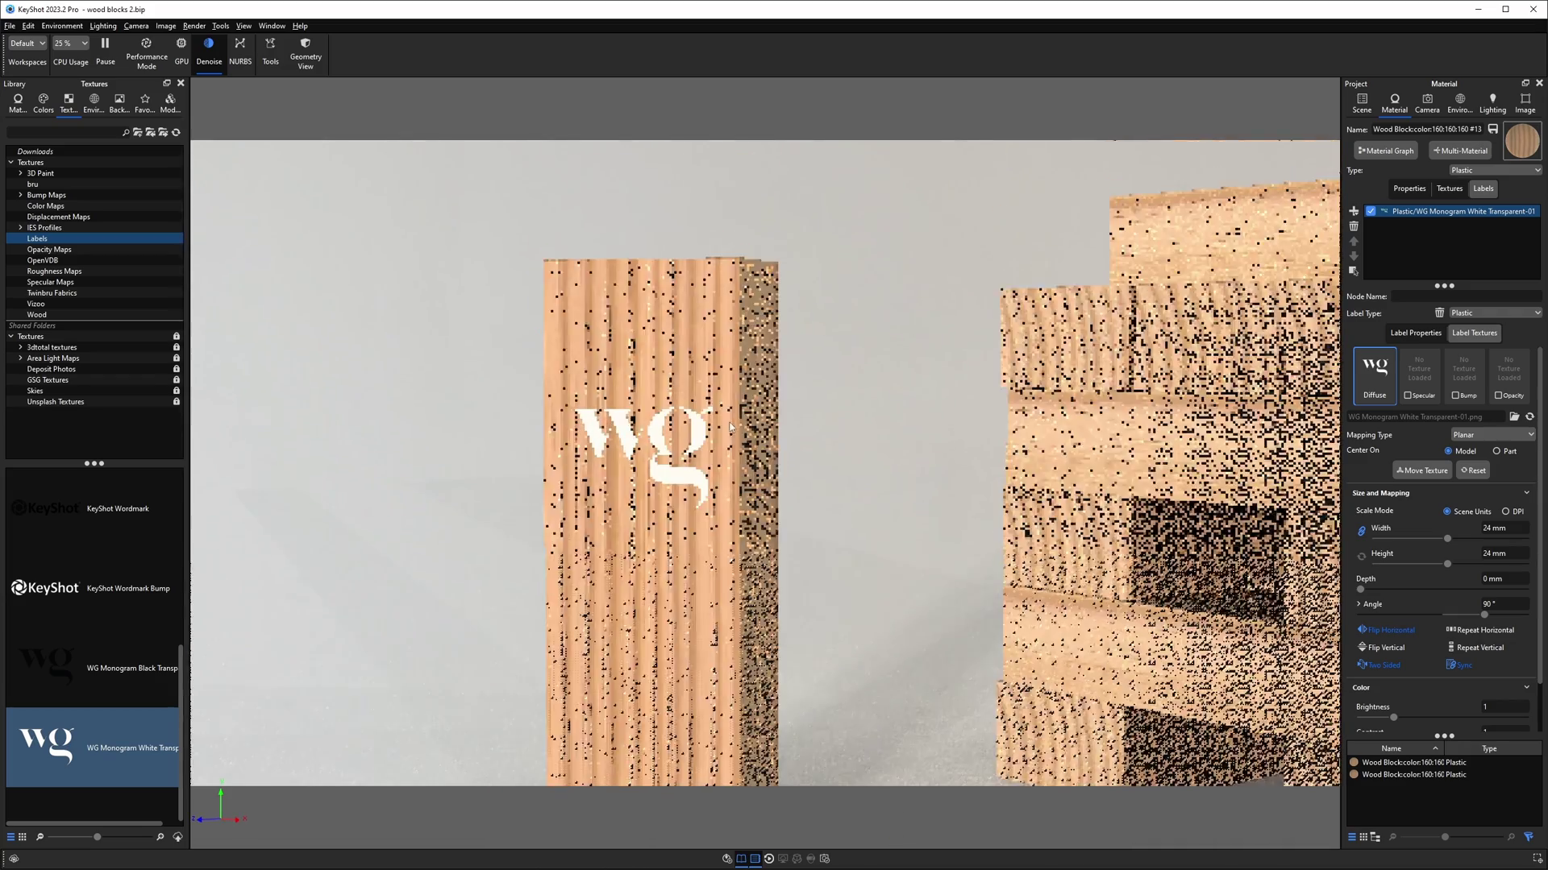
pyautogui.scroll(-2, 651, 462)
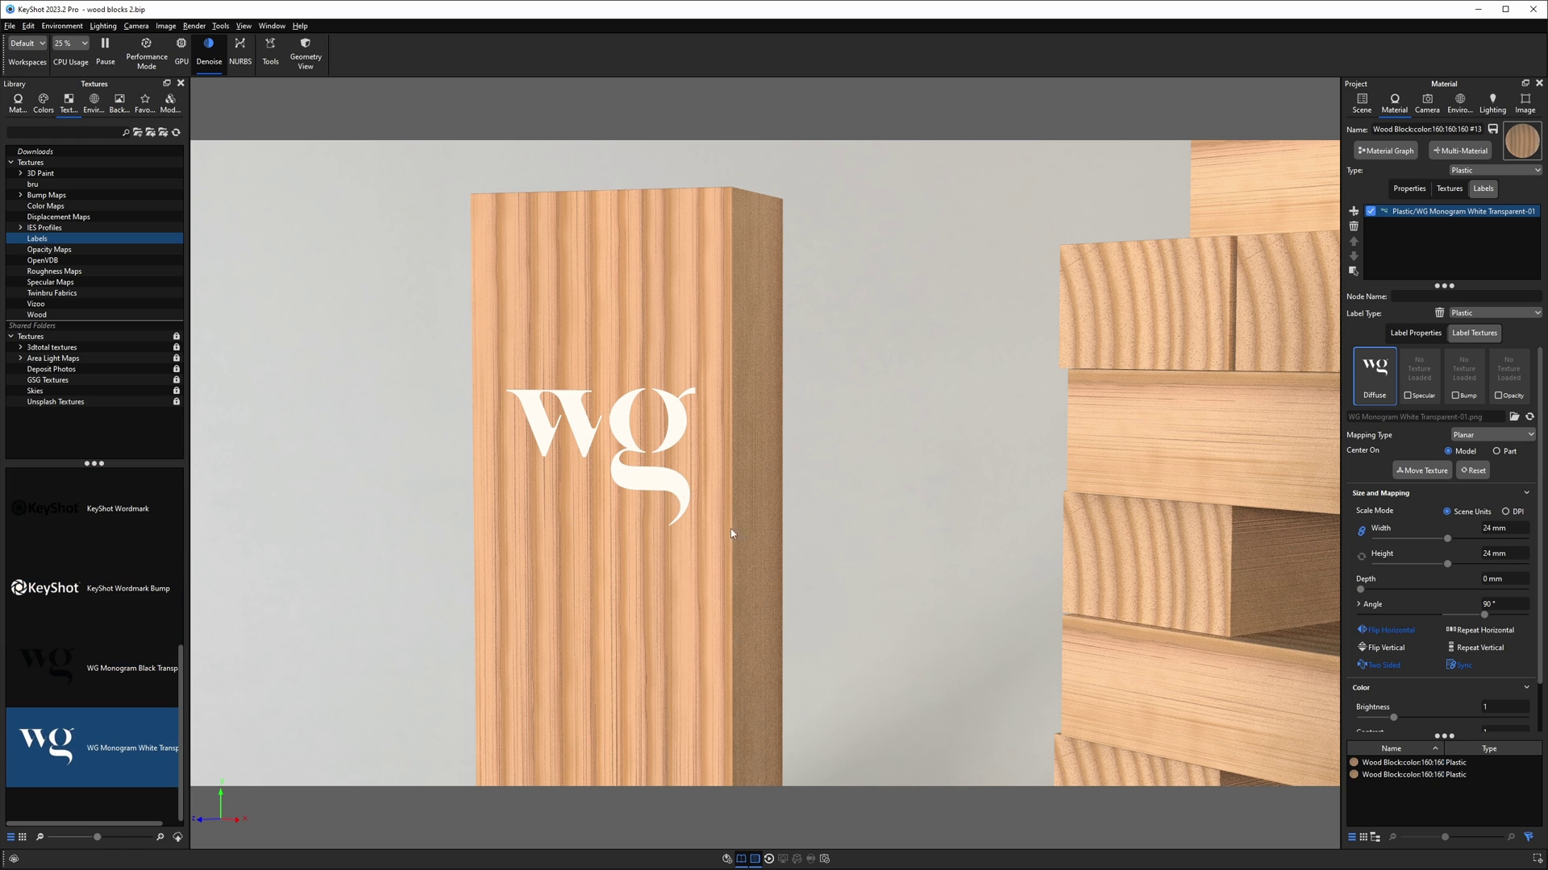
pyautogui.scroll(-3, 696, 575)
pyautogui.moveTo(696, 576); pyautogui.dragTo(615, 545, button='middle')
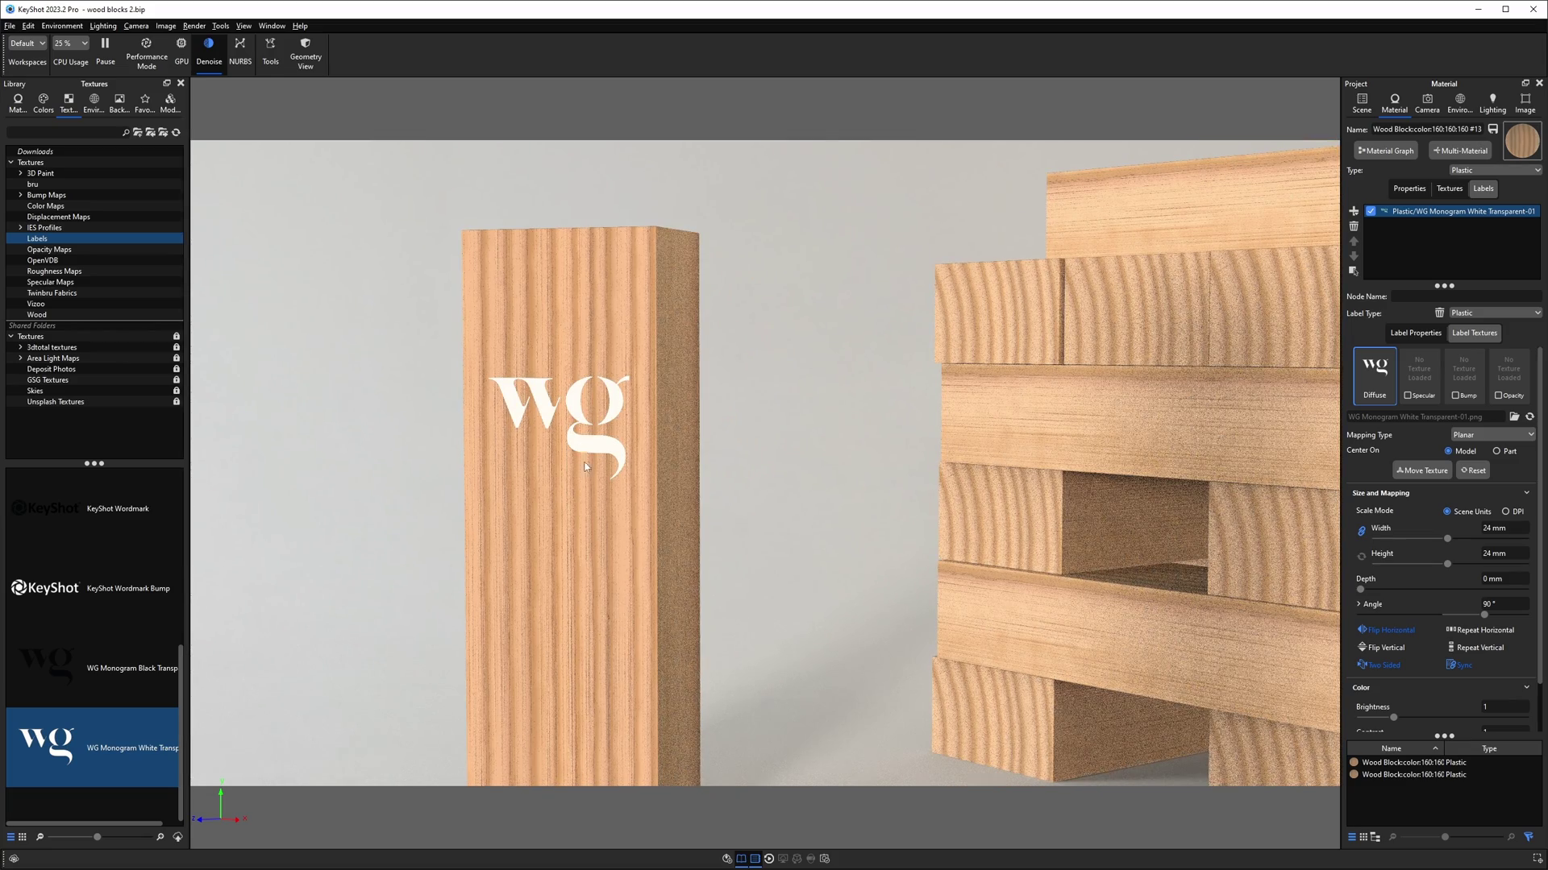
pyautogui.scroll(-2, 556, 516)
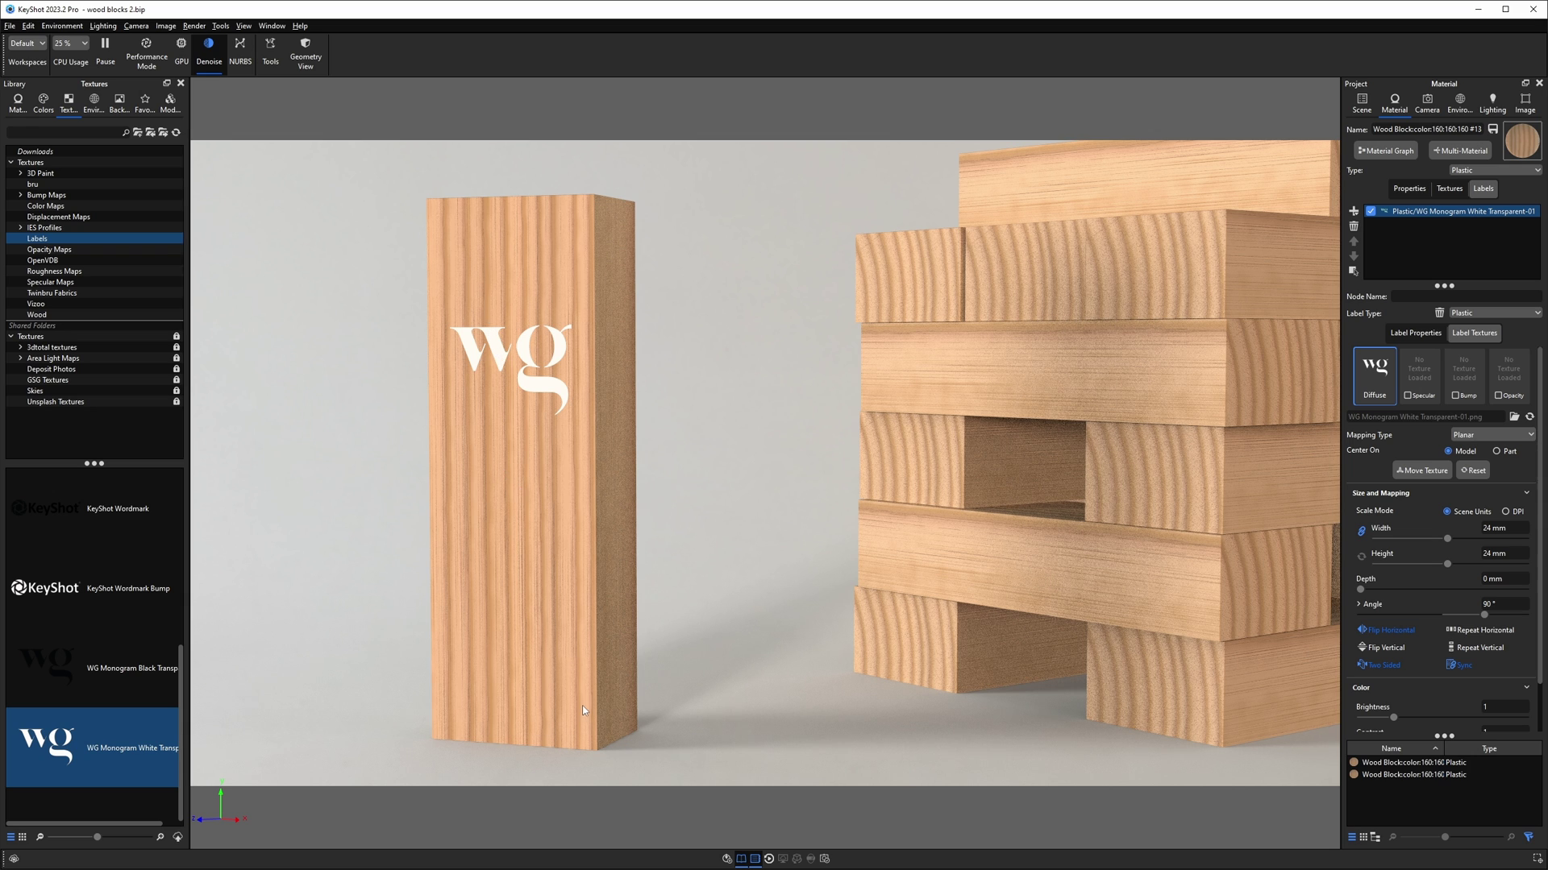
# Open the tall block's Material Graph and drop the label Plastic and Texture Map nodes into a lower row.
pyautogui.doubleClick(534, 384)
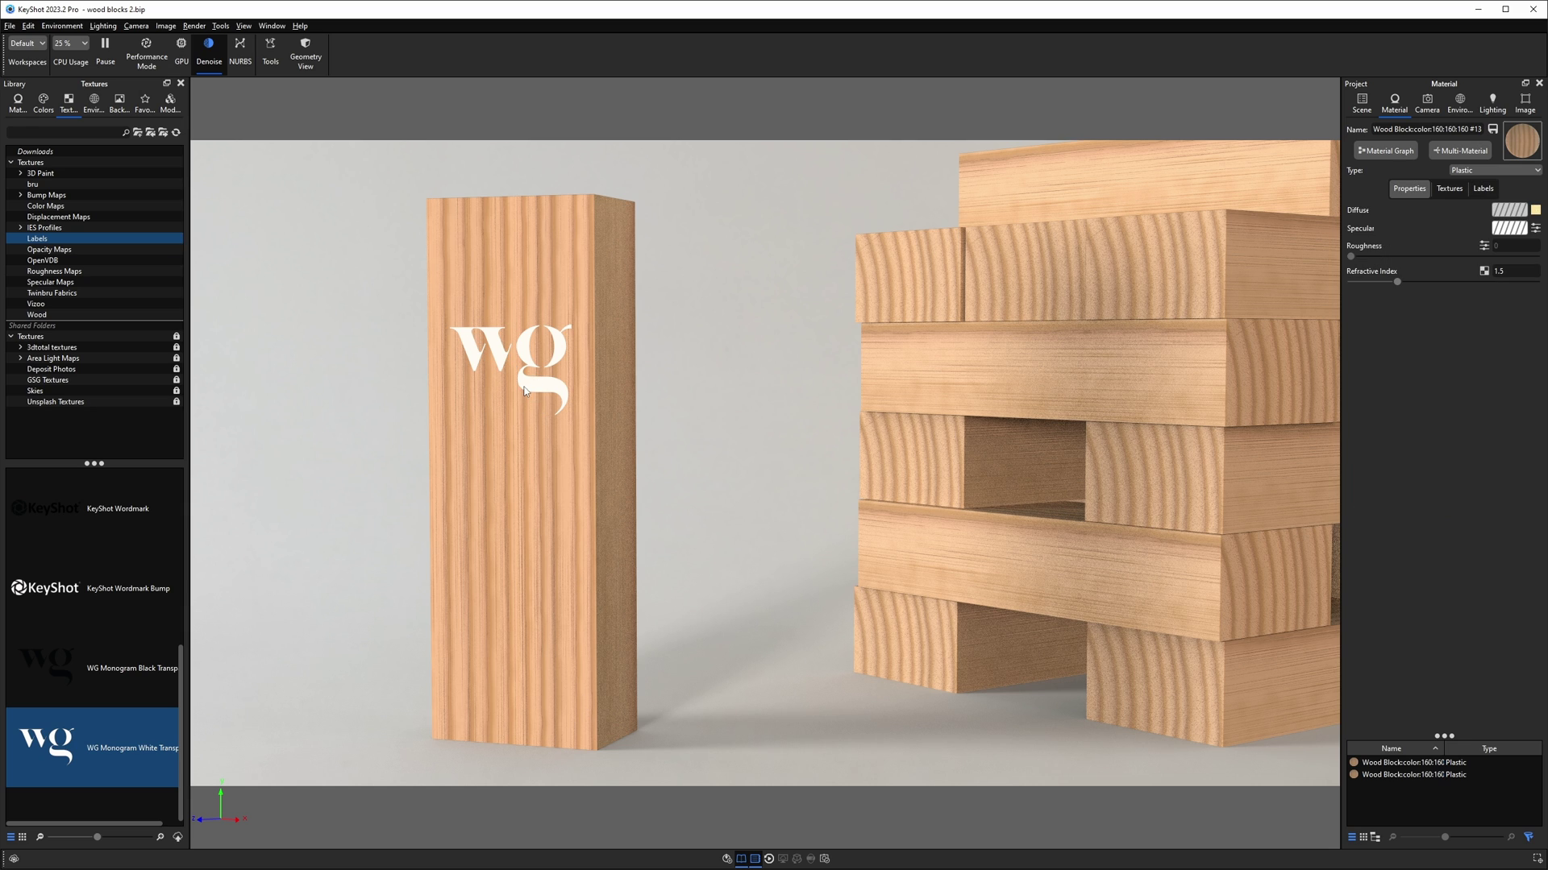
pyautogui.click(1382, 153)
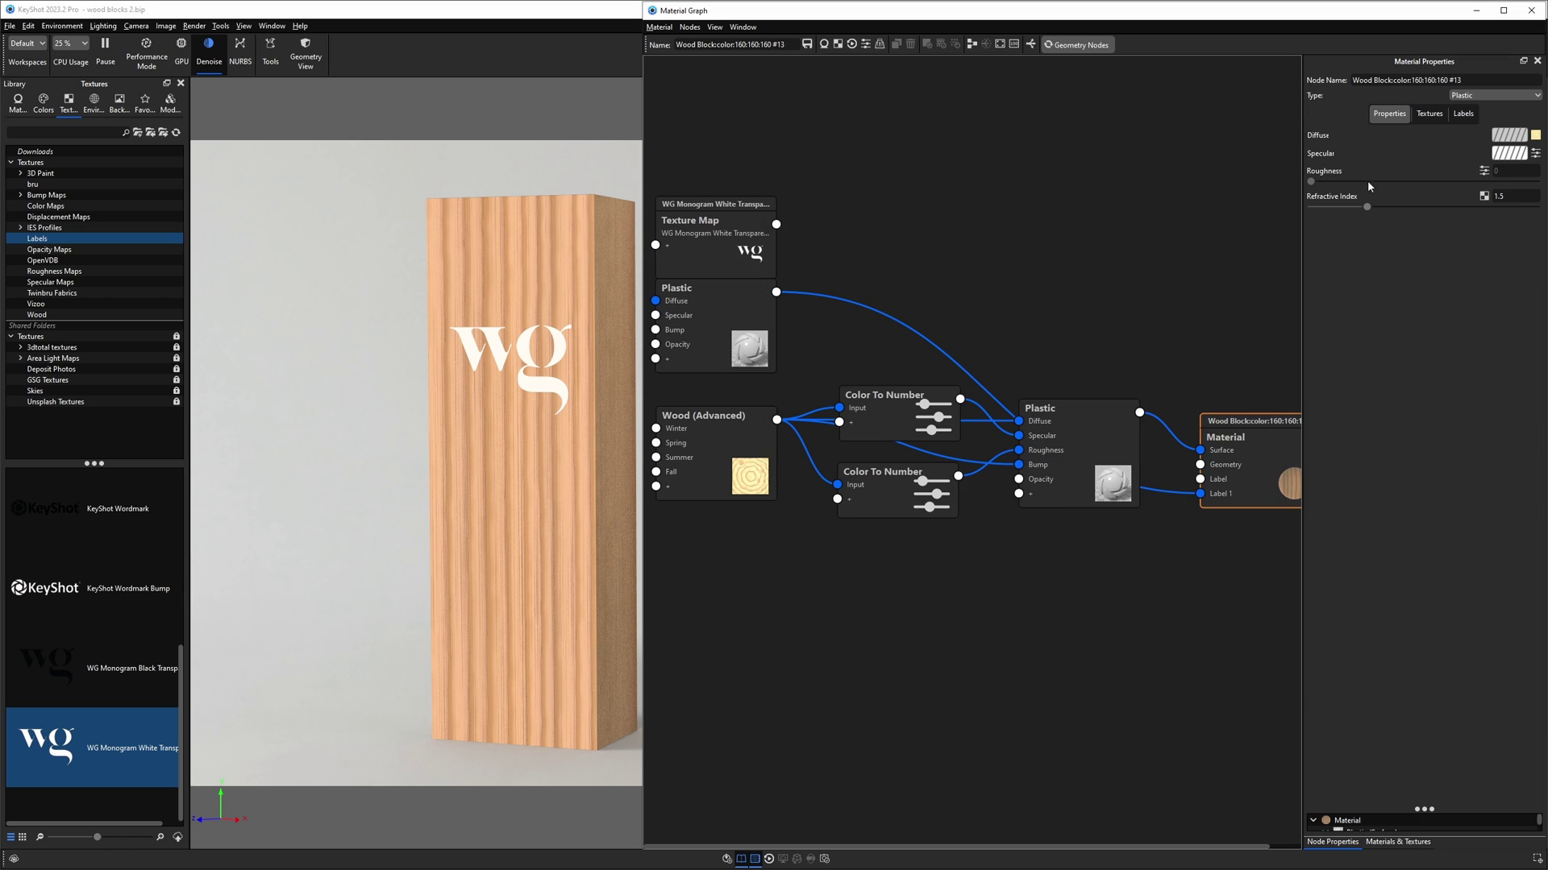
pyautogui.moveTo(787, 357); pyautogui.dragTo(1045, 667)
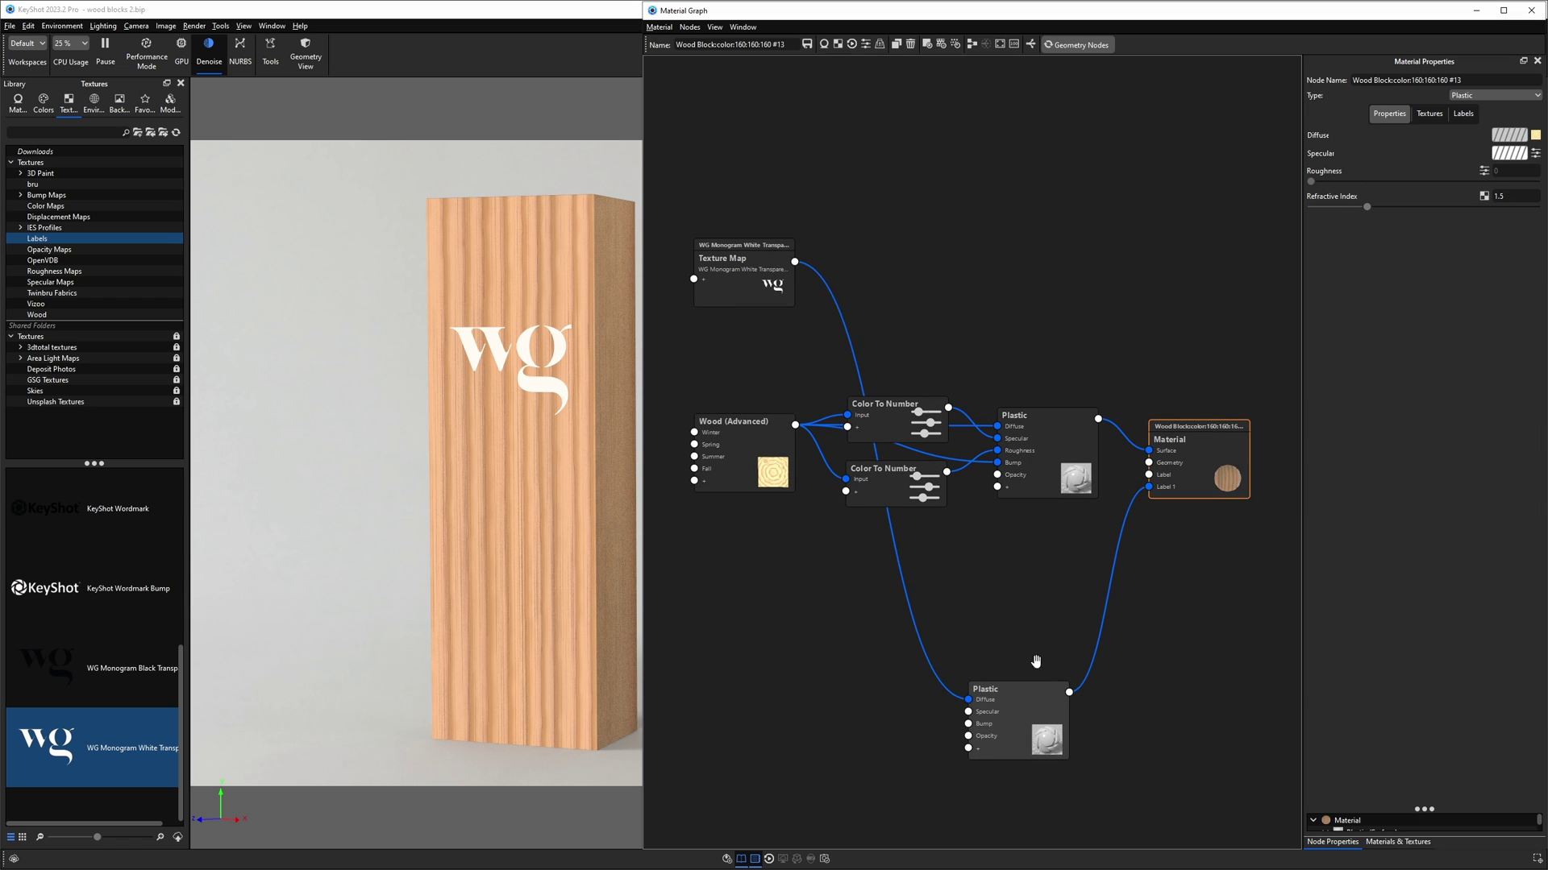
pyautogui.moveTo(745, 262); pyautogui.dragTo(823, 678)
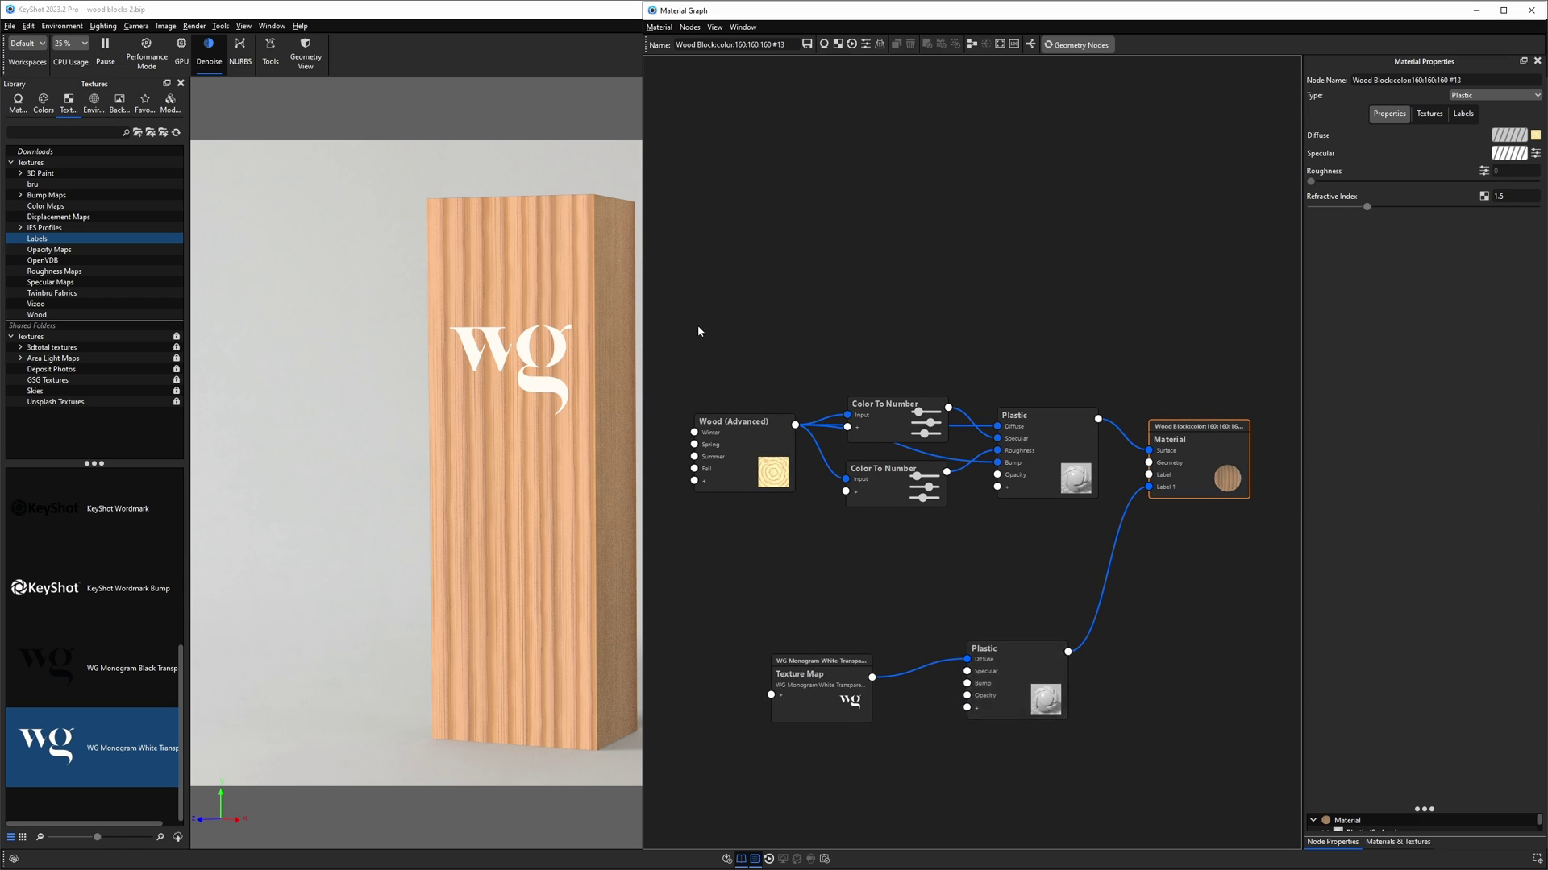
# Fine-tune the positions of the lower Plastic and Texture Map nodes beneath the wood nodes.
pyautogui.moveTo(698, 328); pyautogui.dragTo(1037, 528)
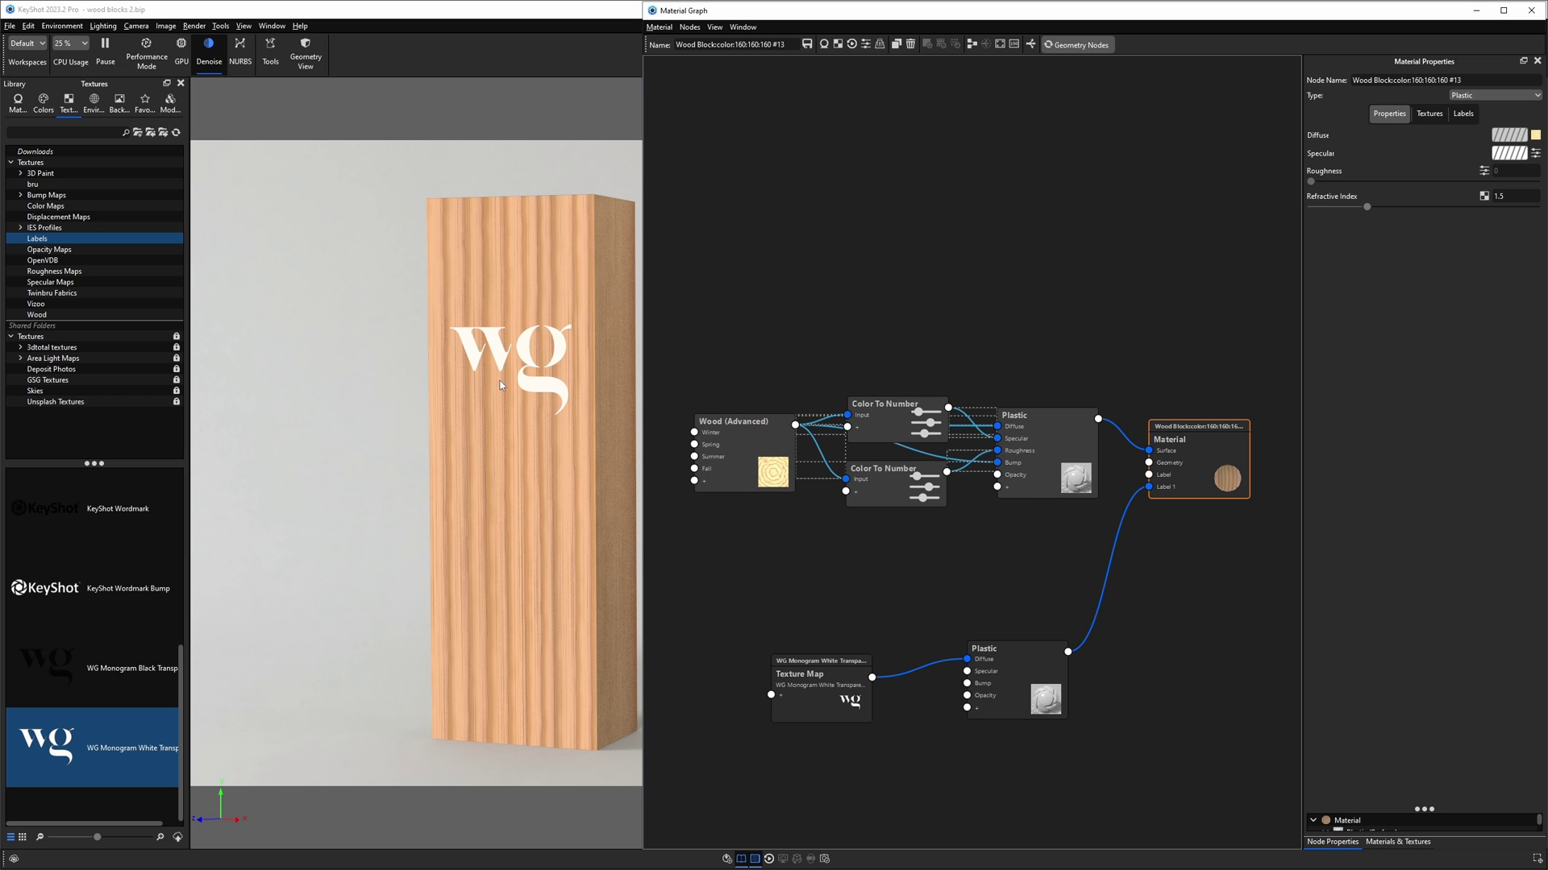
pyautogui.moveTo(413, 374); pyautogui.dragTo(321, 366, button='middle')
pyautogui.moveTo(1016, 690); pyautogui.dragTo(1002, 684)
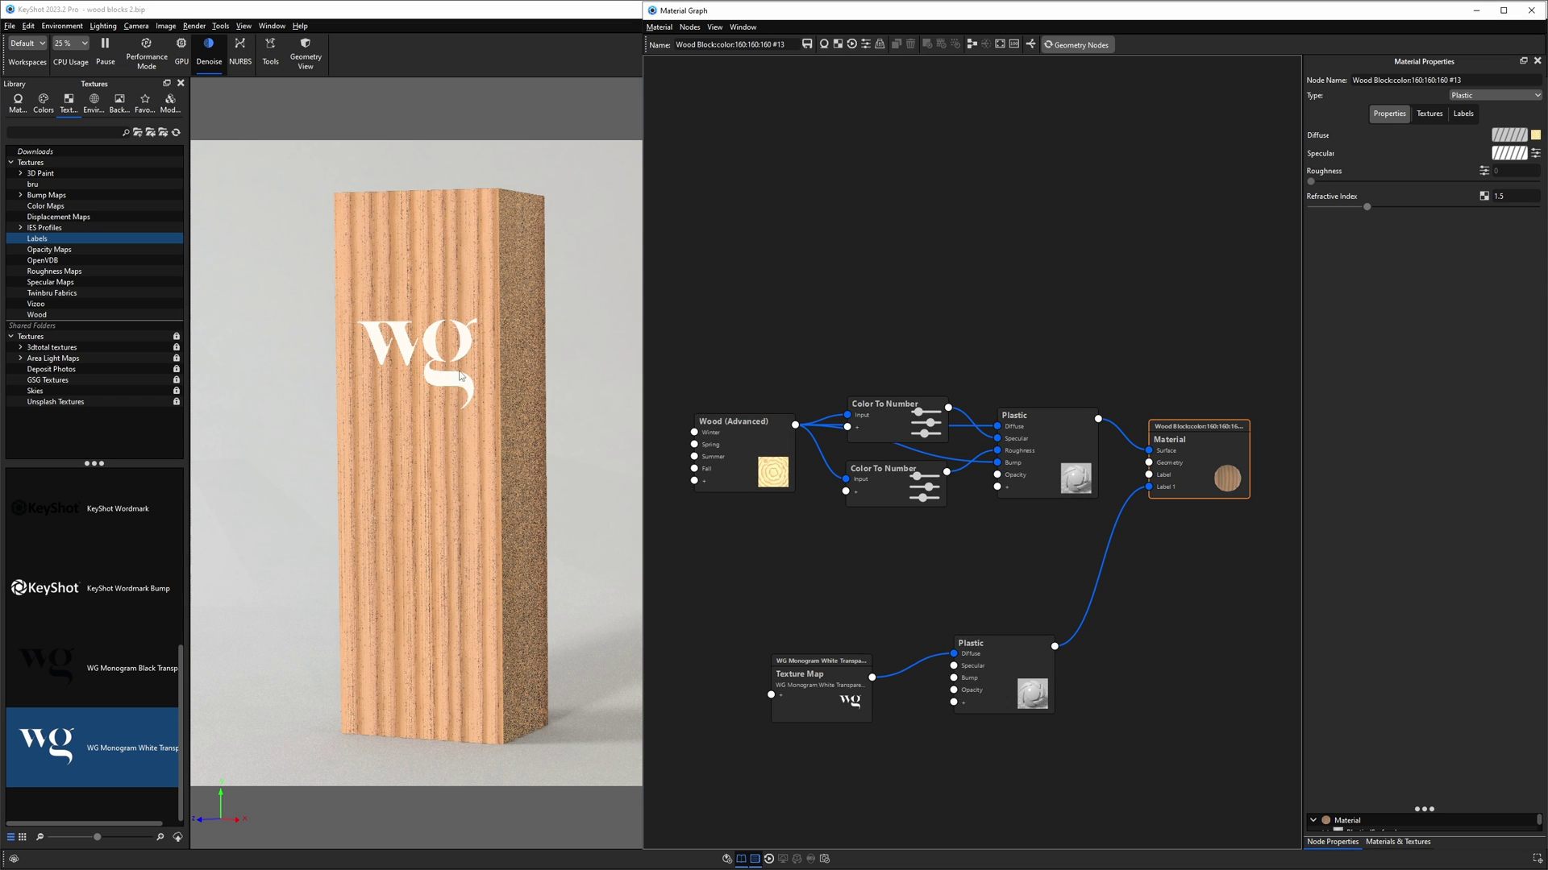
pyautogui.moveTo(811, 678); pyautogui.dragTo(803, 599)
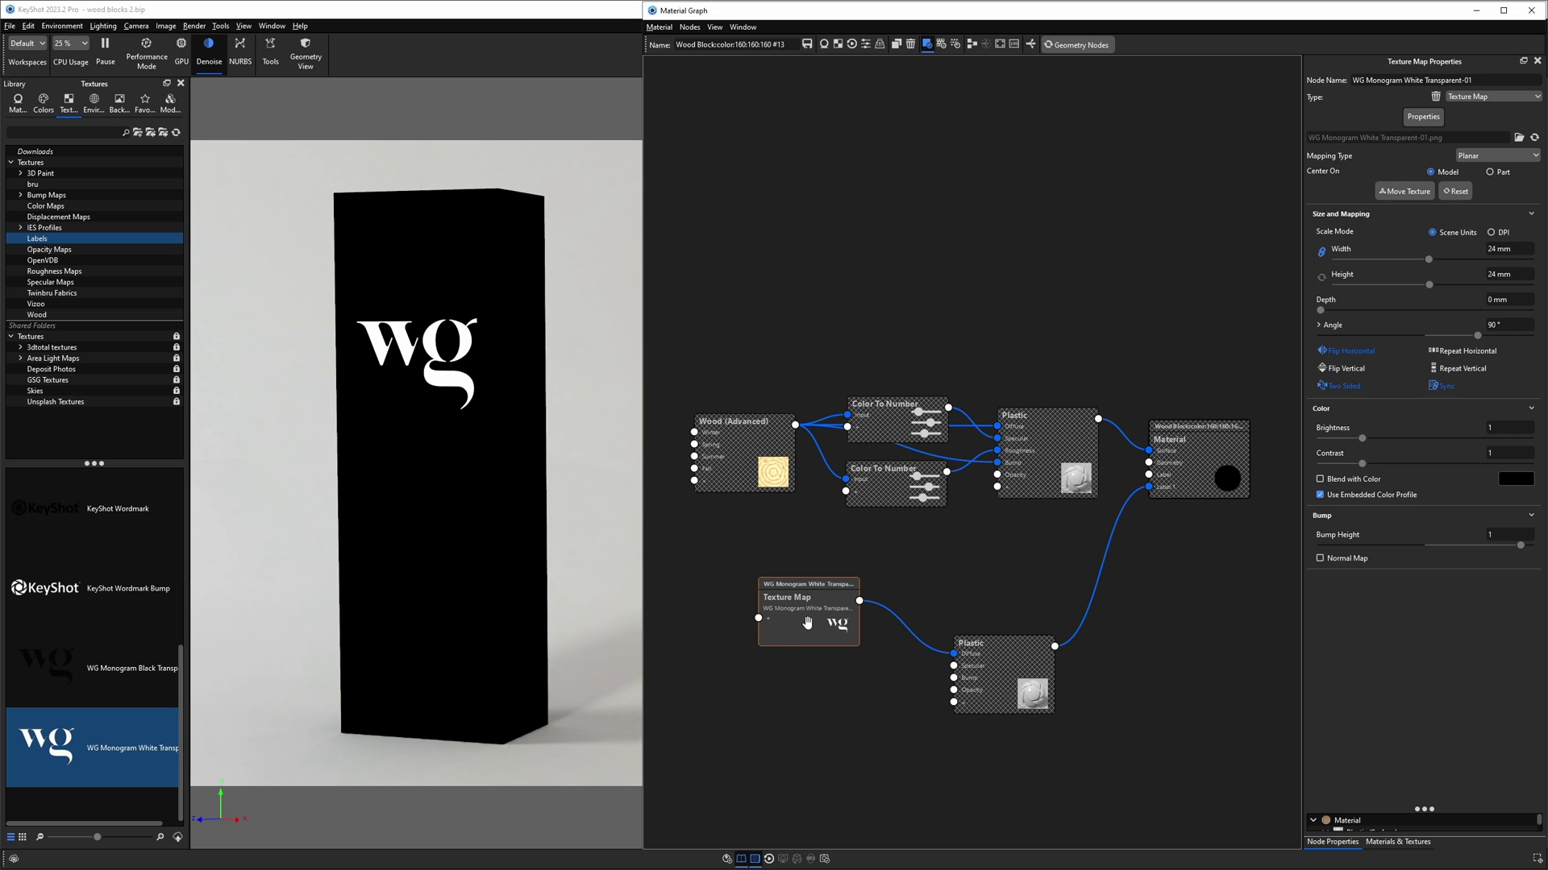
pyautogui.moveTo(807, 623); pyautogui.dragTo(835, 609)
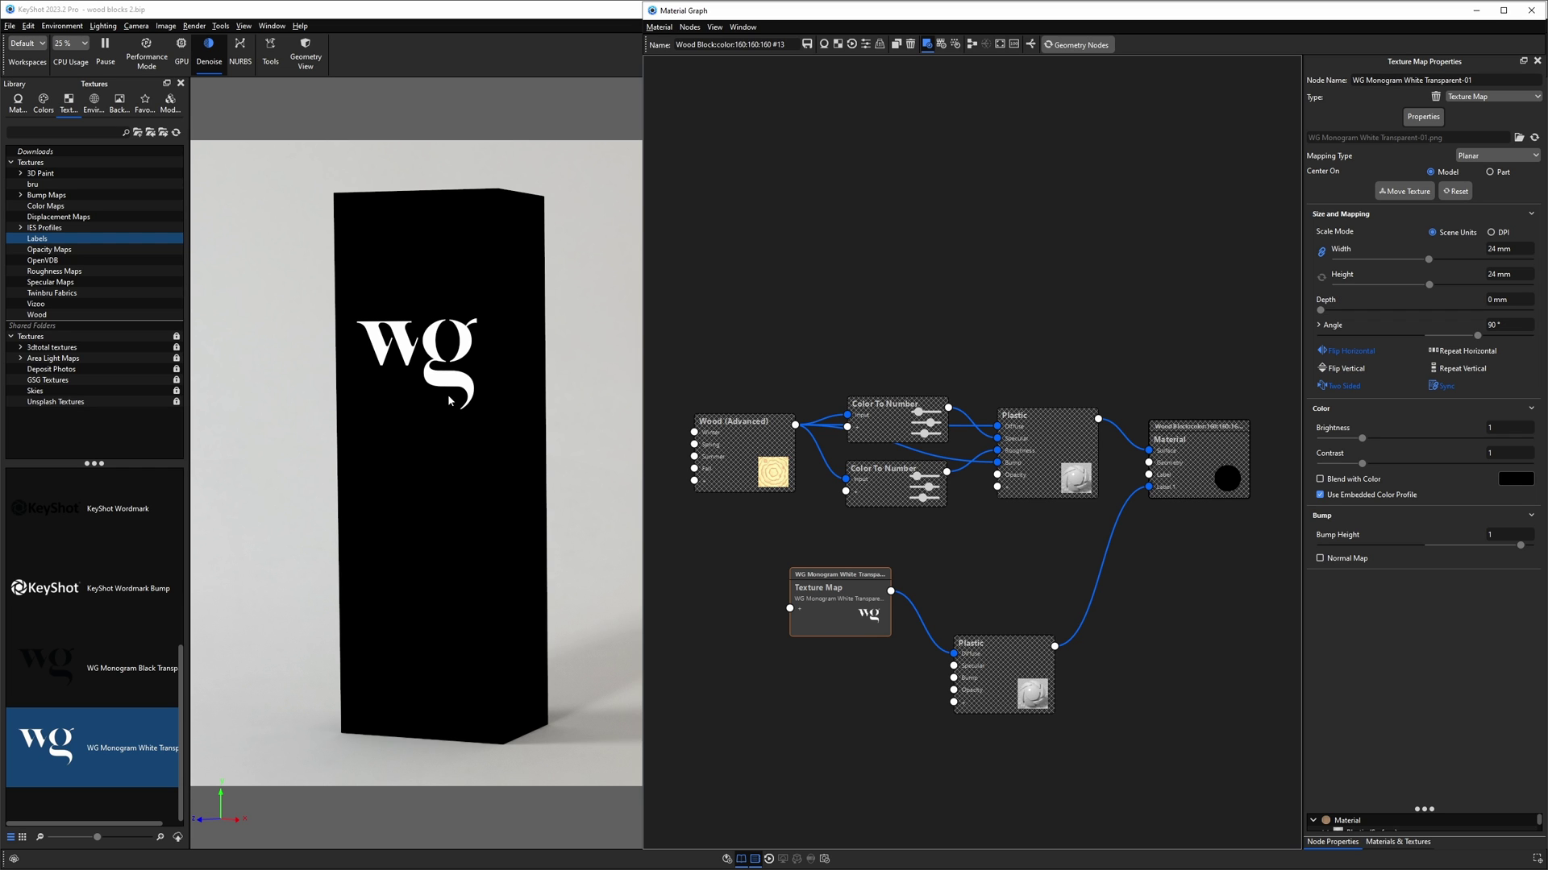
pyautogui.moveTo(1005, 670); pyautogui.dragTo(1004, 612)
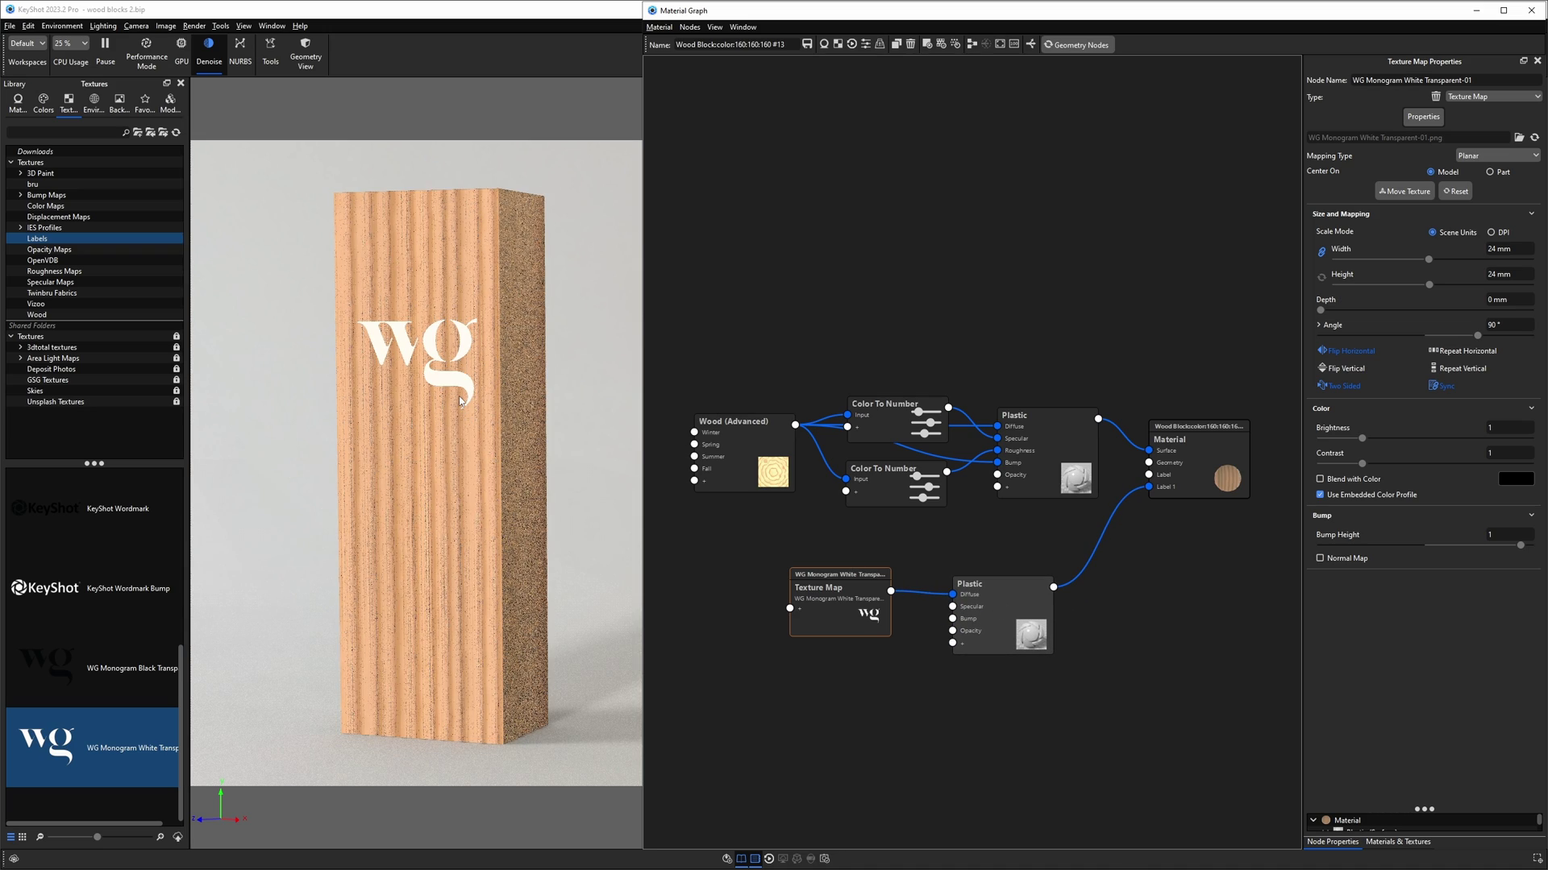
pyautogui.scroll(6, 542, 516)
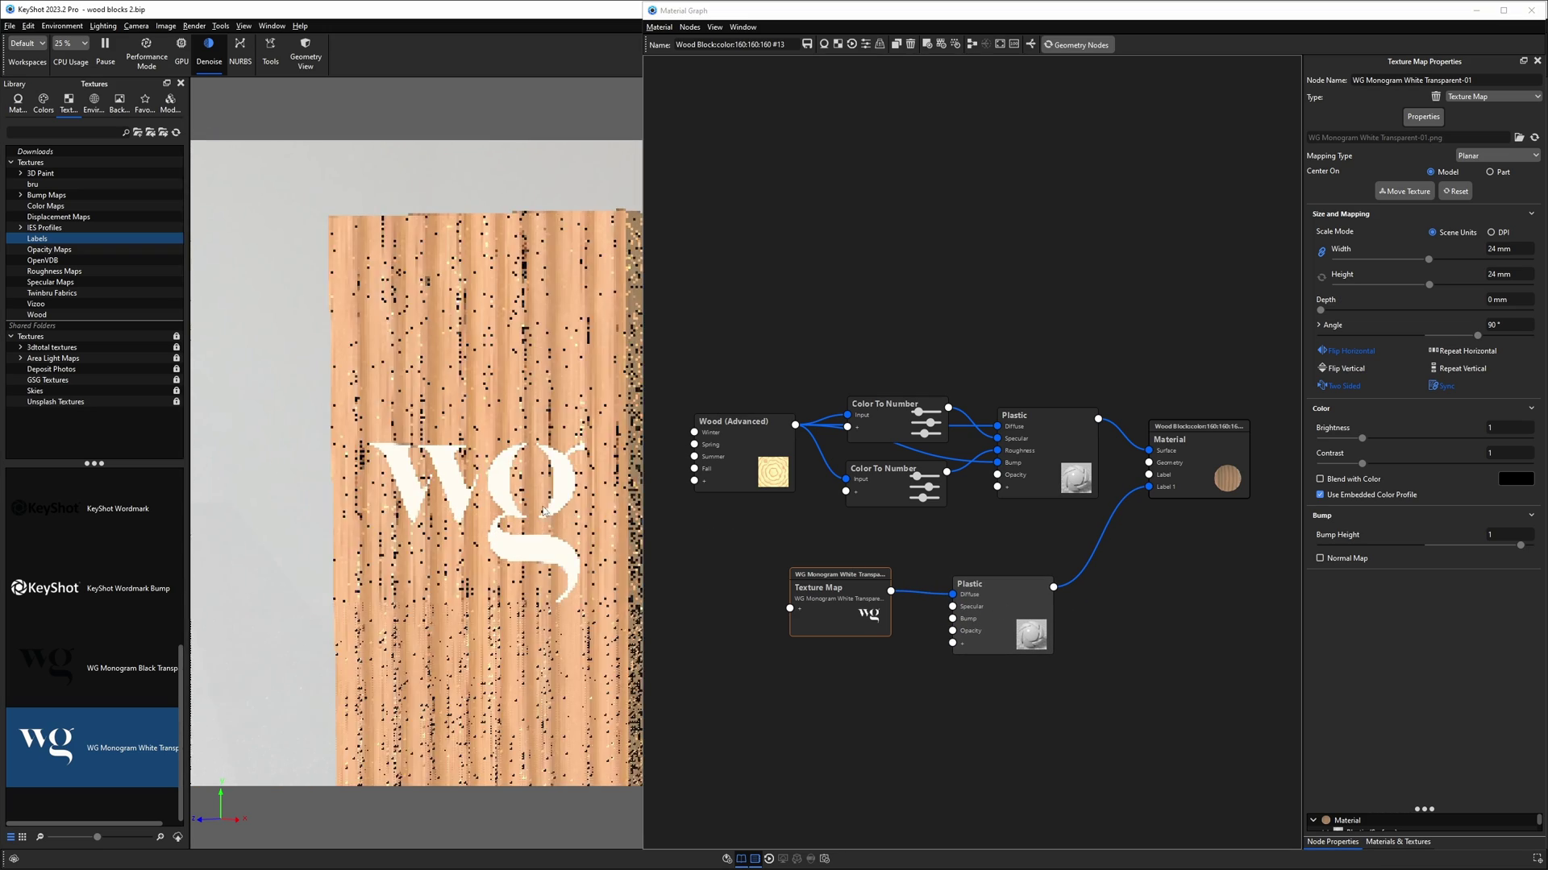
pyautogui.scroll(3, 543, 512)
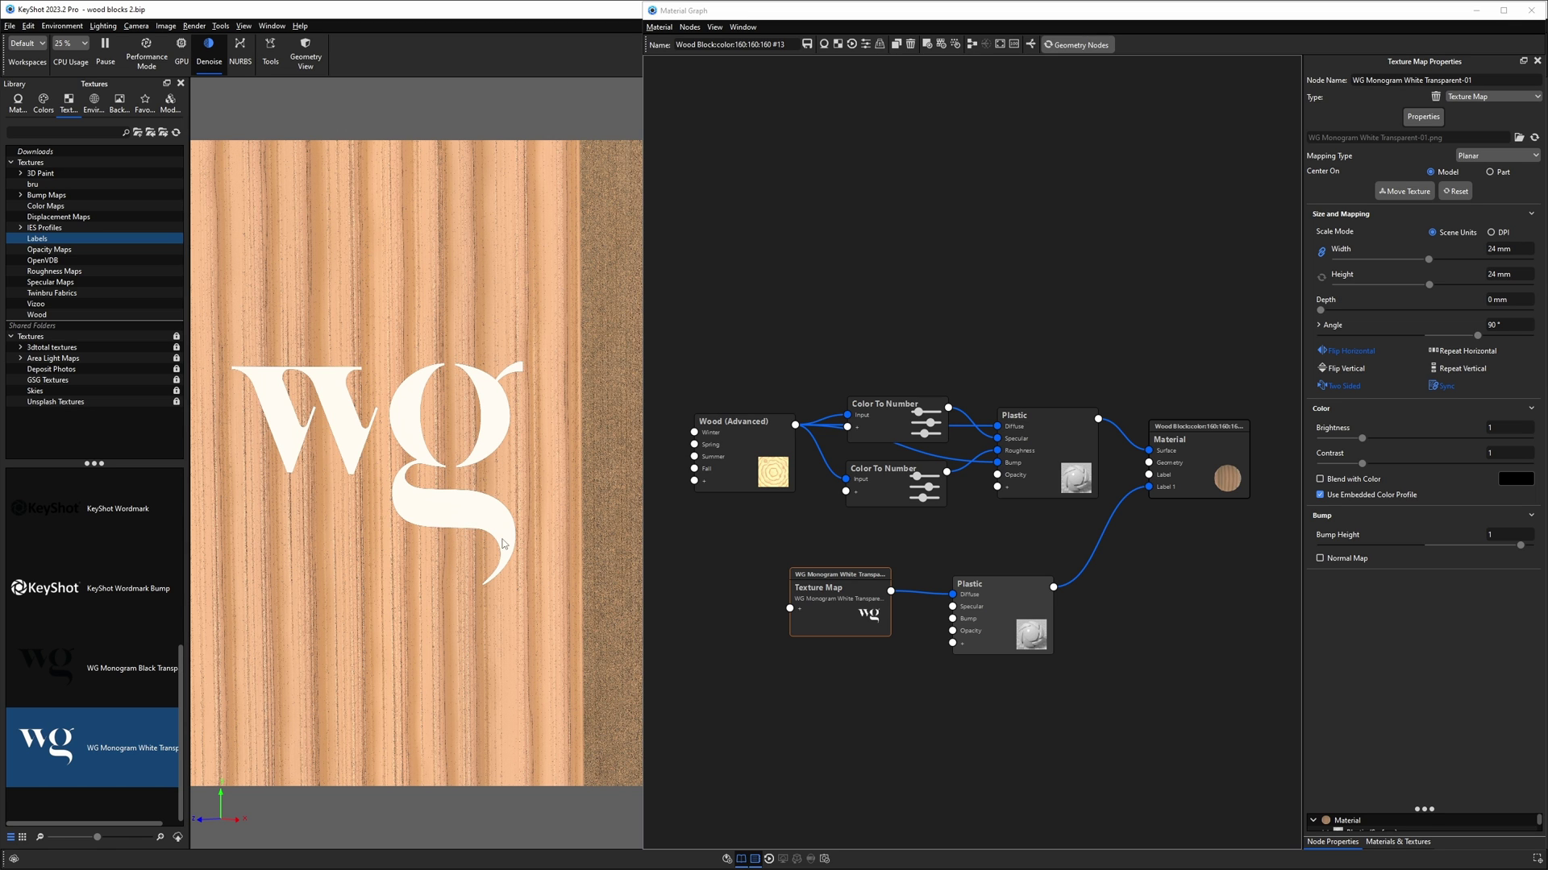
# Disconnect the texture from the label Plastic and slightly lower that Plastic's roughness.
pyautogui.moveTo(952, 594); pyautogui.dragTo(937, 565)
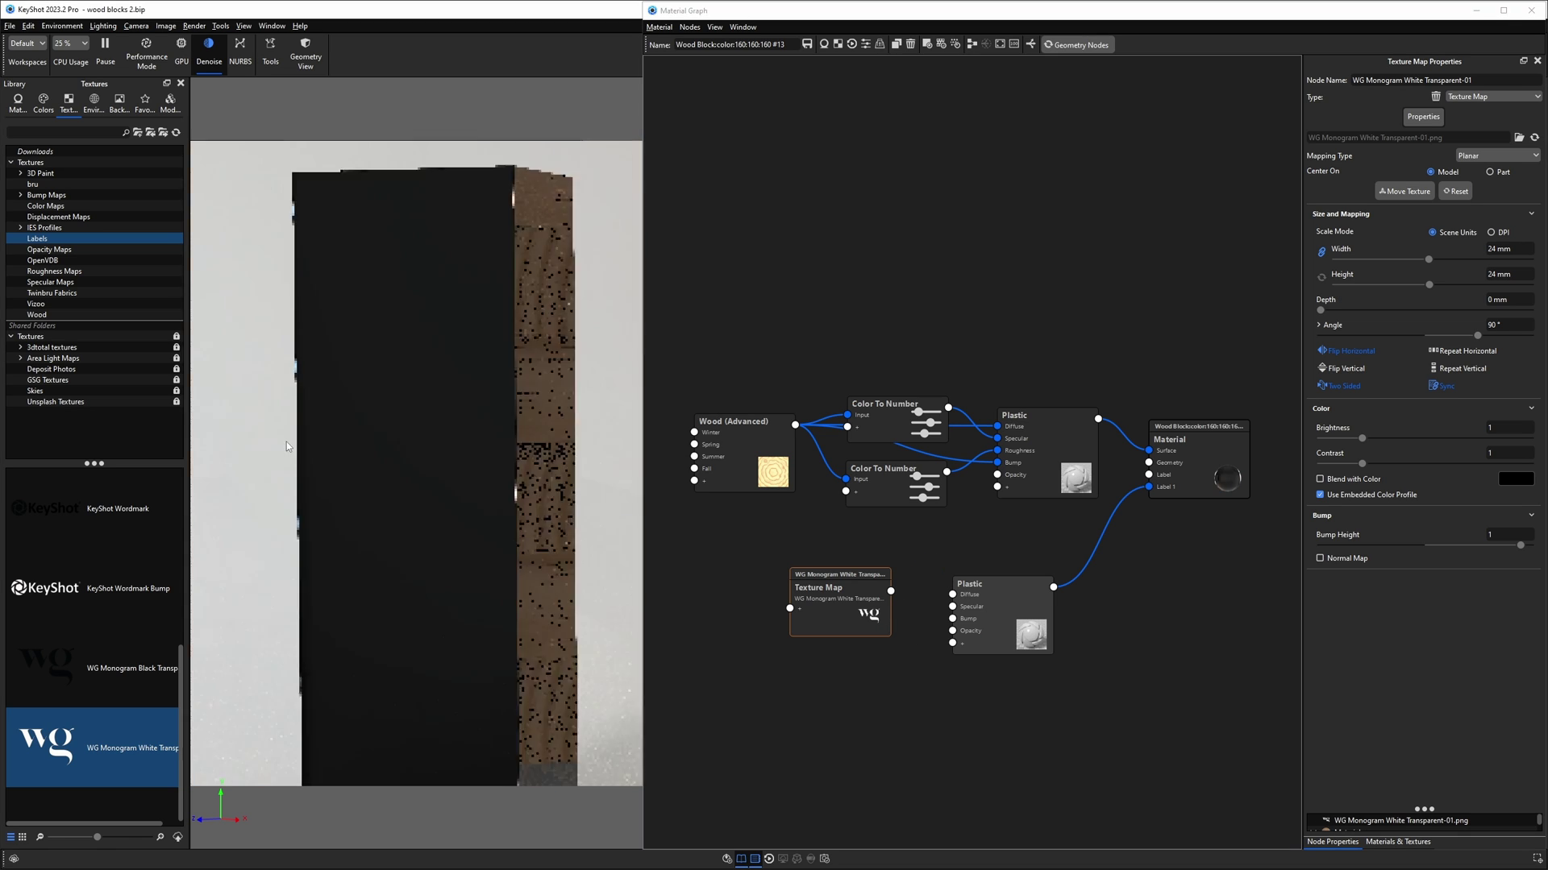
pyautogui.moveTo(288, 445); pyautogui.dragTo(425, 596)
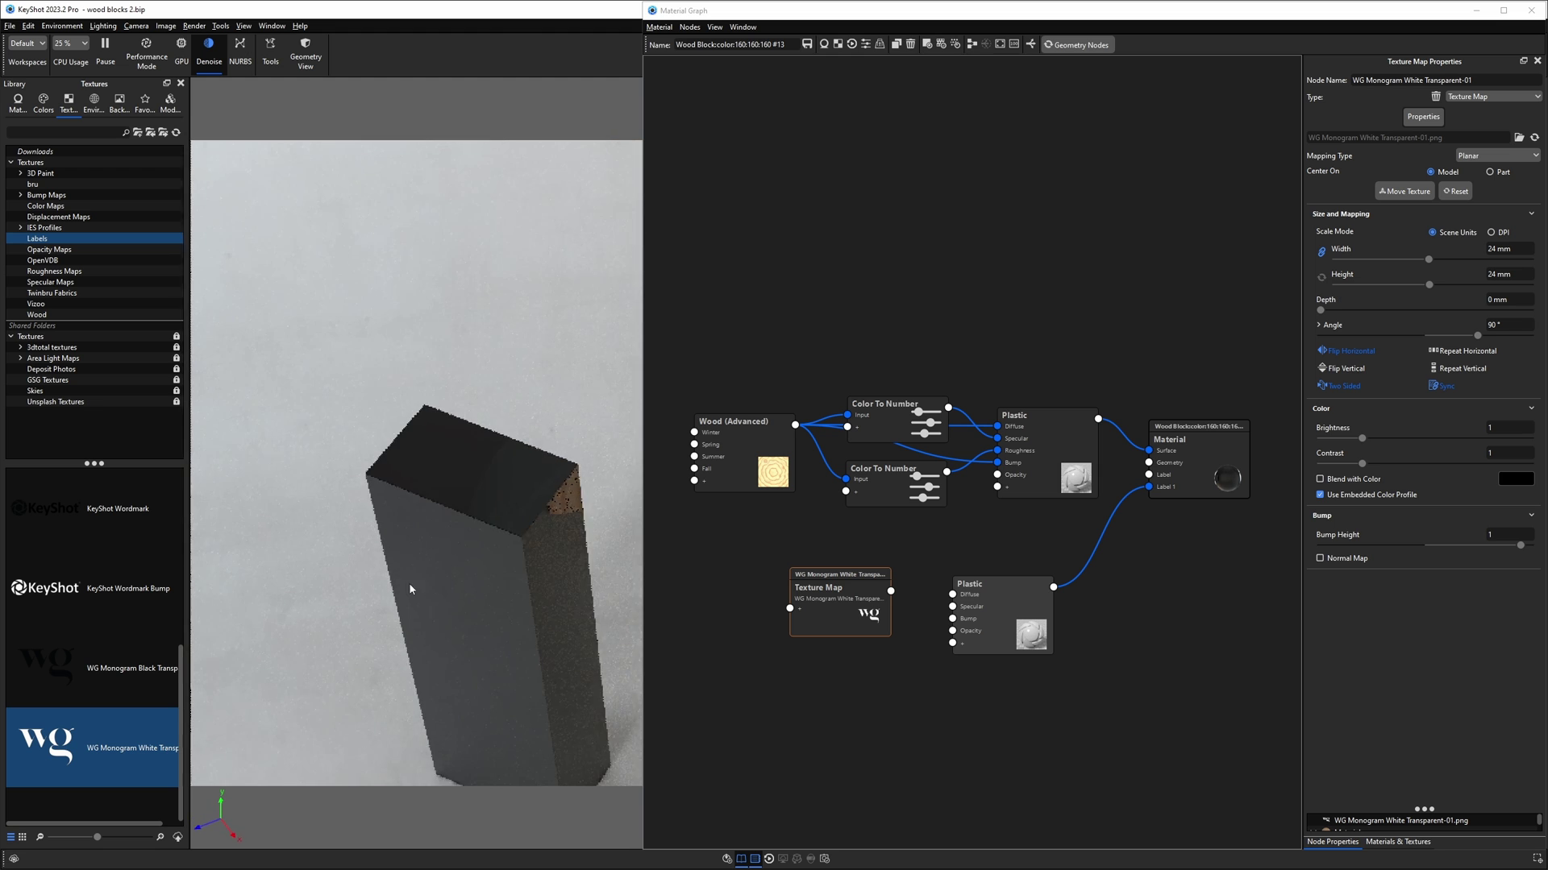
pyautogui.moveTo(1000, 594); pyautogui.dragTo(995, 561)
pyautogui.click(996, 561)
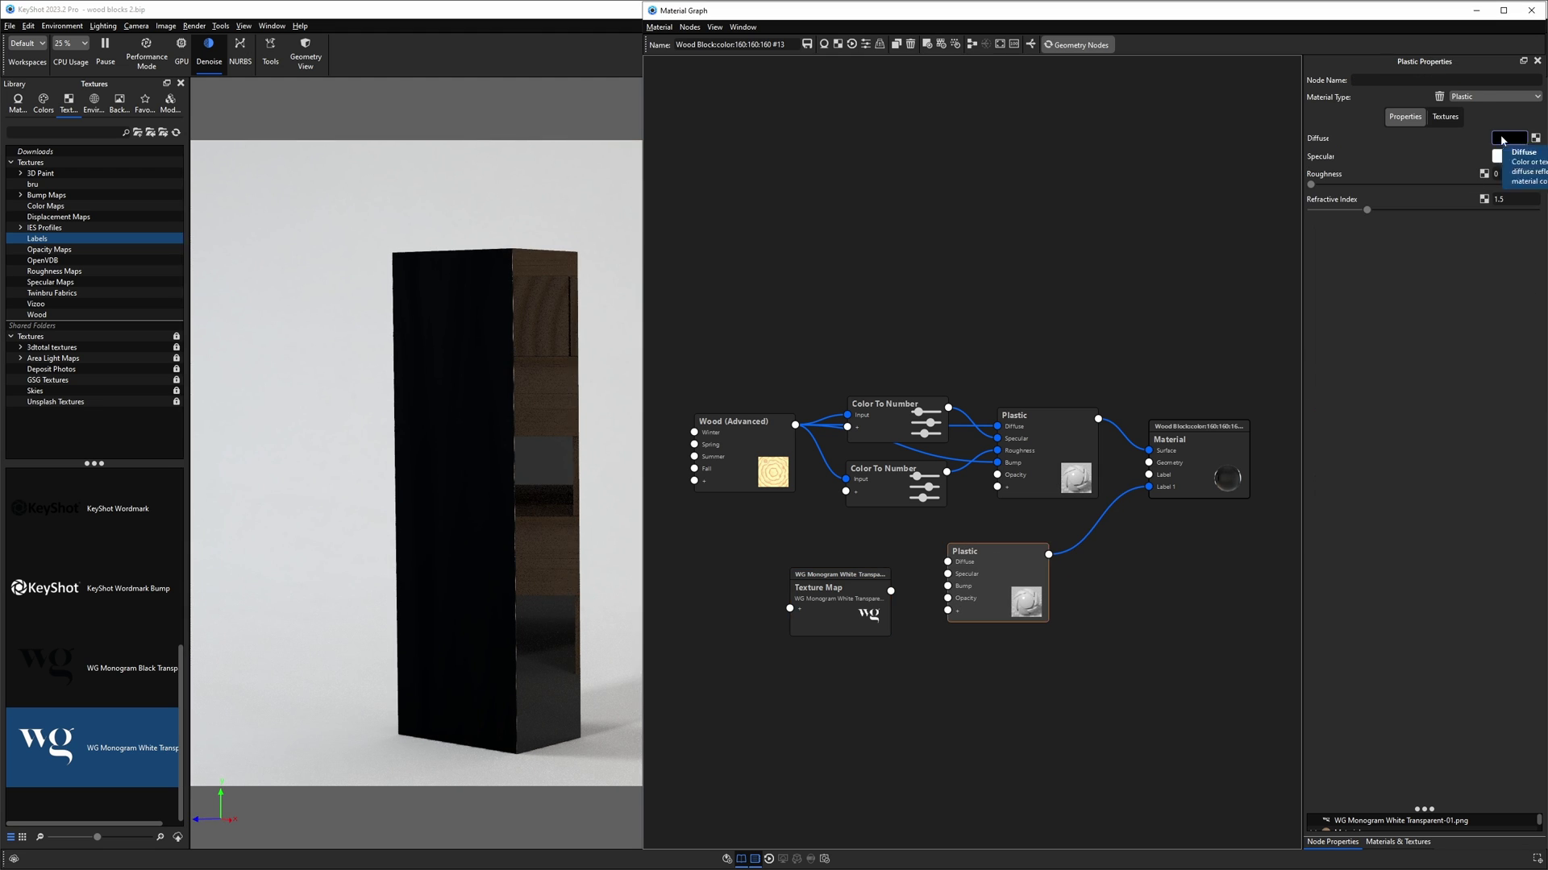
pyautogui.click(1346, 185)
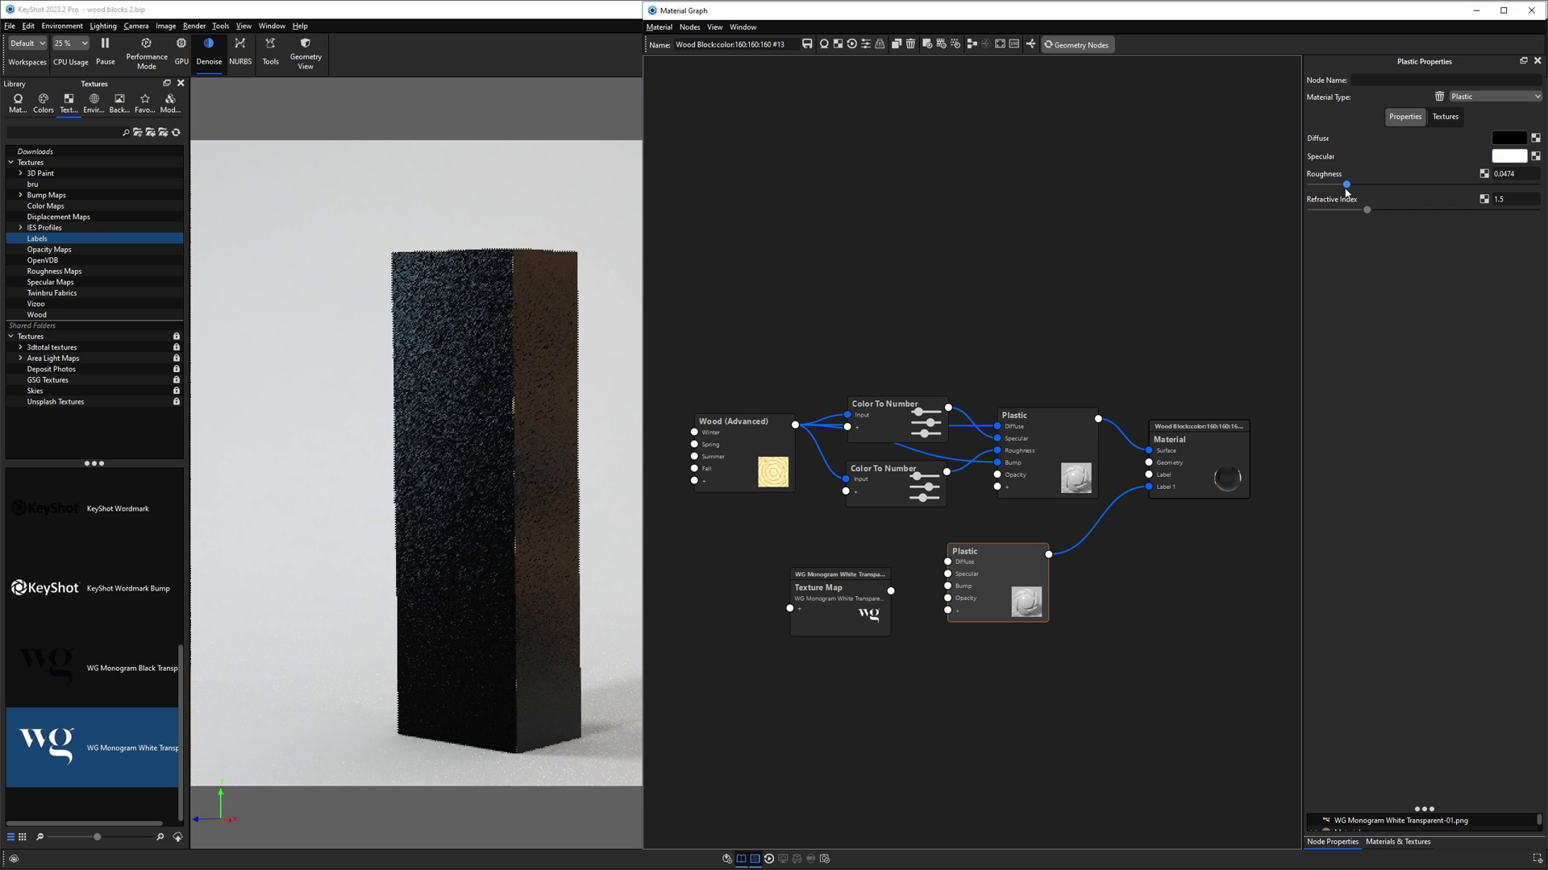
pyautogui.moveTo(1345, 186); pyautogui.dragTo(1329, 186)
# Keep the black diffuse colour and wire the WG Texture Map into the label Plastic's Diffuse.
pyautogui.click(1509, 138)
pyautogui.click(1398, 250)
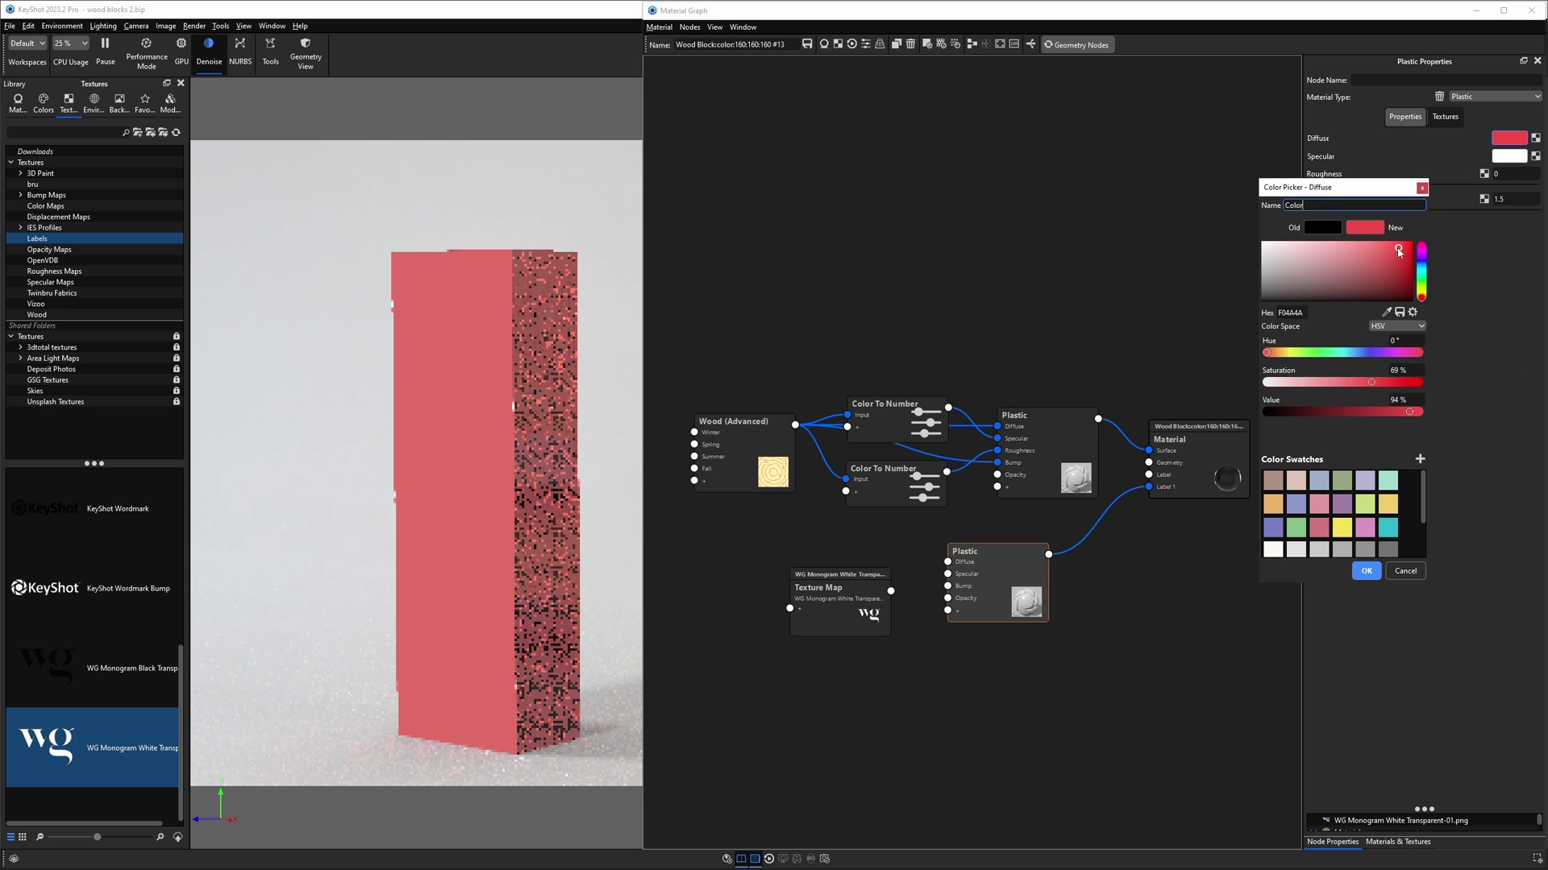
pyautogui.click(1404, 571)
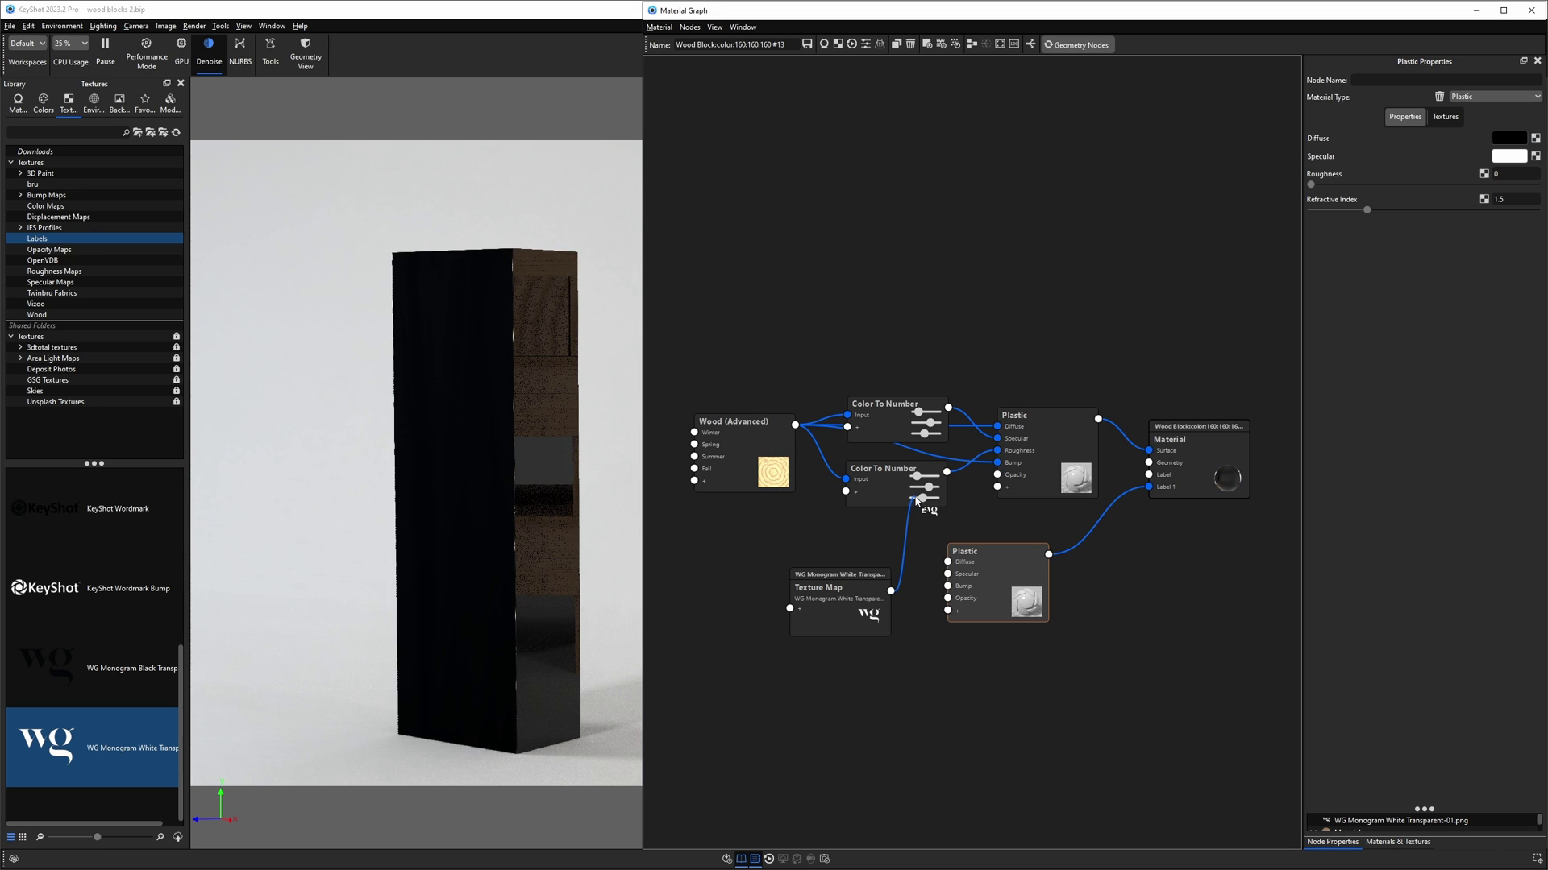
pyautogui.moveTo(933, 566)
pyautogui.mouseDown()
pyautogui.moveTo(870, 582)
pyautogui.moveTo(950, 564)
pyautogui.mouseUp()
pyautogui.moveTo(1035, 666); pyautogui.dragTo(844, 582)
pyautogui.moveTo(846, 584); pyautogui.dragTo(853, 621)
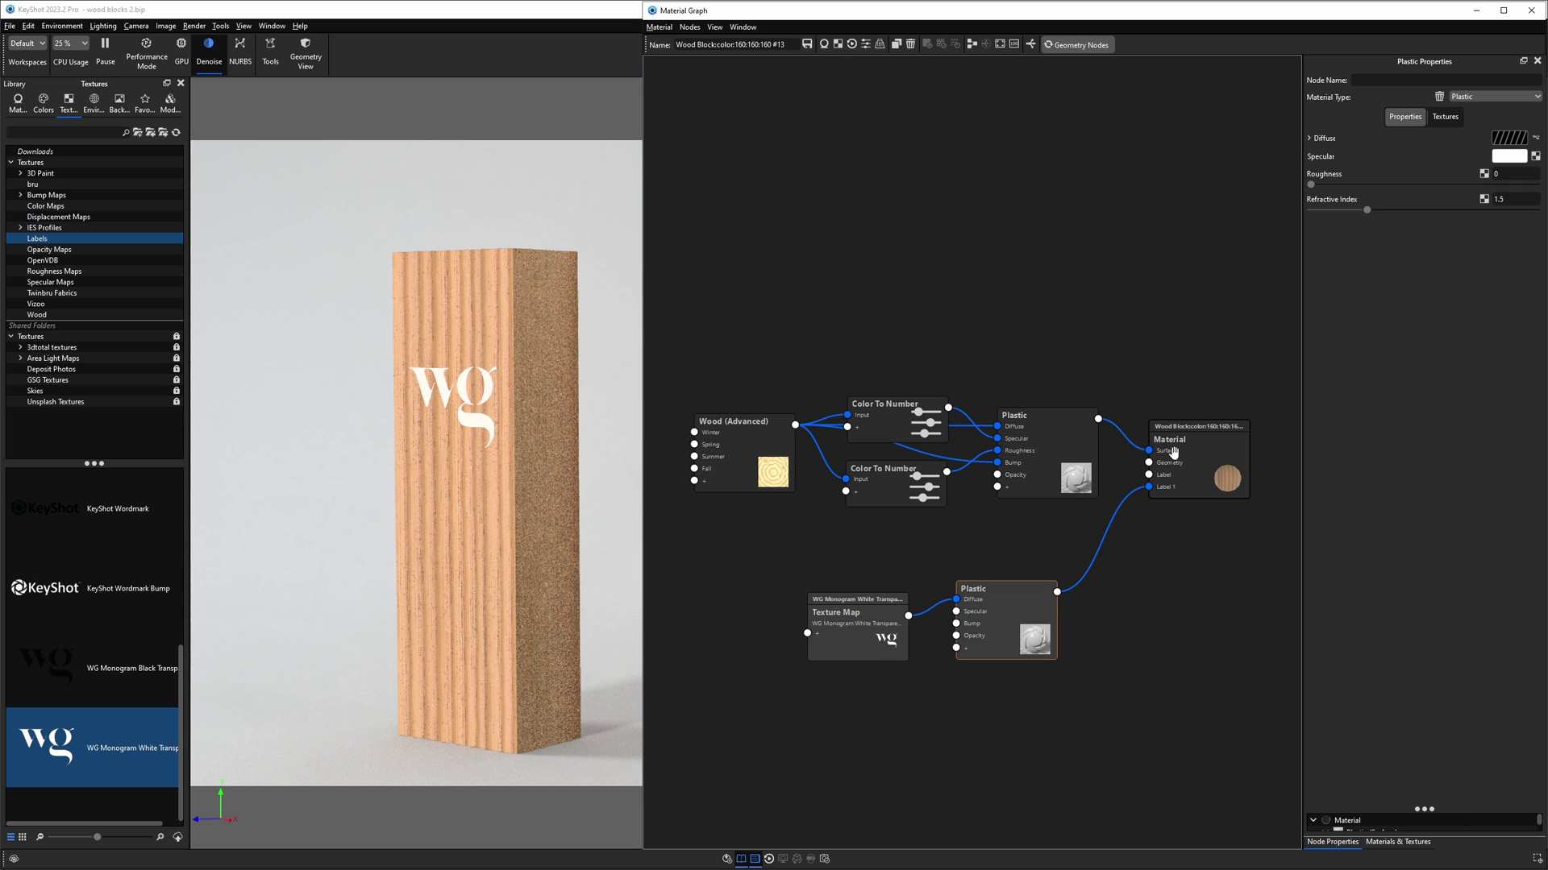
# Nudge the Material output node, then show Lower Housing and Lid and open the Antennae v15 design.
pyautogui.moveTo(1176, 452); pyautogui.dragTo(1176, 456)
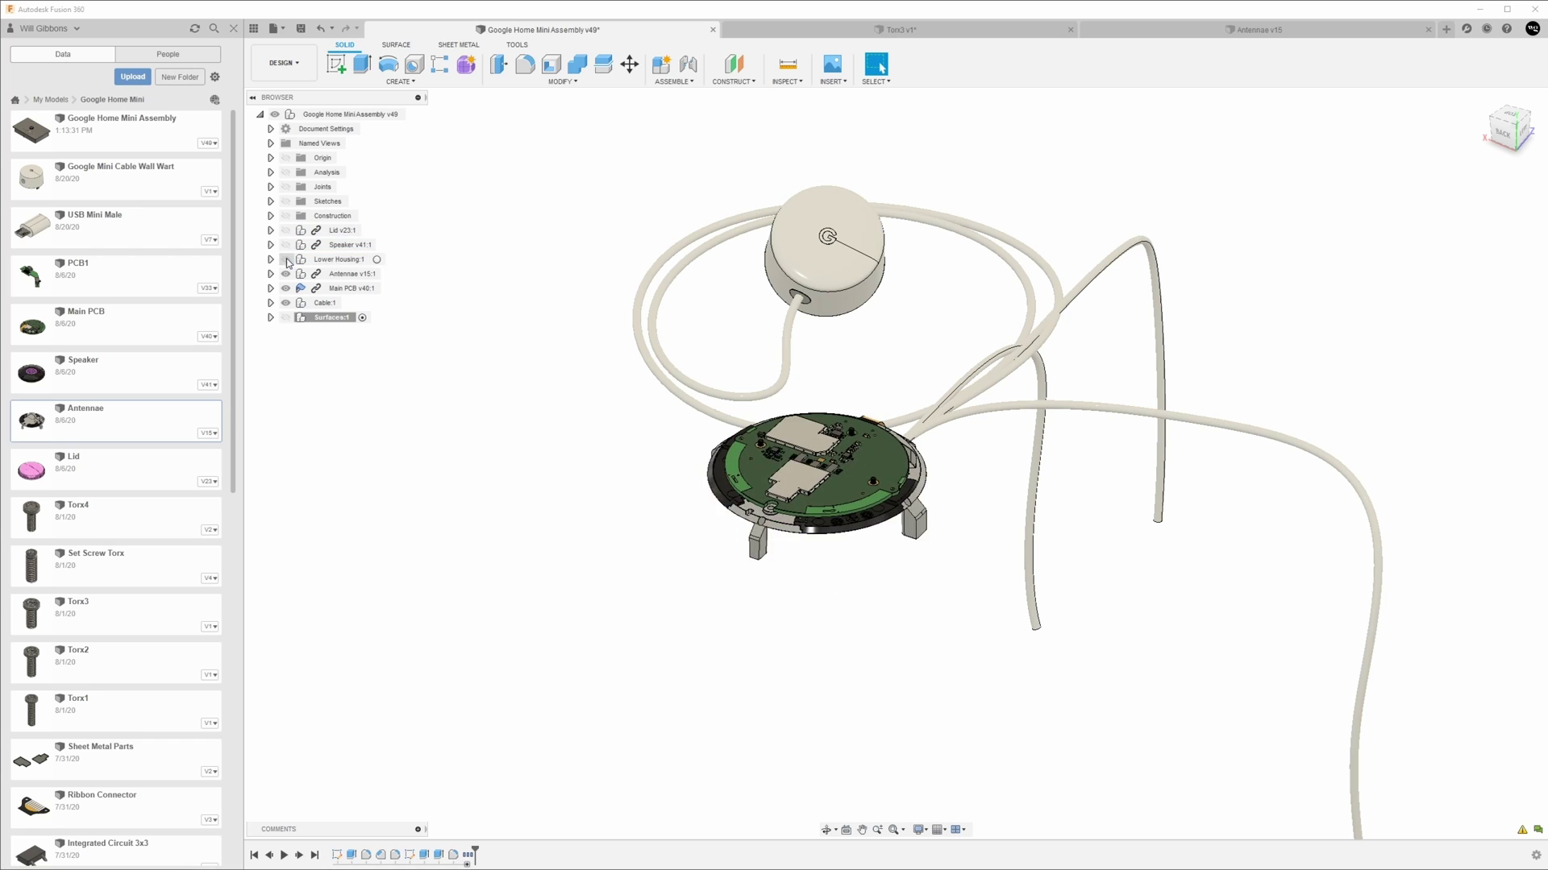
pyautogui.click(285, 258)
pyautogui.click(286, 229)
pyautogui.click(1167, 31)
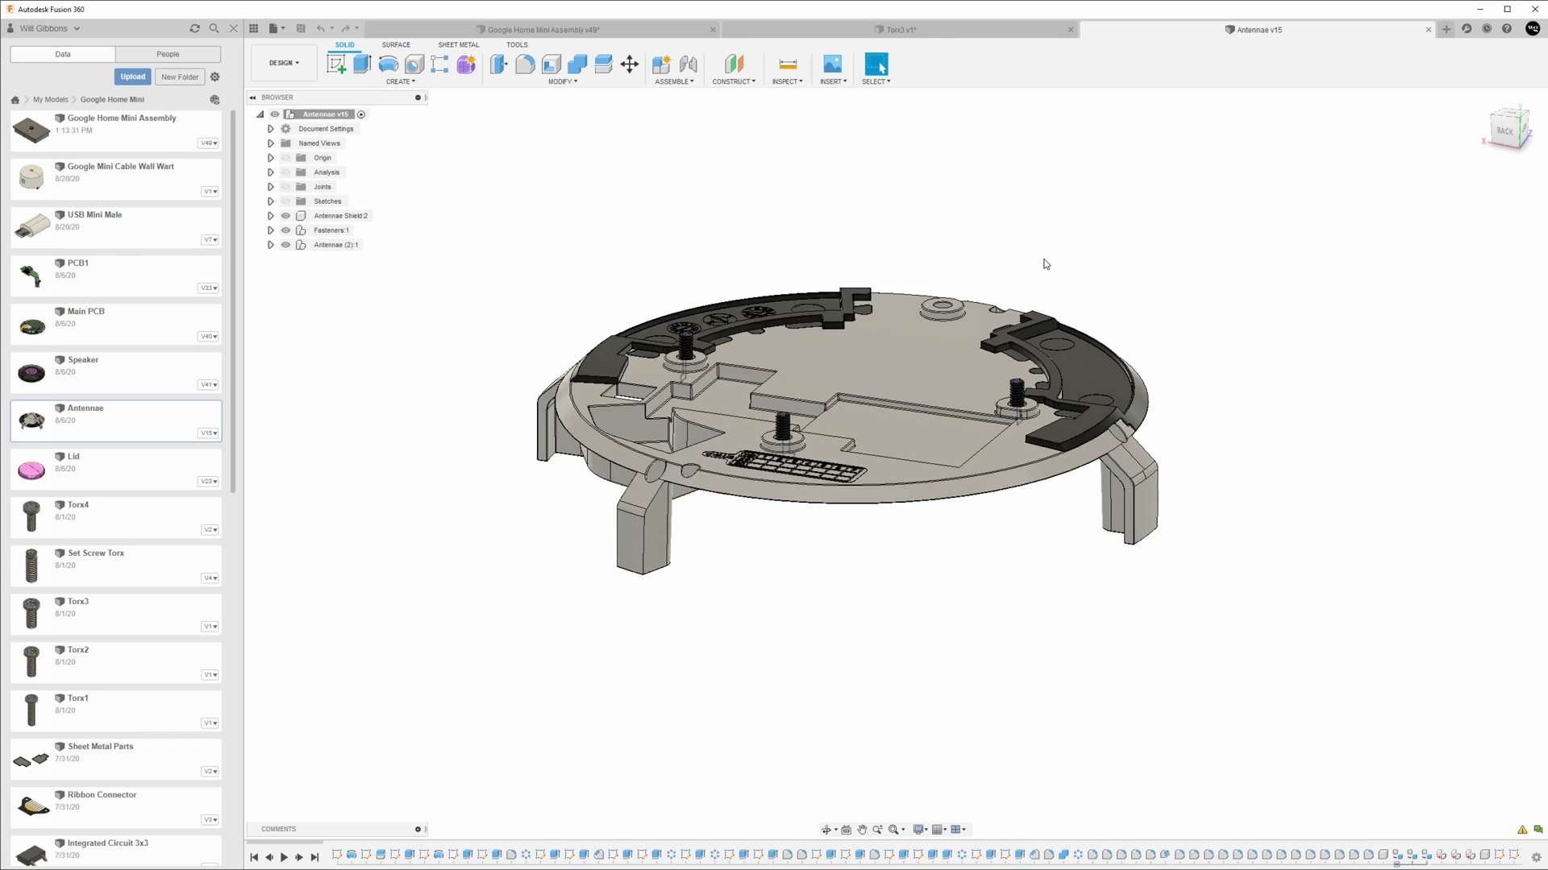
pyautogui.keyDown('shift'); pyautogui.moveTo(1043, 258); pyautogui.dragTo(924, 342, button='middle'); pyautogui.keyUp('shift')
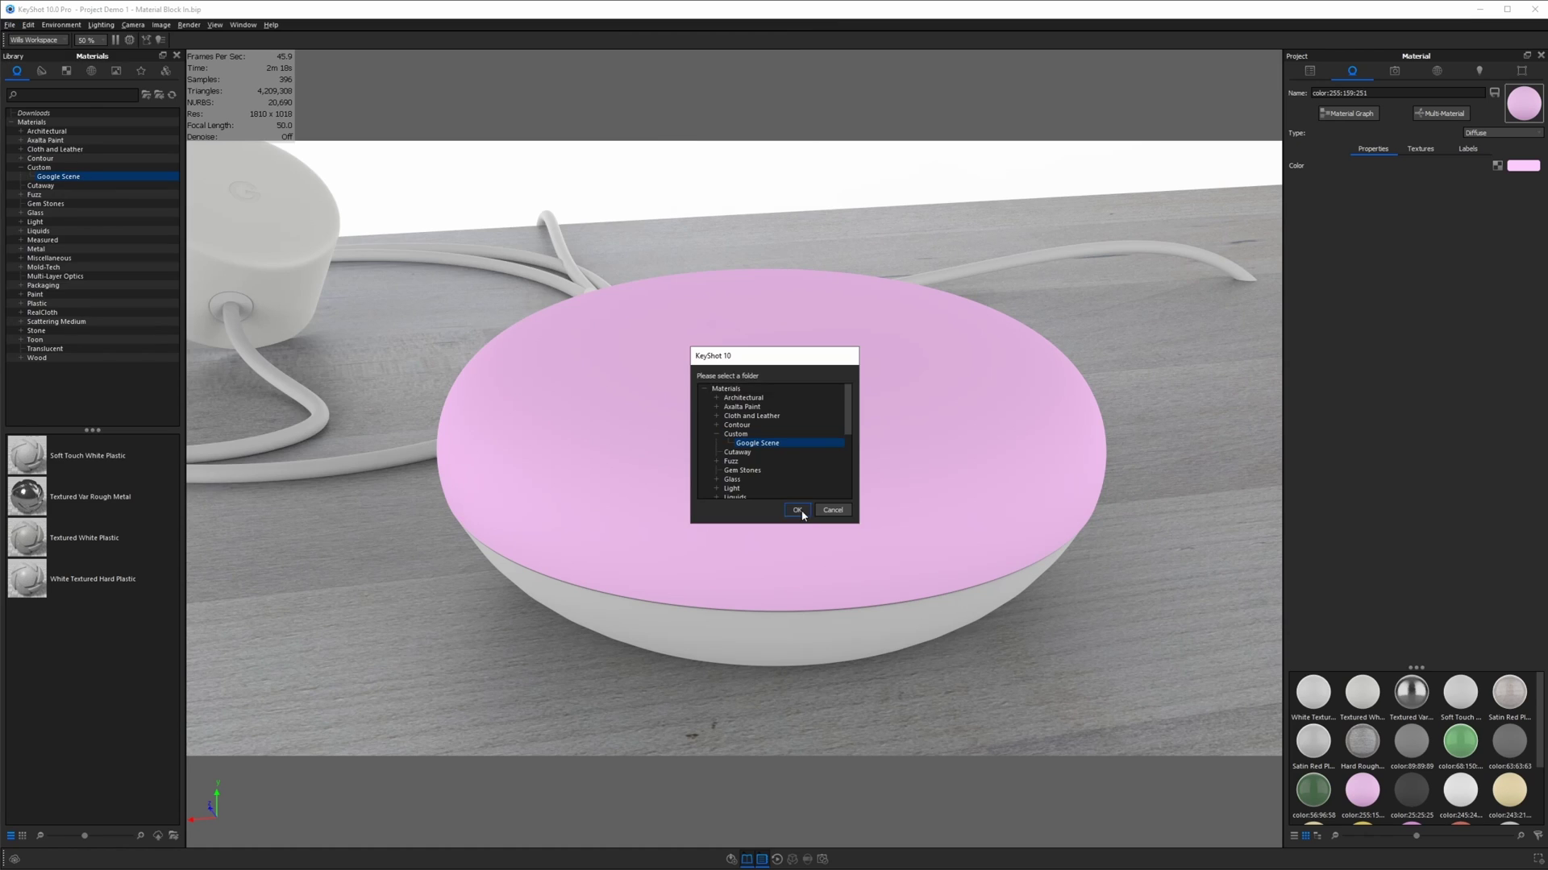
# Apply Google_Device_Fabric to the speaker top and set the Plastic node's roughness to 0.05.
pyautogui.moveTo(36, 454); pyautogui.dragTo(776, 422)
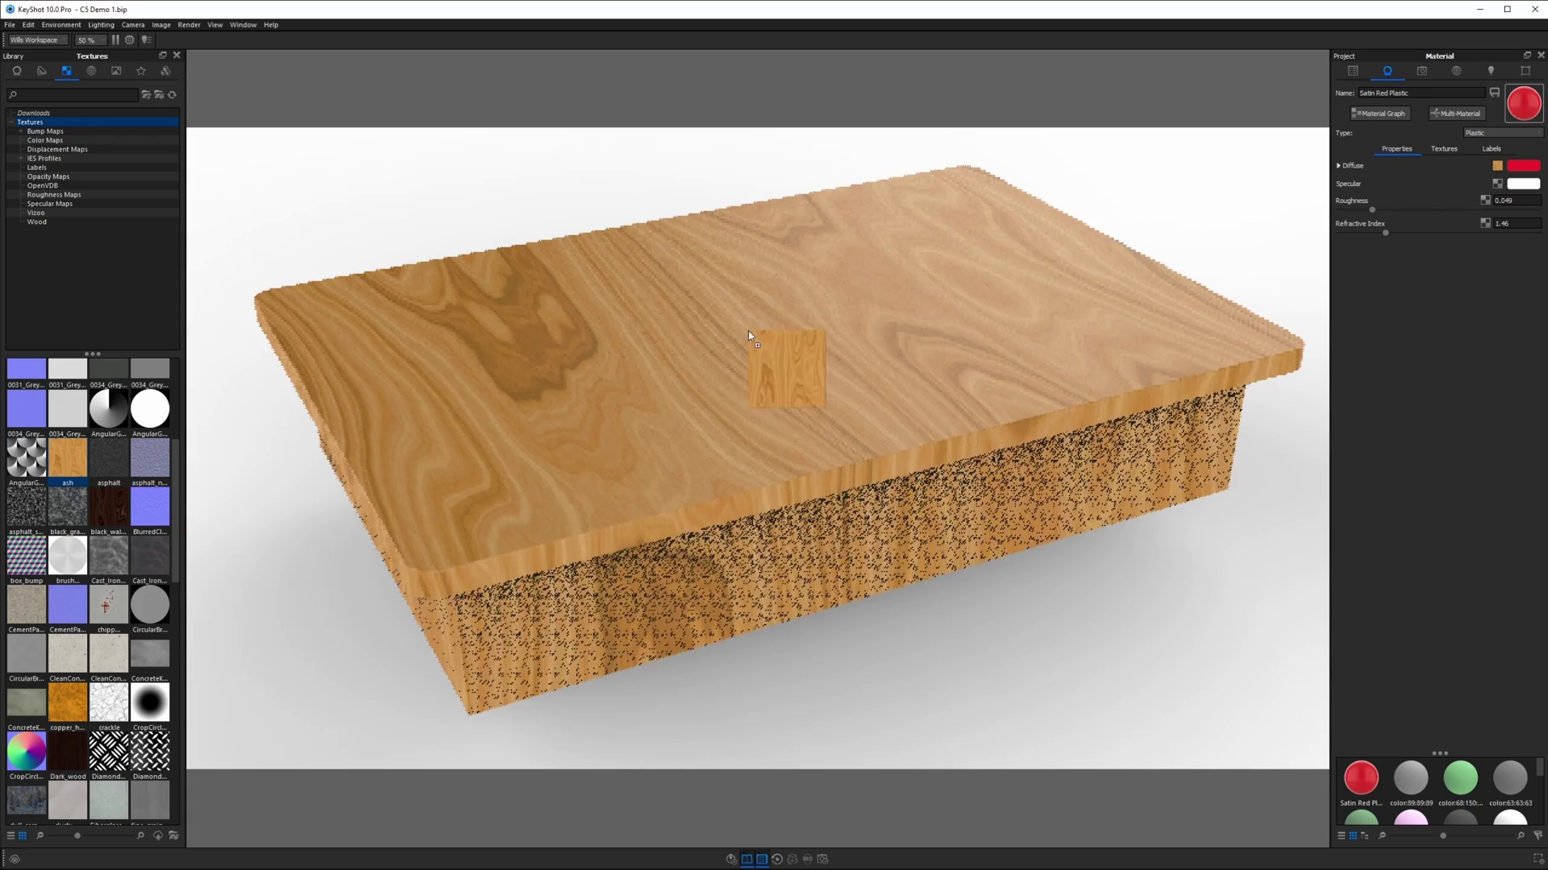
pyautogui.moveTo(748, 330); pyautogui.dragTo(843, 348)
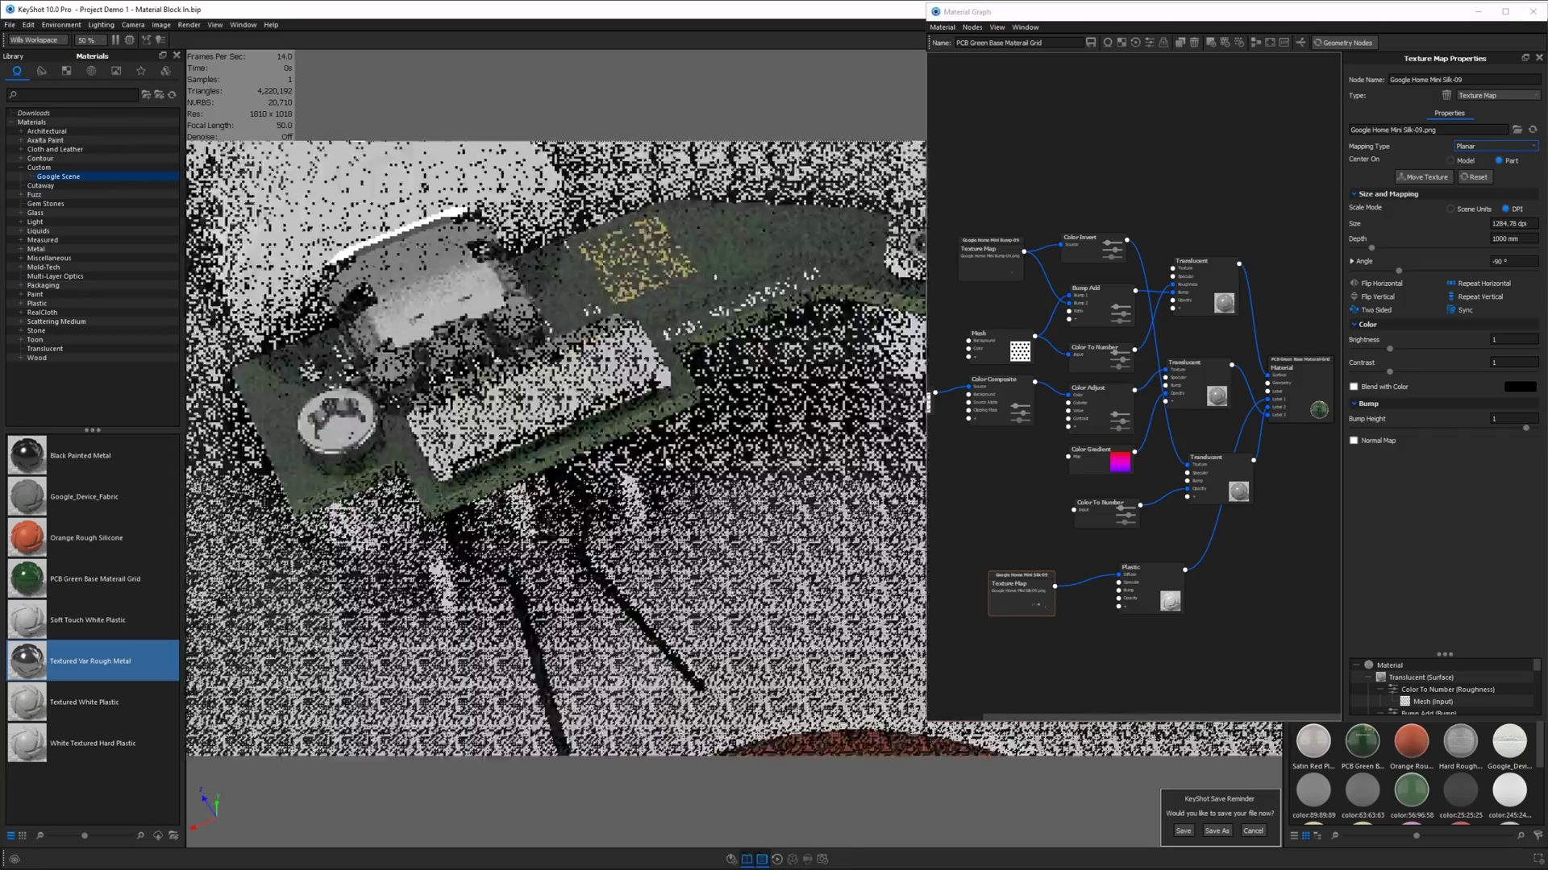
pyautogui.doubleClick(1148, 584)
pyautogui.doubleClick(1510, 164)
pyautogui.write('0.05')
pyautogui.press('Return')
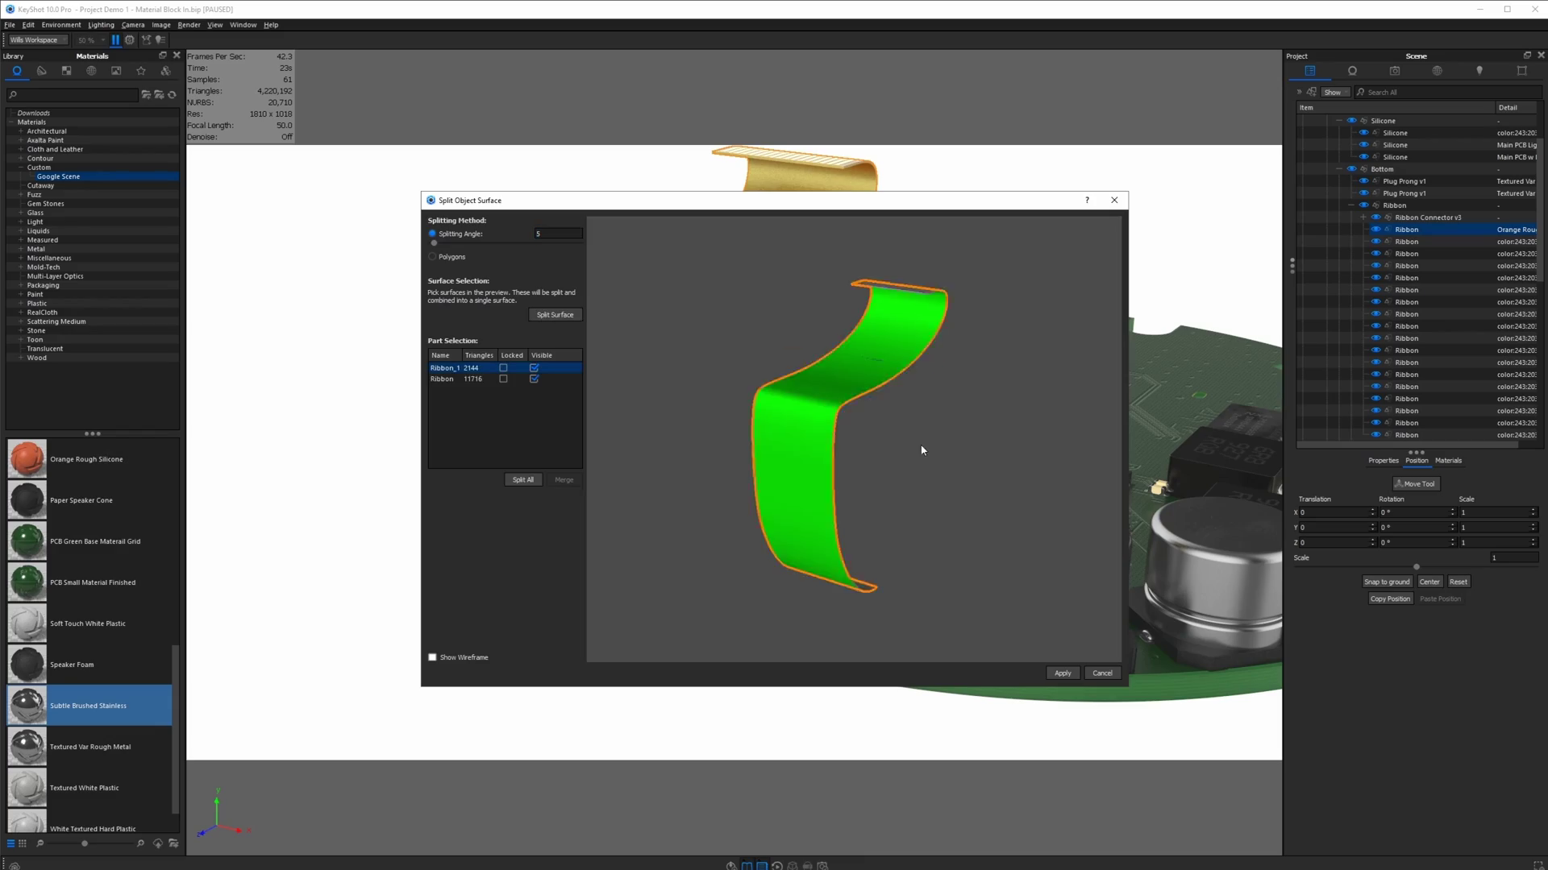
# Split the ribbon object's surfaces and show the housing and lid parts again.
pyautogui.click(549, 317)
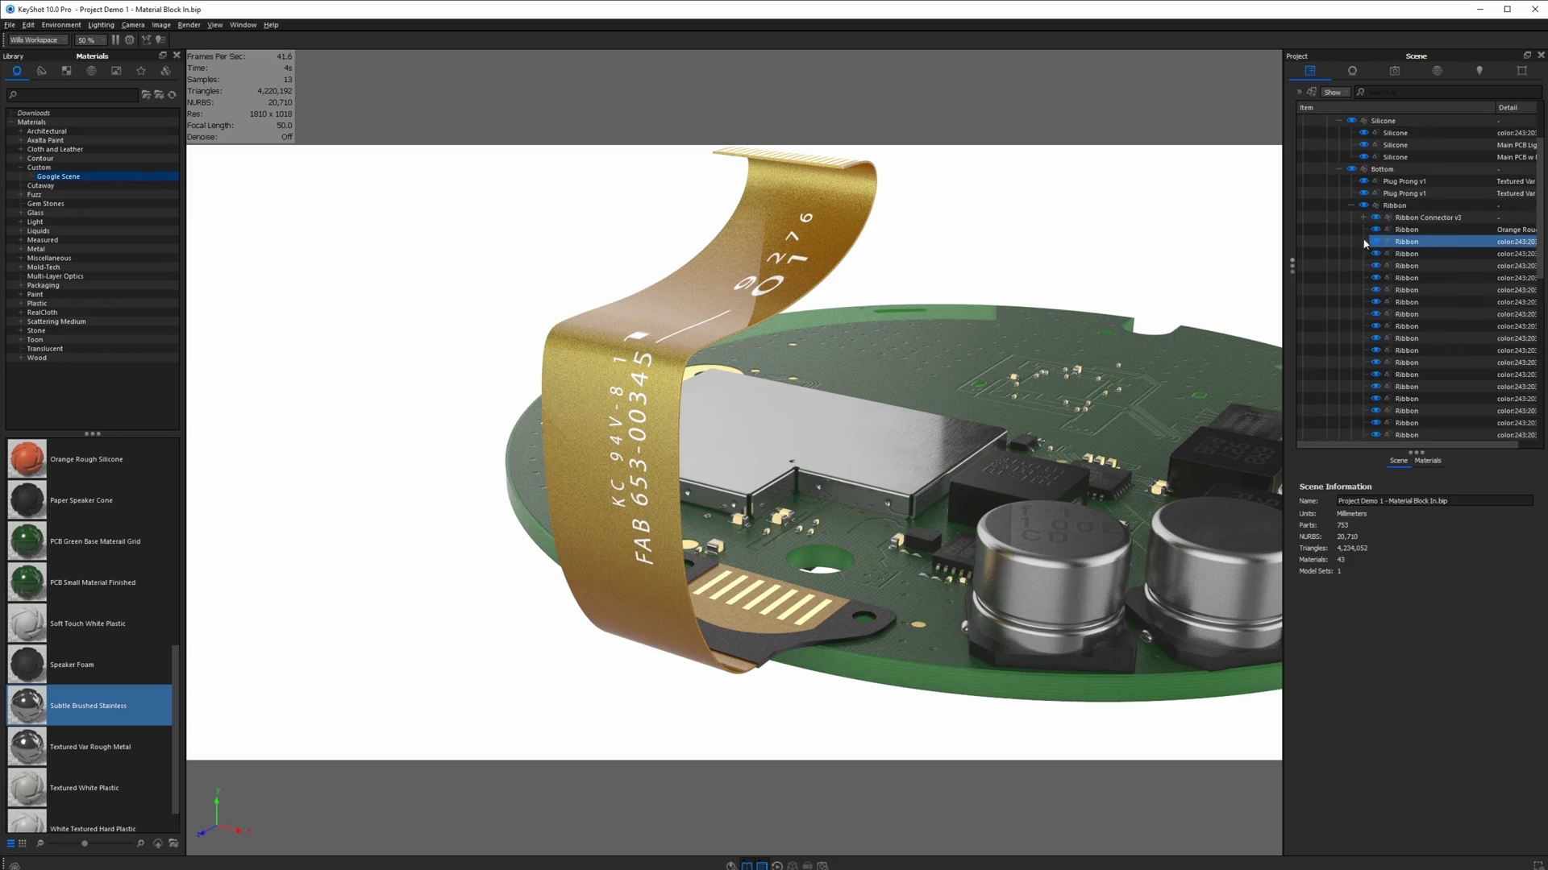
pyautogui.click(1364, 316)
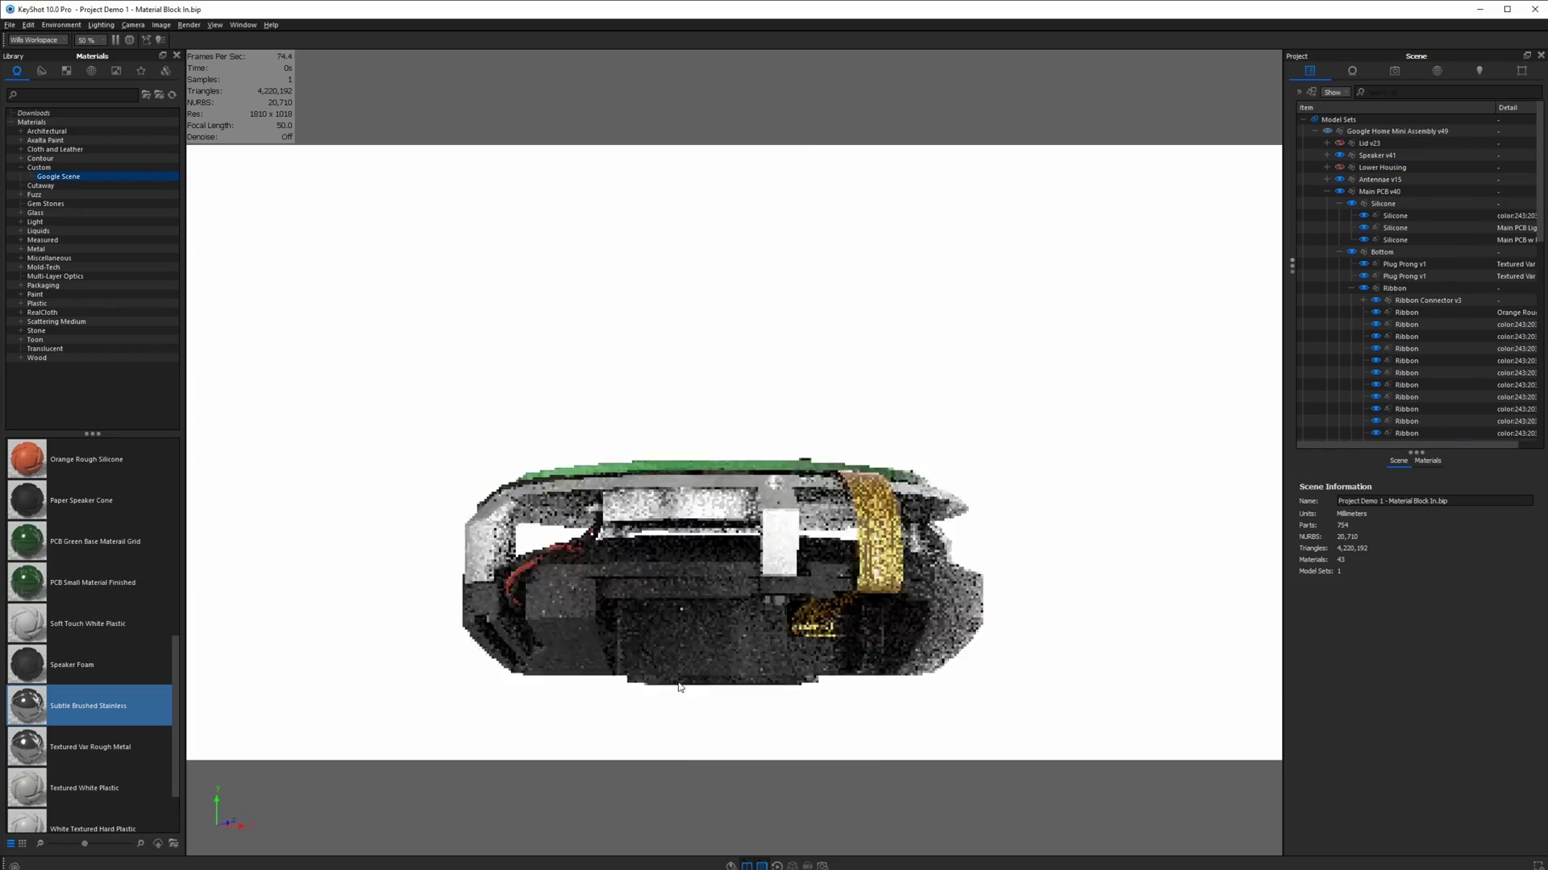
pyautogui.click(1359, 179)
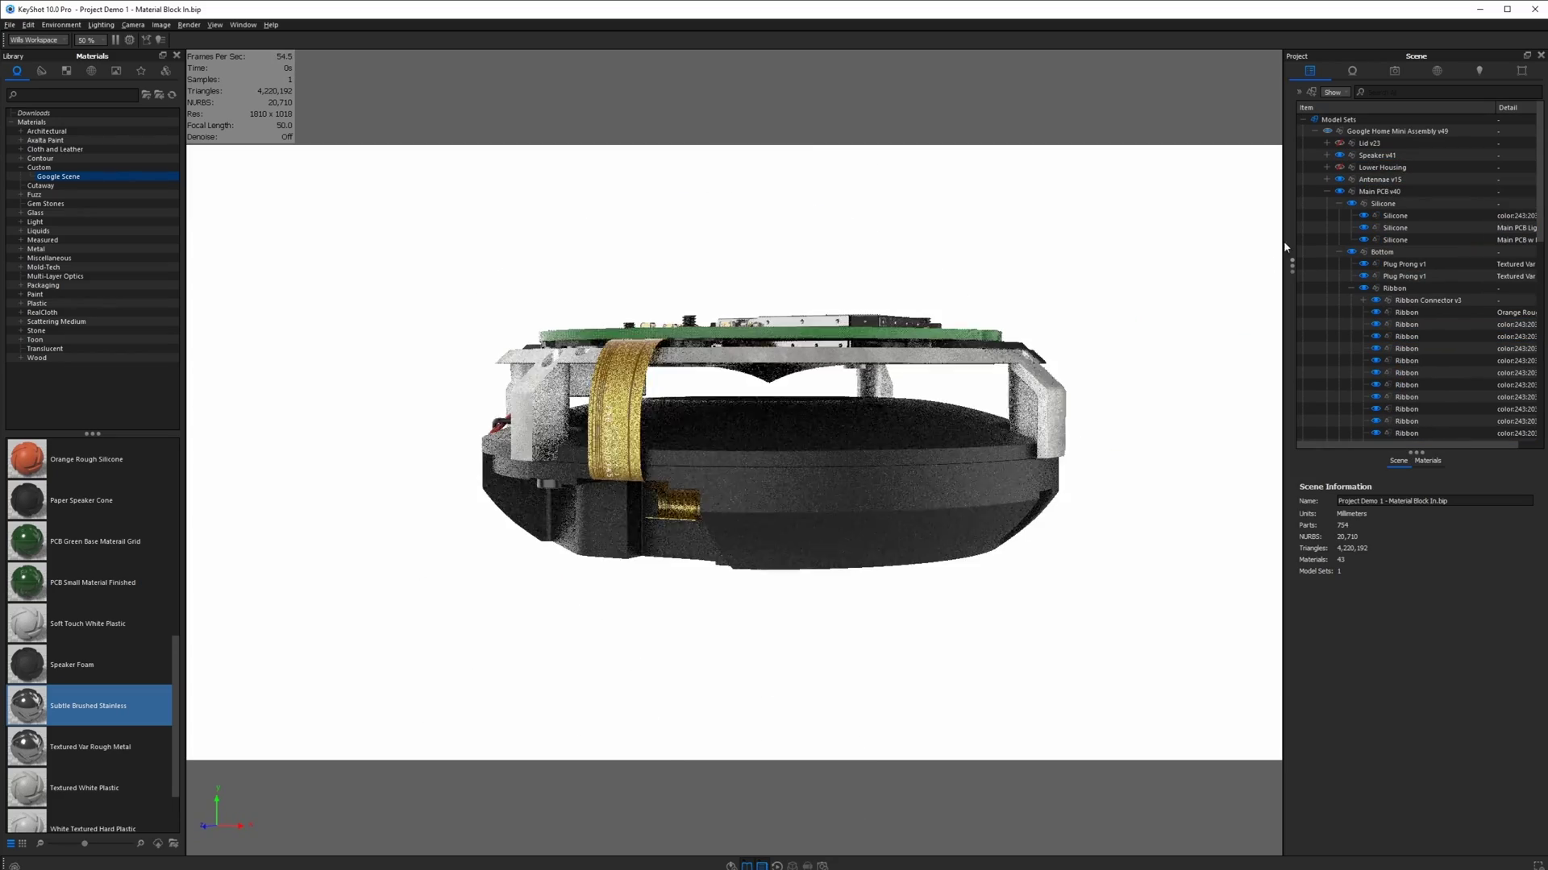
pyautogui.click(1327, 191)
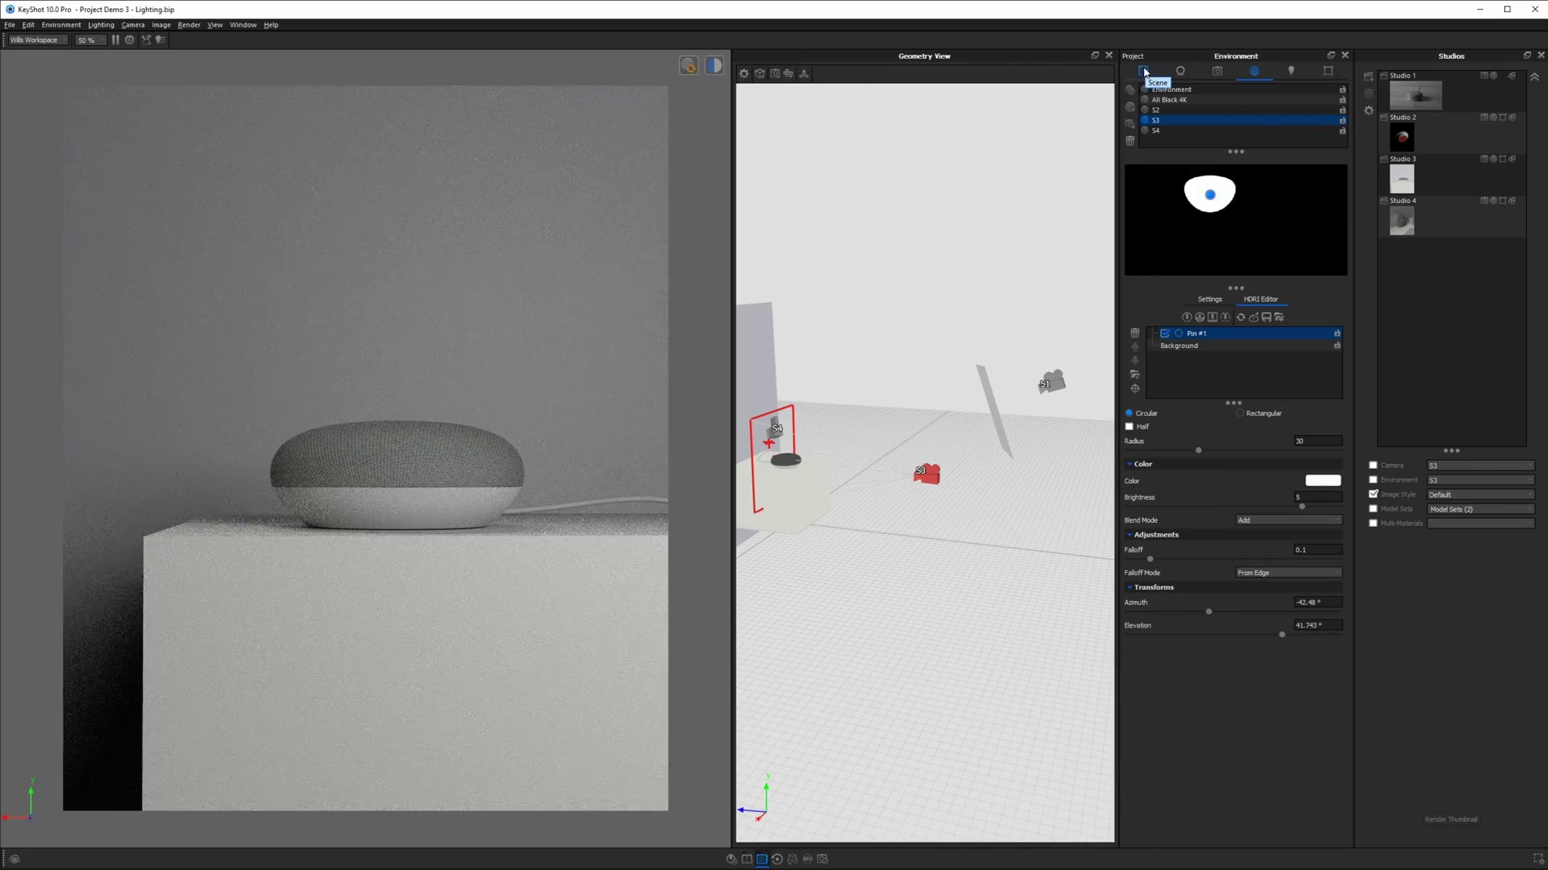
# Move the HDRI light onto the pedestal top, then switch back to the wood blocks project.
pyautogui.click(1145, 71)
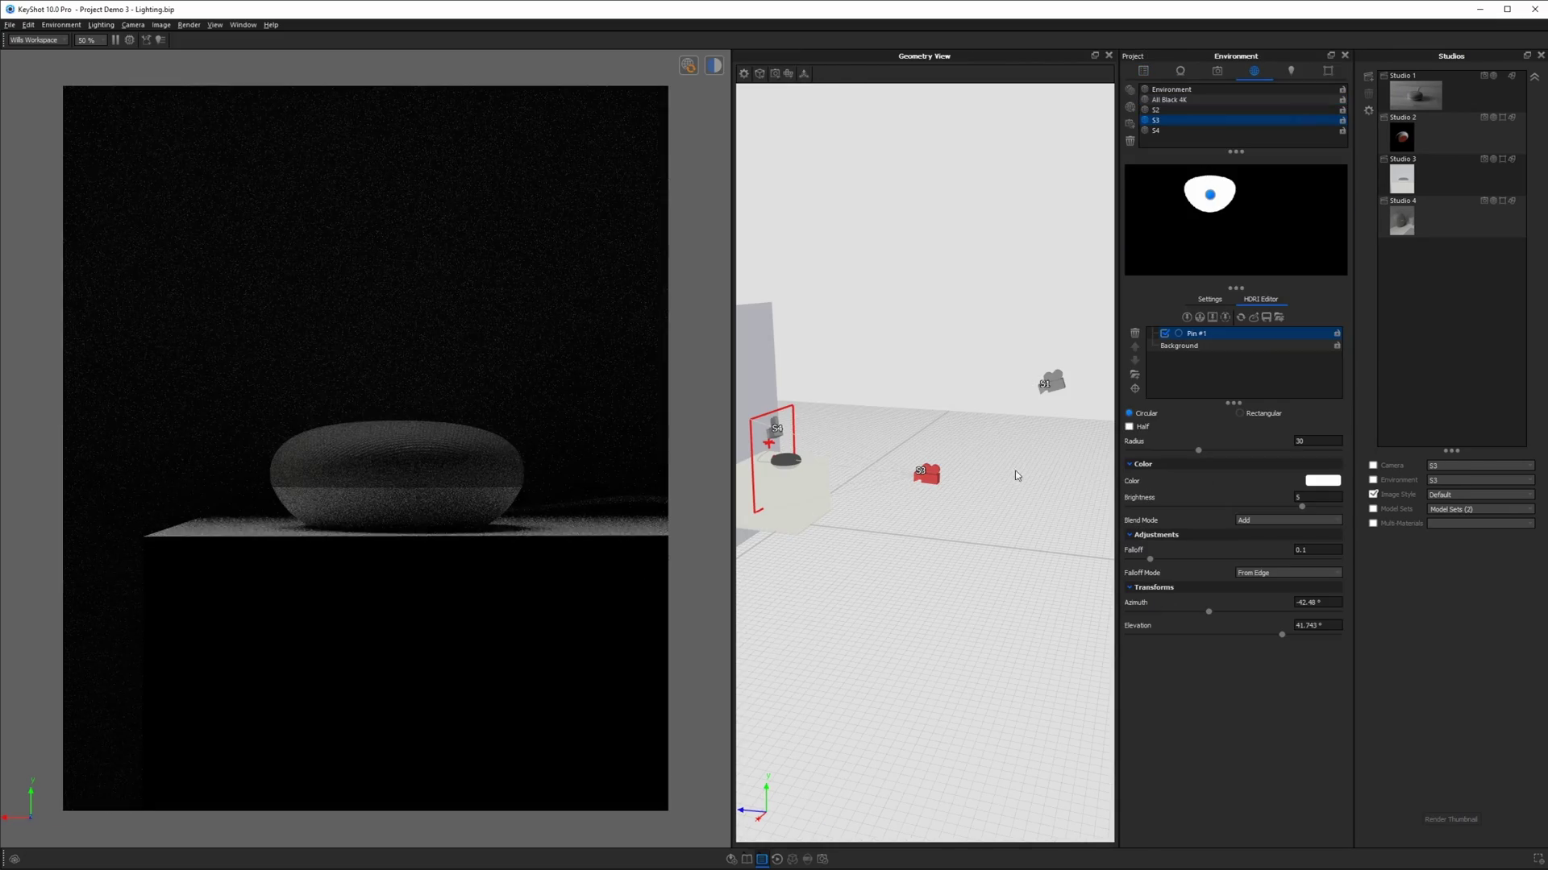
pyautogui.click(531, 623)
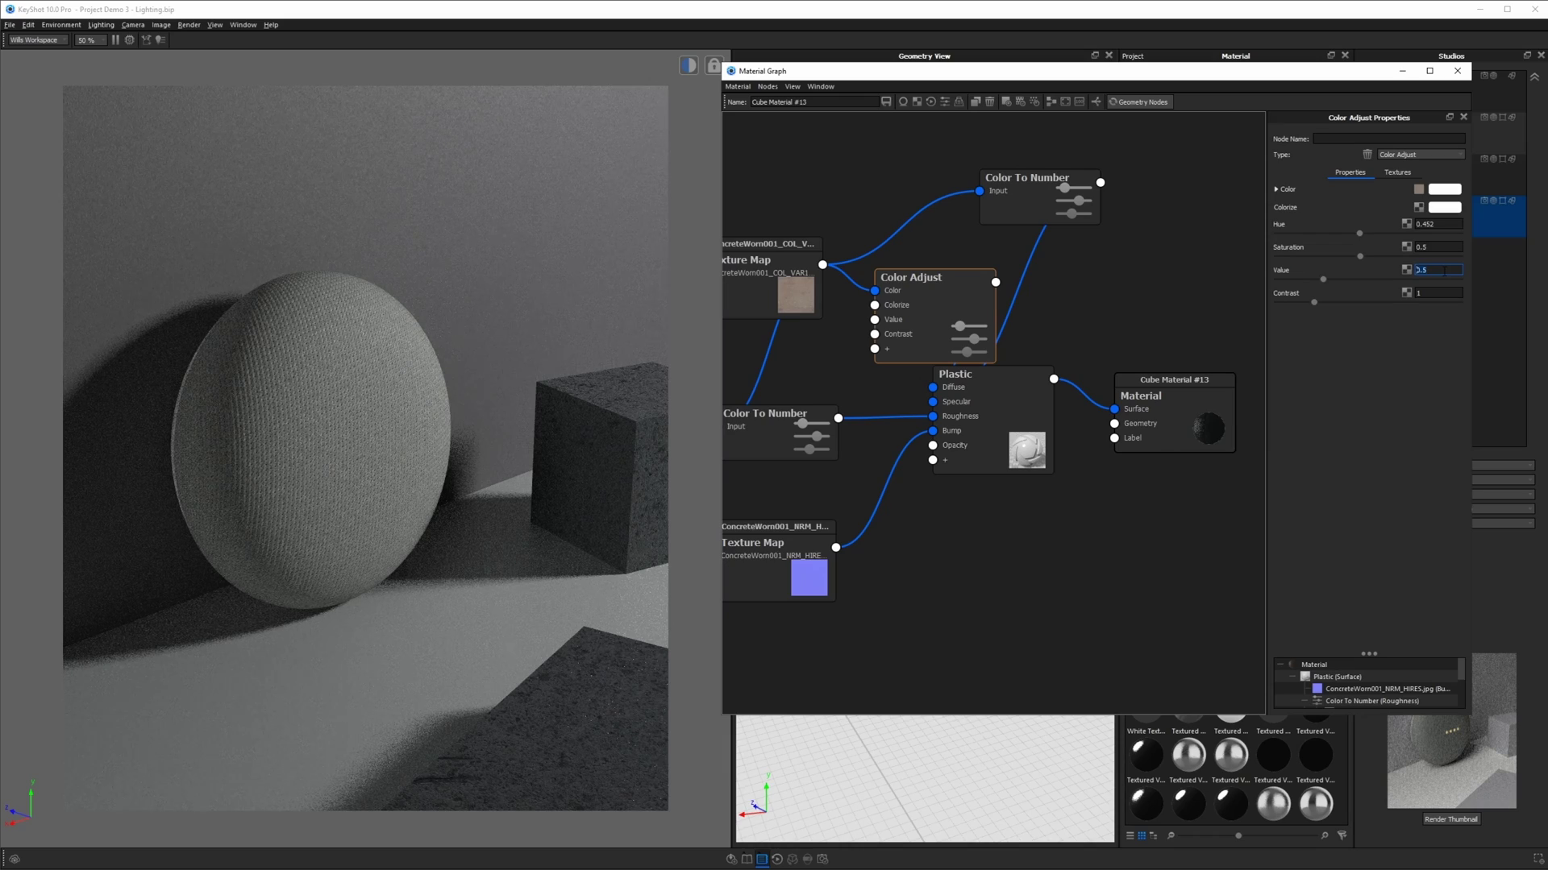
pyautogui.hotkey('alt', 'Tab')
pyautogui.hotkey('alt', 'Tab')
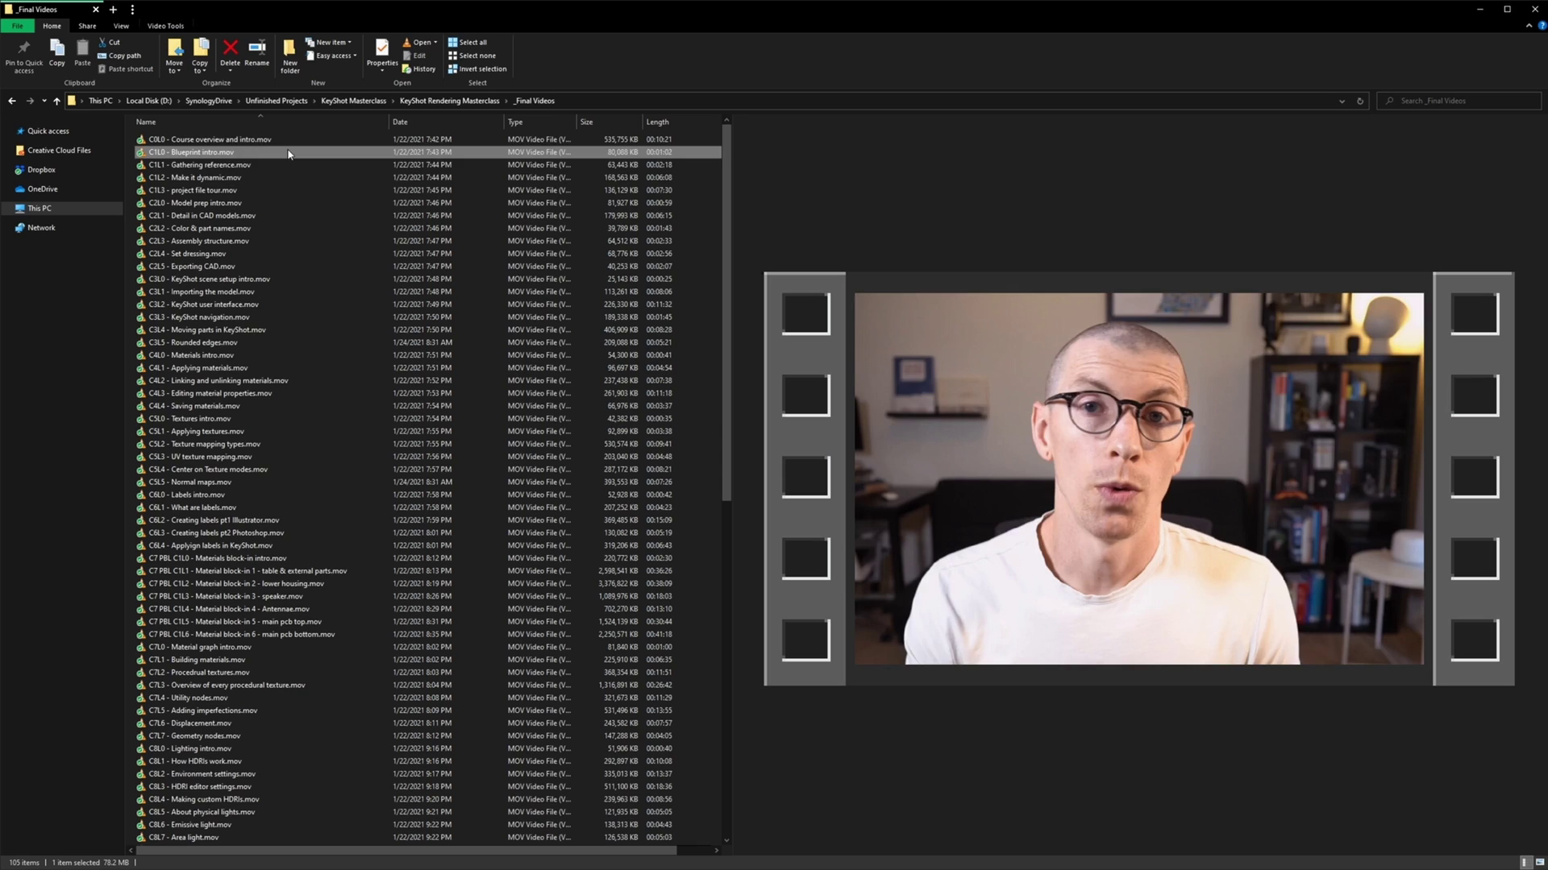
pyautogui.press('Down')
pyautogui.press('Down')
pyautogui.press('Down')
pyautogui.press('Down')
pyautogui.press('Down')
pyautogui.press('Down')
pyautogui.press('Down')
pyautogui.press('Down')
pyautogui.press('Down')
pyautogui.press('Down')
pyautogui.press('Down')
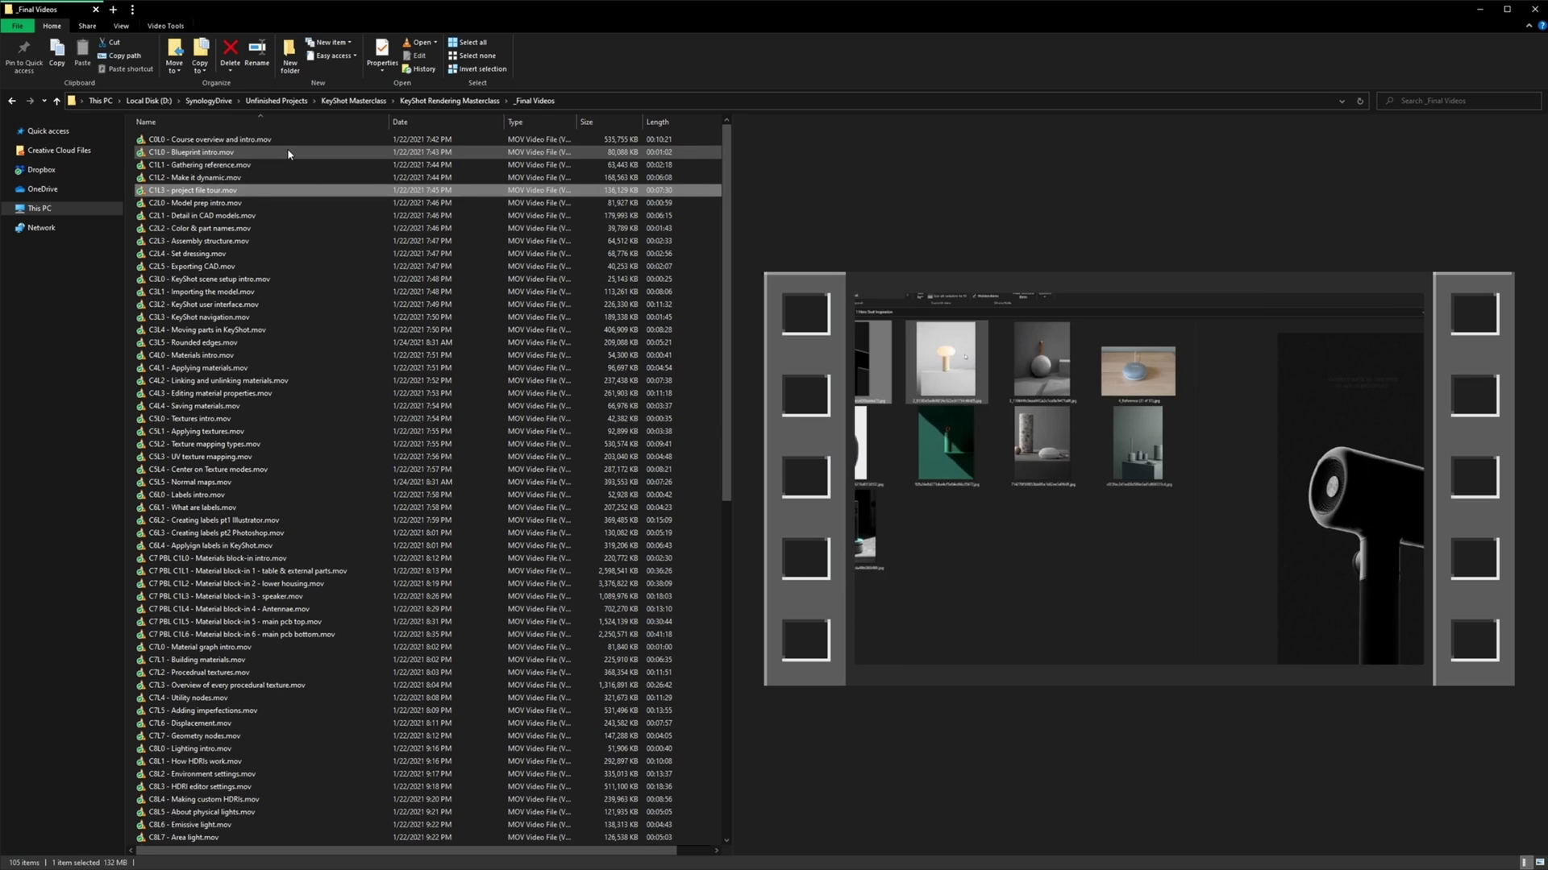
pyautogui.press('Down')
pyautogui.press('Down')
pyautogui.press('Down')
pyautogui.press('Down')
pyautogui.press('Down')
pyautogui.press('Down')
pyautogui.press('Down')
pyautogui.press('Down')
pyautogui.press('Down')
pyautogui.press('Down')
pyautogui.press('Down')
pyautogui.press('Down')
pyautogui.press('Down')
pyautogui.press('Down')
pyautogui.press('Down')
pyautogui.press('Down')
pyautogui.press('Down')
pyautogui.press('Down')
pyautogui.press('Down')
pyautogui.press('Down')
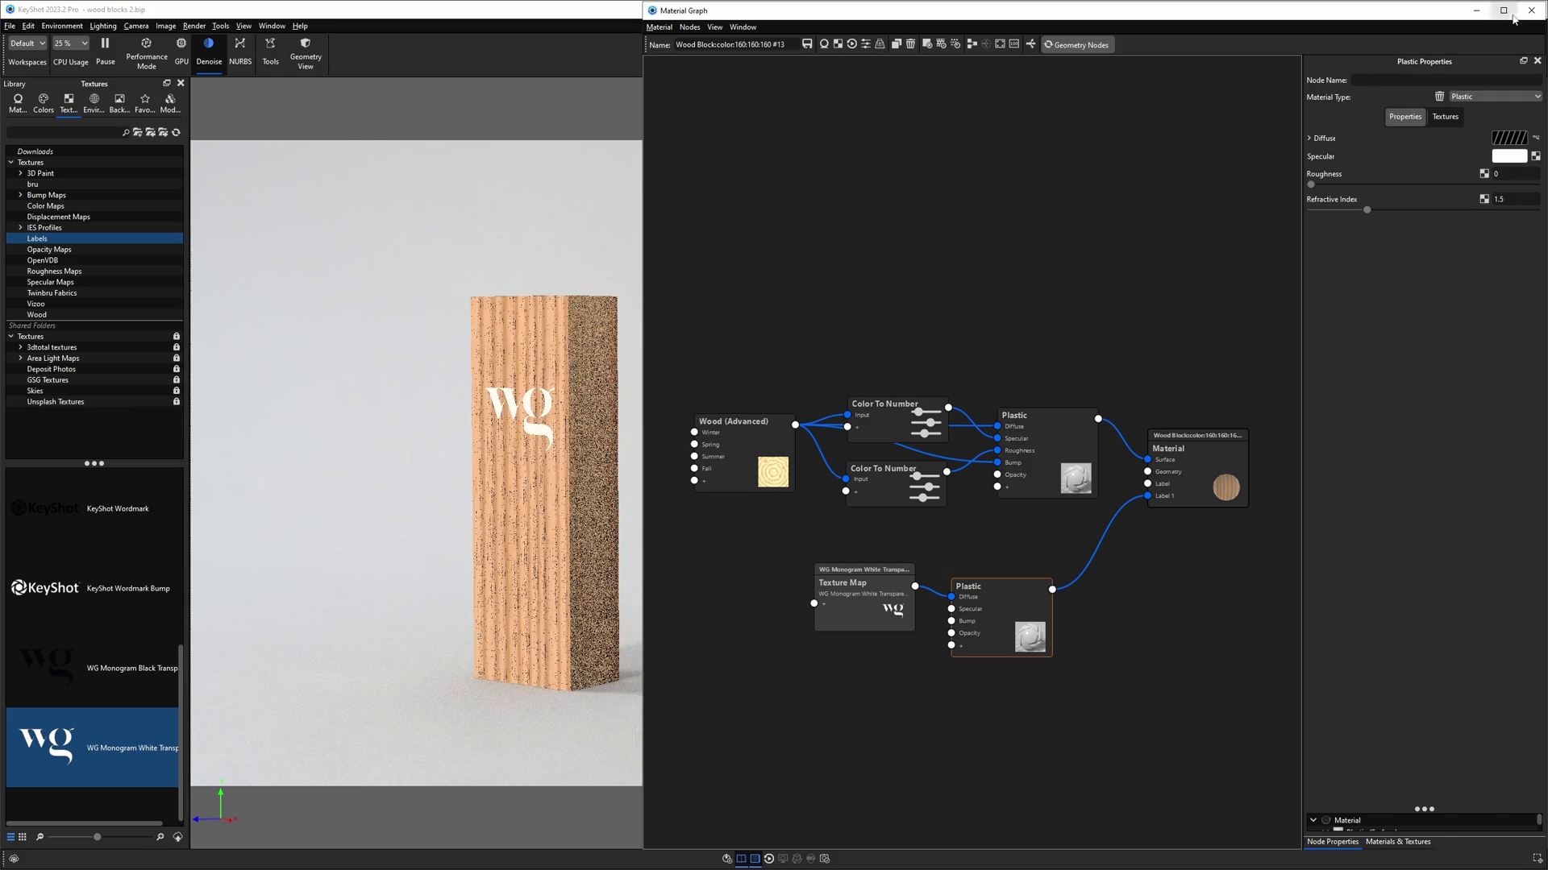
# Close the Material Graph, then orbit, dolly and pan until the wg-labelled post is centred before the stack.
pyautogui.click(1531, 9)
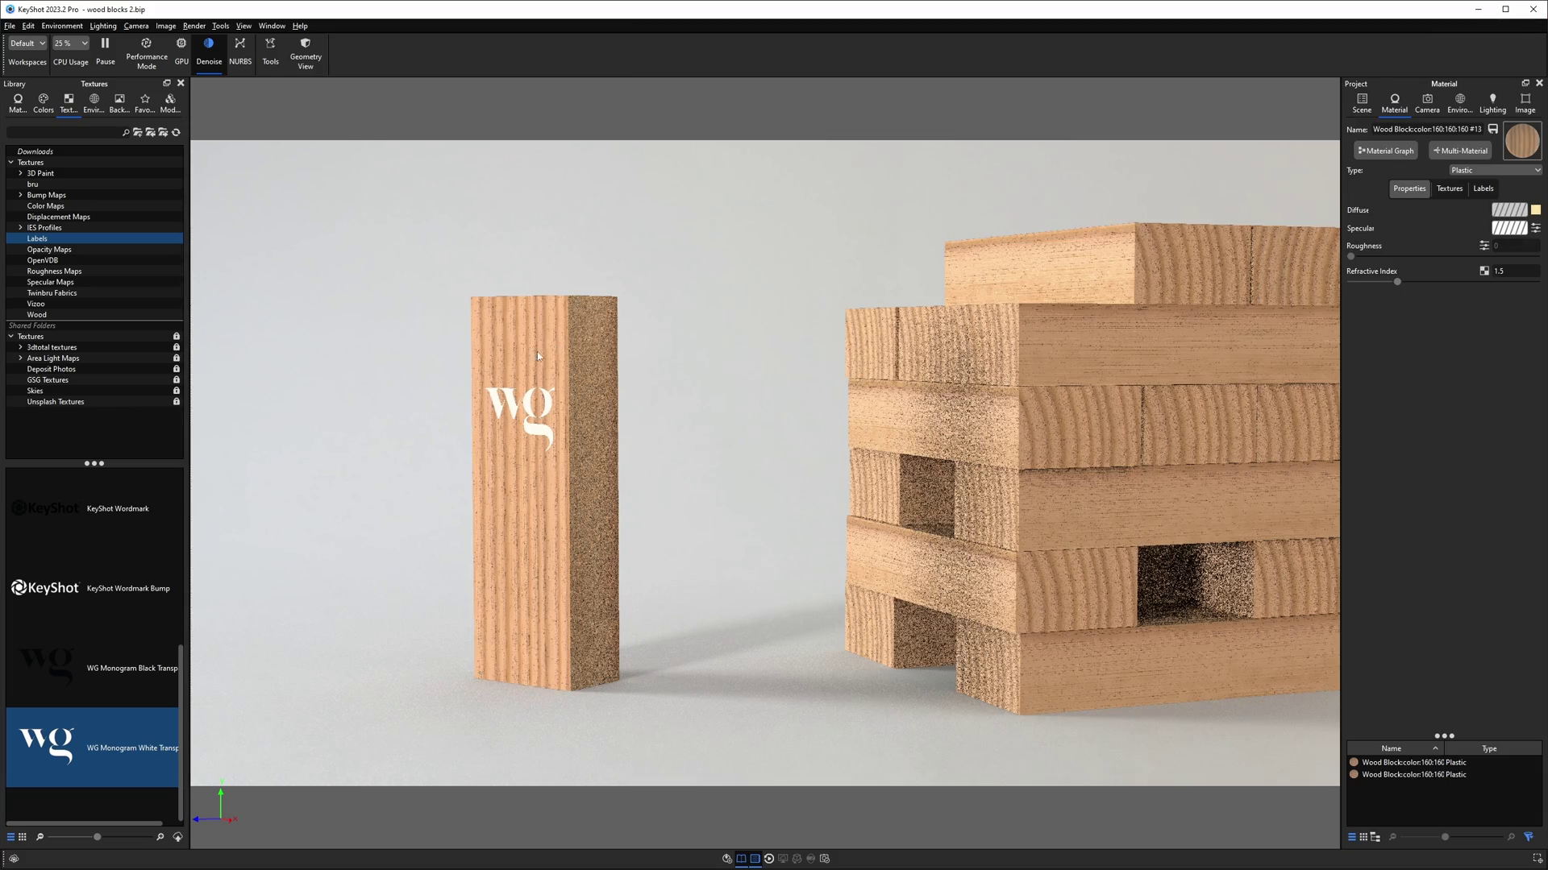
pyautogui.moveTo(521, 360); pyautogui.dragTo(827, 398)
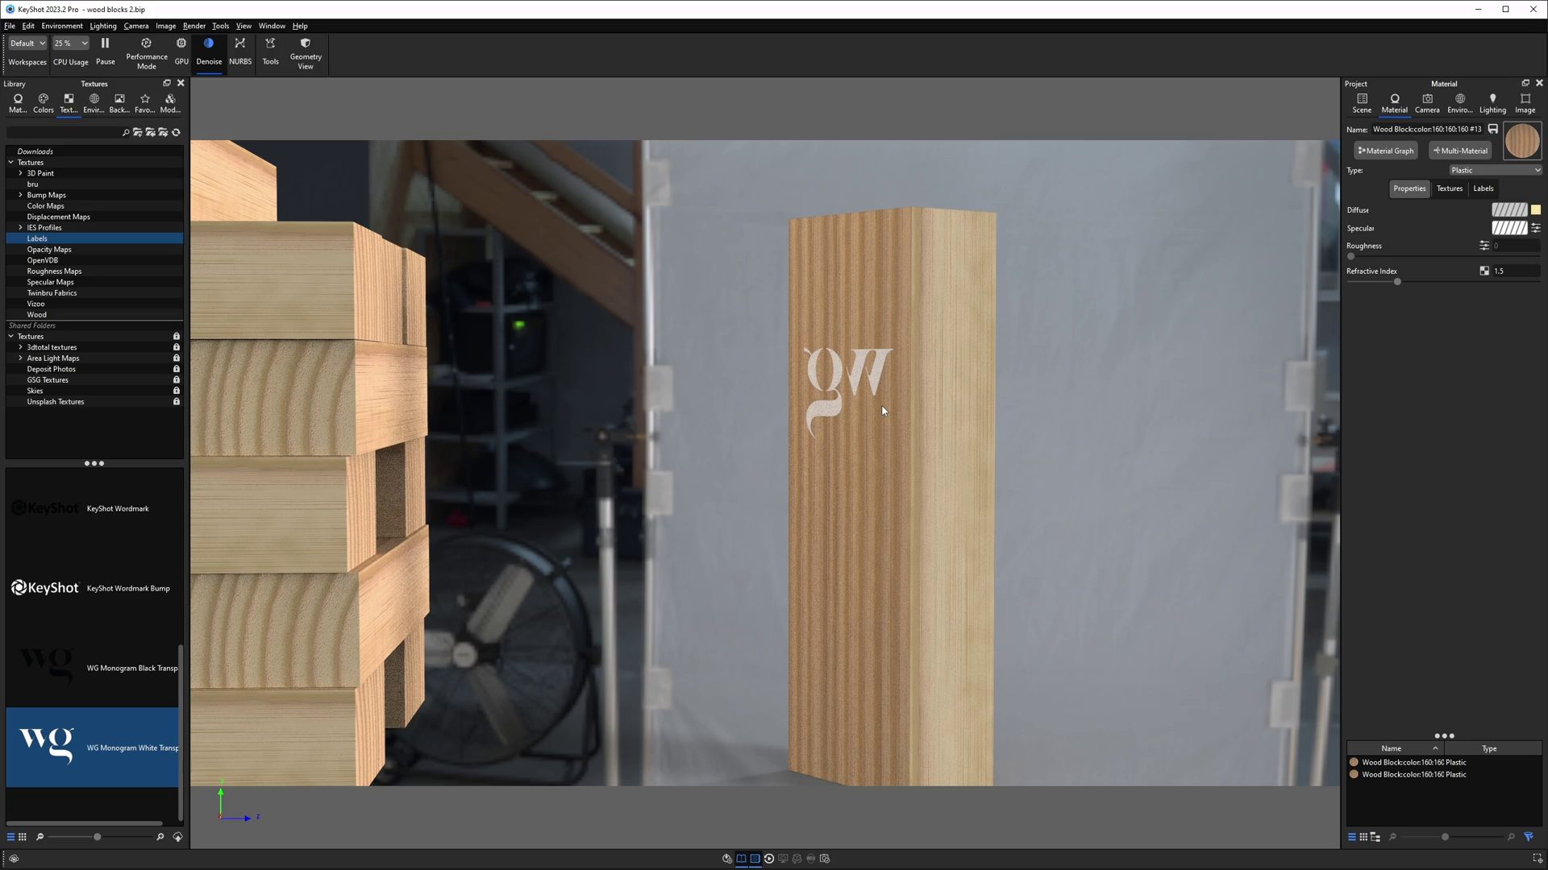
pyautogui.scroll(-3, 882, 403)
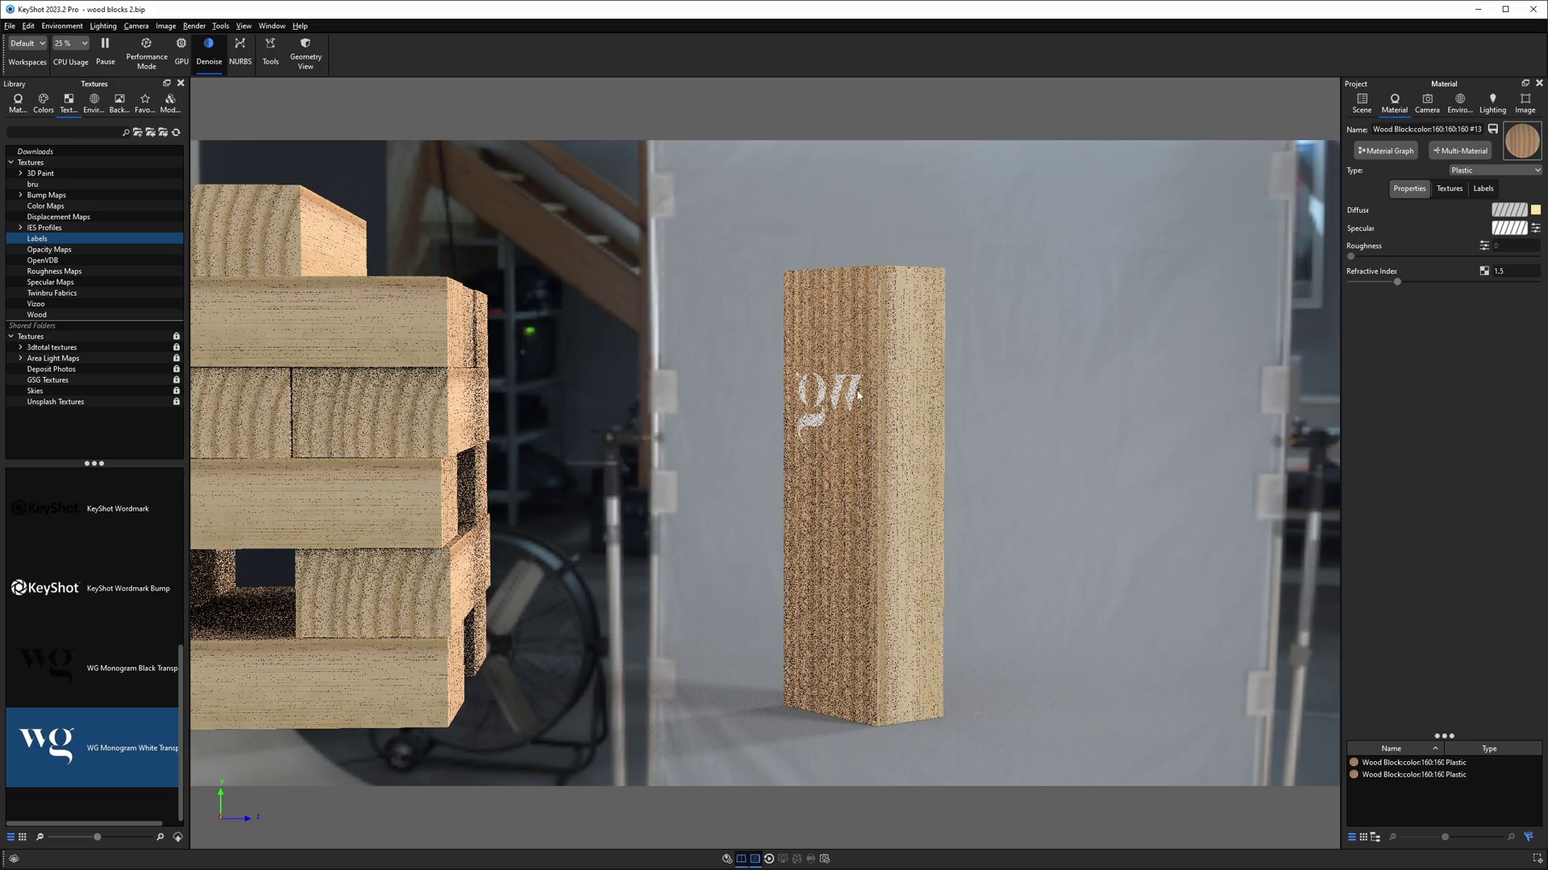
pyautogui.moveTo(945, 431); pyautogui.dragTo(524, 588)
pyautogui.moveTo(524, 589); pyautogui.dragTo(954, 403, button='middle')
pyautogui.moveTo(953, 403); pyautogui.dragTo(818, 419)
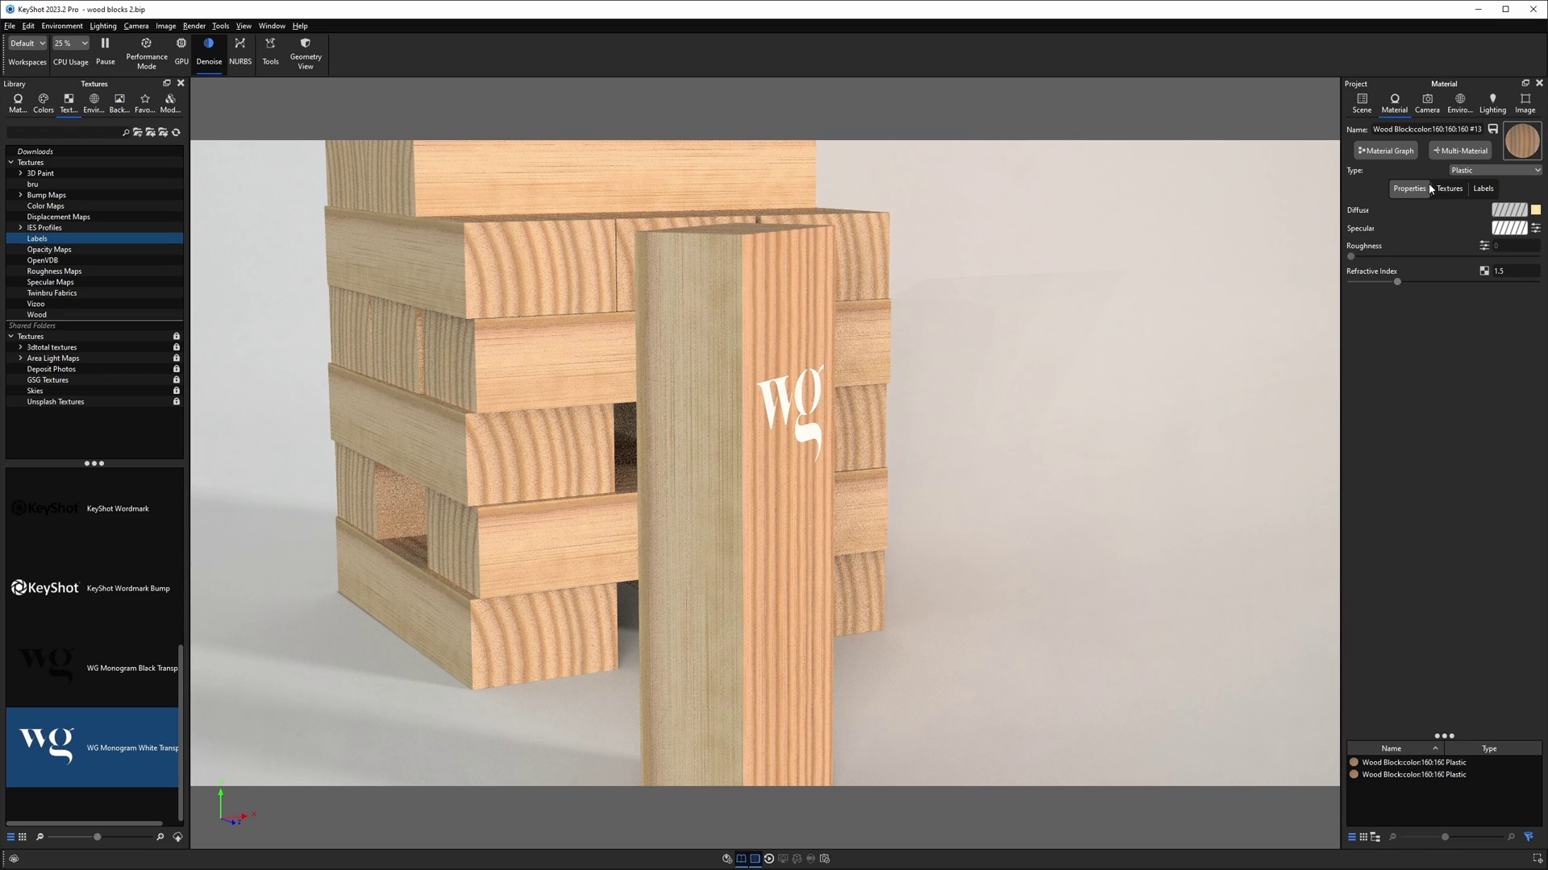
# In the Labels settings, try Box and then Cylinder mapping on the WG label, finally settling back on Planar.
pyautogui.click(1483, 189)
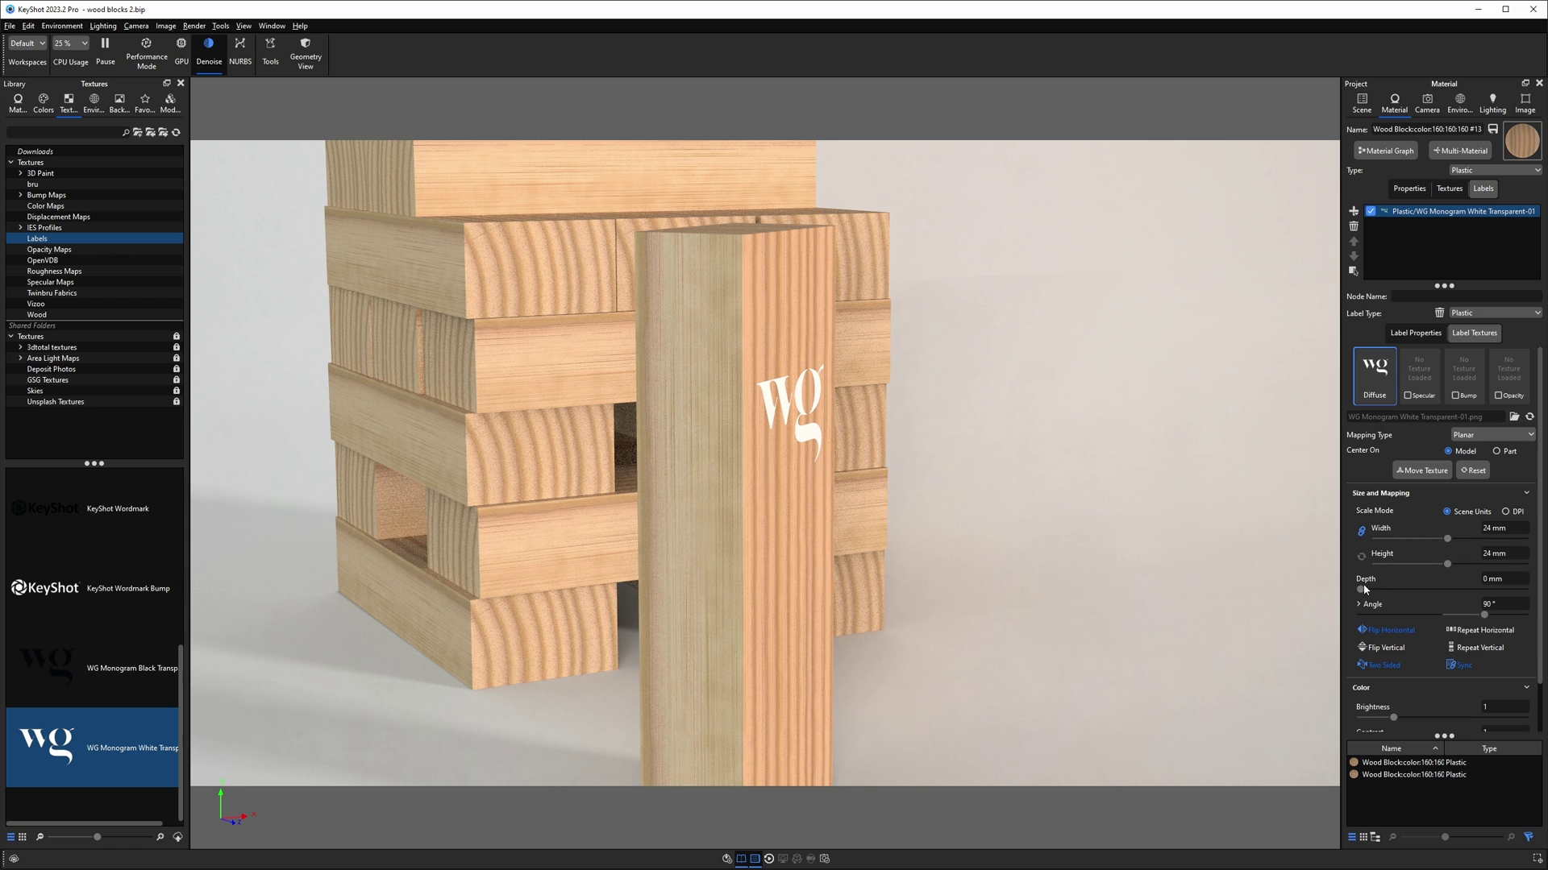
pyautogui.click(1467, 436)
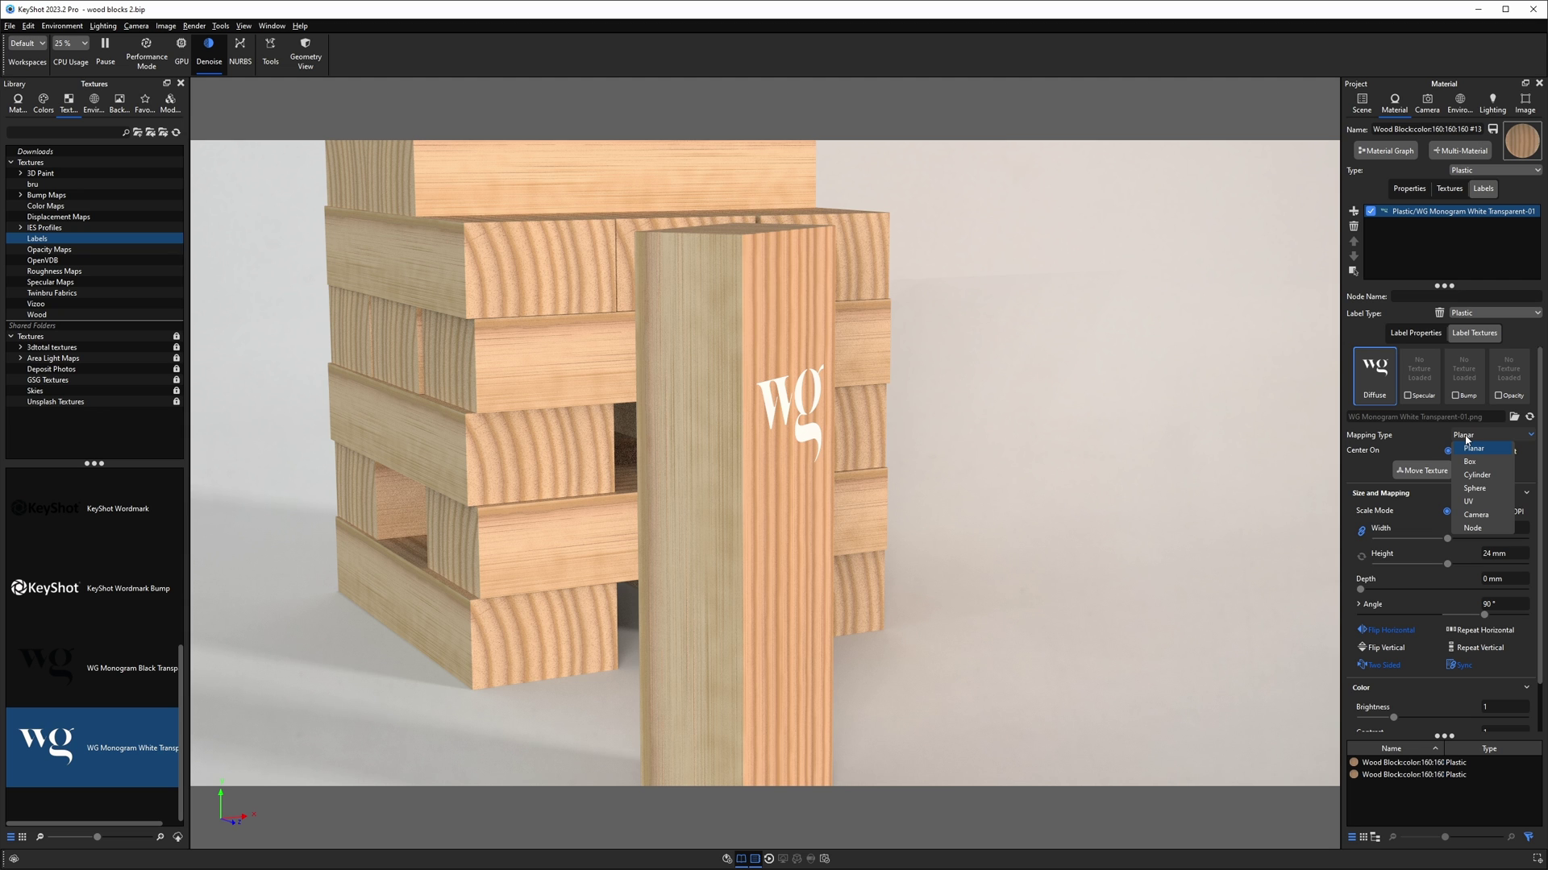
pyautogui.click(1470, 463)
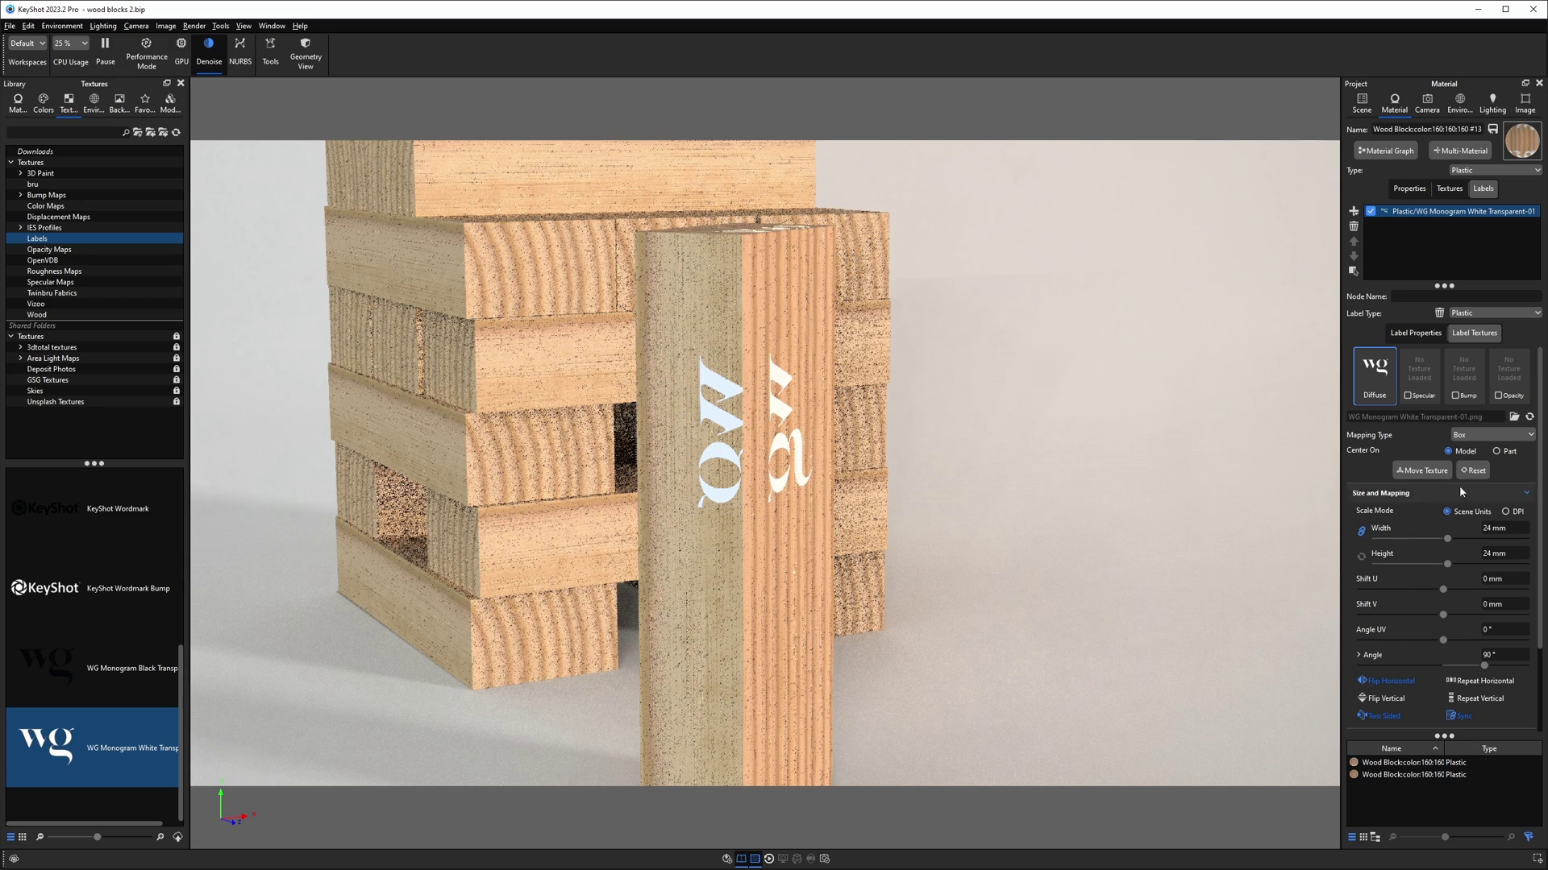
pyautogui.click(1475, 436)
pyautogui.click(1474, 474)
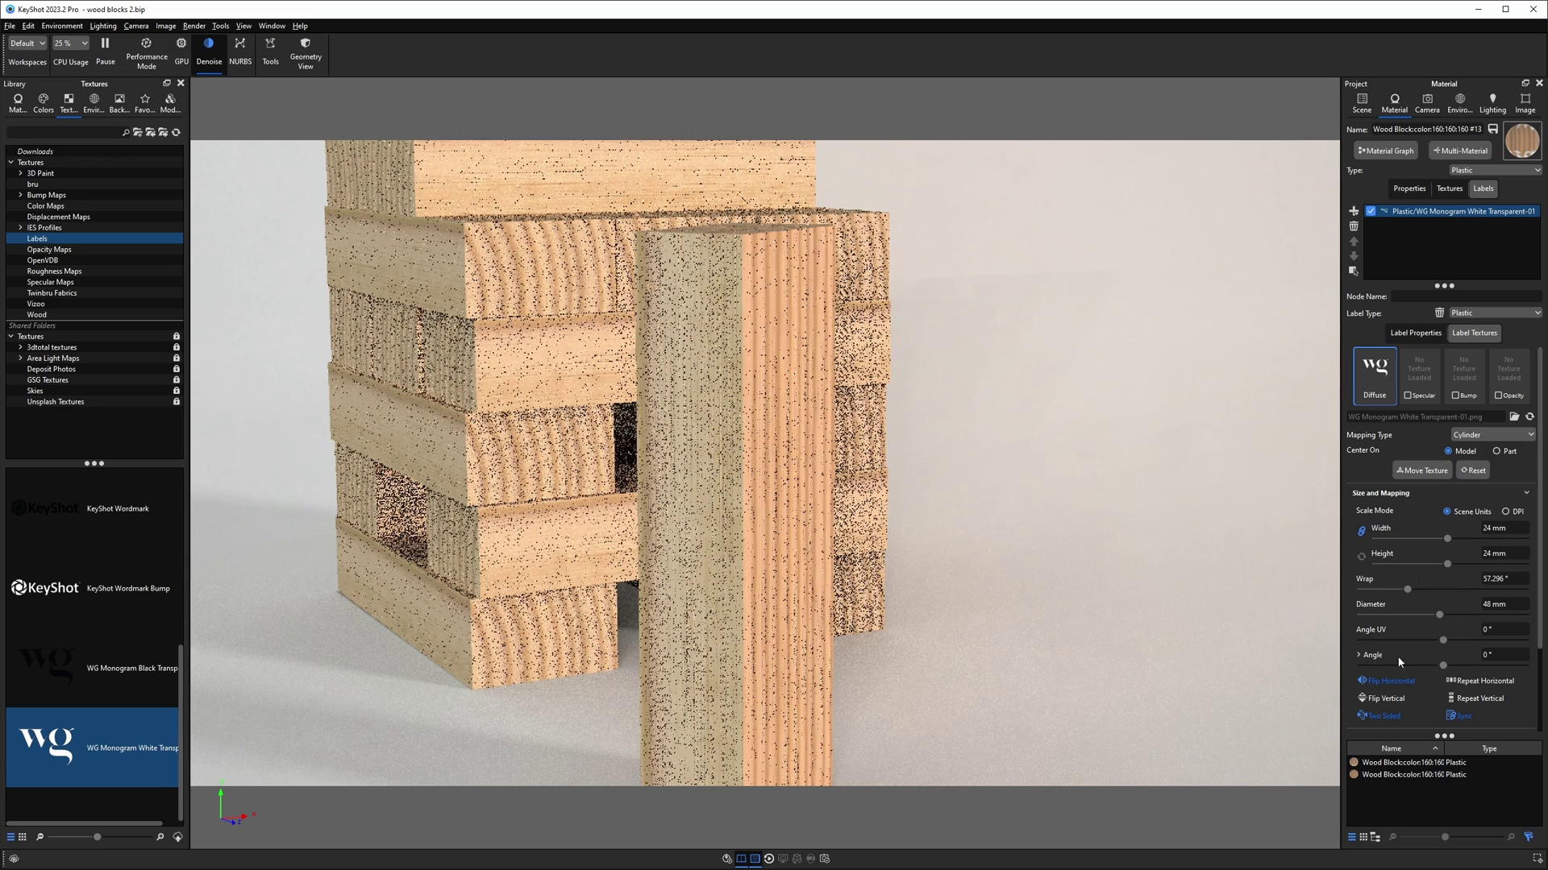
pyautogui.click(1479, 435)
pyautogui.click(1475, 448)
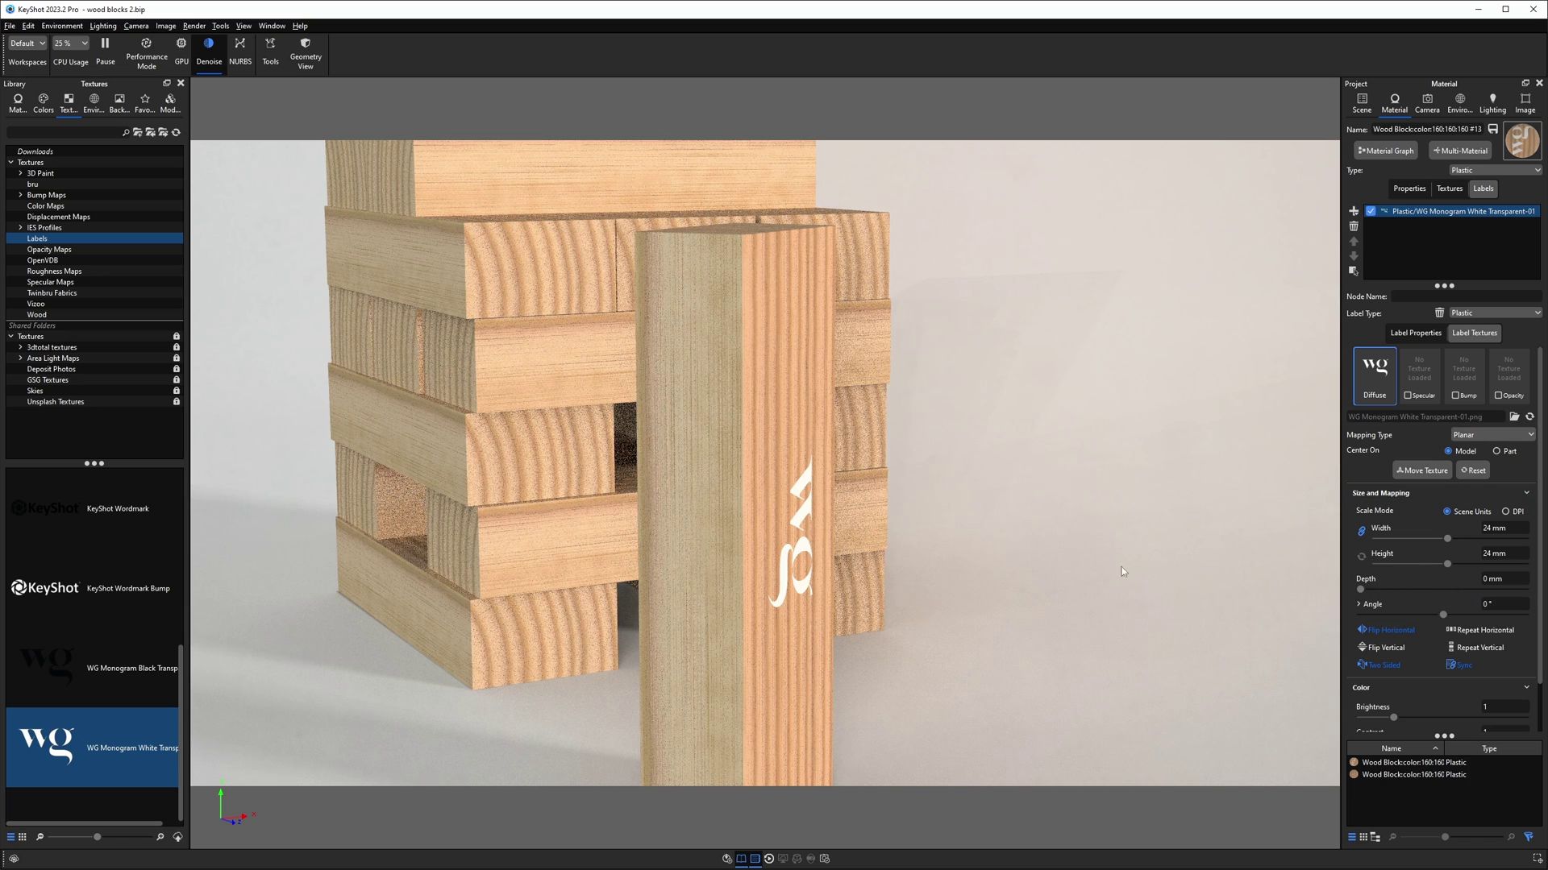
# Set the WG label angle to 90° and orbit round to confirm the logo reads upright.
pyautogui.moveTo(1082, 568); pyautogui.dragTo(1123, 594)
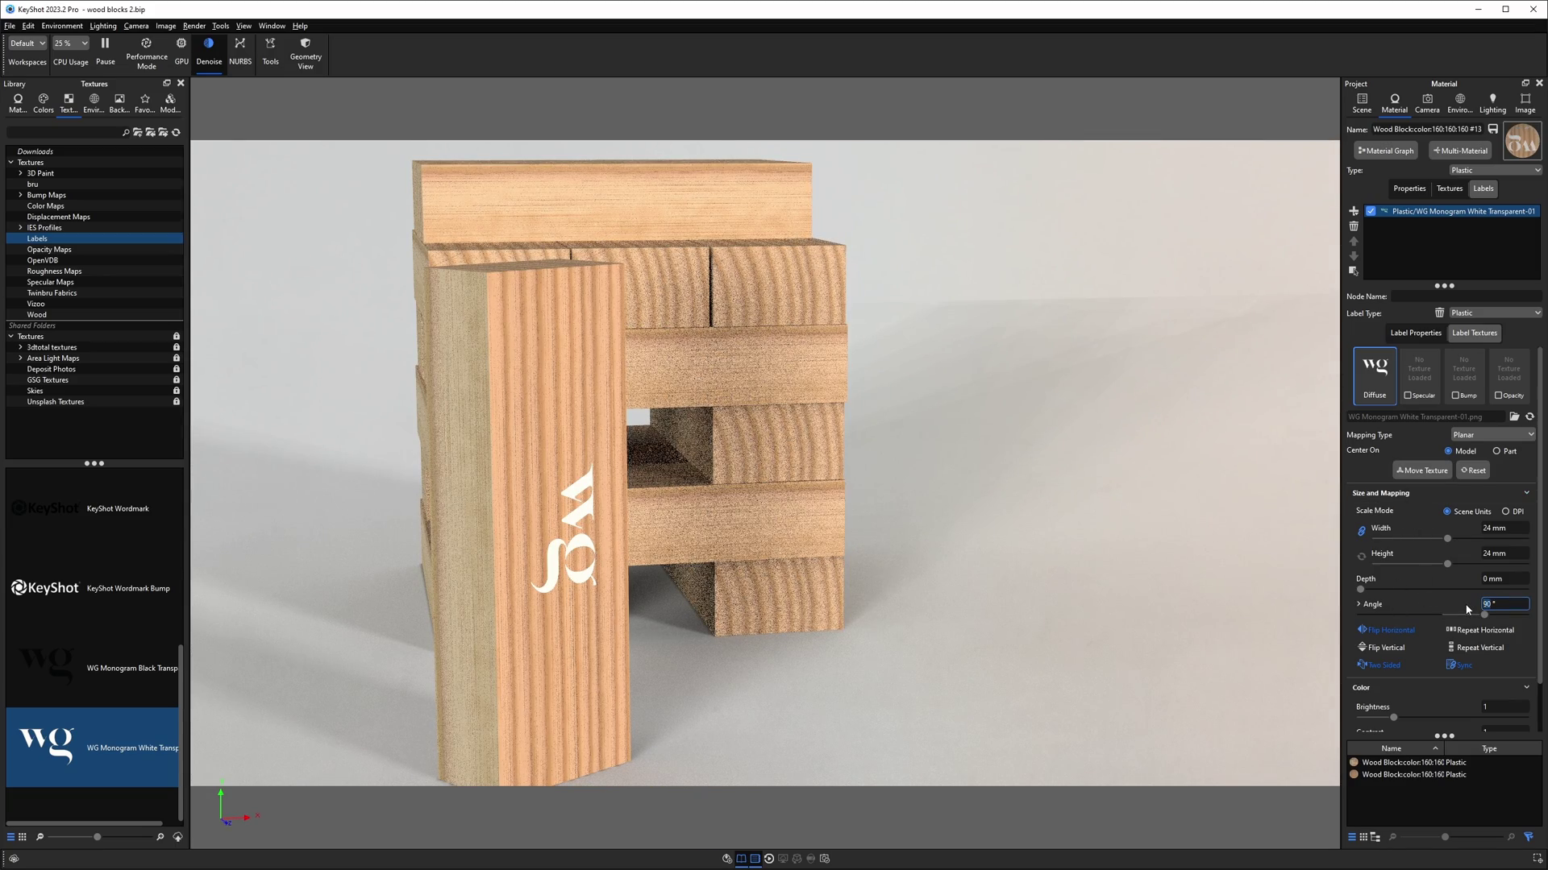
pyautogui.press('BackSpace')
pyautogui.press('Return')
pyautogui.moveTo(1232, 577); pyautogui.dragTo(858, 592)
pyautogui.moveTo(1066, 526); pyautogui.dragTo(709, 566)
pyautogui.click(1492, 579)
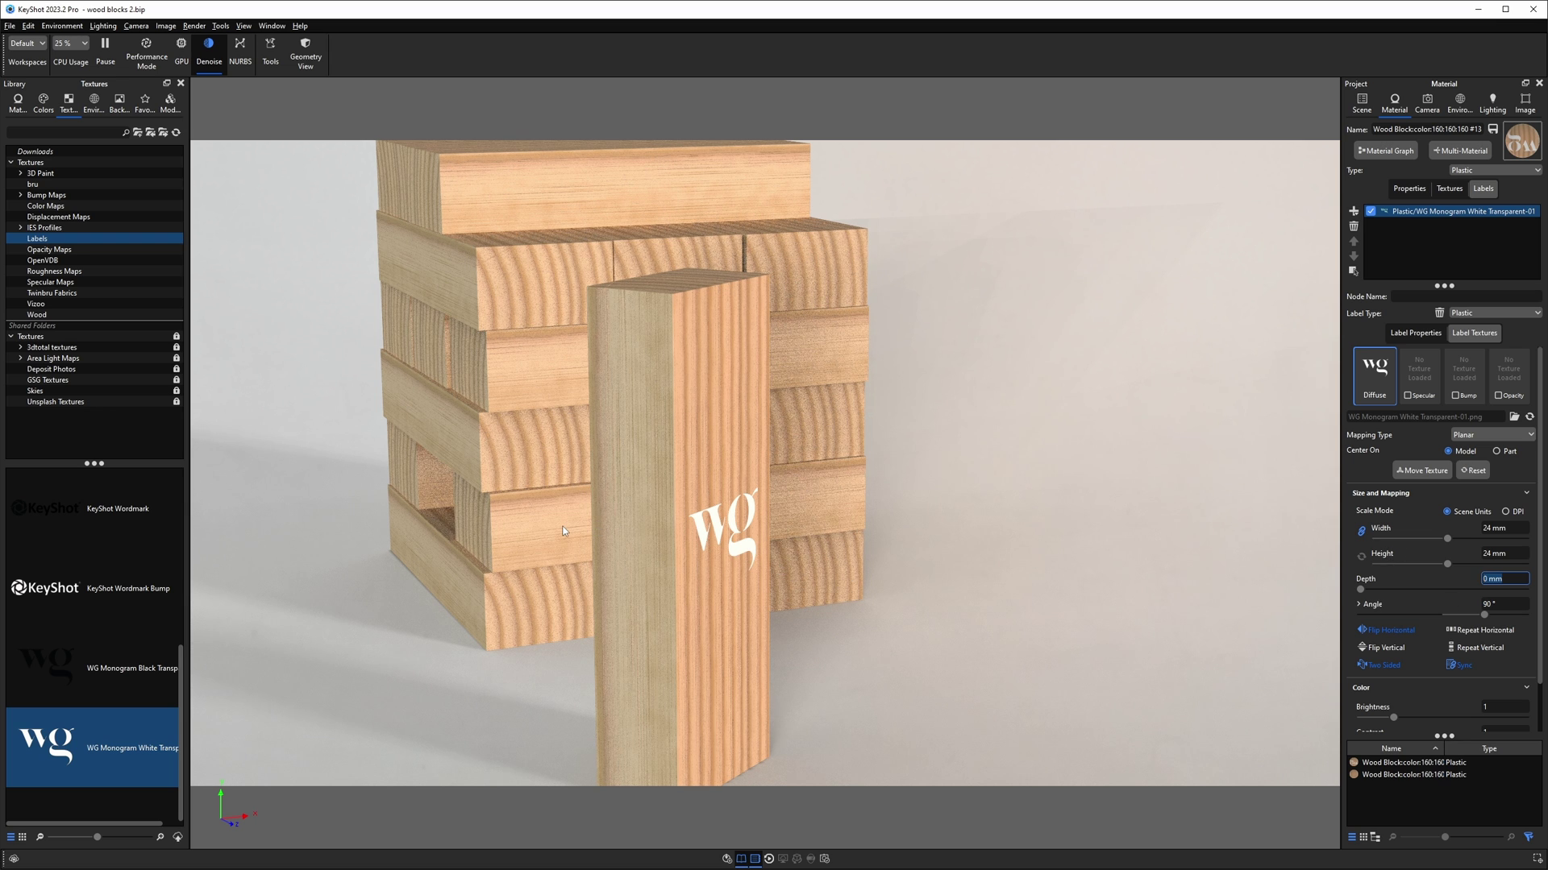
pyautogui.moveTo(548, 526); pyautogui.dragTo(904, 576)
pyautogui.scroll(3, 753, 471)
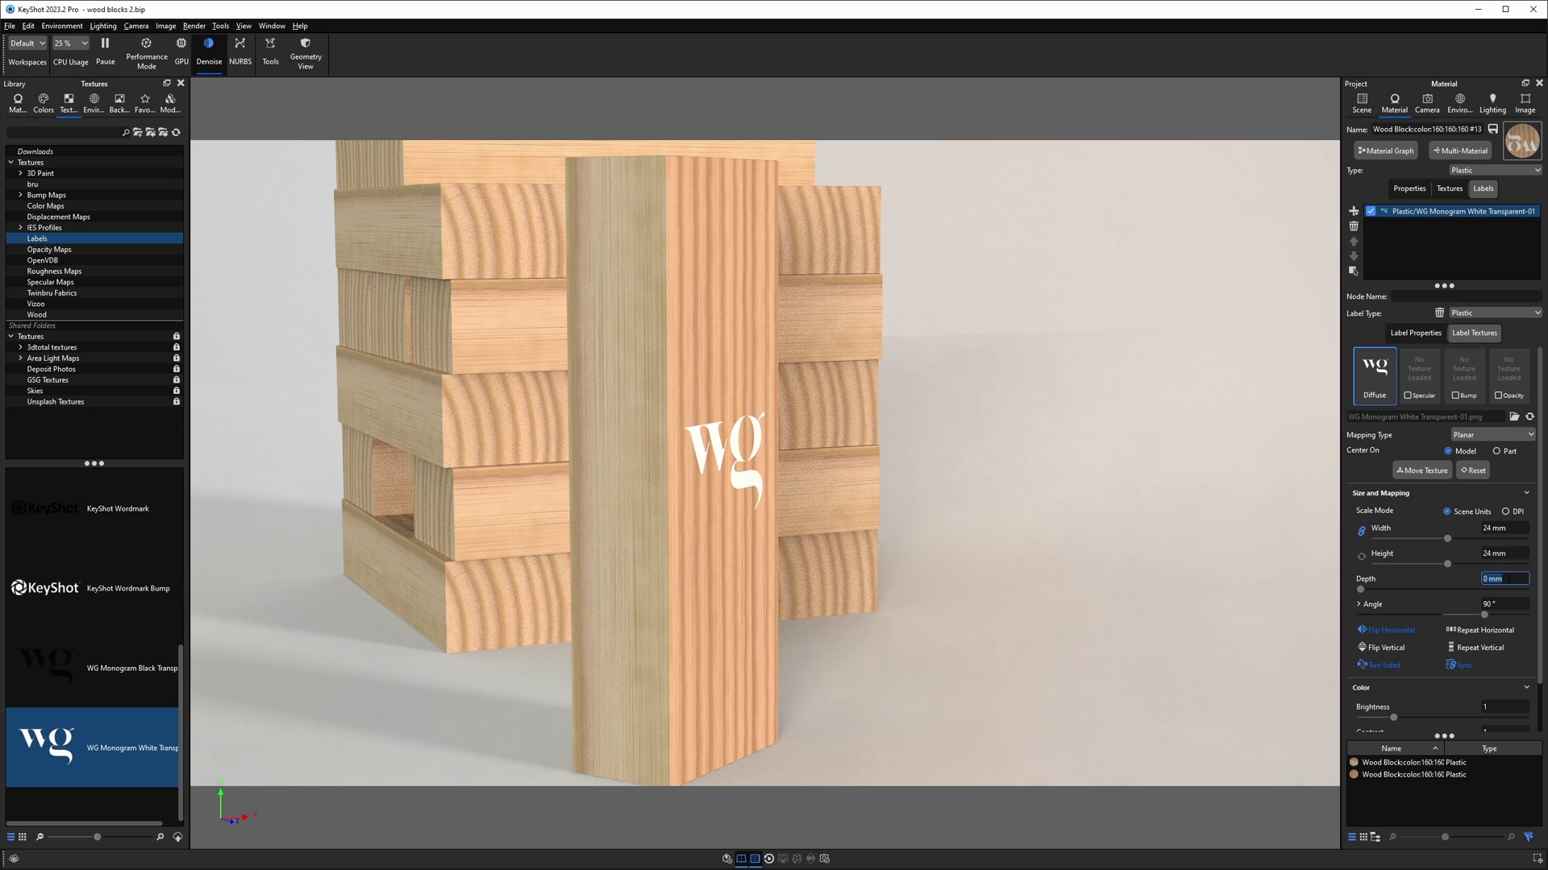
# Apply a 1 mm label depth and start repositioning the label on the upright block.
pyautogui.press('Return')
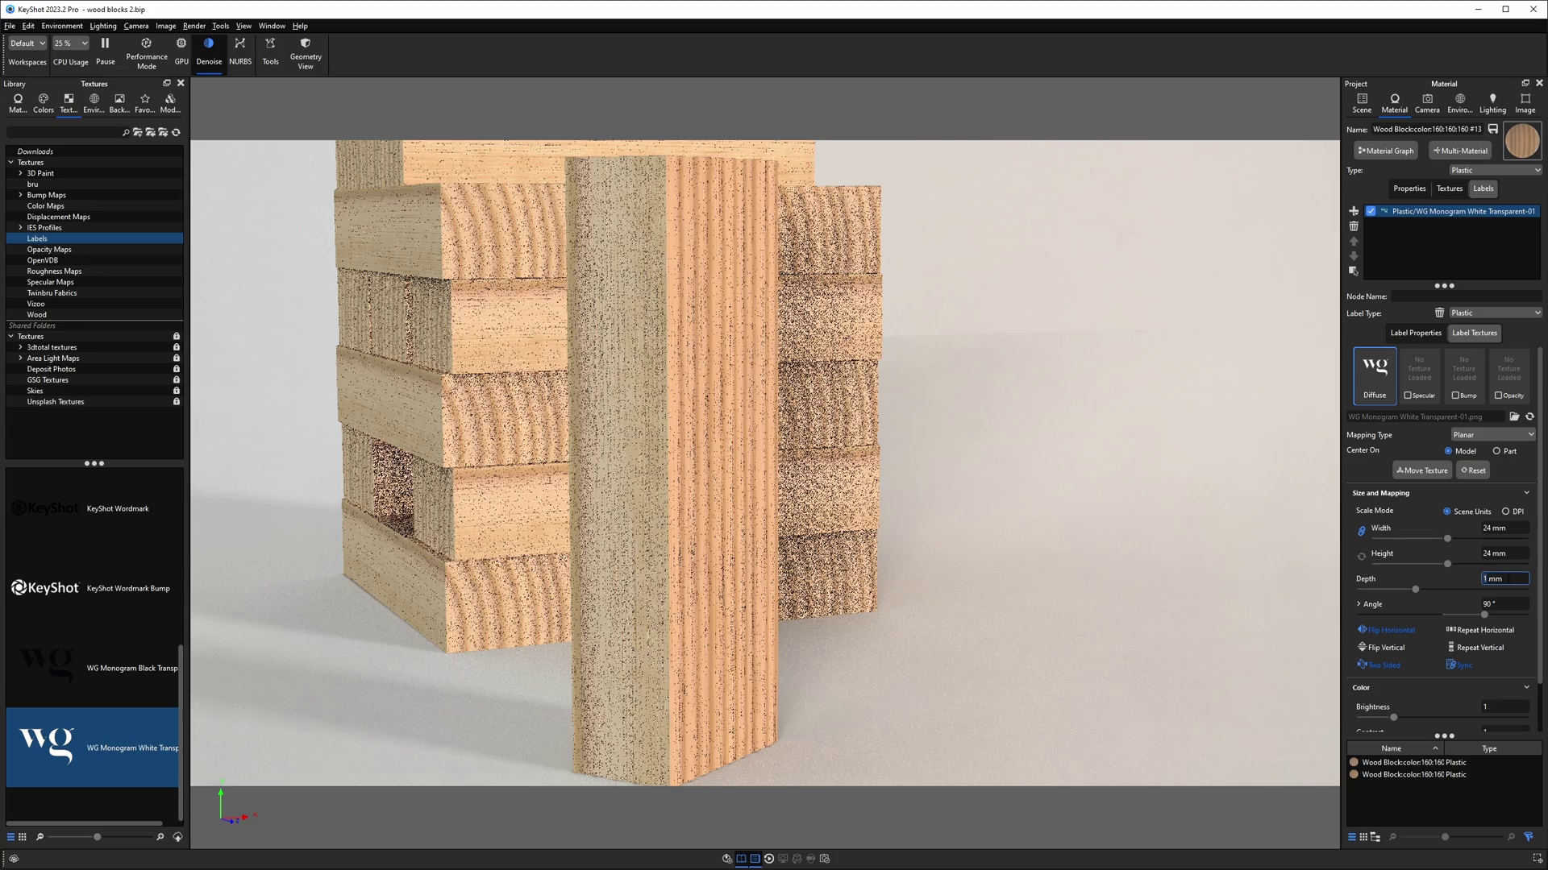
pyautogui.moveTo(750, 456); pyautogui.dragTo(781, 498)
pyautogui.moveTo(804, 509); pyautogui.dragTo(831, 467, button='middle')
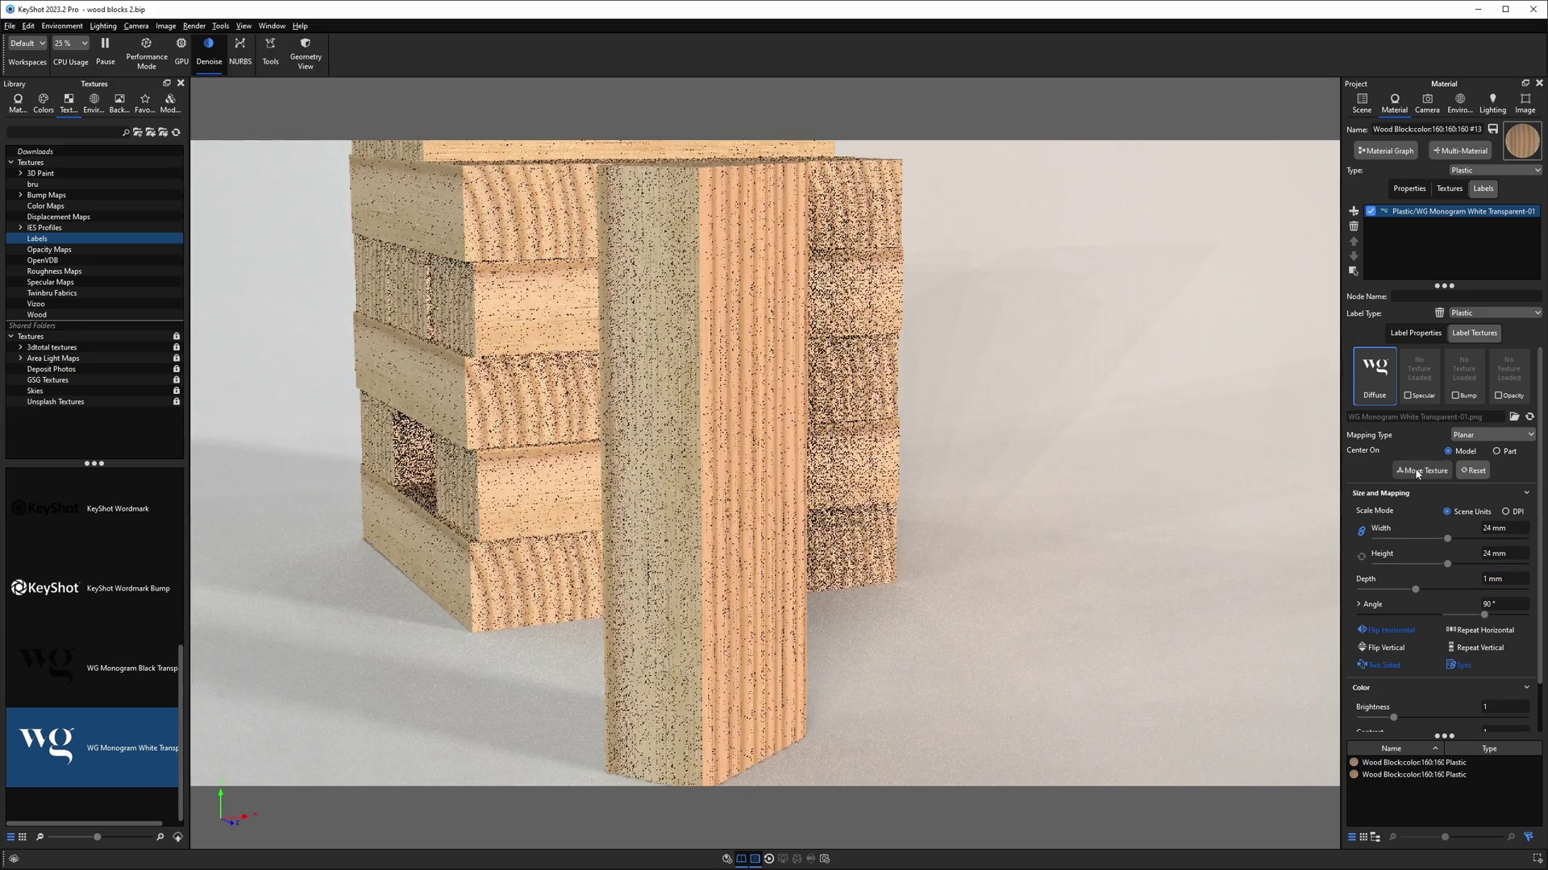
pyautogui.click(1416, 472)
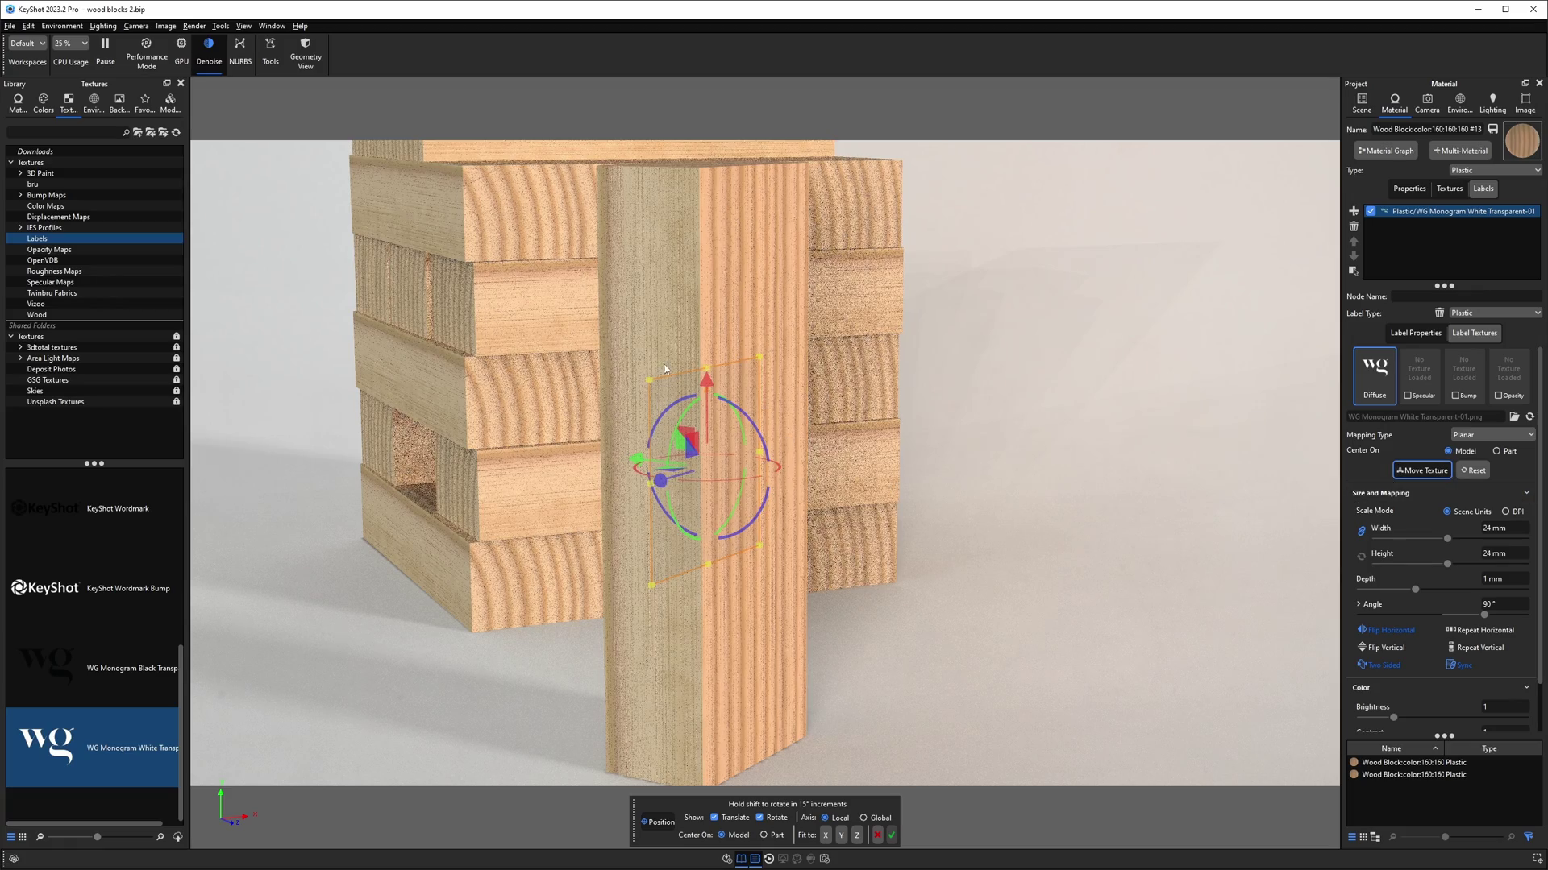
pyautogui.moveTo(893, 509); pyautogui.dragTo(1066, 472)
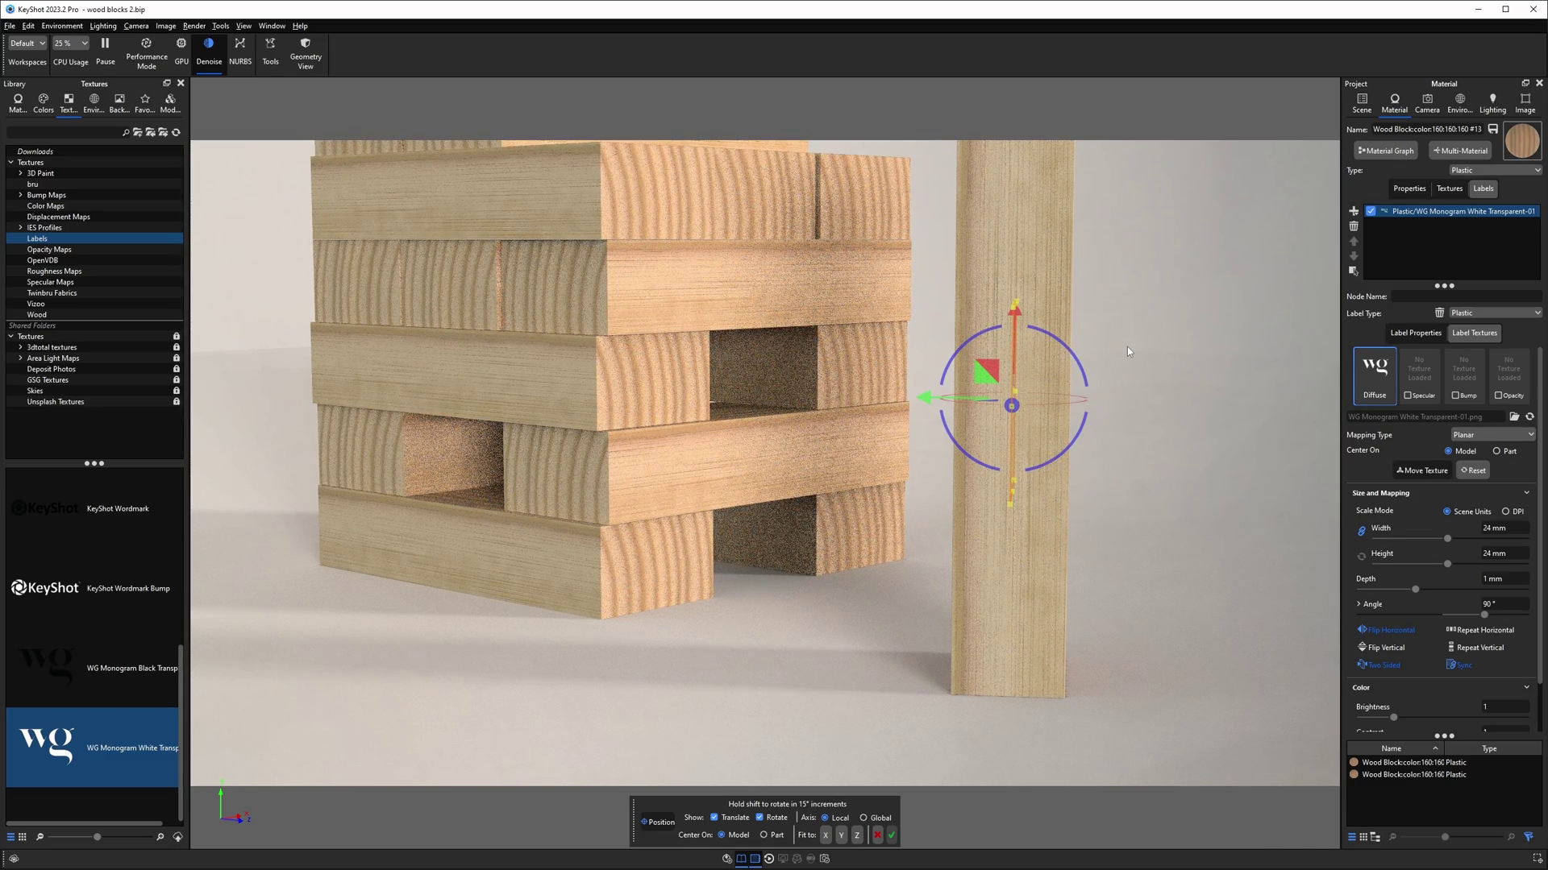
# Increase the label's projection depth to 25 mm.
pyautogui.click(1487, 580)
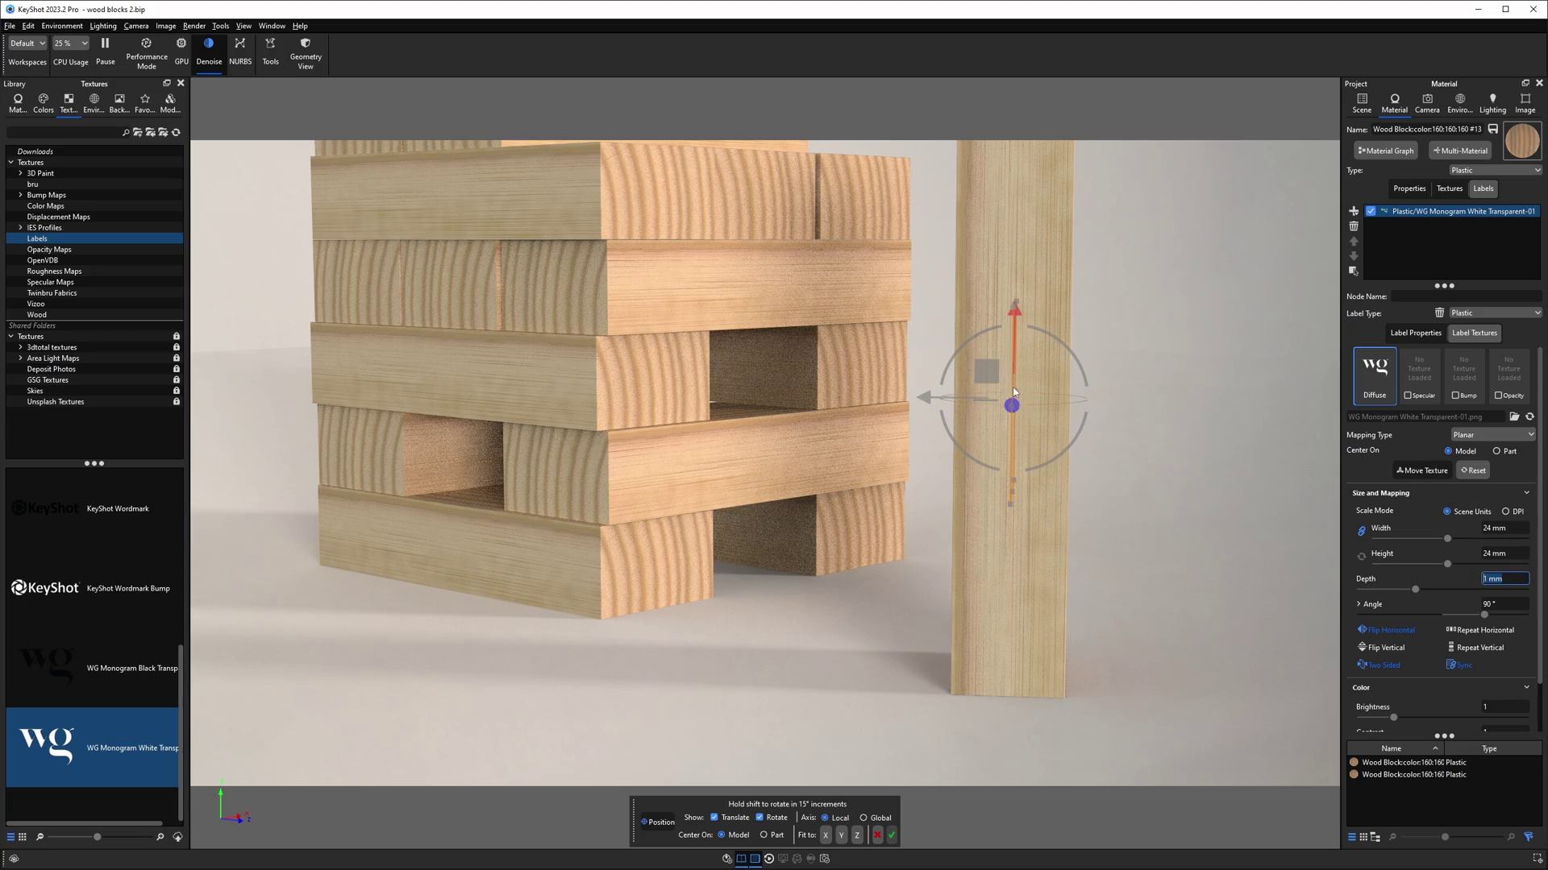
pyautogui.moveTo(1145, 465); pyautogui.dragTo(975, 440)
pyautogui.moveTo(874, 369); pyautogui.dragTo(1152, 338)
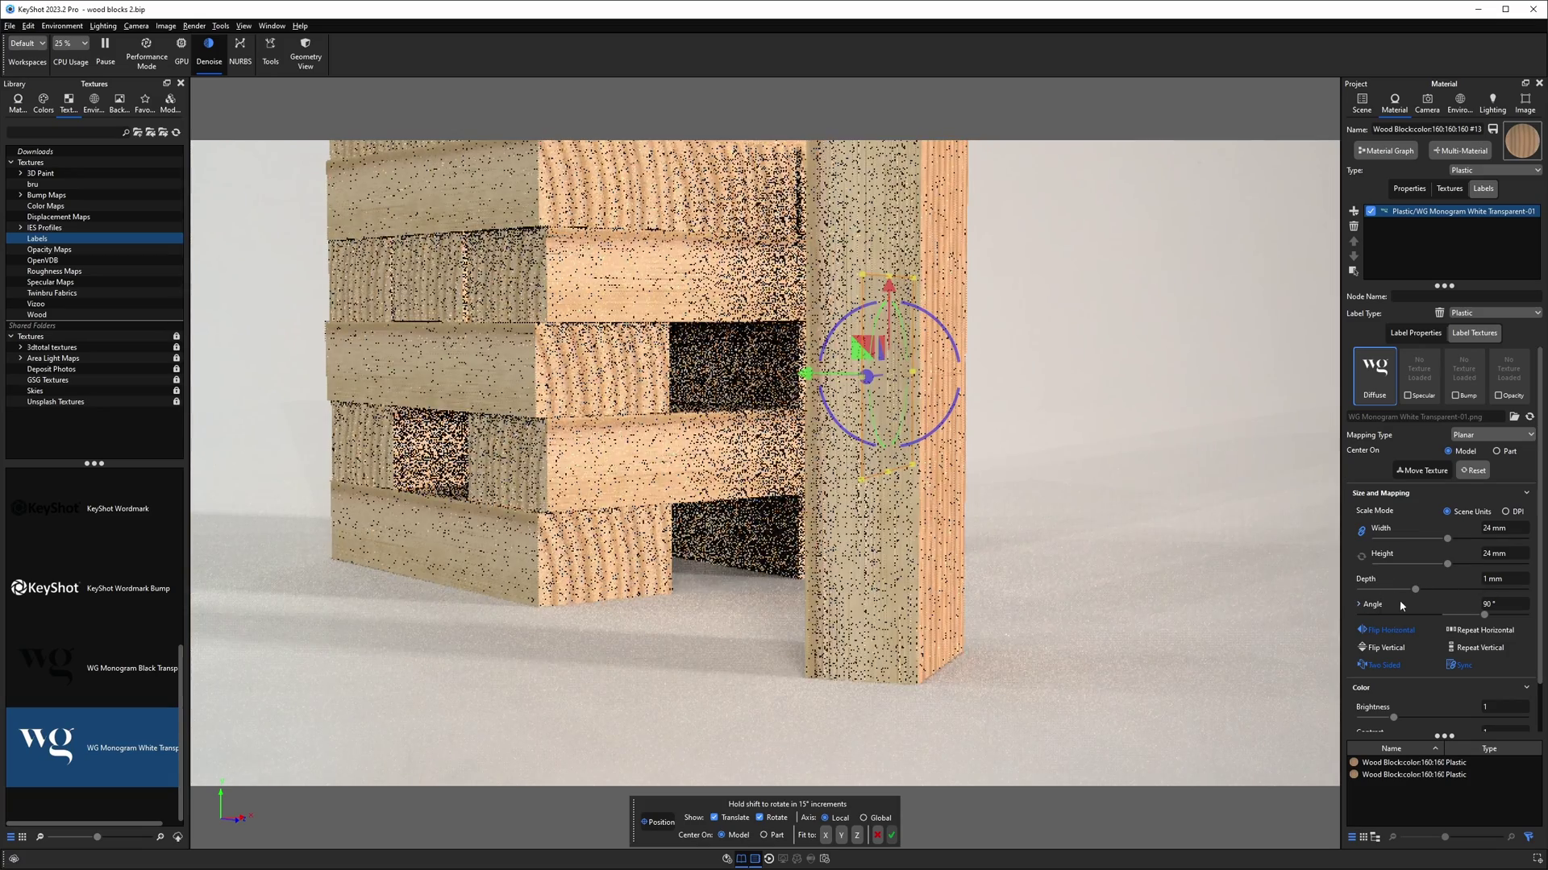
pyautogui.moveTo(1415, 589); pyautogui.dragTo(1509, 589)
pyautogui.click(1483, 581)
pyautogui.write('25')
pyautogui.press('Return')
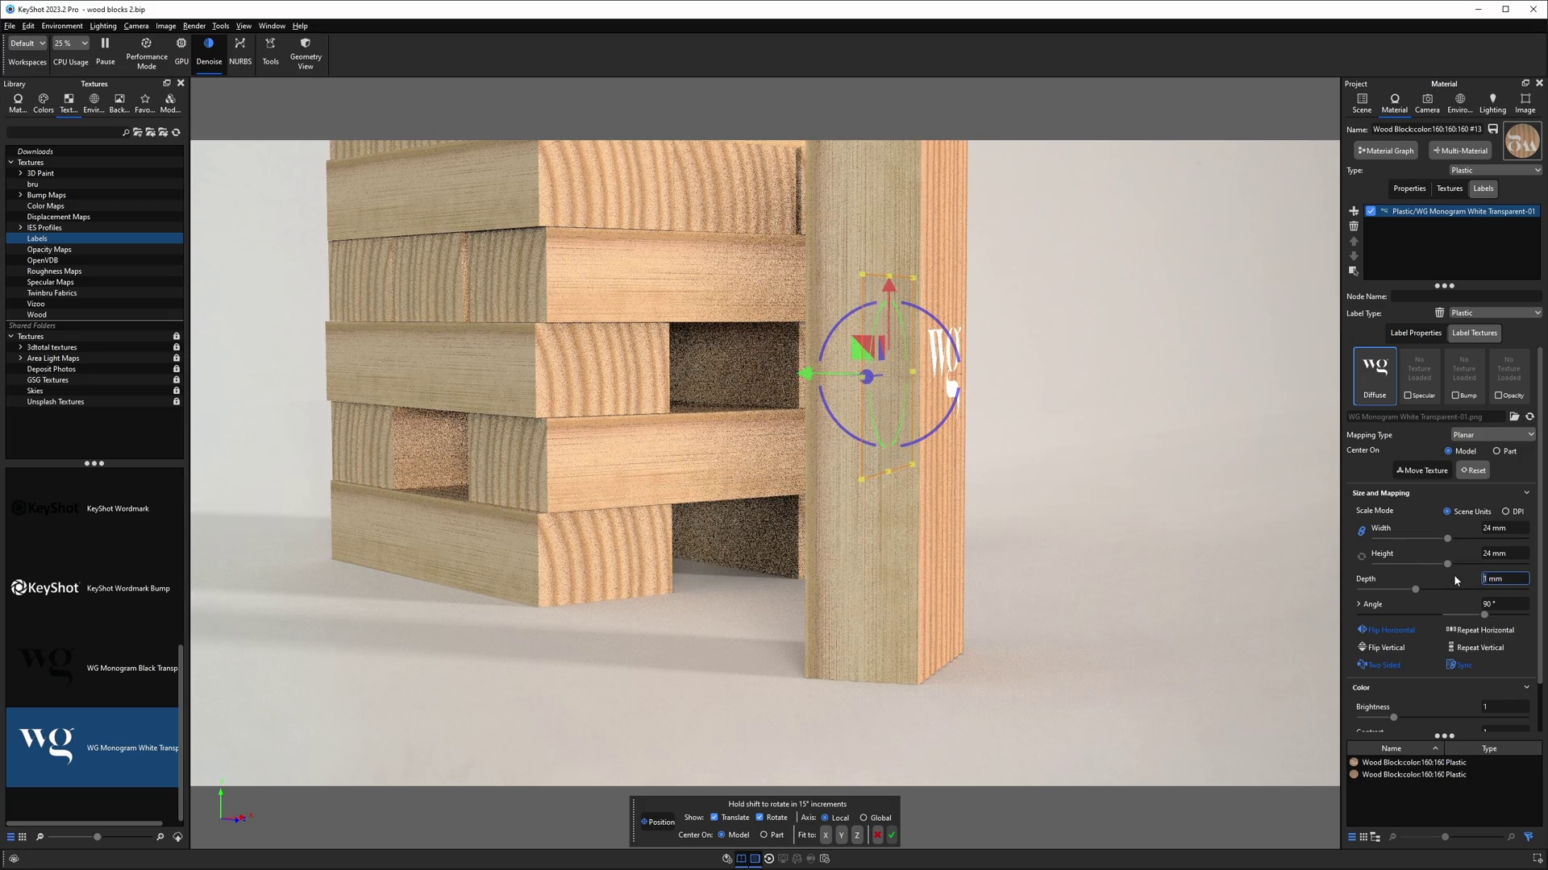
# Slide the white WG label across the upright block's front face.
pyautogui.moveTo(856, 485); pyautogui.dragTo(963, 480)
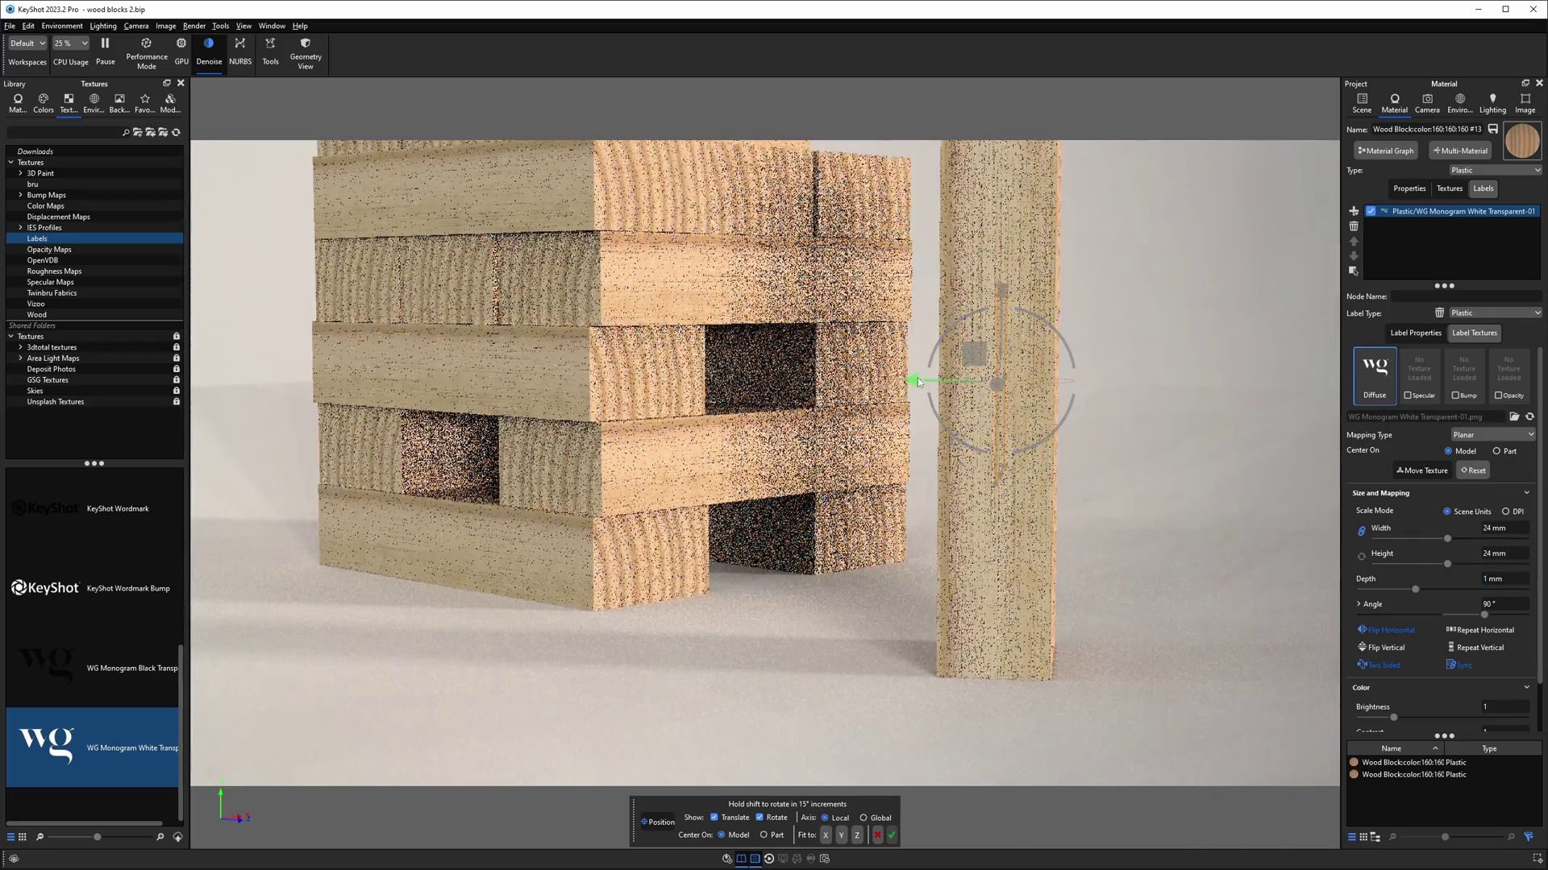
pyautogui.moveTo(917, 379); pyautogui.dragTo(968, 381)
pyautogui.moveTo(1118, 491); pyautogui.dragTo(959, 490)
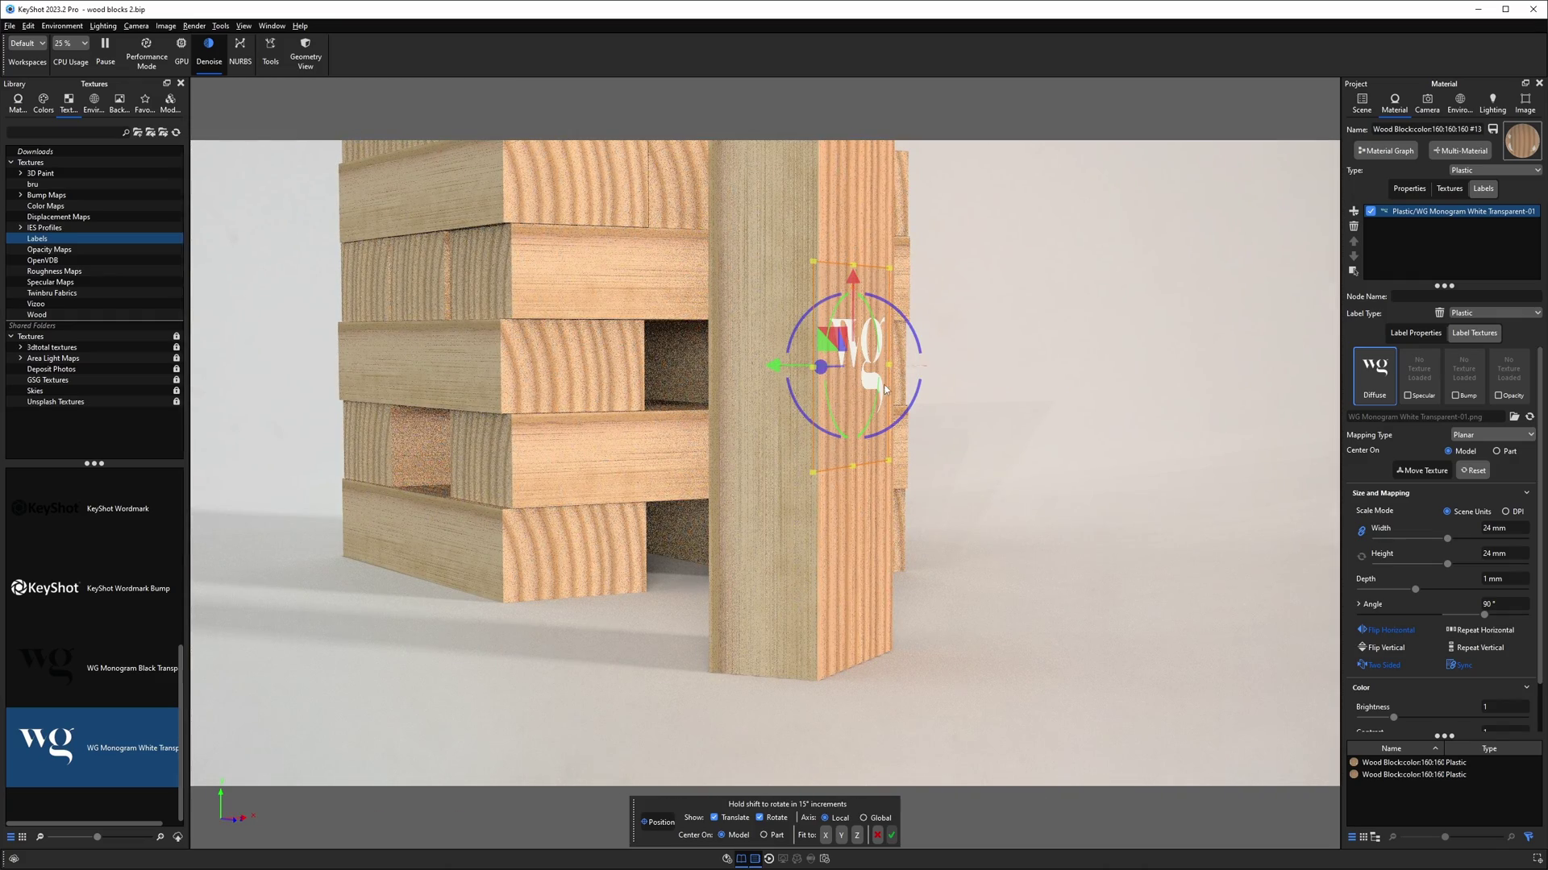
pyautogui.click(1496, 579)
# Confirm the label placement and set the label's Center Y to 0 mm.
pyautogui.click(892, 836)
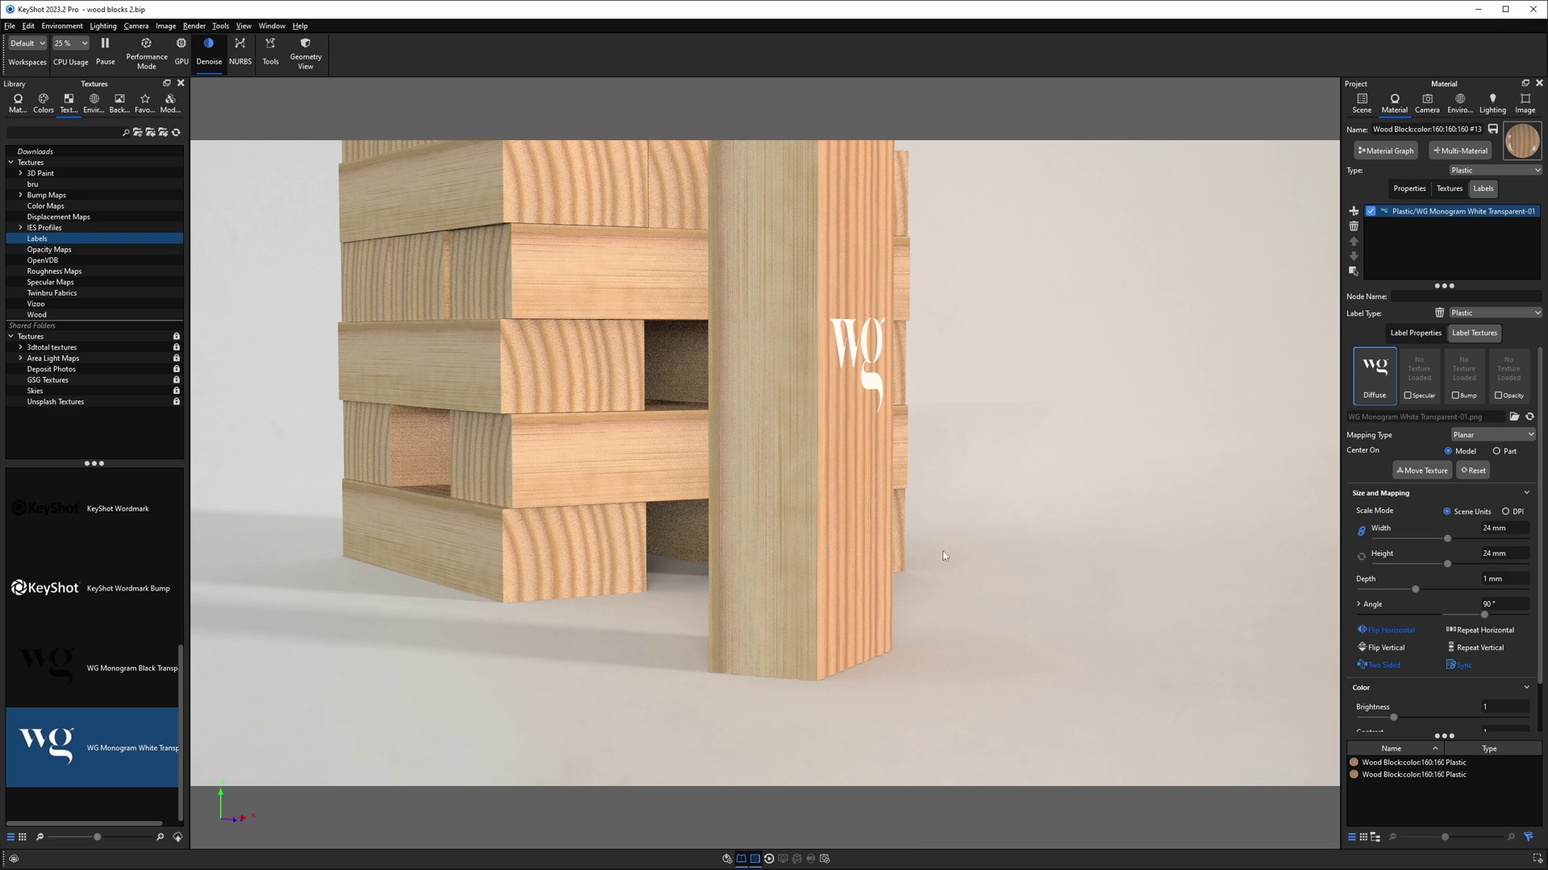
pyautogui.moveTo(933, 556); pyautogui.dragTo(897, 576)
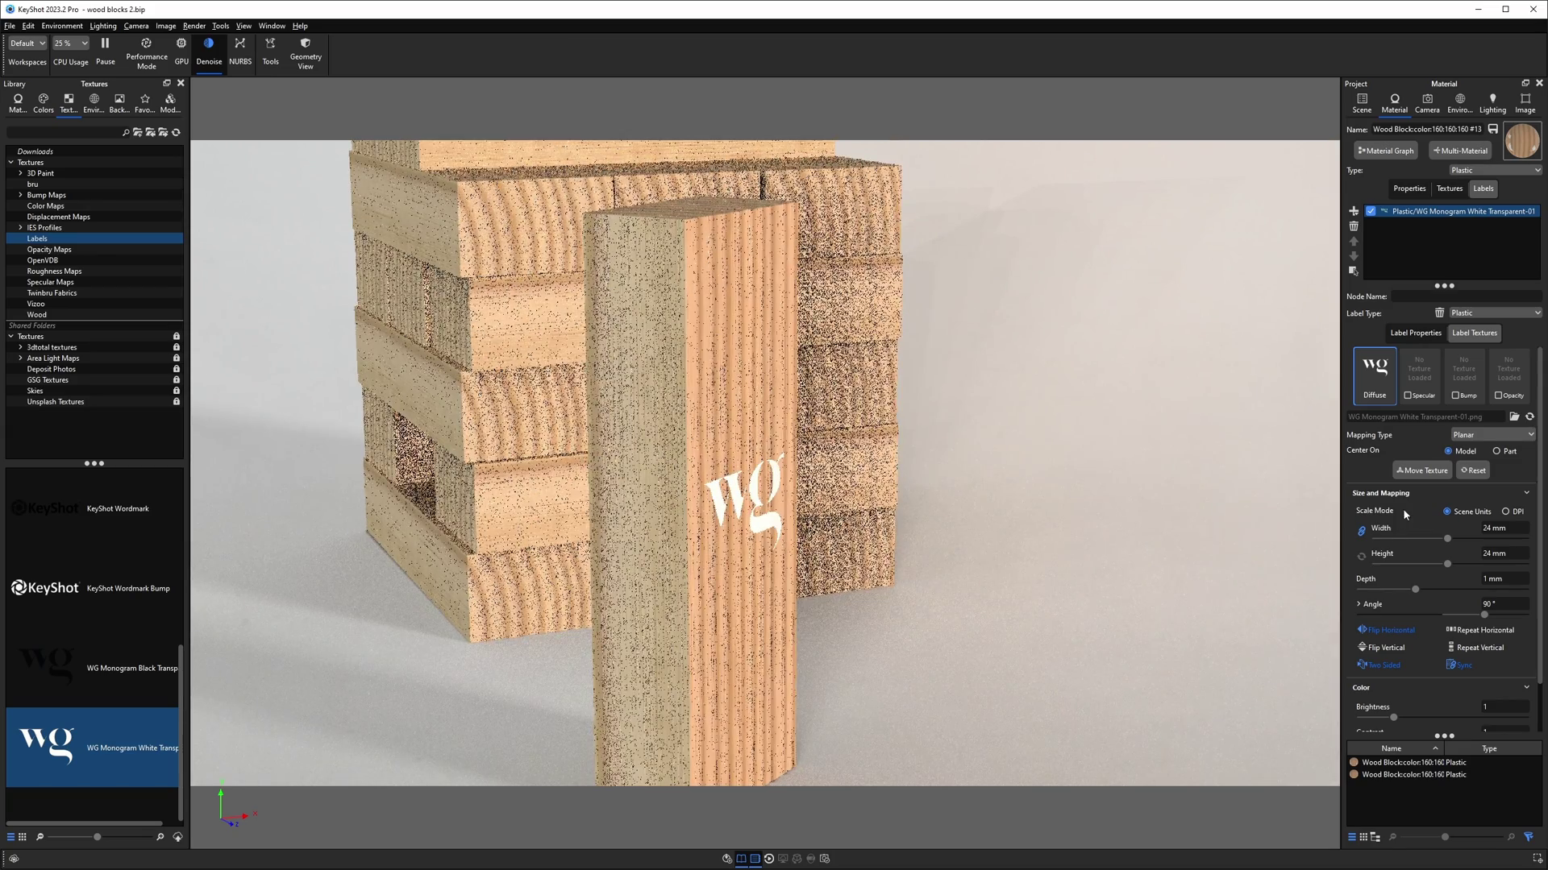
pyautogui.moveTo(847, 570); pyautogui.dragTo(916, 492, button='middle')
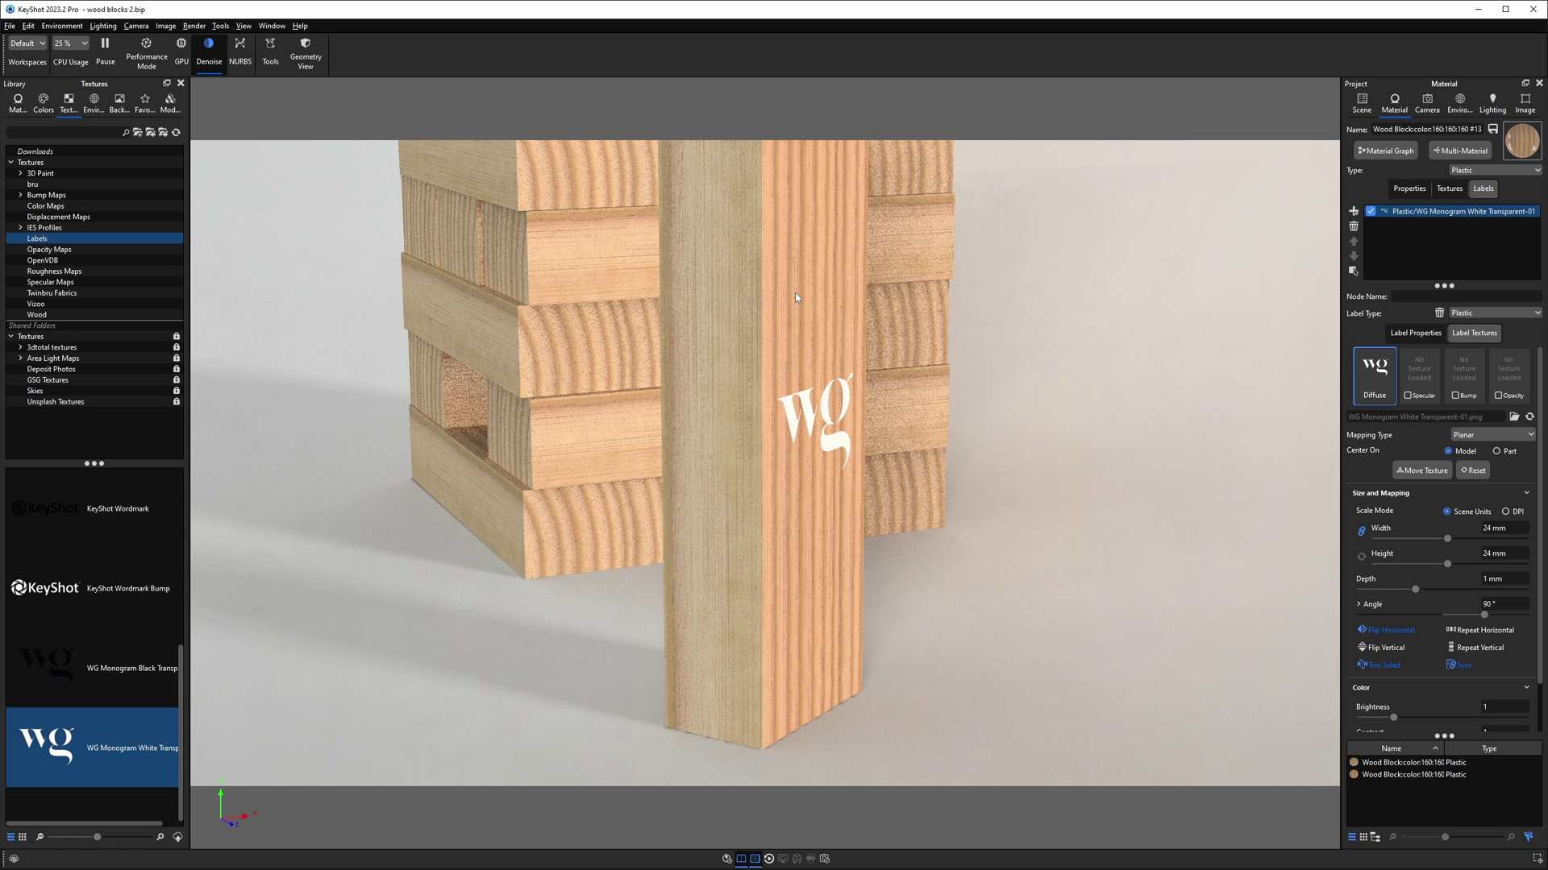
pyautogui.click(1358, 604)
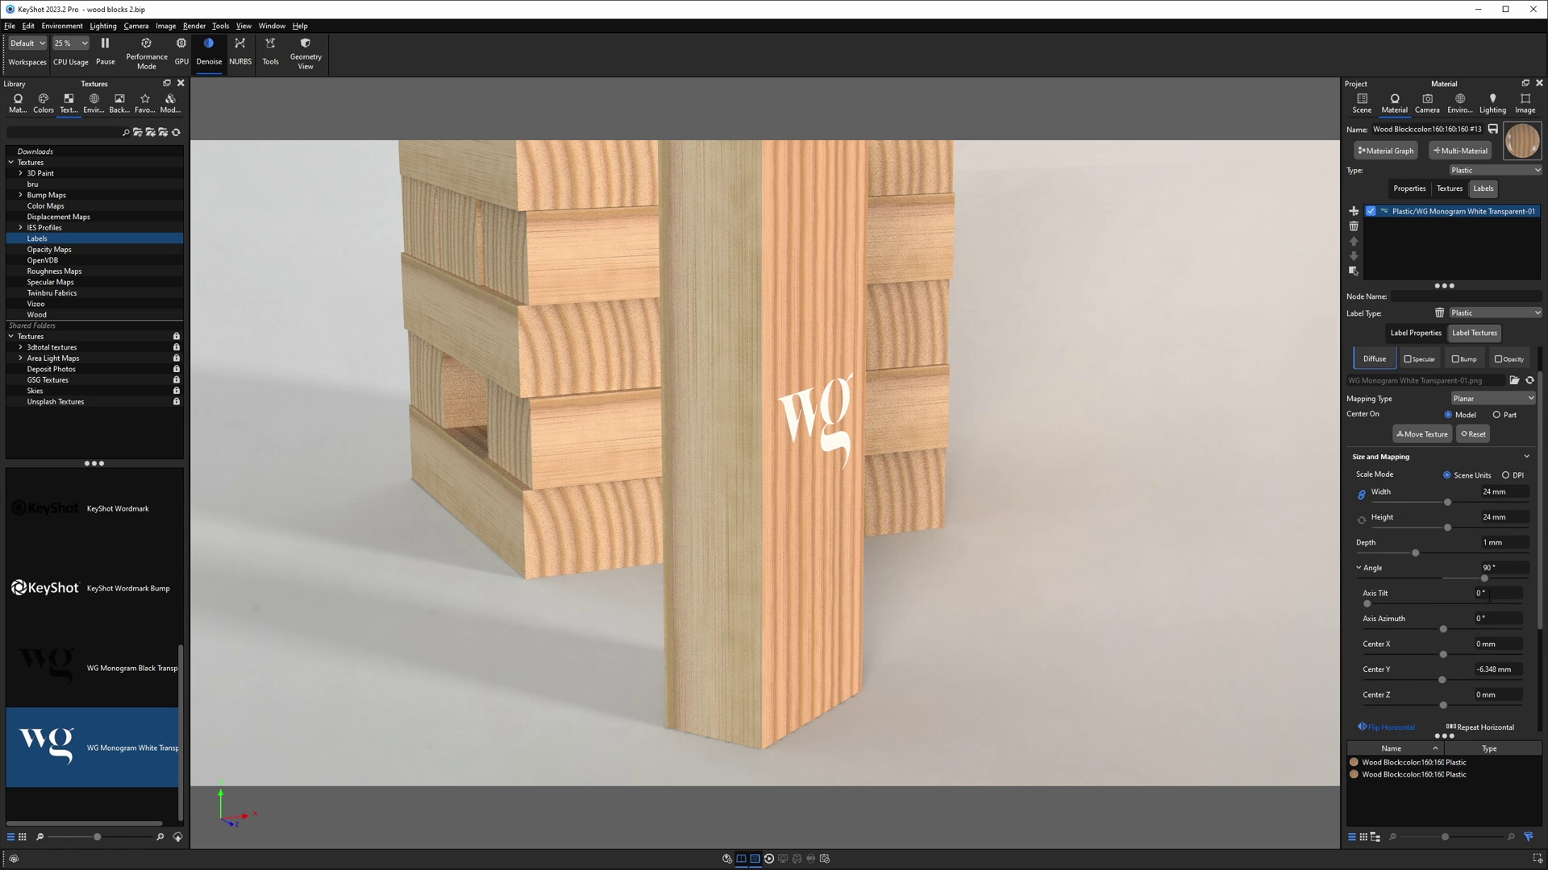
pyautogui.click(1503, 644)
pyautogui.click(1514, 670)
pyautogui.write('0')
pyautogui.press('Return')
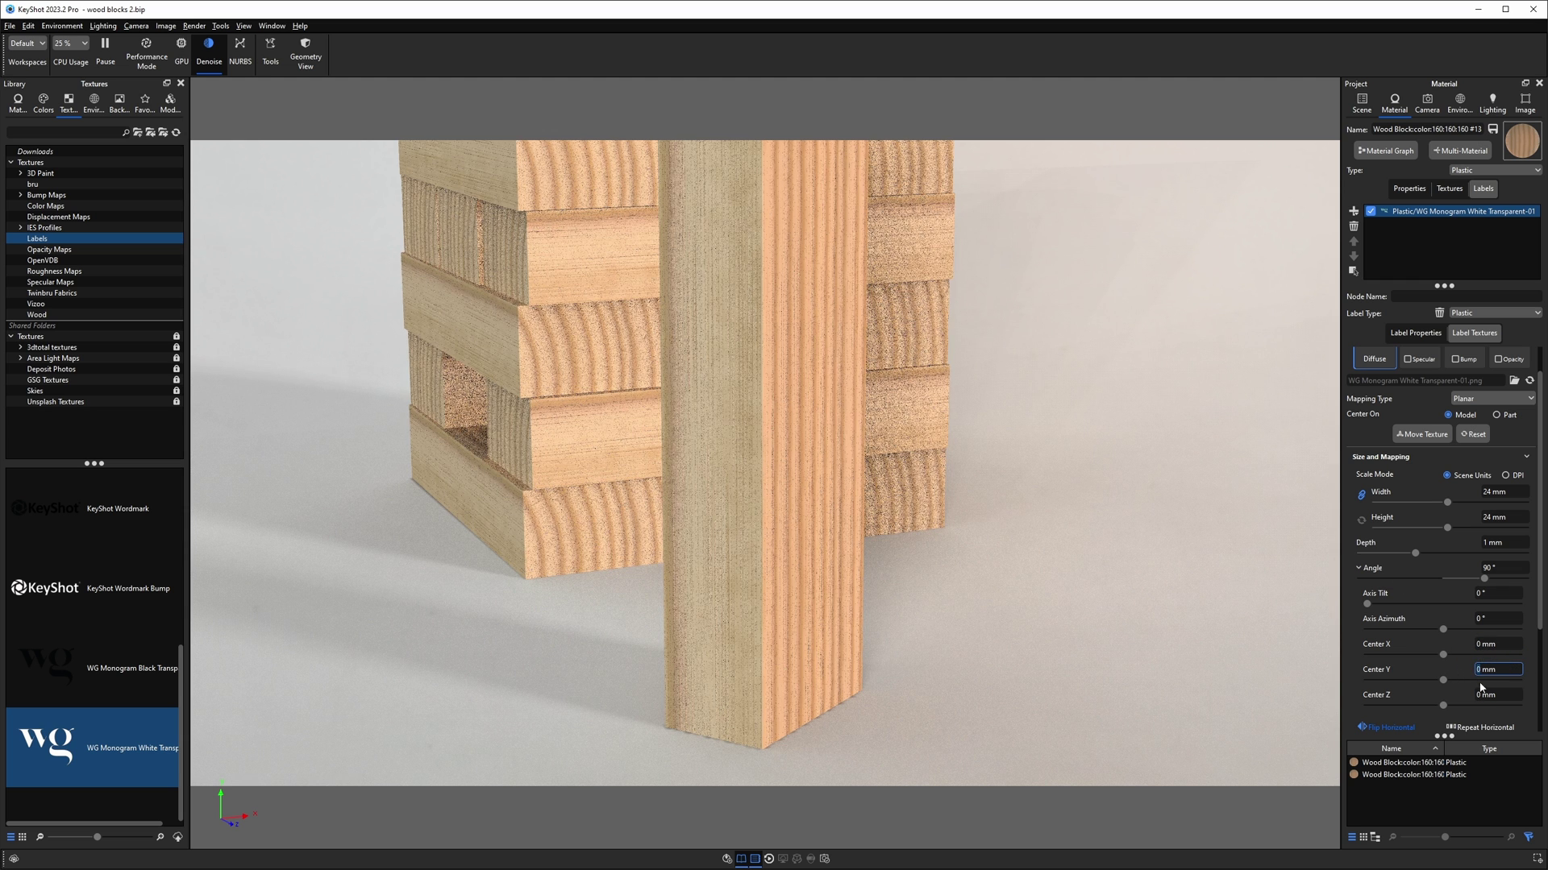
# Move the WG label along the upright block to Center Y -7.28 mm and confirm.
pyautogui.click(1490, 644)
pyautogui.click(1503, 669)
pyautogui.click(1488, 692)
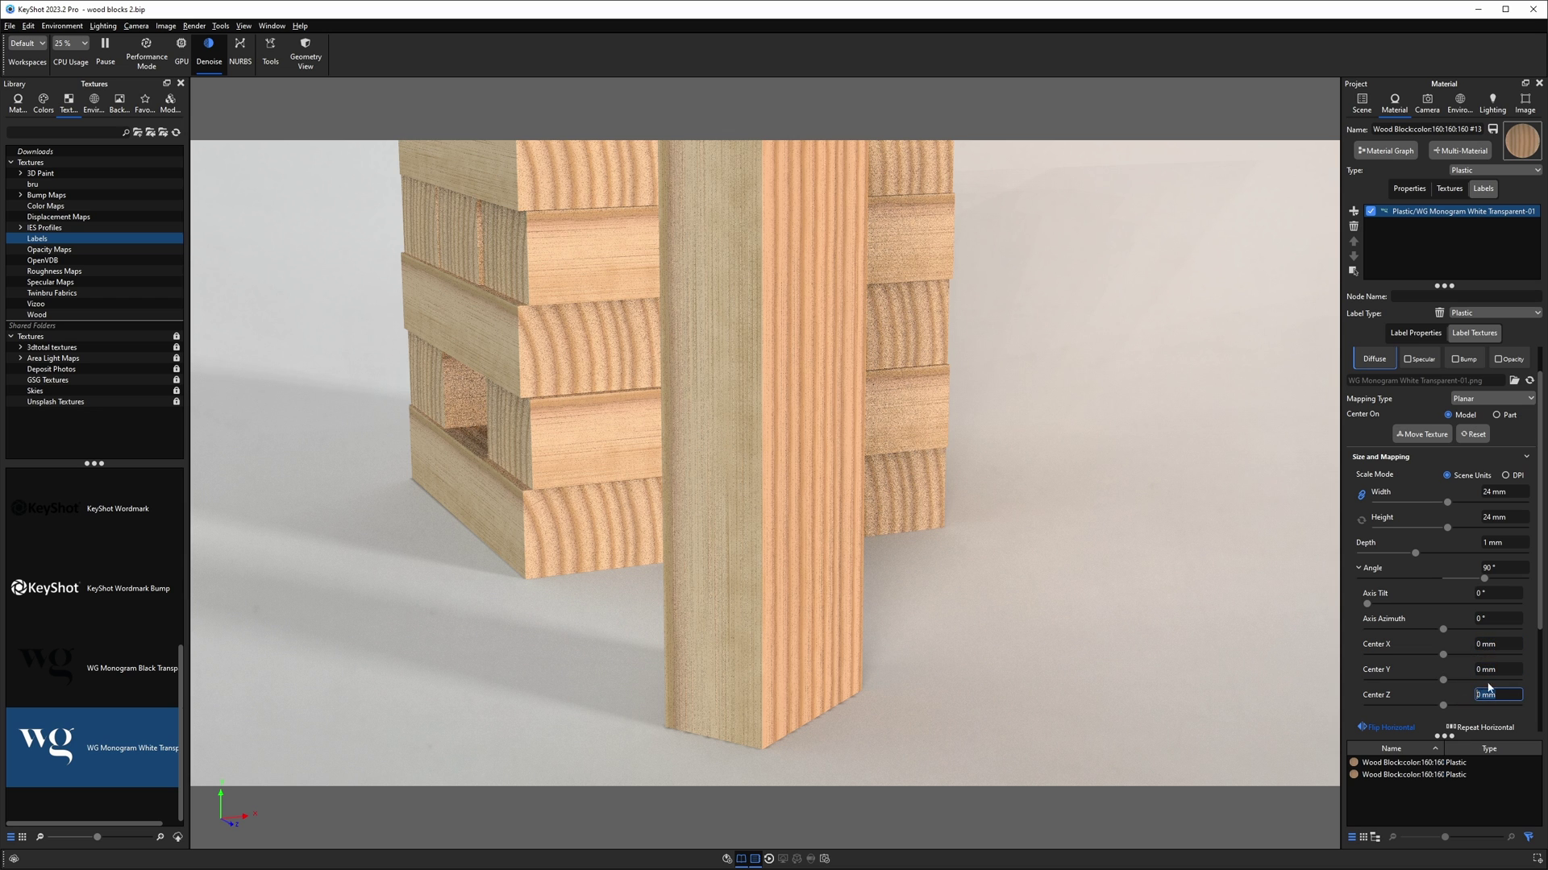
pyautogui.click(1420, 435)
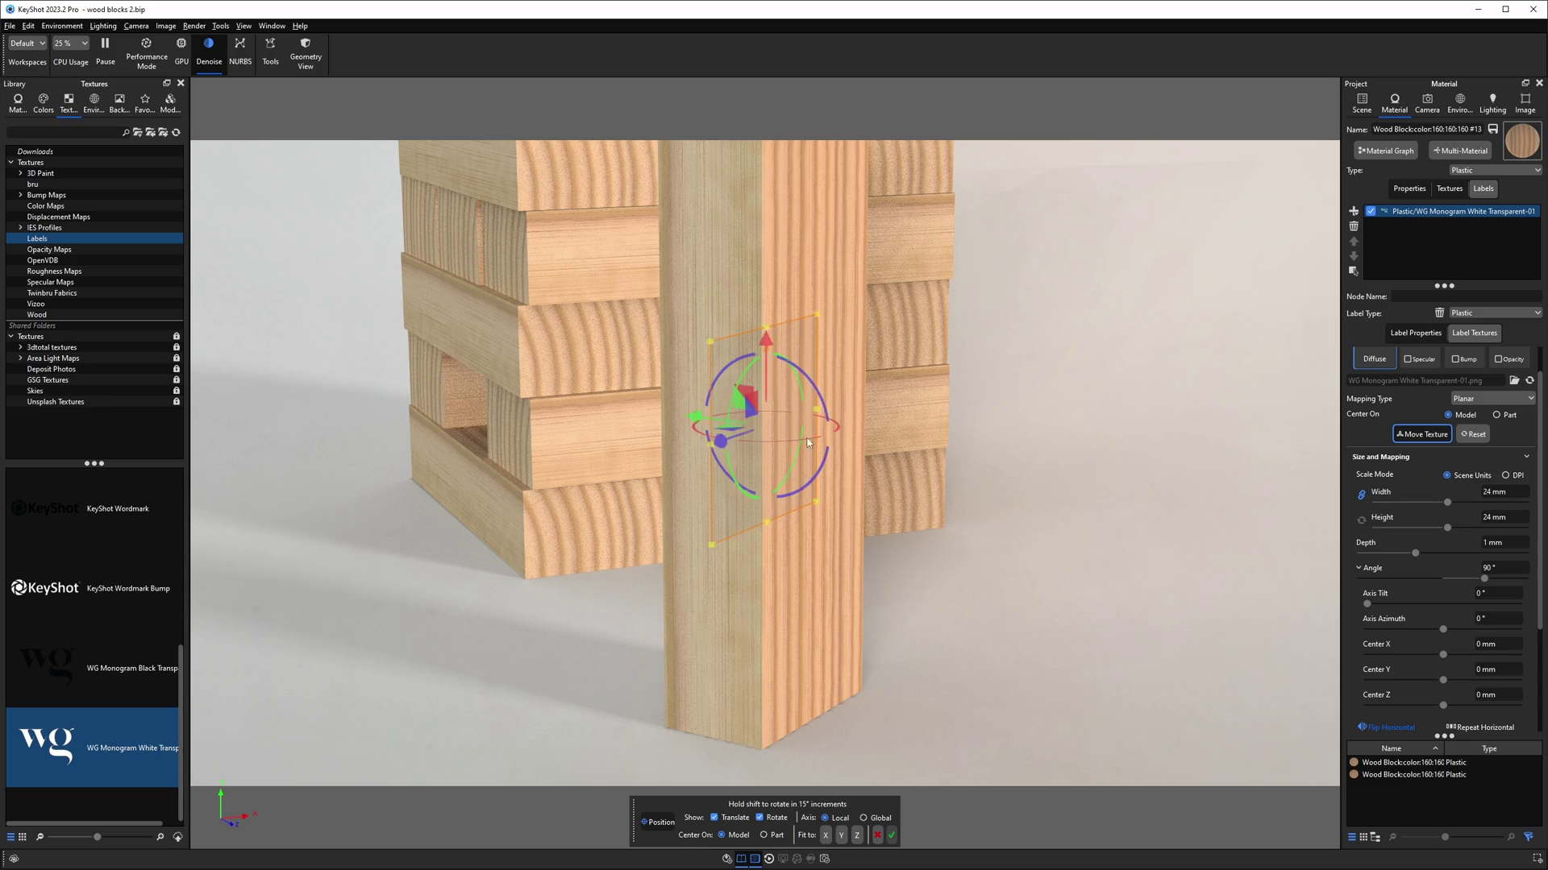
pyautogui.moveTo(696, 417); pyautogui.dragTo(767, 434)
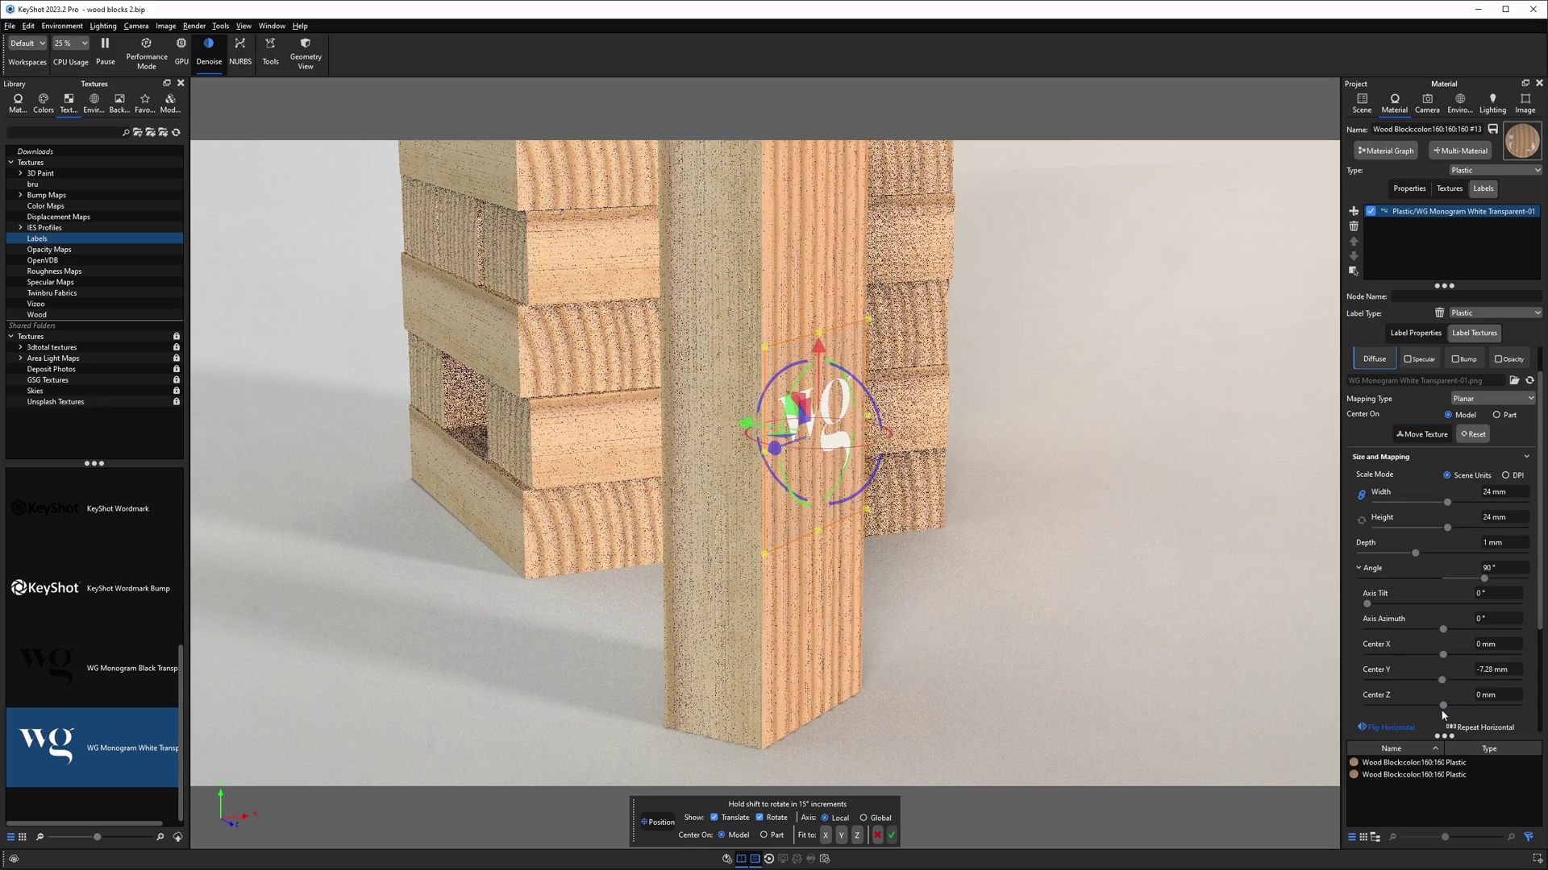
pyautogui.click(1506, 673)
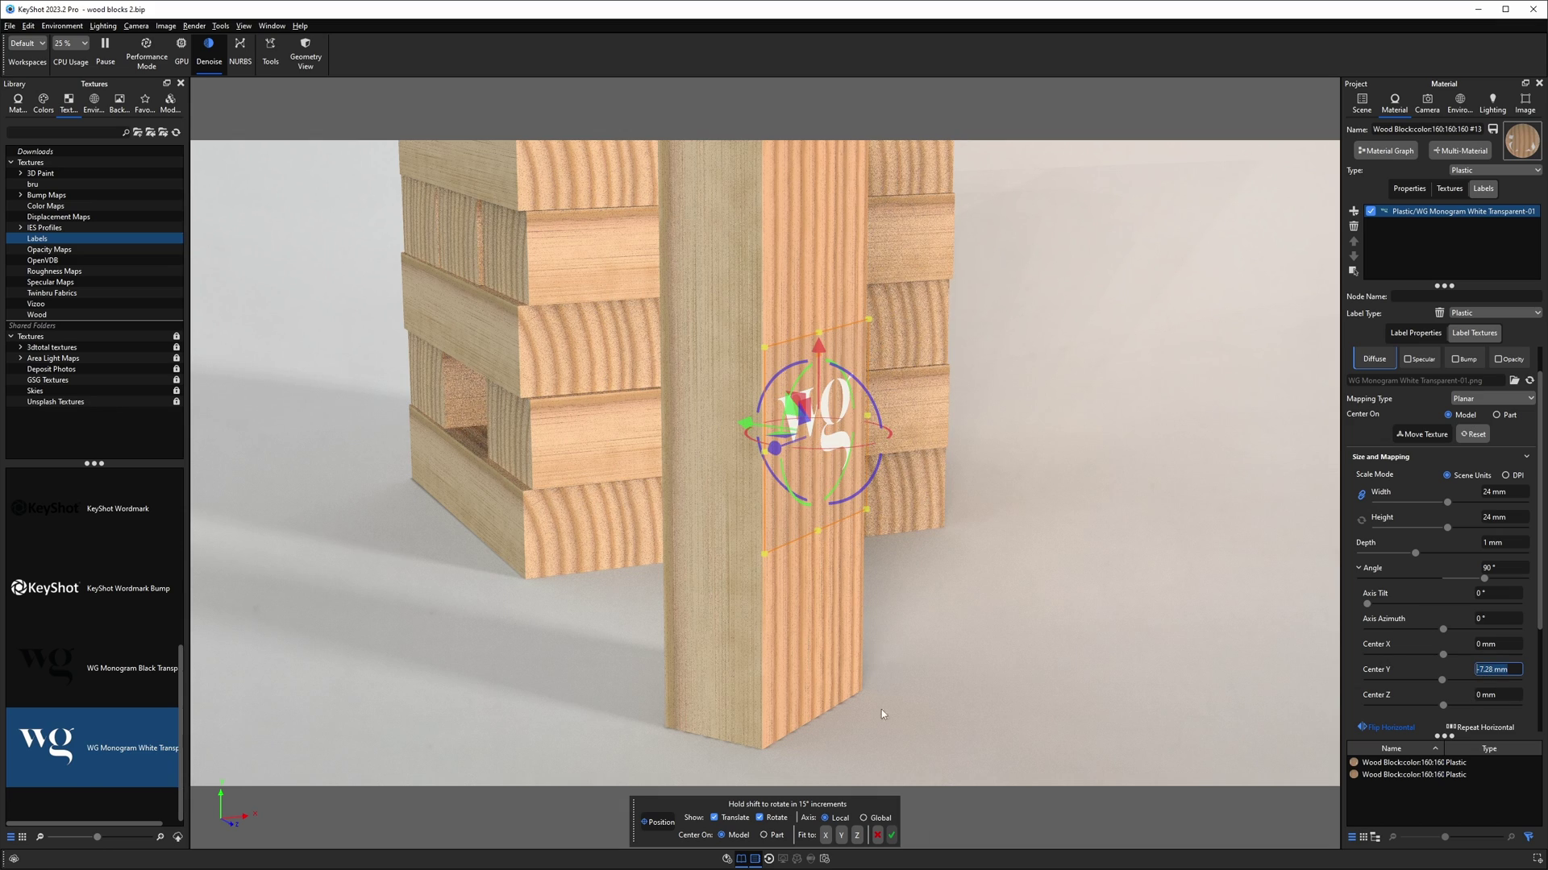
pyautogui.click(892, 836)
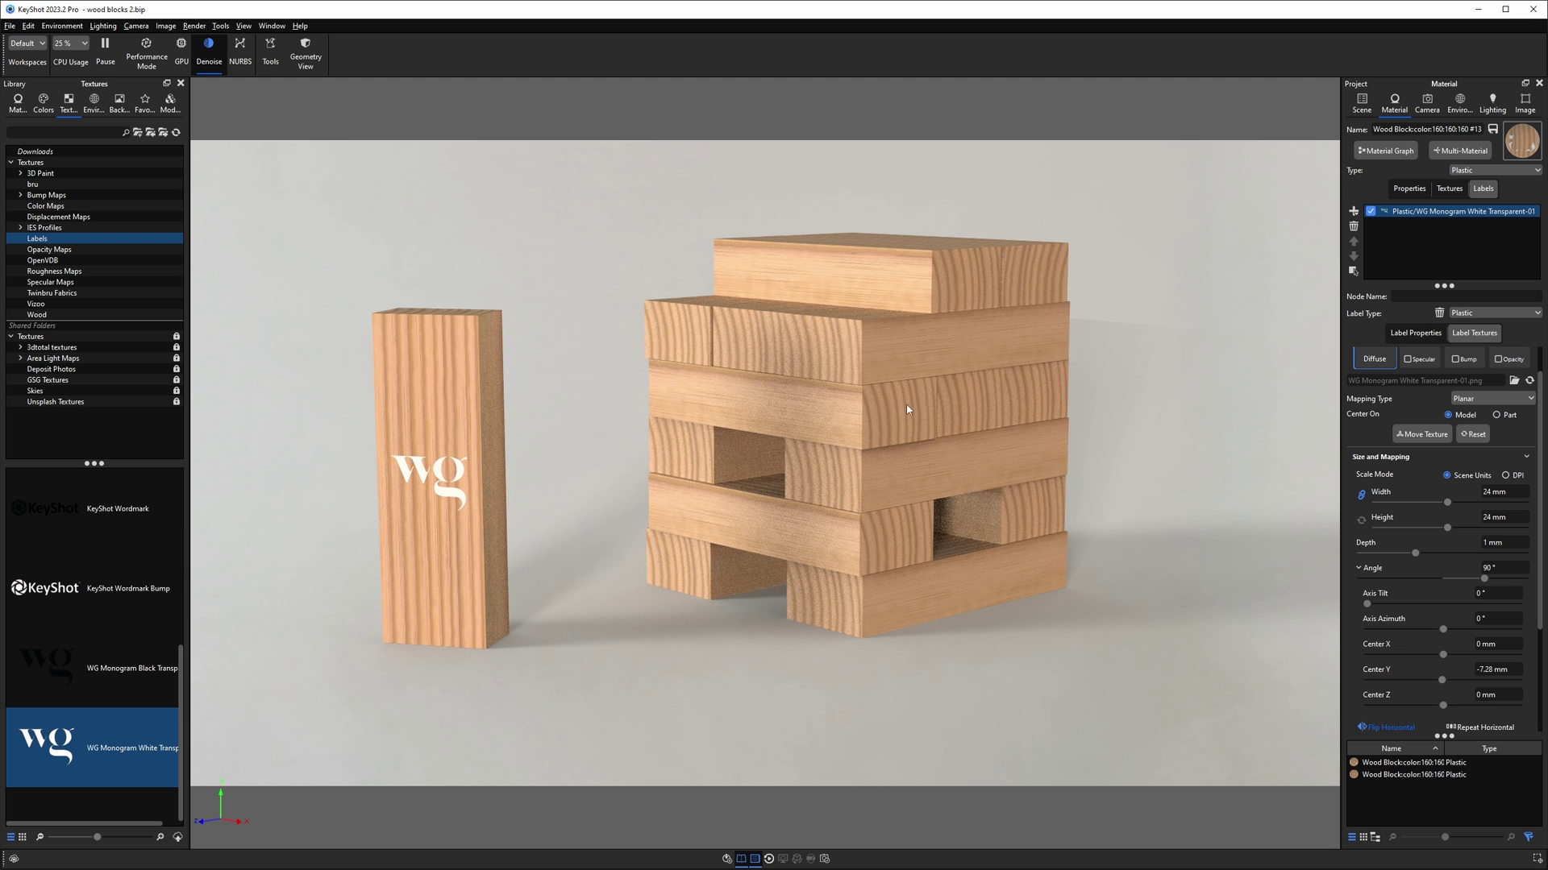
# Drop WG Monogram White onto a tower block and add it as a label.
pyautogui.moveTo(896, 595); pyautogui.dragTo(806, 608)
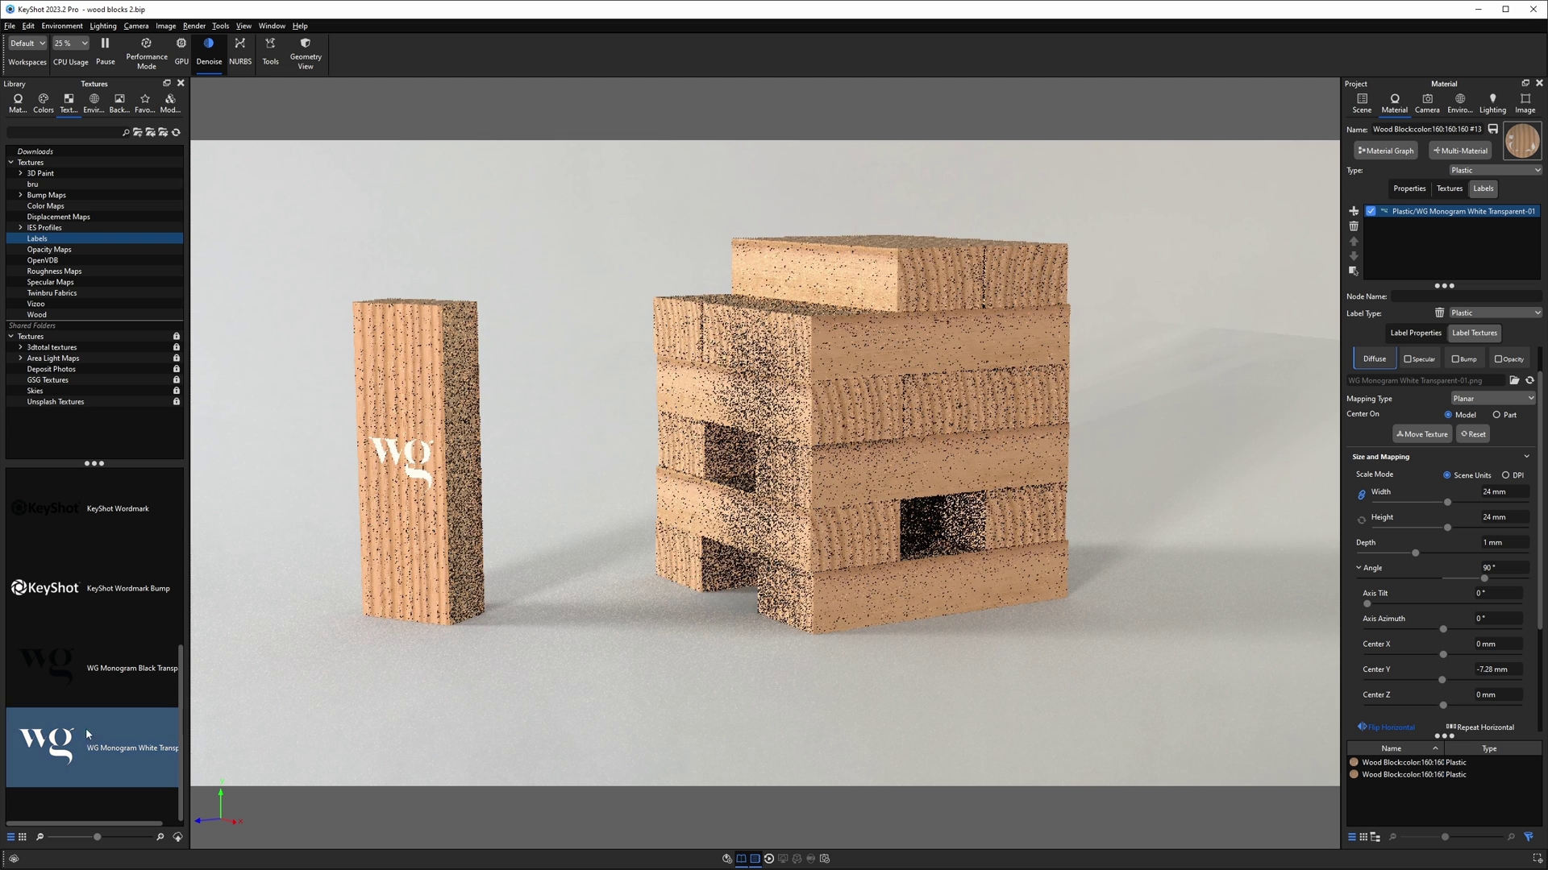
pyautogui.moveTo(95, 730); pyautogui.dragTo(1028, 333)
pyautogui.click(1199, 378)
pyautogui.moveTo(1192, 496); pyautogui.dragTo(904, 412)
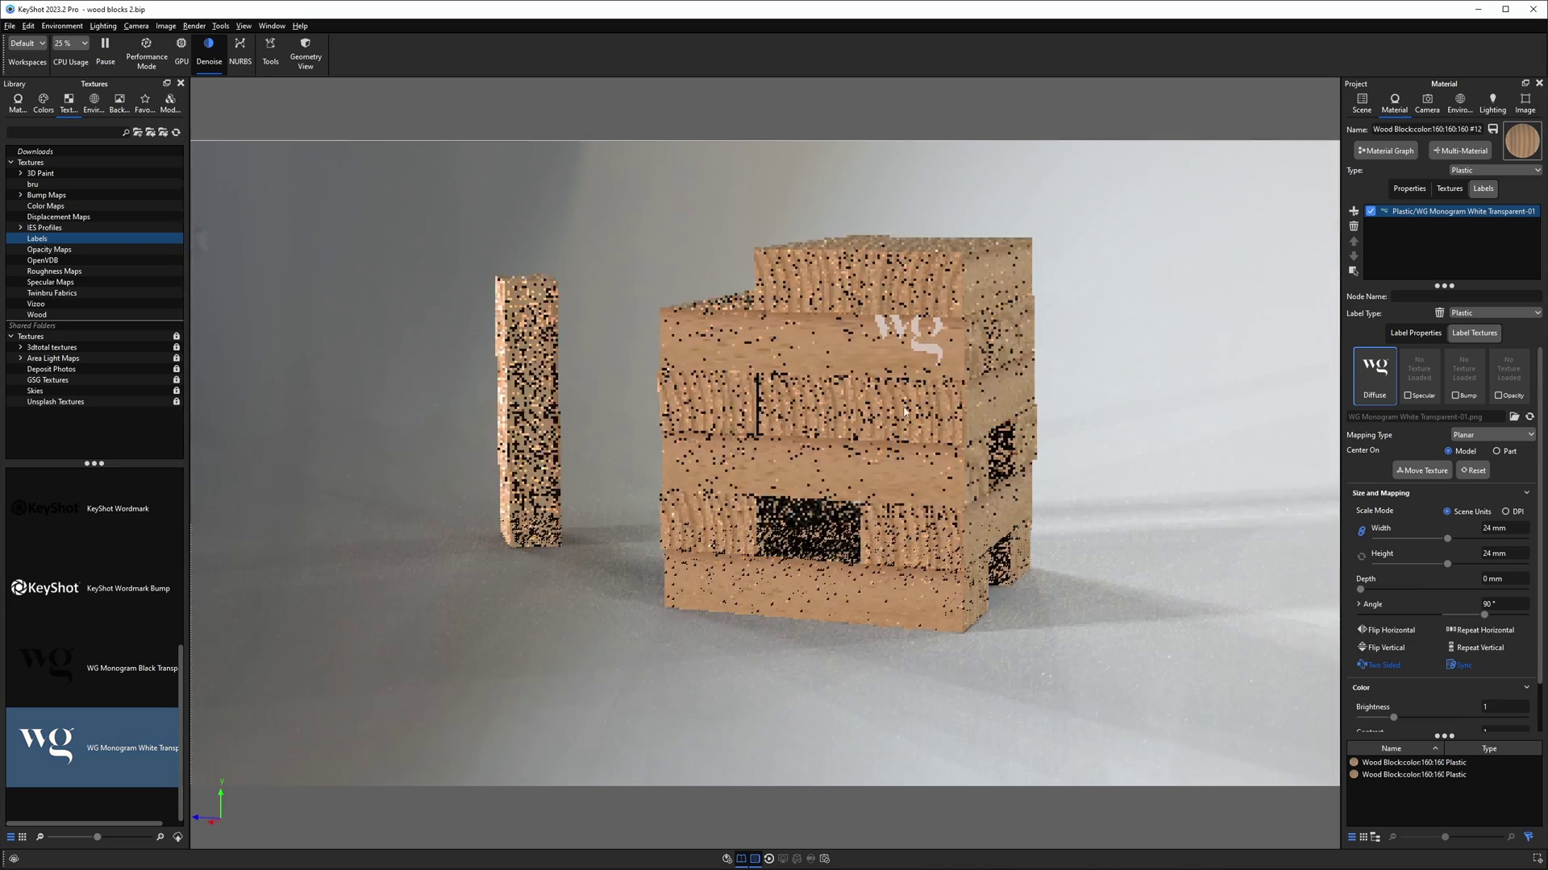
# Shrink the new label to 16.015 mm and set its depth to 1 mm.
pyautogui.click(1432, 473)
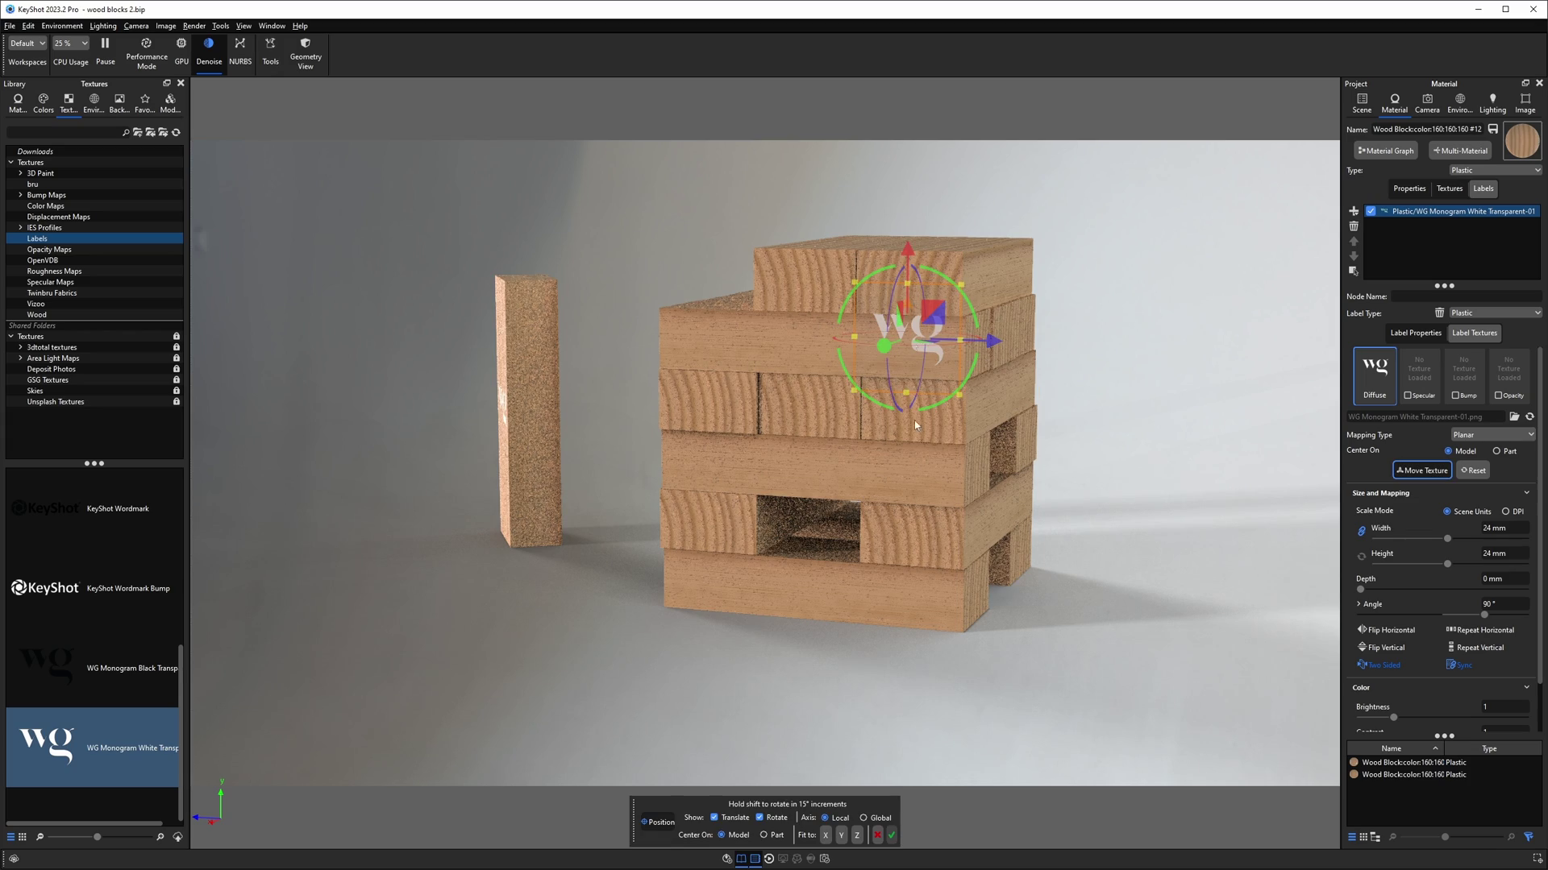
pyautogui.moveTo(960, 285); pyautogui.dragTo(1008, 360)
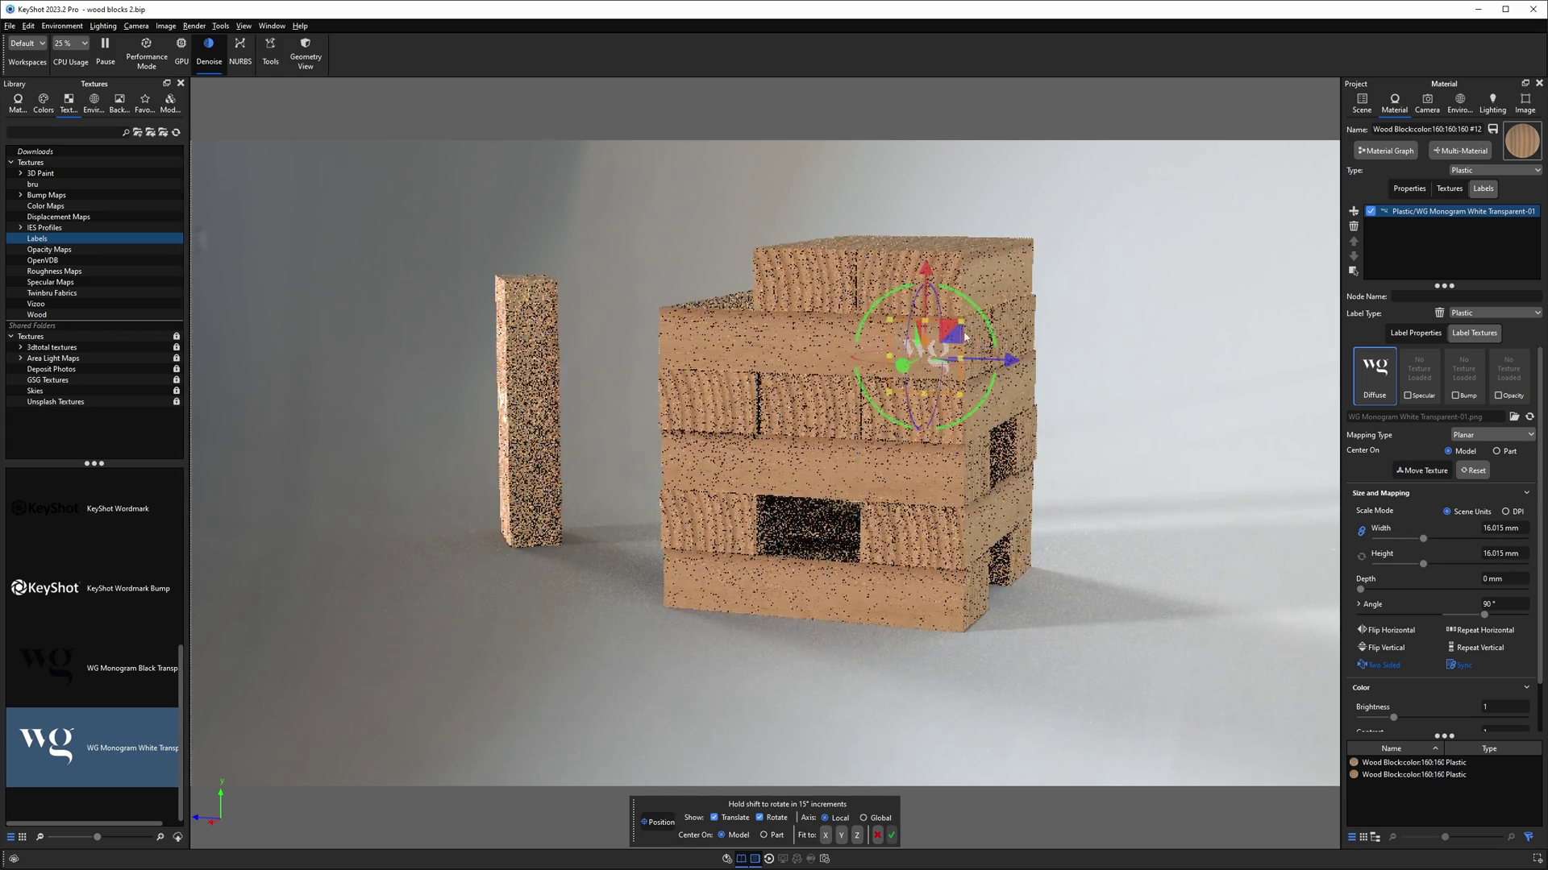
pyautogui.click(893, 838)
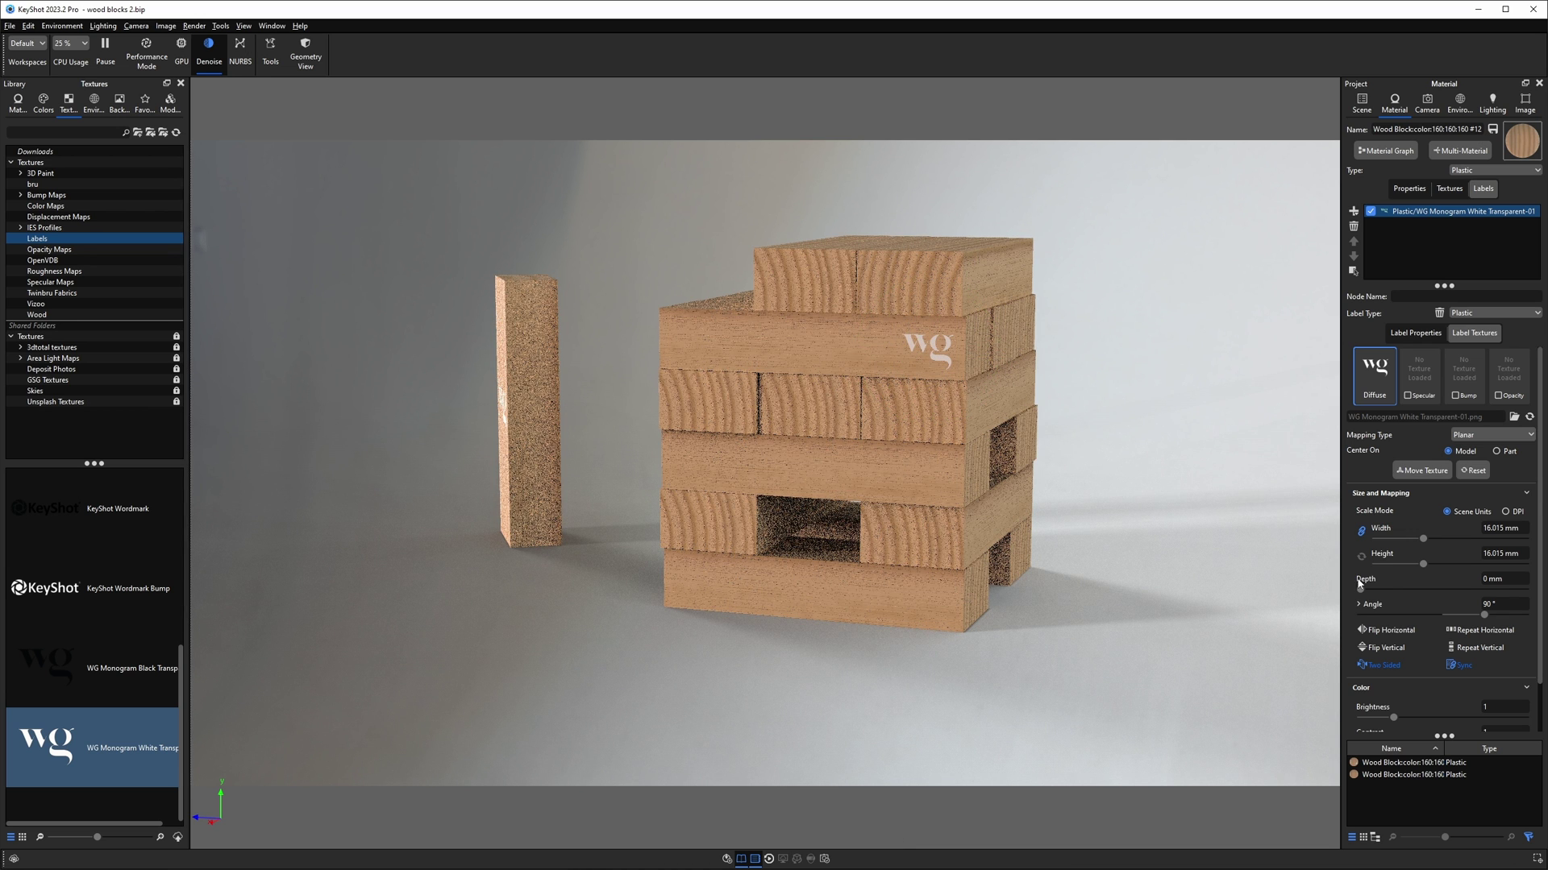
pyautogui.click(1503, 579)
pyautogui.write('1')
pyautogui.press('Return')
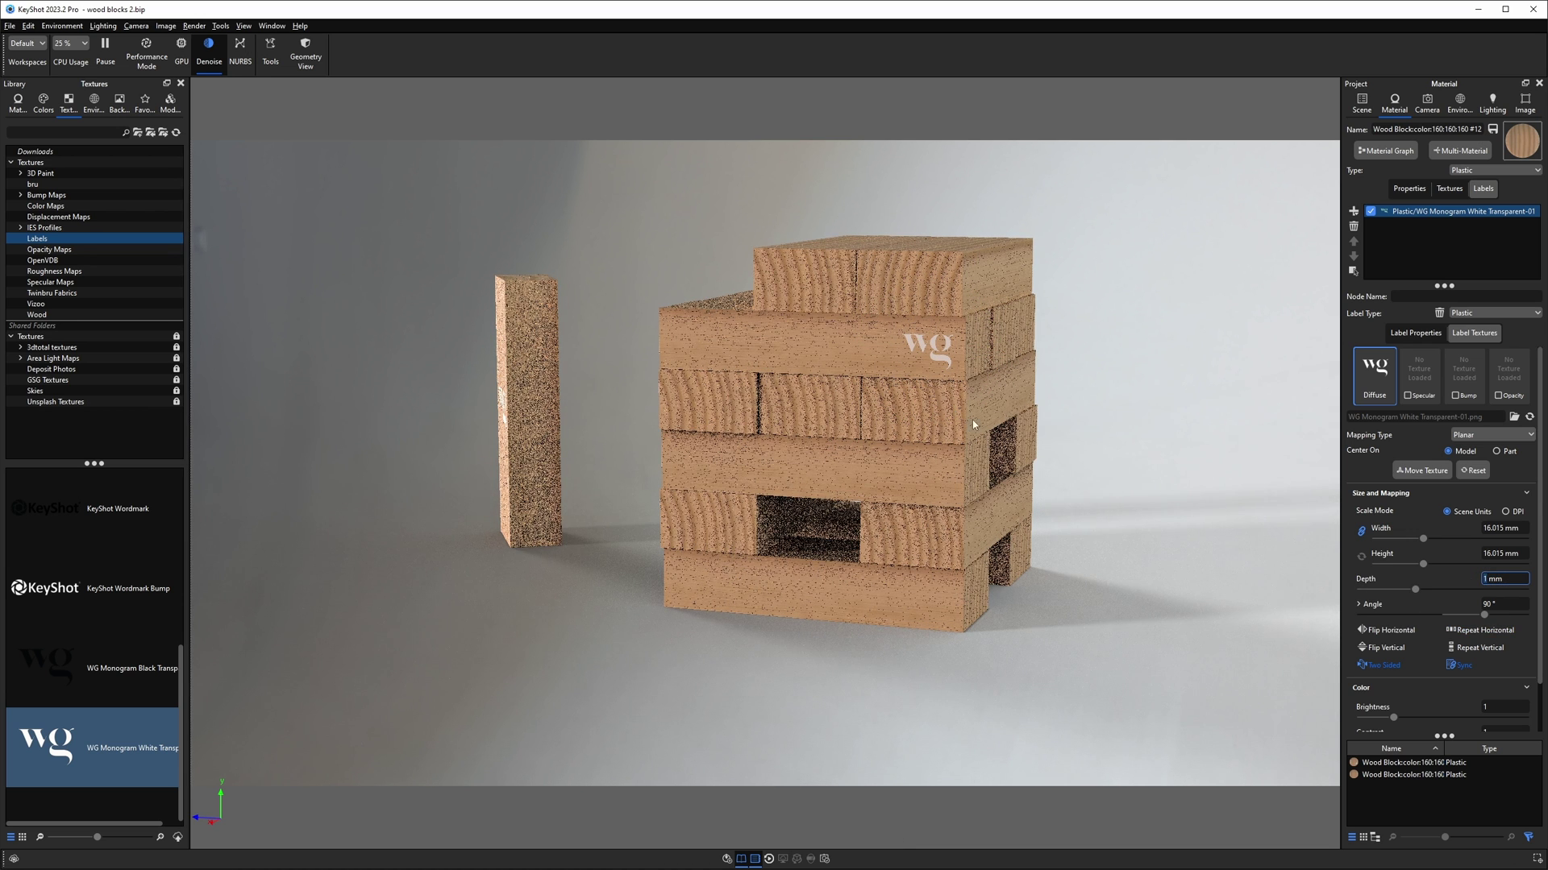
pyautogui.moveTo(964, 358); pyautogui.dragTo(1101, 440)
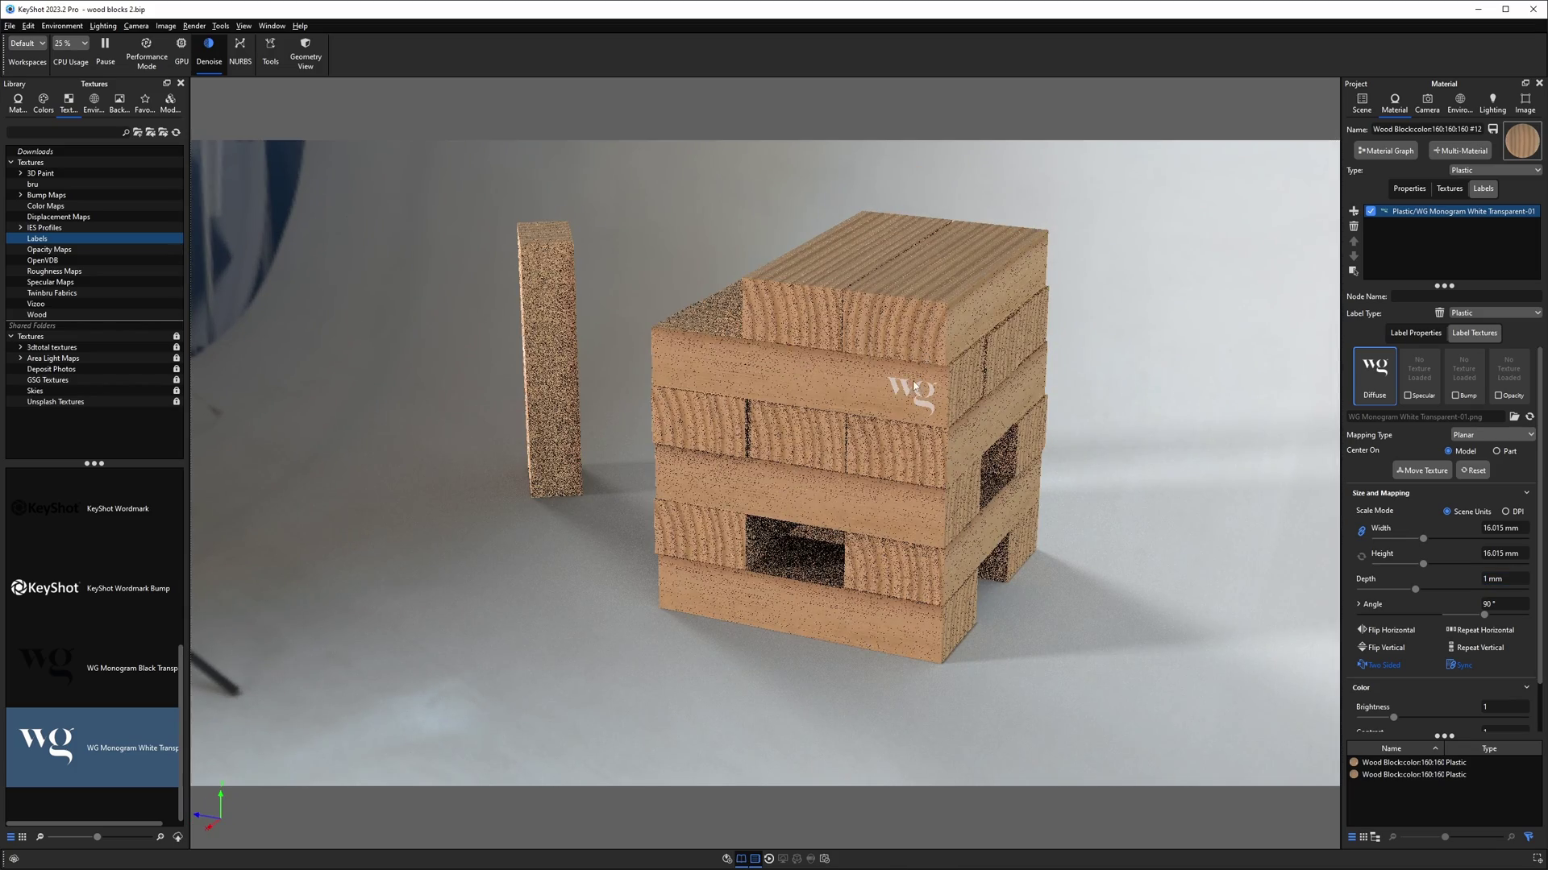
# Zoom in on the tower and expand the label's Angle section to show Center X/Y/Z.
pyautogui.scroll(1, 935, 430)
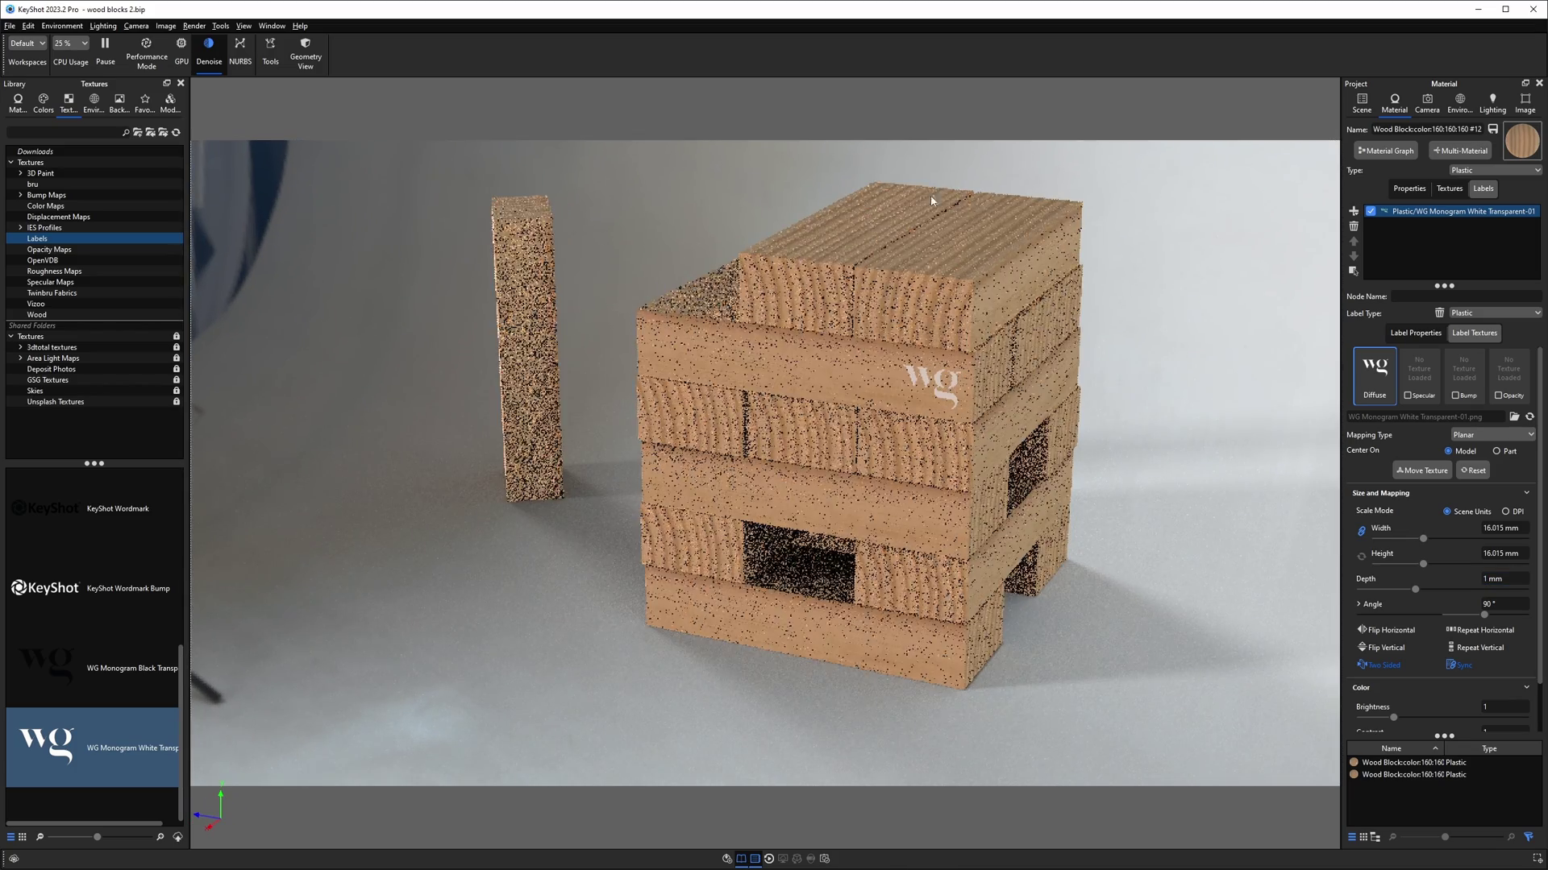
pyautogui.moveTo(818, 428); pyautogui.dragTo(866, 450)
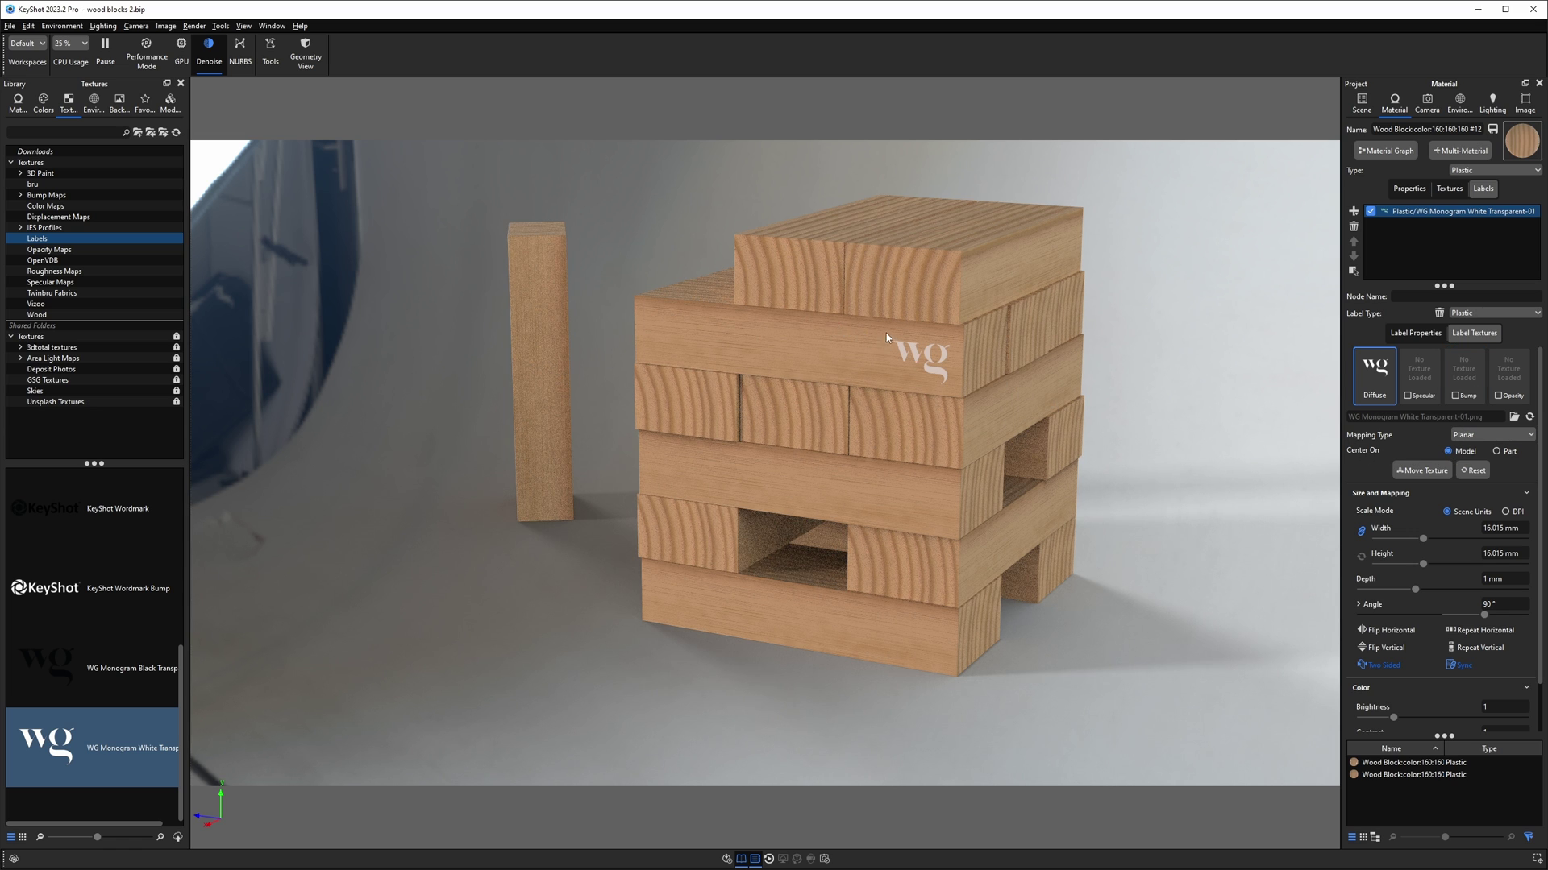
pyautogui.click(1369, 604)
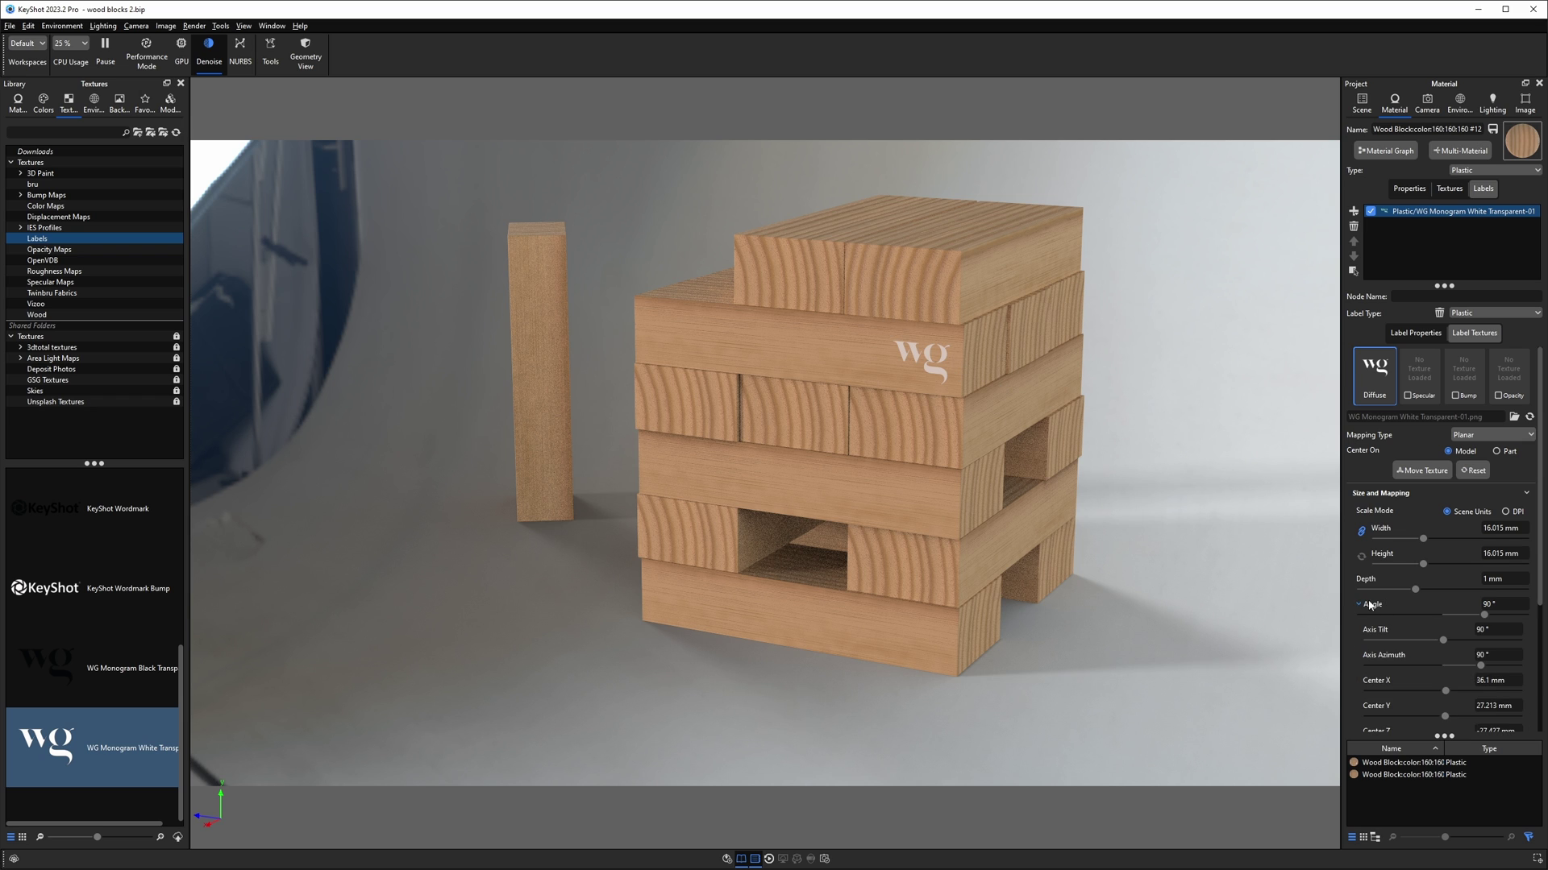
pyautogui.click(1497, 706)
pyautogui.scroll(-2, 1503, 697)
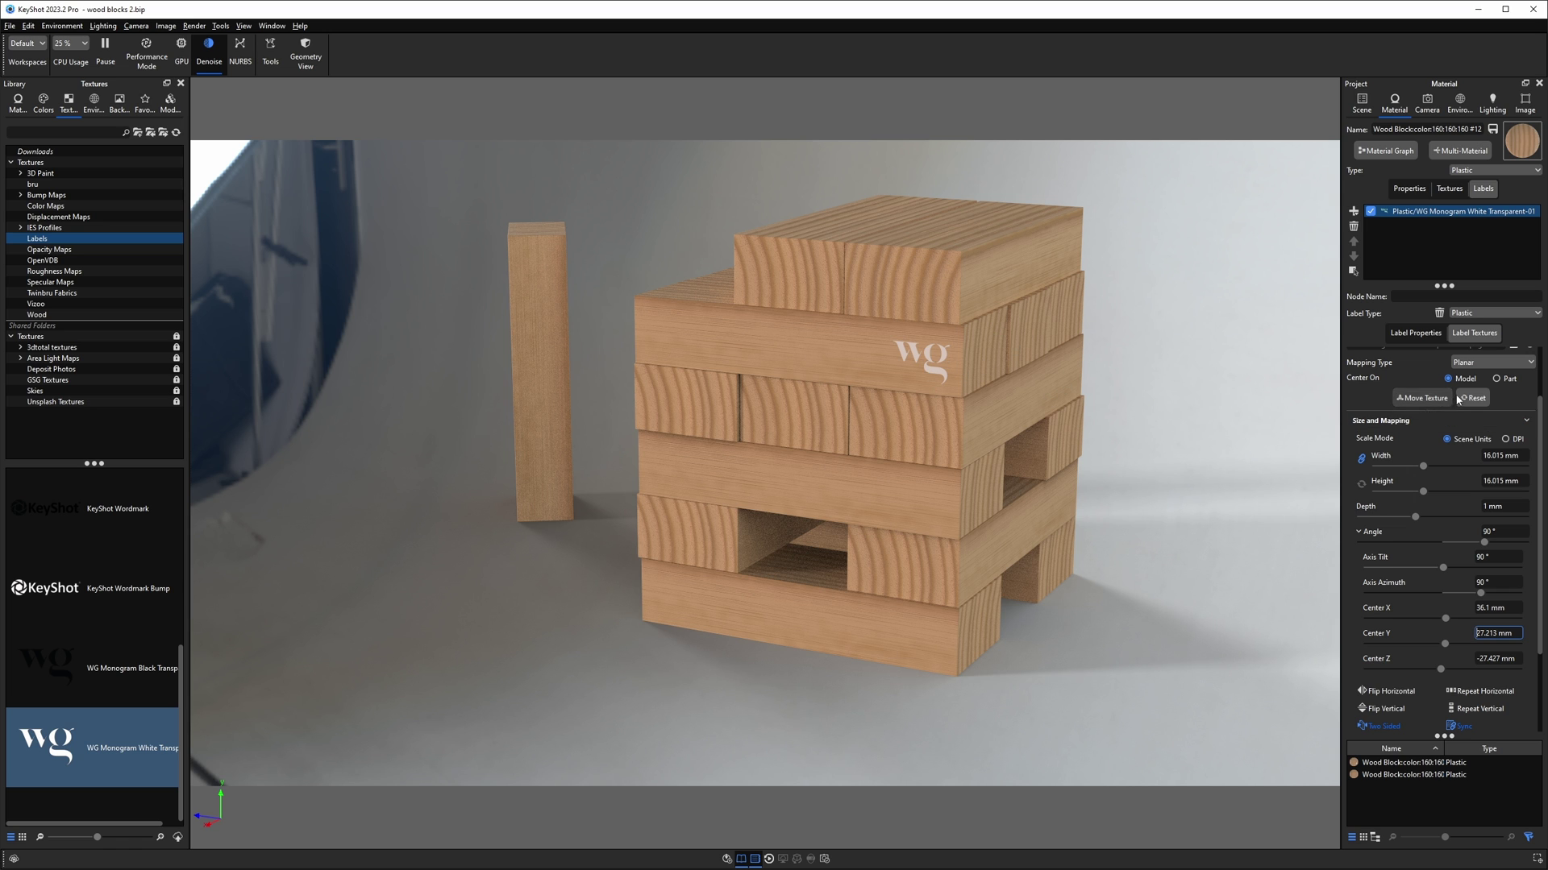
# Set Center On to Part and place the label on a block's front face at 12, -0.798, -28.283 mm.
pyautogui.click(1497, 378)
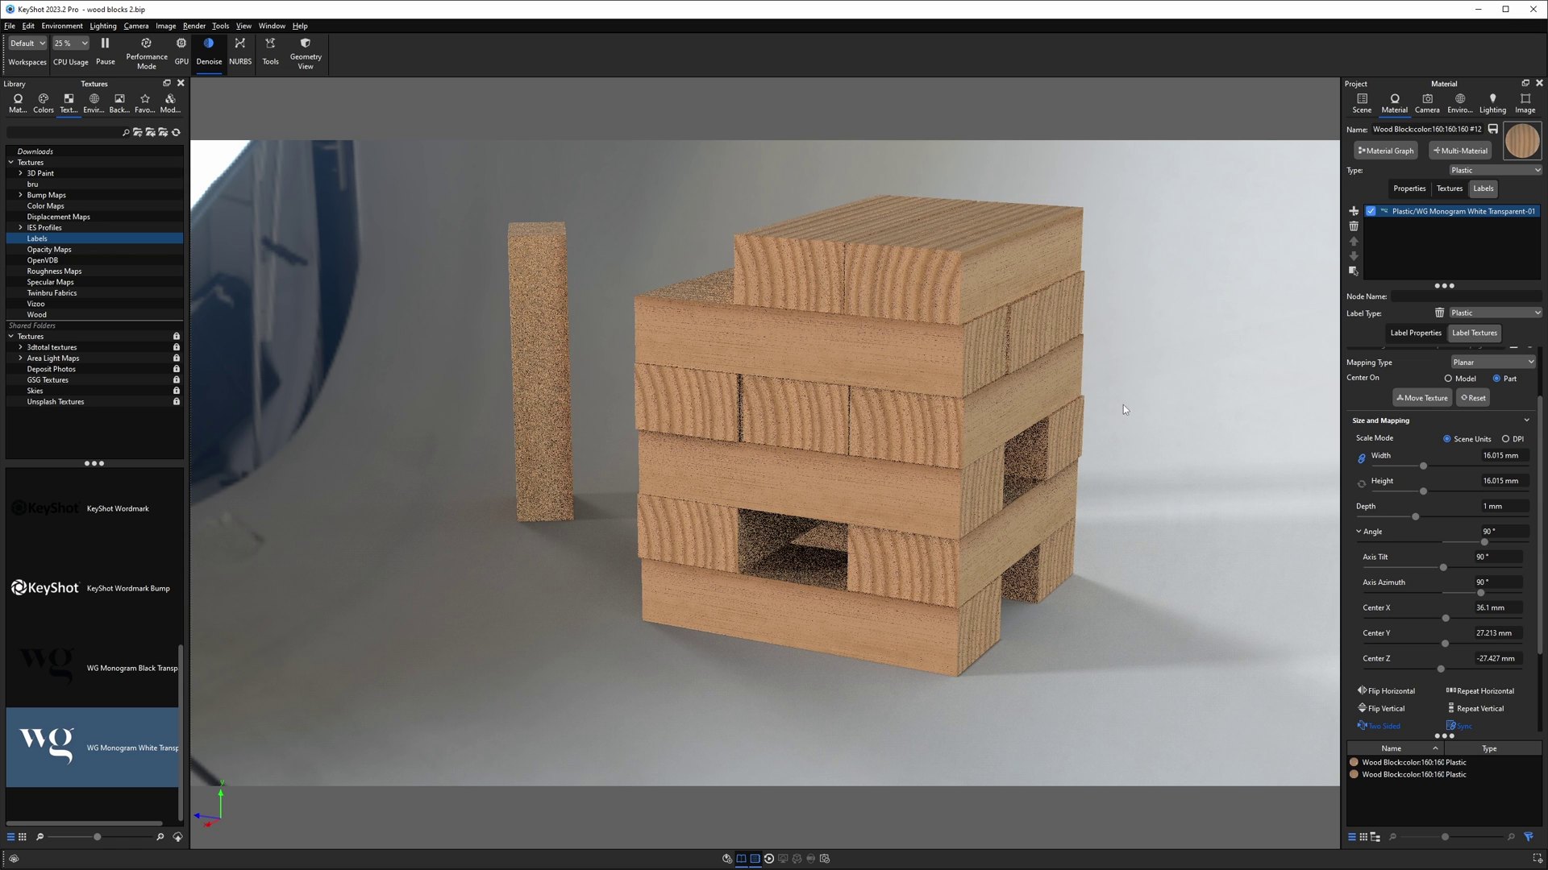
pyautogui.click(1417, 399)
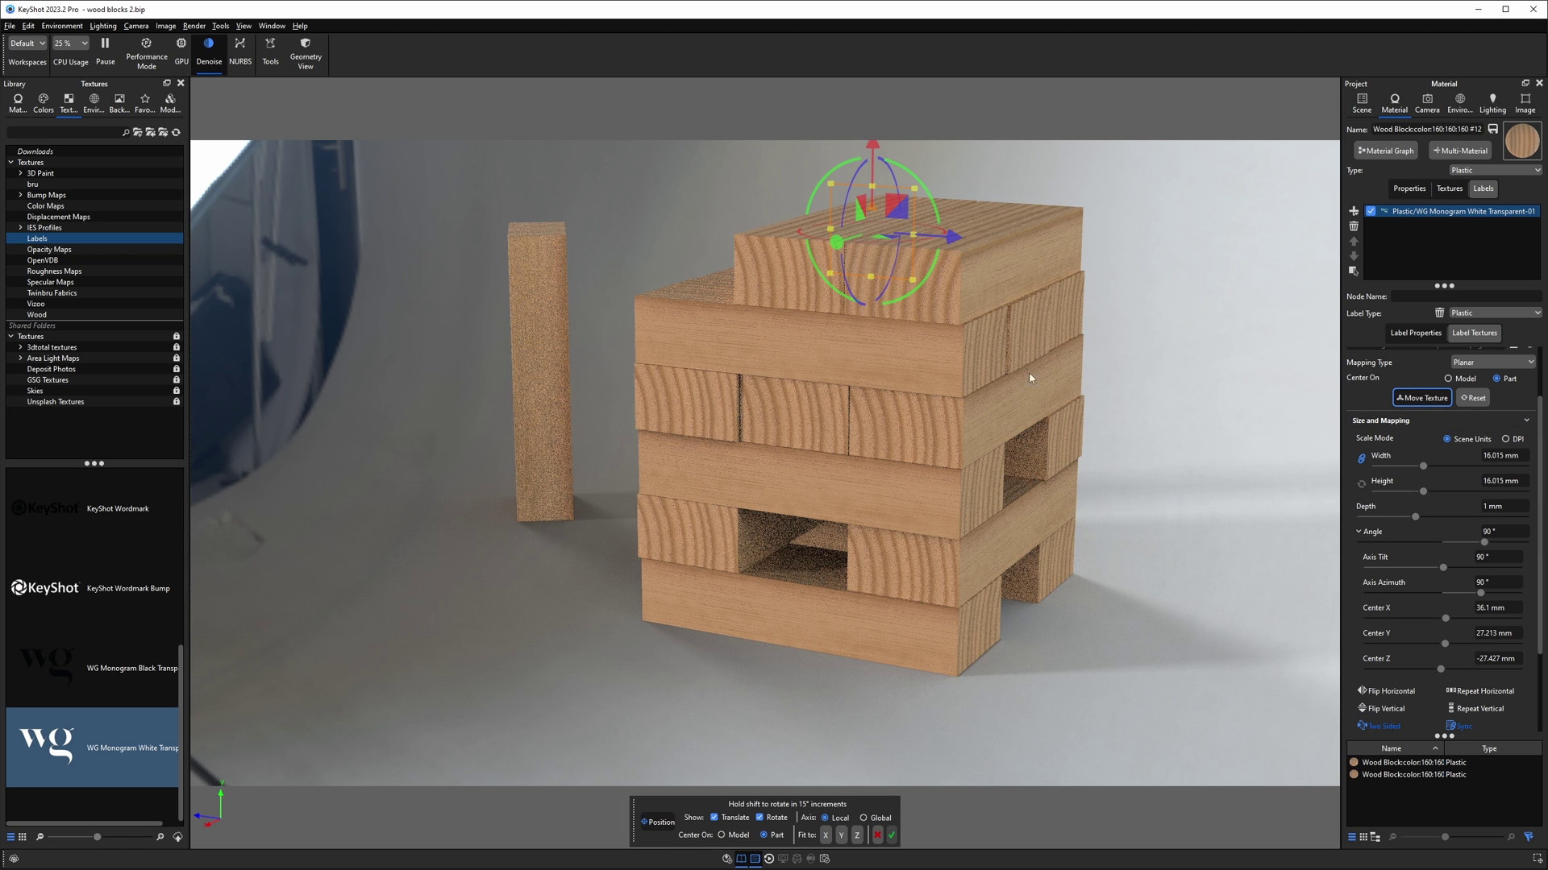
pyautogui.click(659, 822)
pyautogui.click(925, 362)
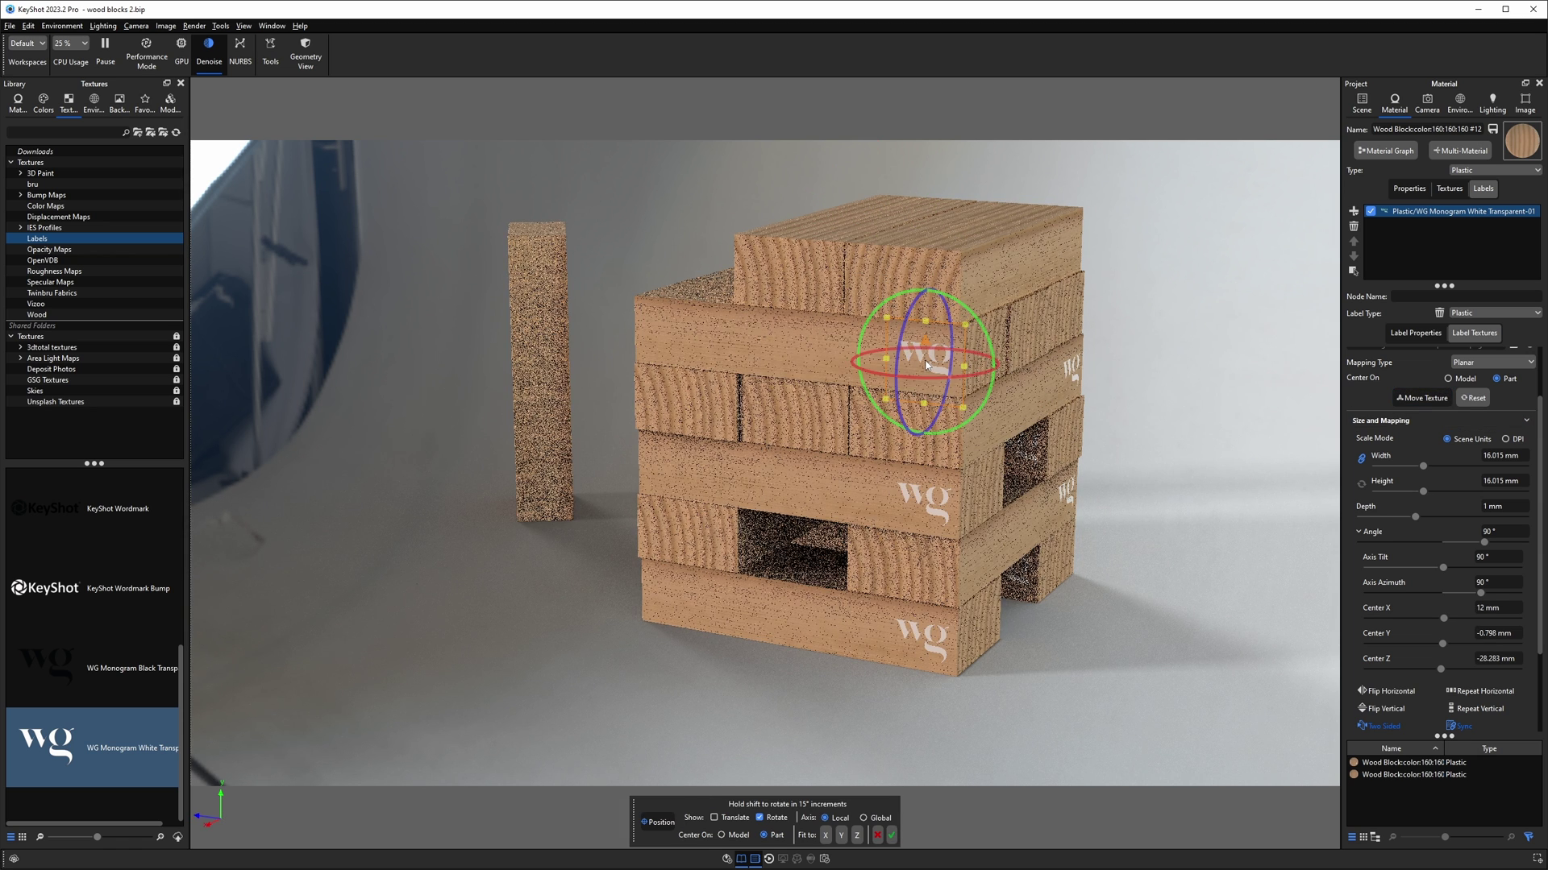
pyautogui.click(891, 835)
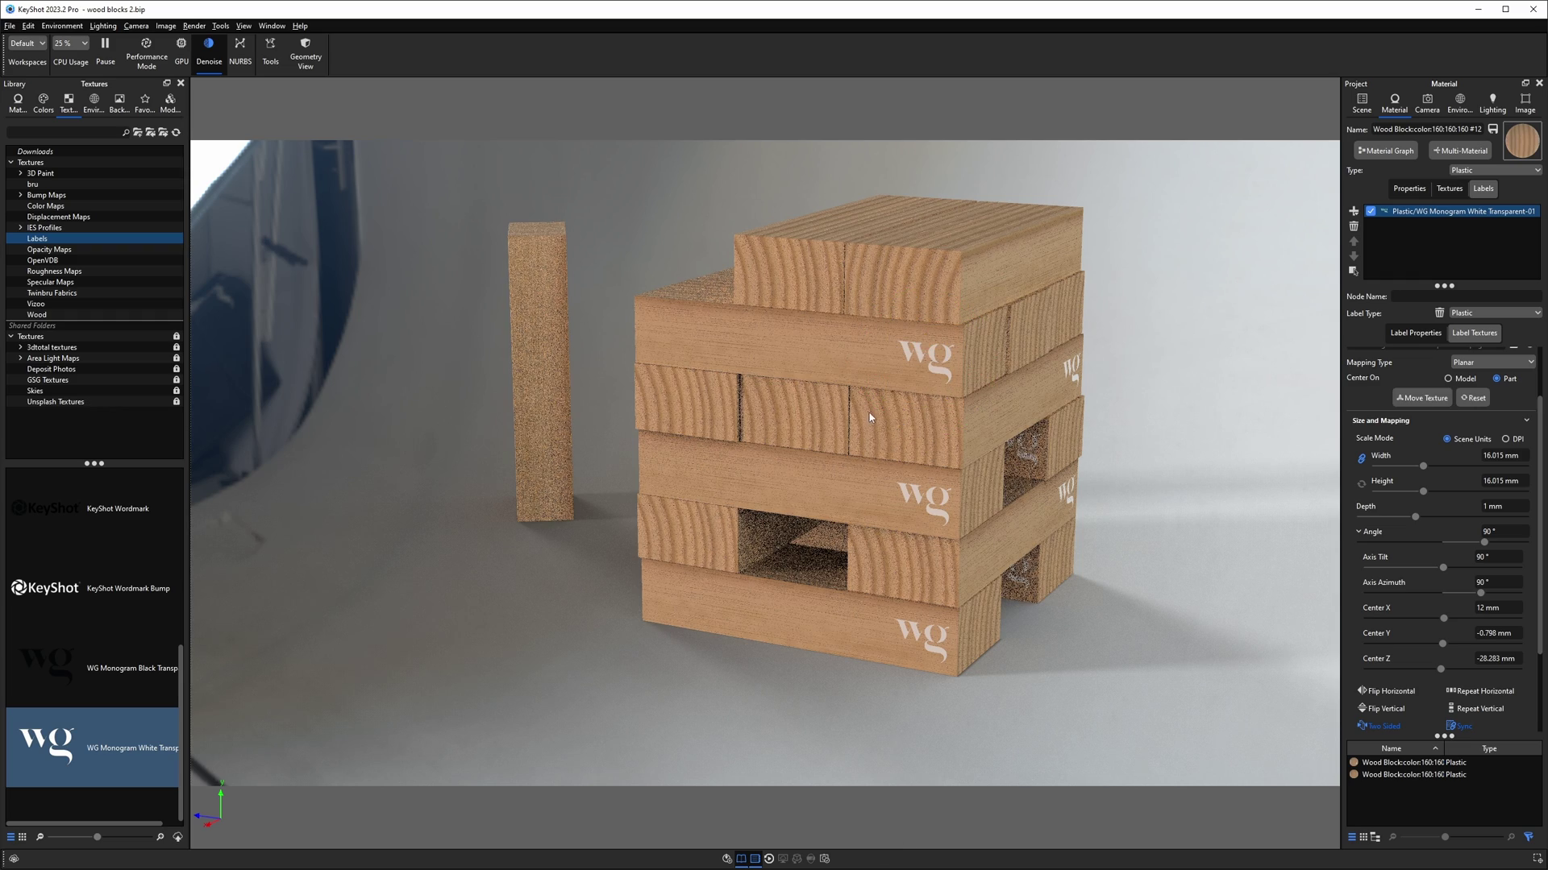
pyautogui.moveTo(1179, 572); pyautogui.dragTo(804, 327)
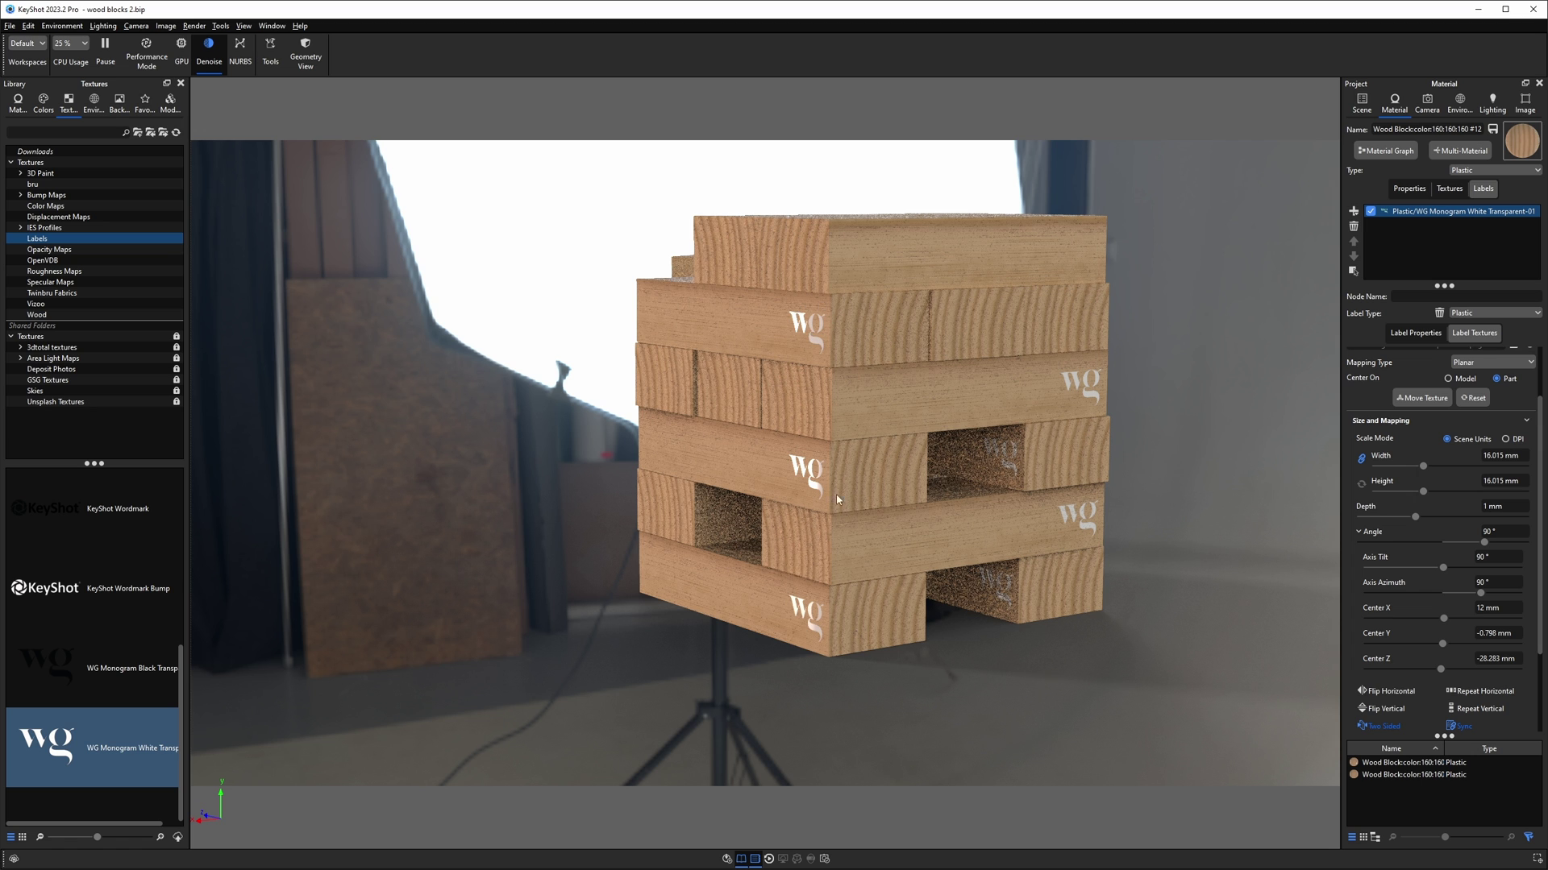
# Slide the top-right wood block along X to open a gap in the top row.
pyautogui.moveTo(894, 471); pyautogui.dragTo(1014, 466)
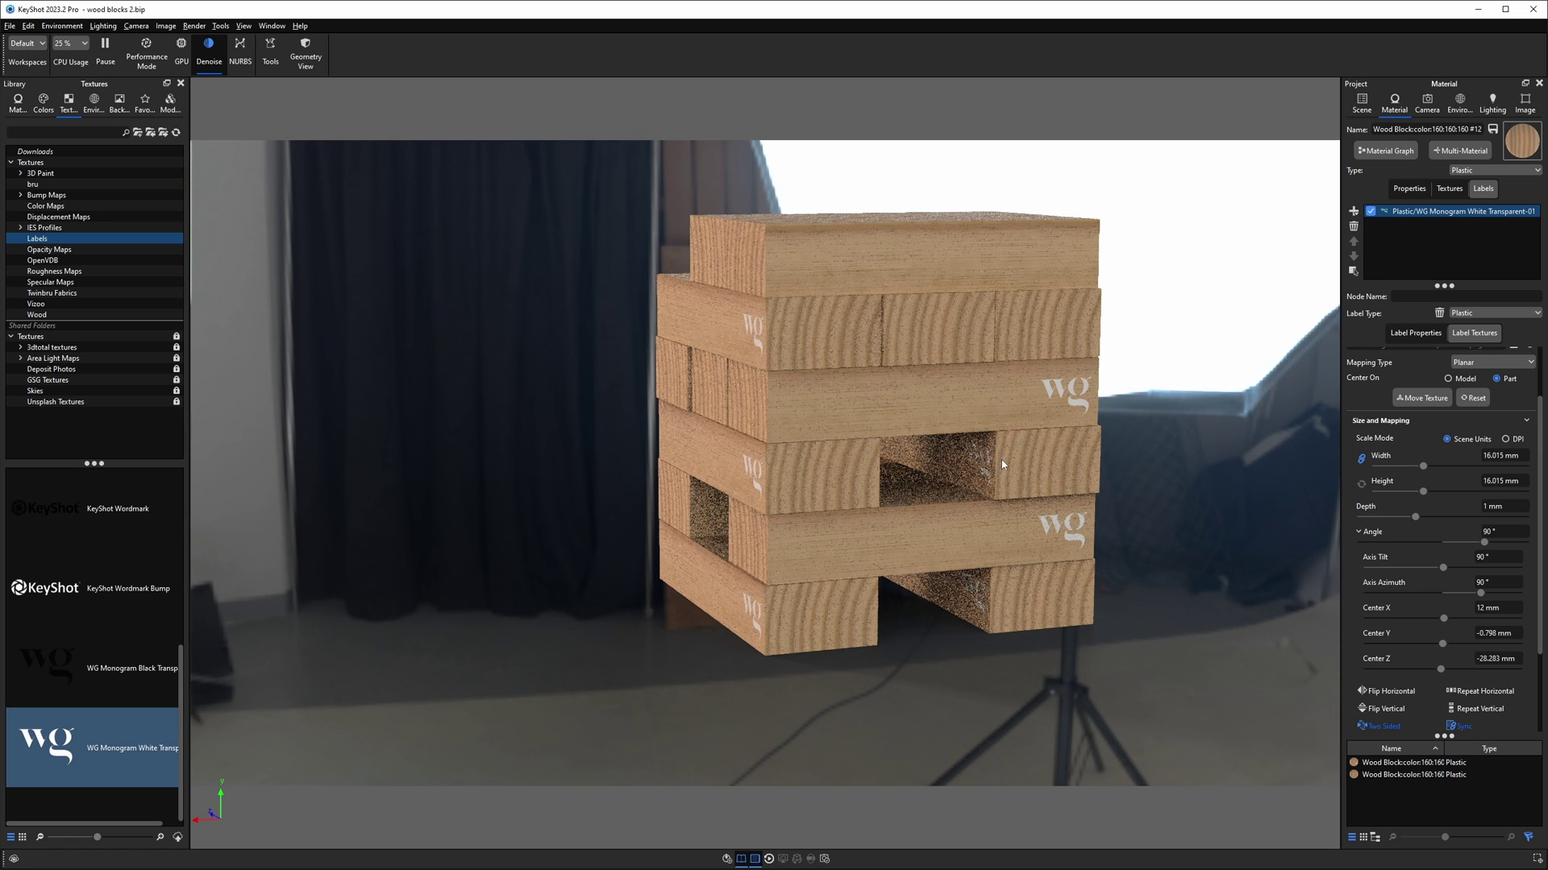
pyautogui.moveTo(1001, 457); pyautogui.dragTo(814, 391)
pyautogui.moveTo(596, 435); pyautogui.dragTo(572, 479)
pyautogui.moveTo(726, 371); pyautogui.dragTo(524, 362)
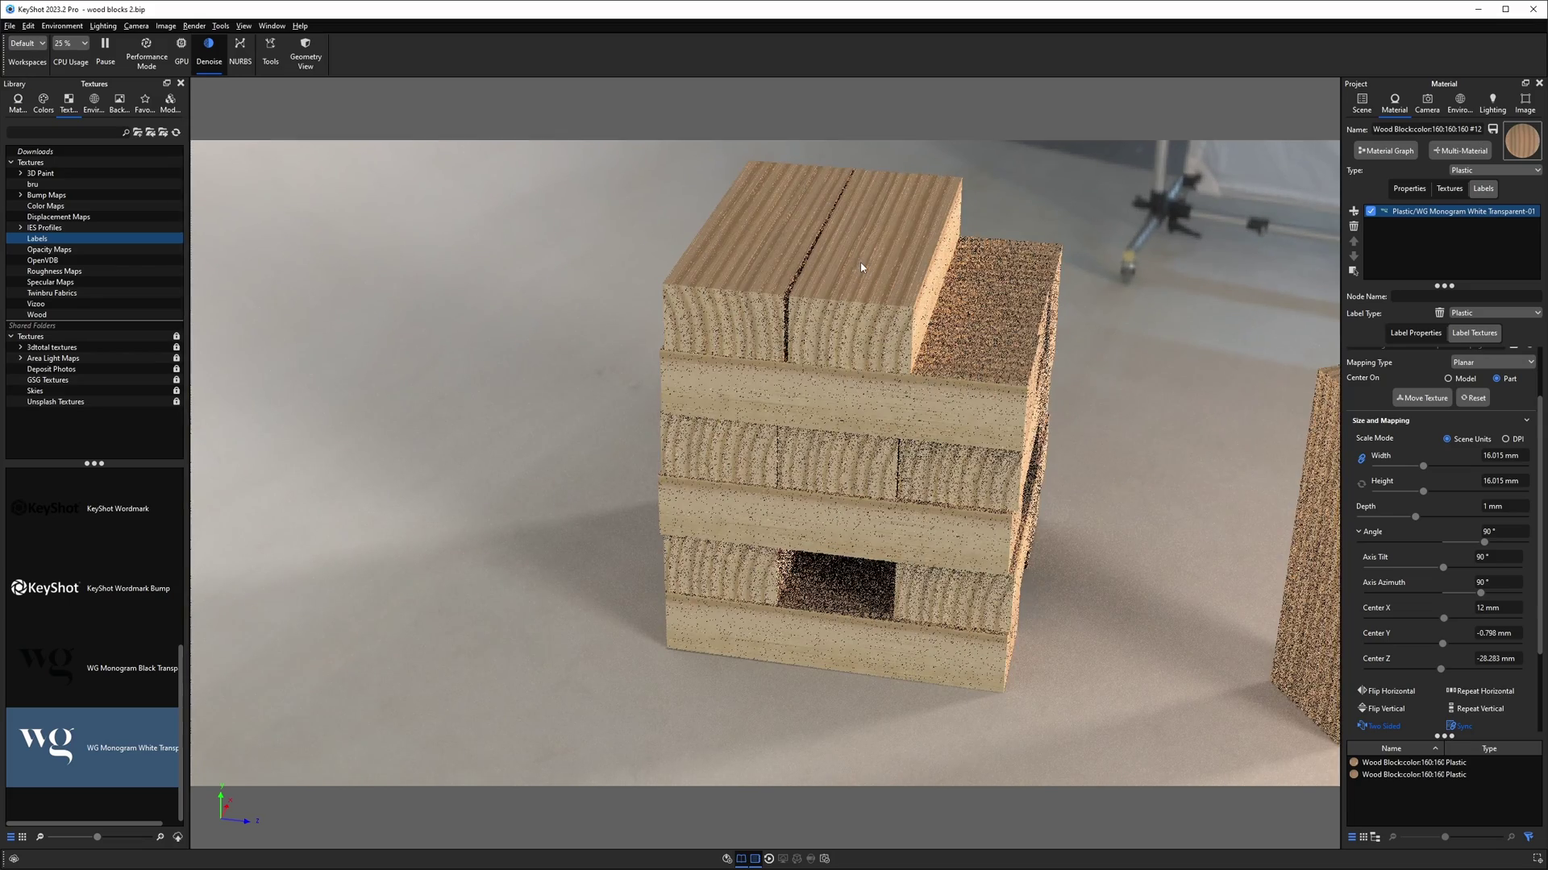
pyautogui.hotkey('ctrl', 'd')
pyautogui.moveTo(837, 265); pyautogui.dragTo(915, 282)
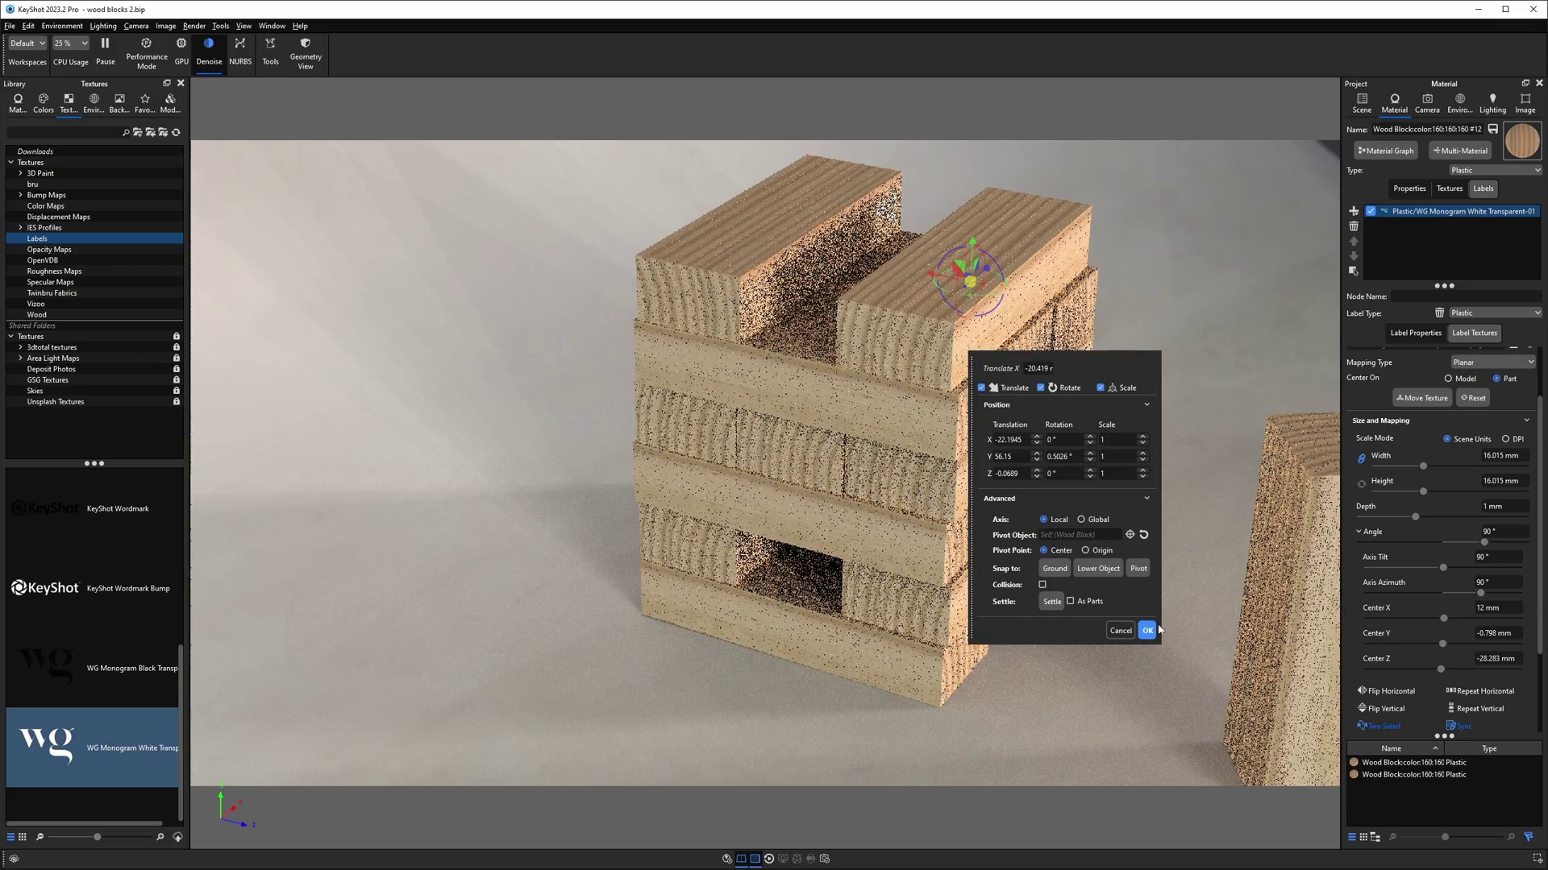
pyautogui.click(1147, 631)
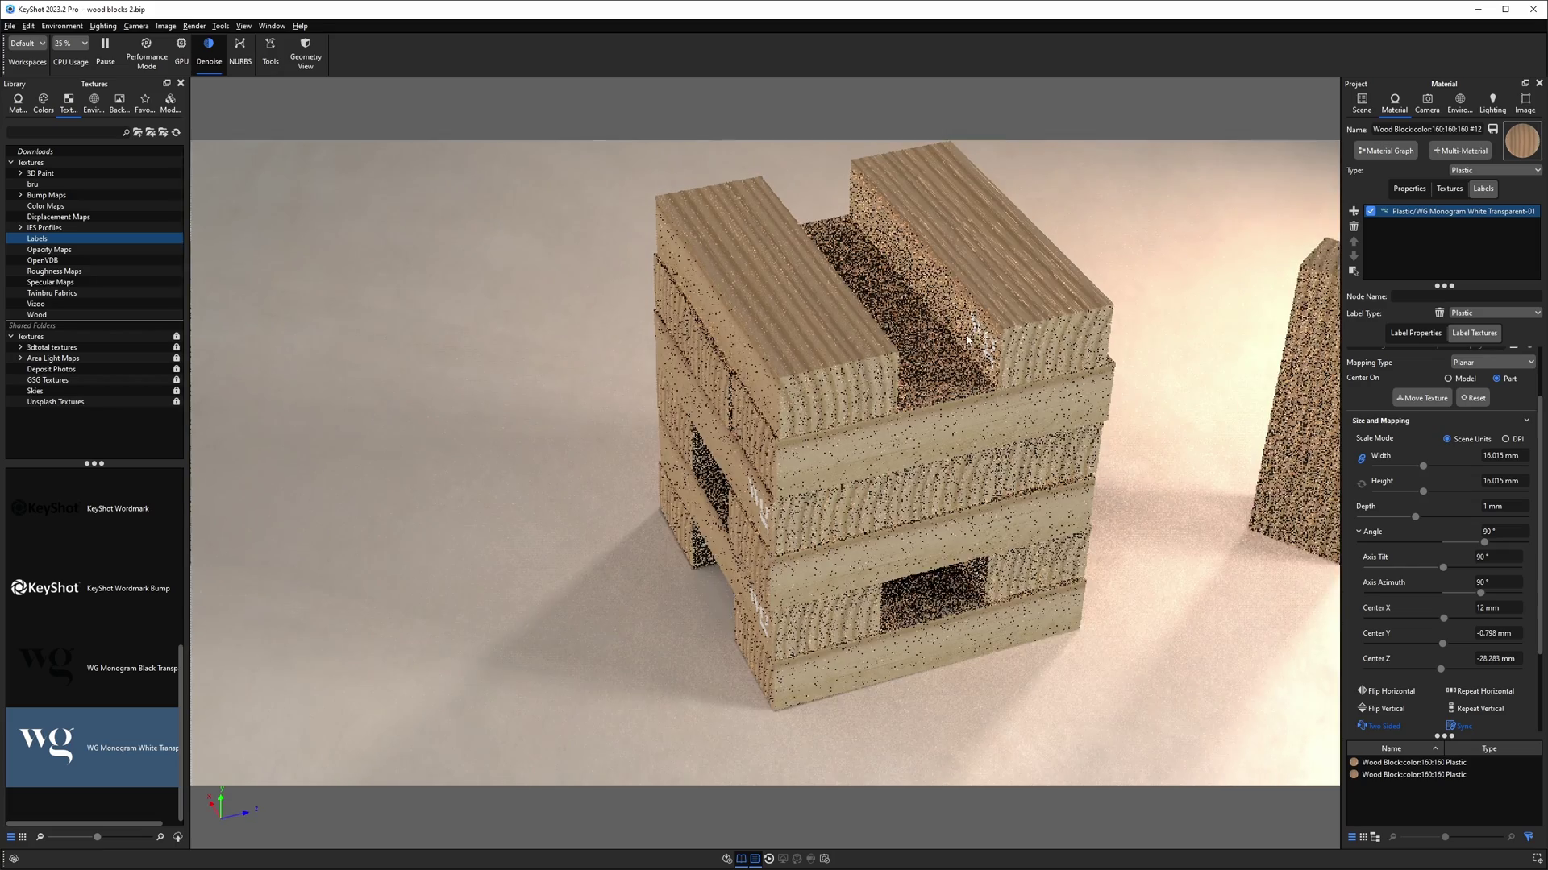
# Orbit around the block stack, then switch to Autodesk Fusion 360.
pyautogui.moveTo(981, 391); pyautogui.dragTo(1152, 290)
pyautogui.moveTo(870, 371); pyautogui.dragTo(931, 456)
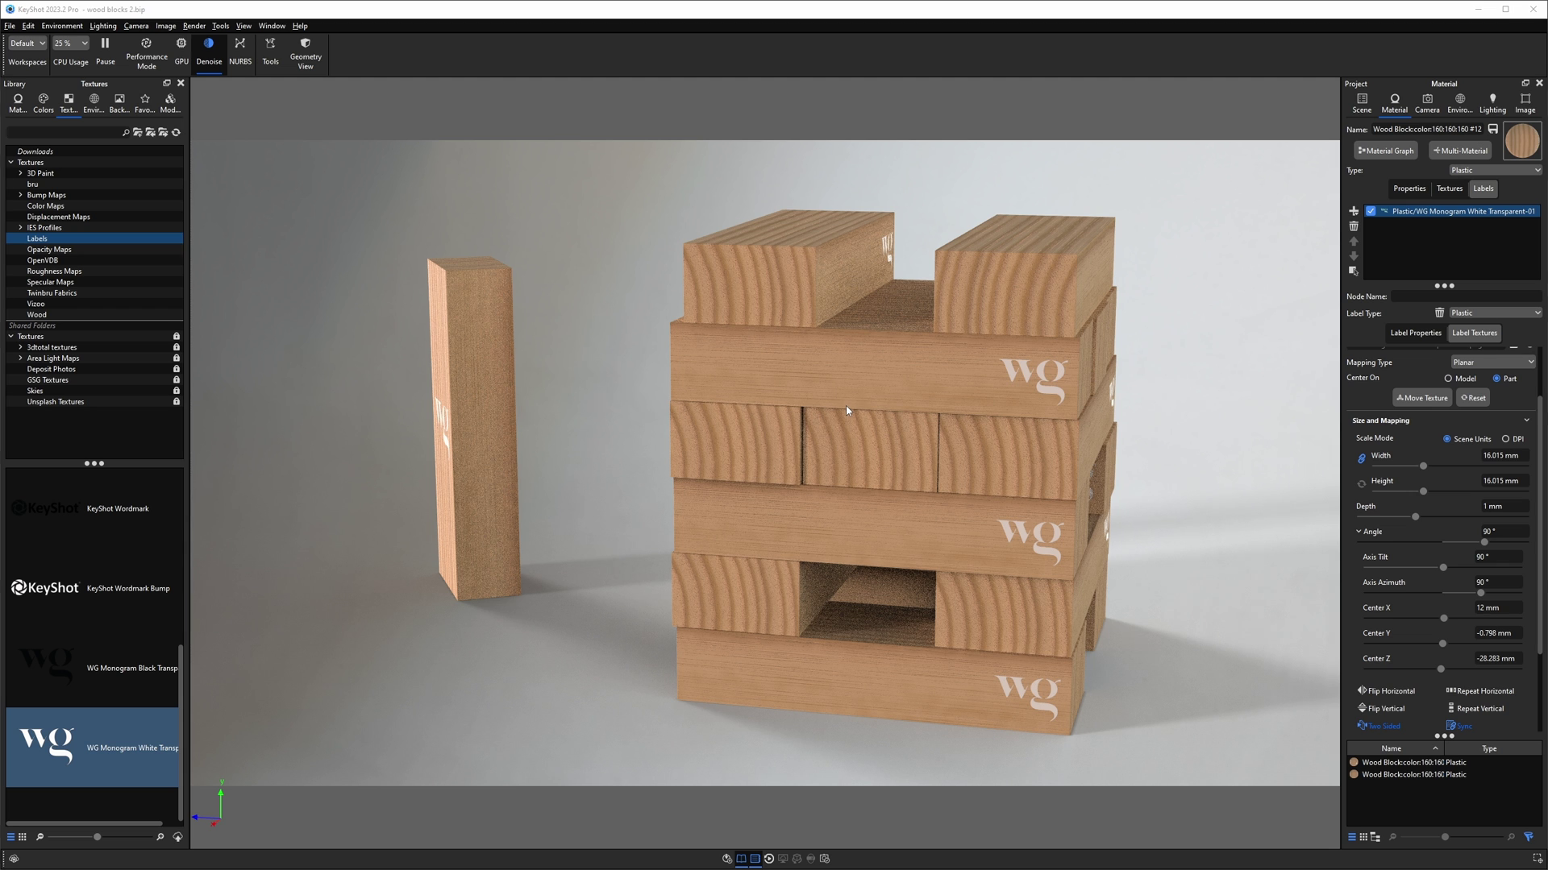
pyautogui.hotkey('alt', 'Tab')
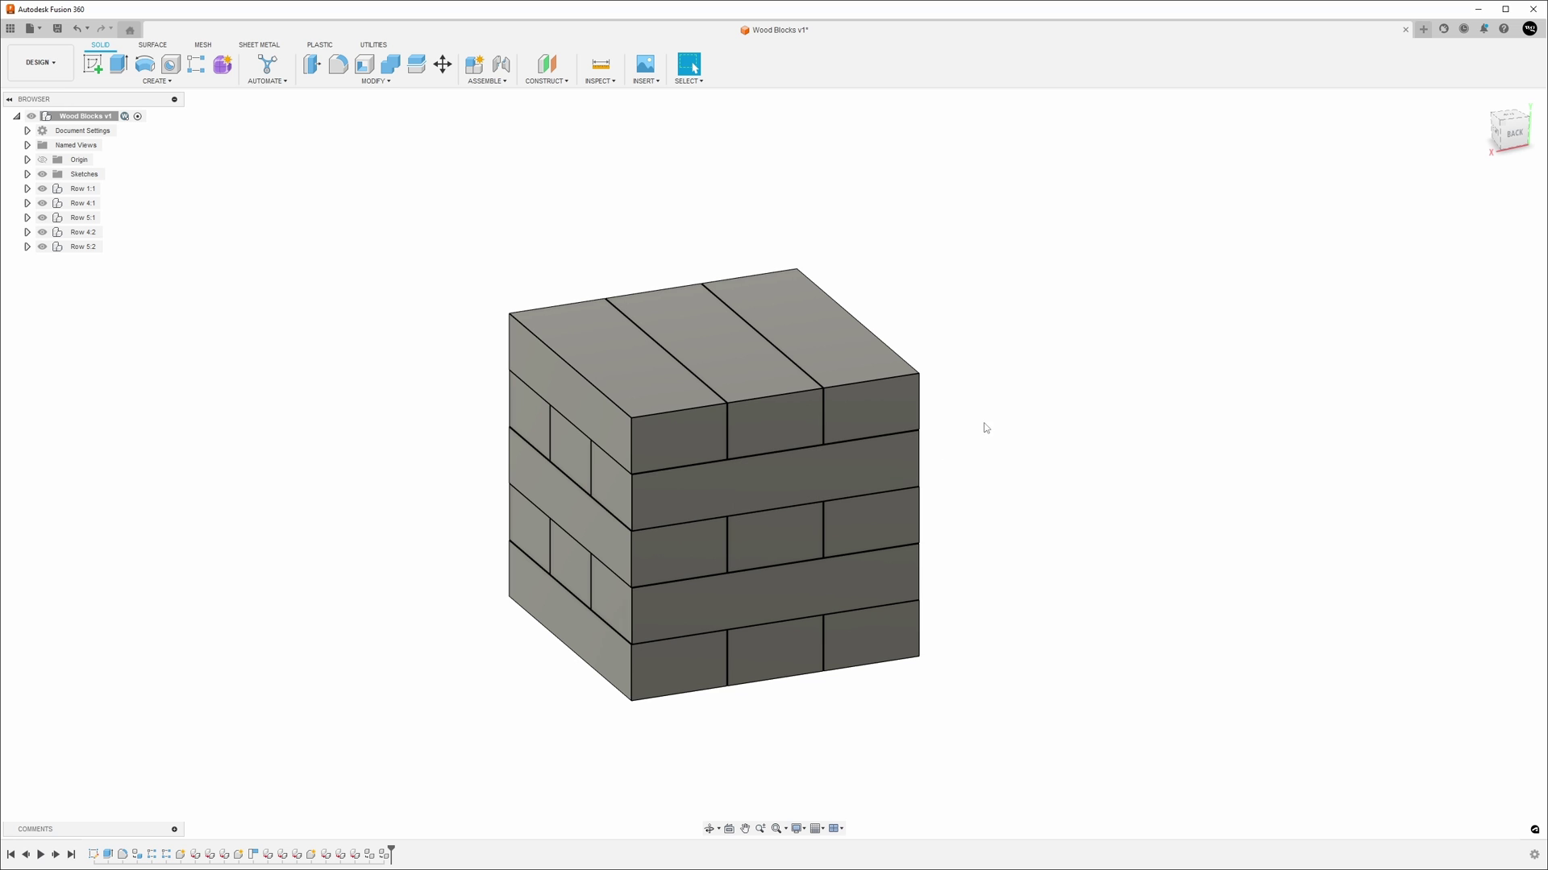
# Highlight Row 1:1, Row 4:1, Row 5:1 and Row 4:2 in the Browser to see how they stack.
pyautogui.keyDown('shift'); pyautogui.moveTo(1081, 432); pyautogui.dragTo(1196, 395, button='middle'); pyautogui.keyUp('shift')
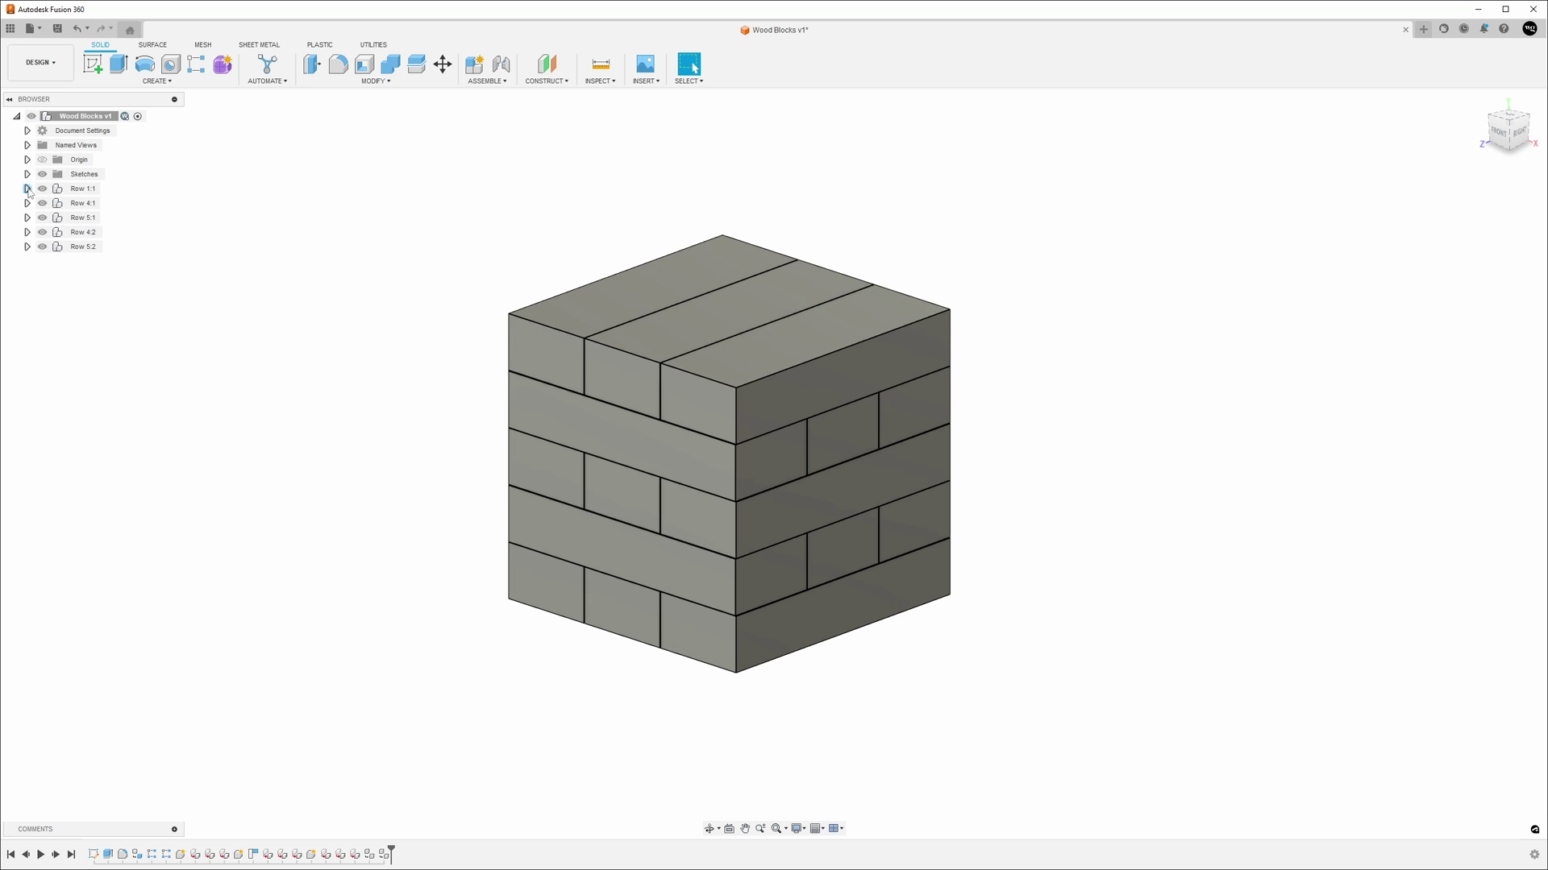
pyautogui.click(27, 188)
pyautogui.click(27, 188)
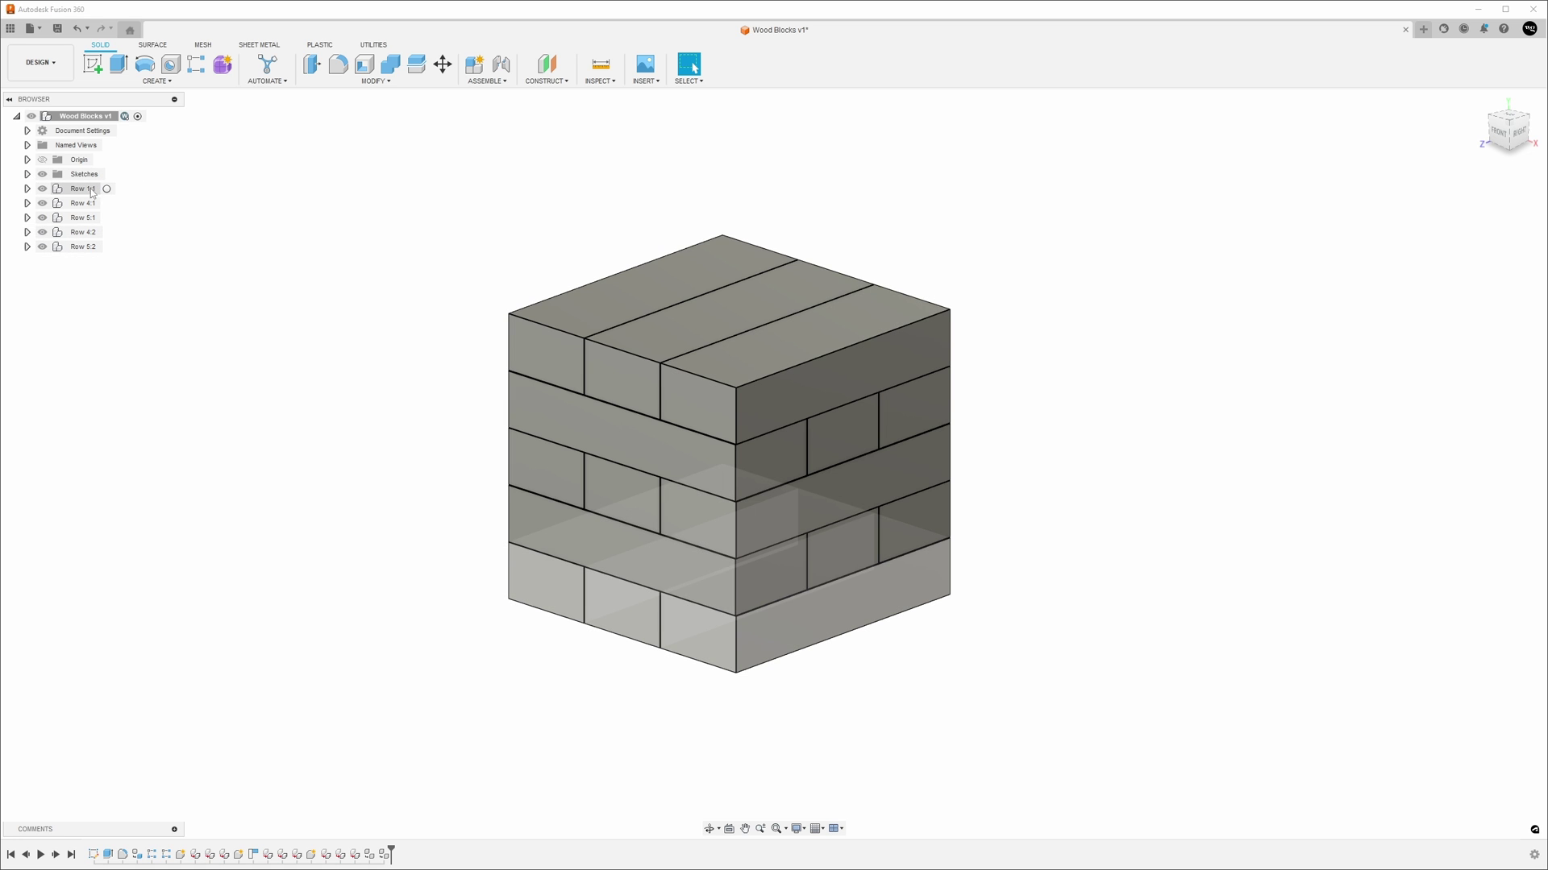
pyautogui.click(89, 189)
pyautogui.click(88, 204)
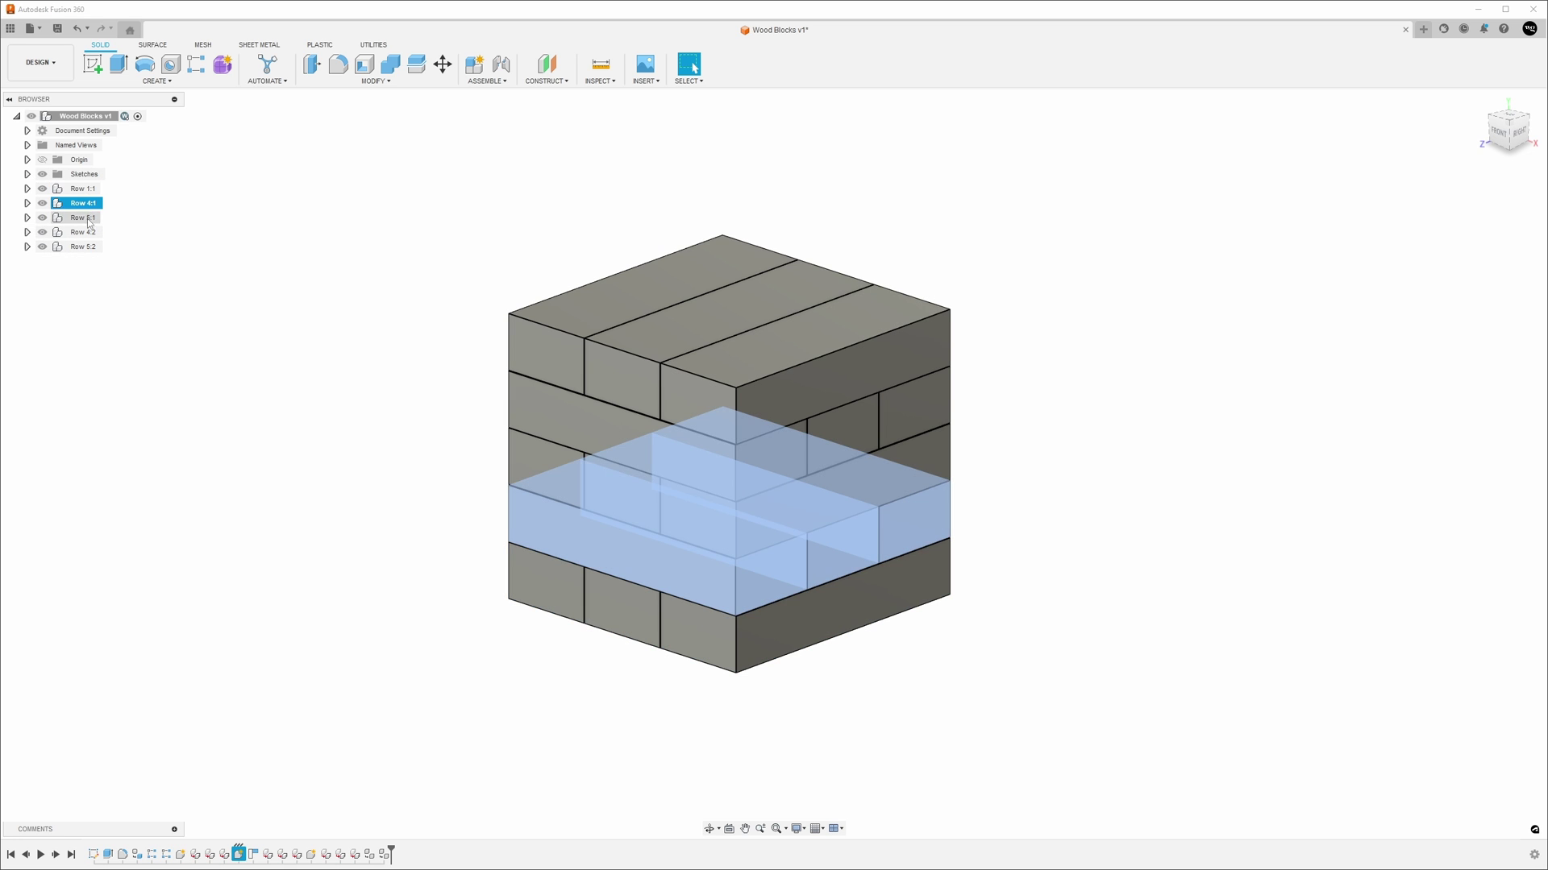
pyautogui.click(89, 218)
pyautogui.click(89, 232)
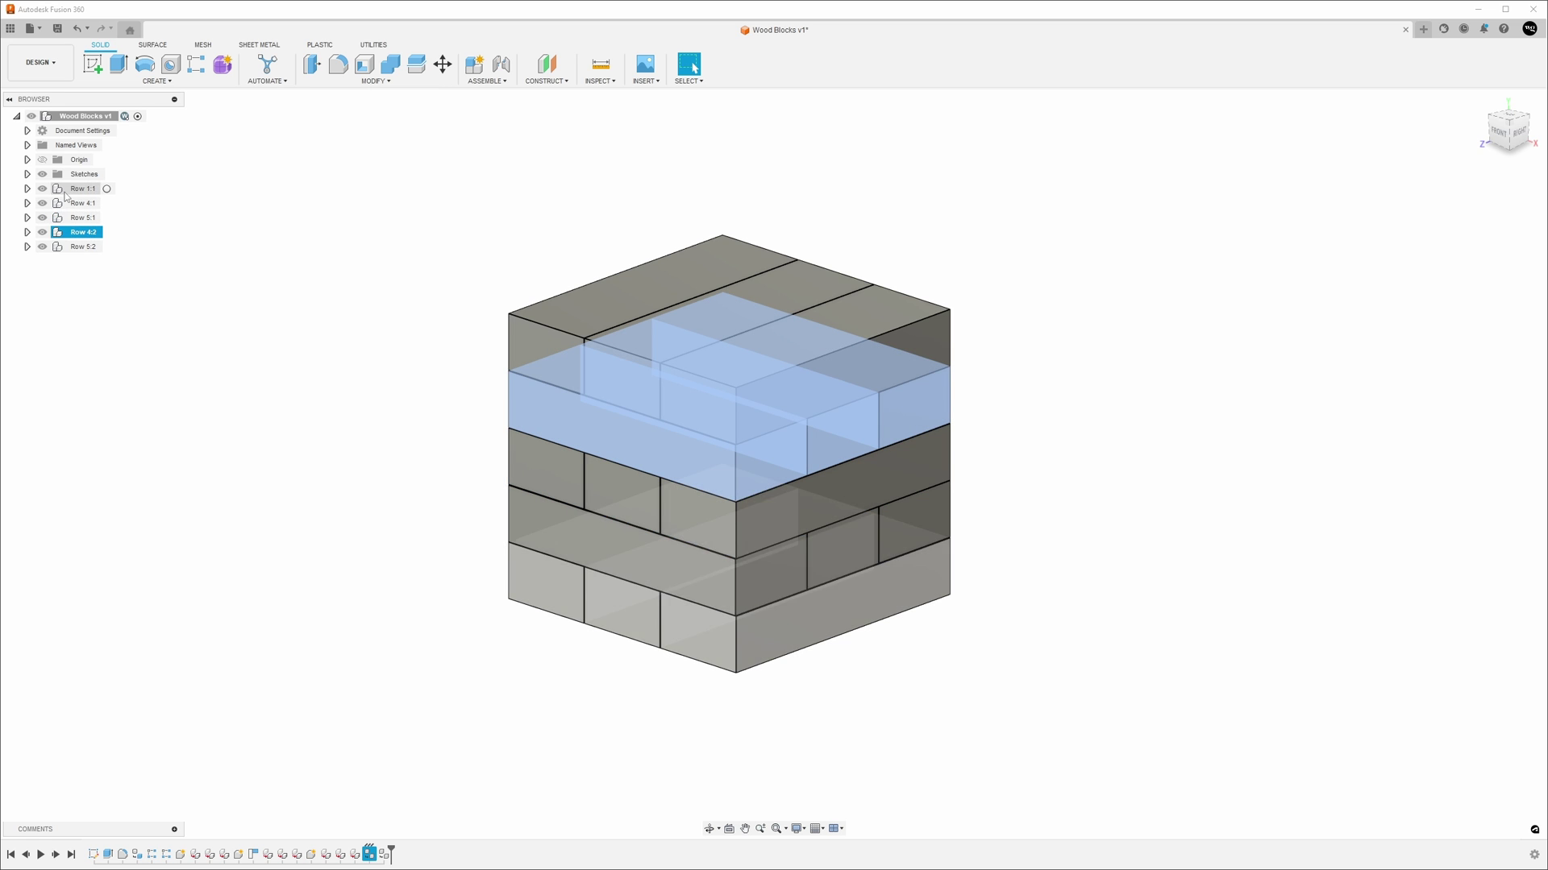
# Expand Row 1:1 and select Wood Block:1.
pyautogui.click(27, 188)
pyautogui.click(98, 218)
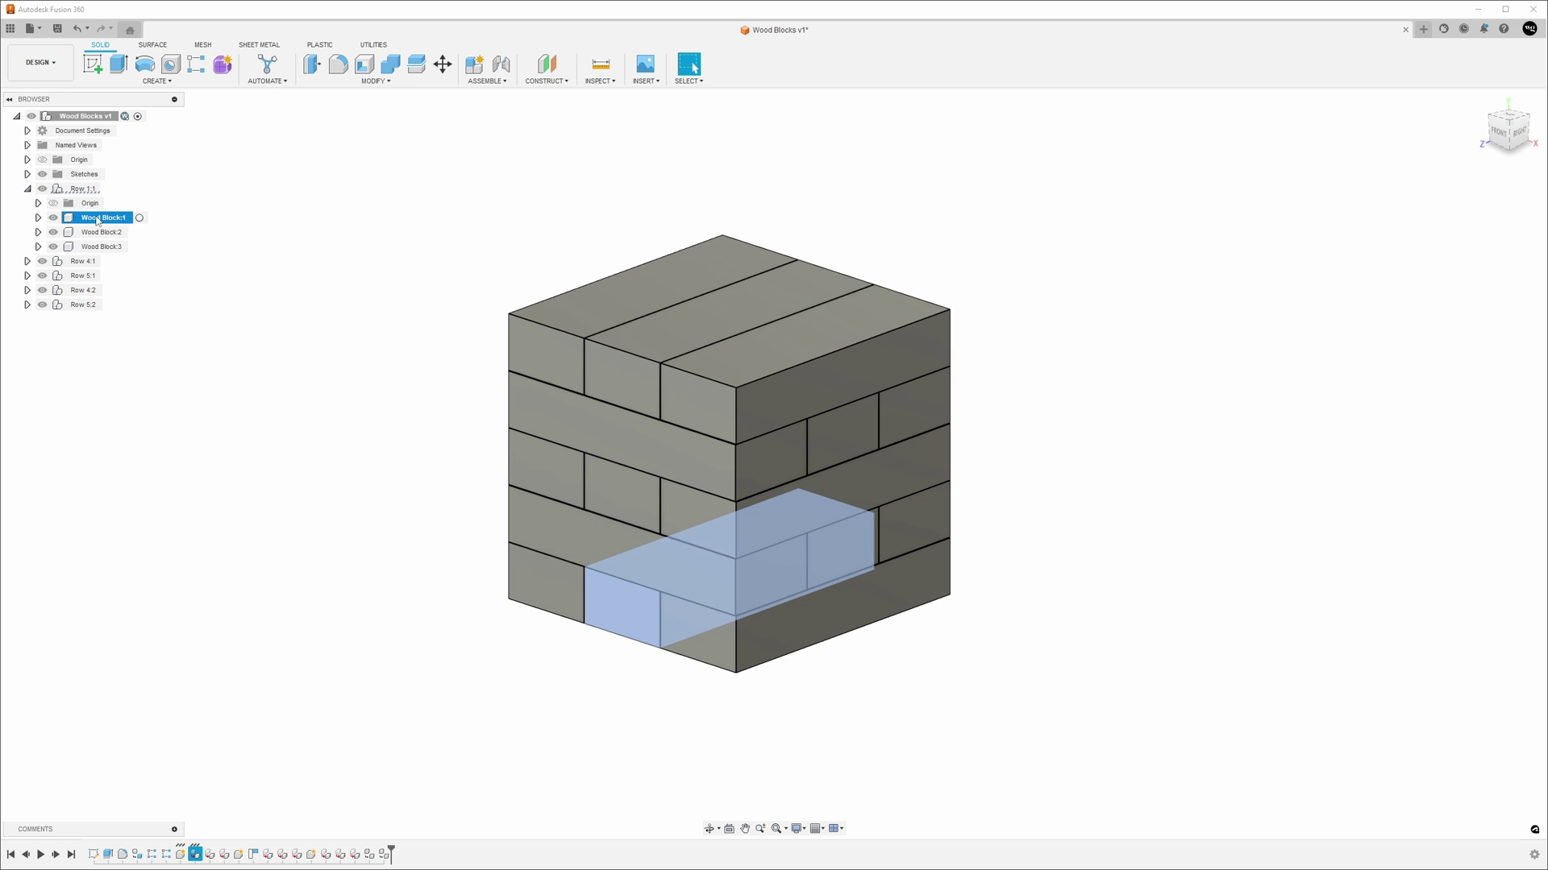
pyautogui.moveTo(238, 330); pyautogui.dragTo(249, 348, button='middle')
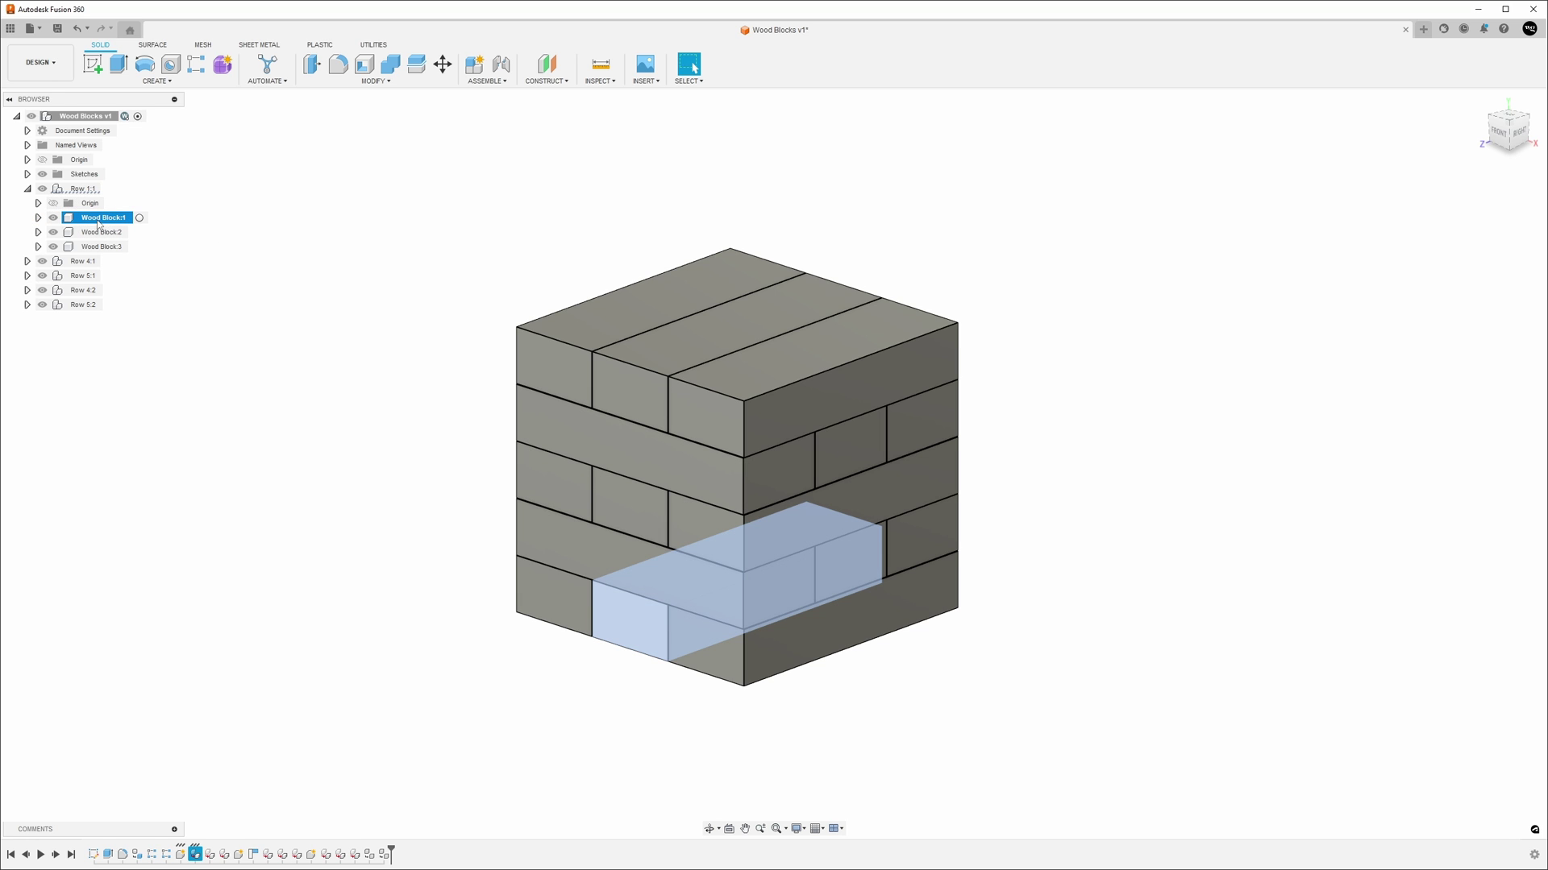
# Expand Wood Block:1 and make its Origin planes and axes visible.
pyautogui.click(38, 217)
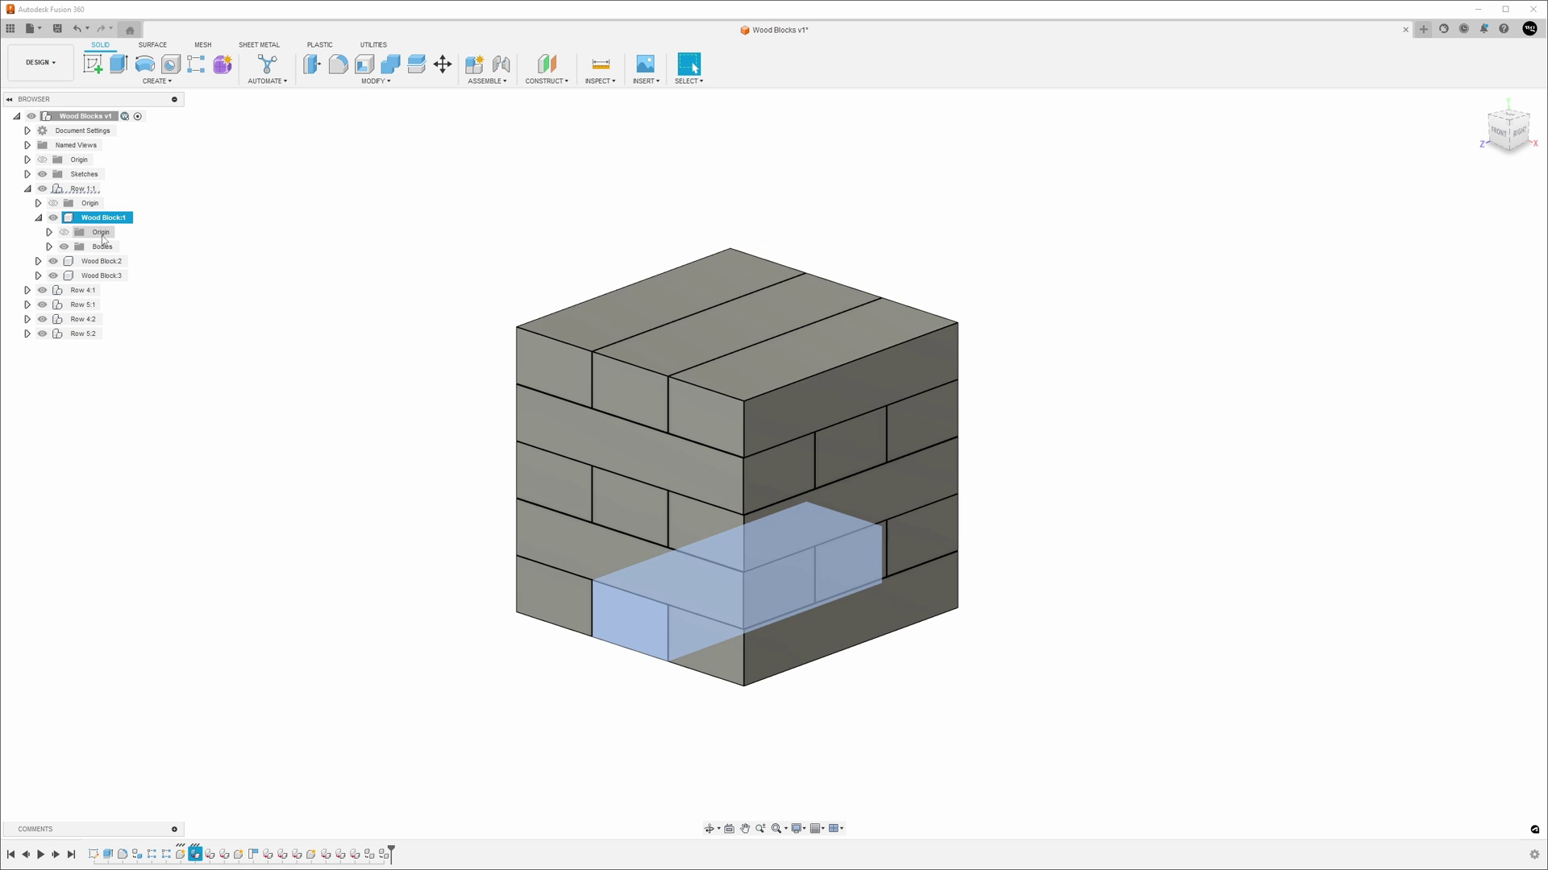
pyautogui.click(63, 232)
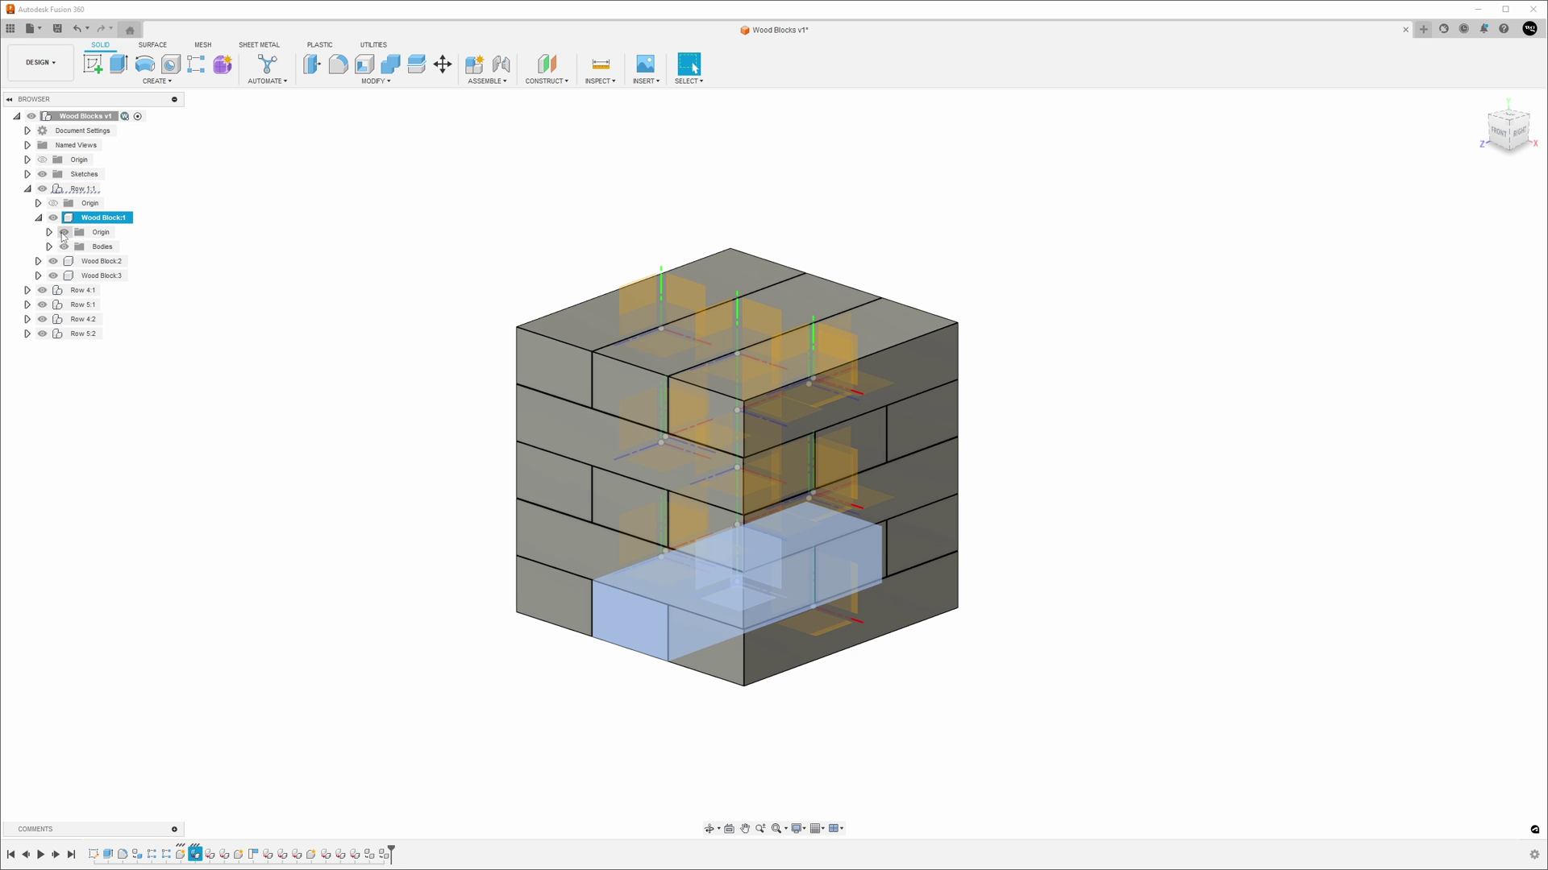
pyautogui.click(471, 474)
pyautogui.moveTo(507, 457); pyautogui.dragTo(197, 466, button='middle')
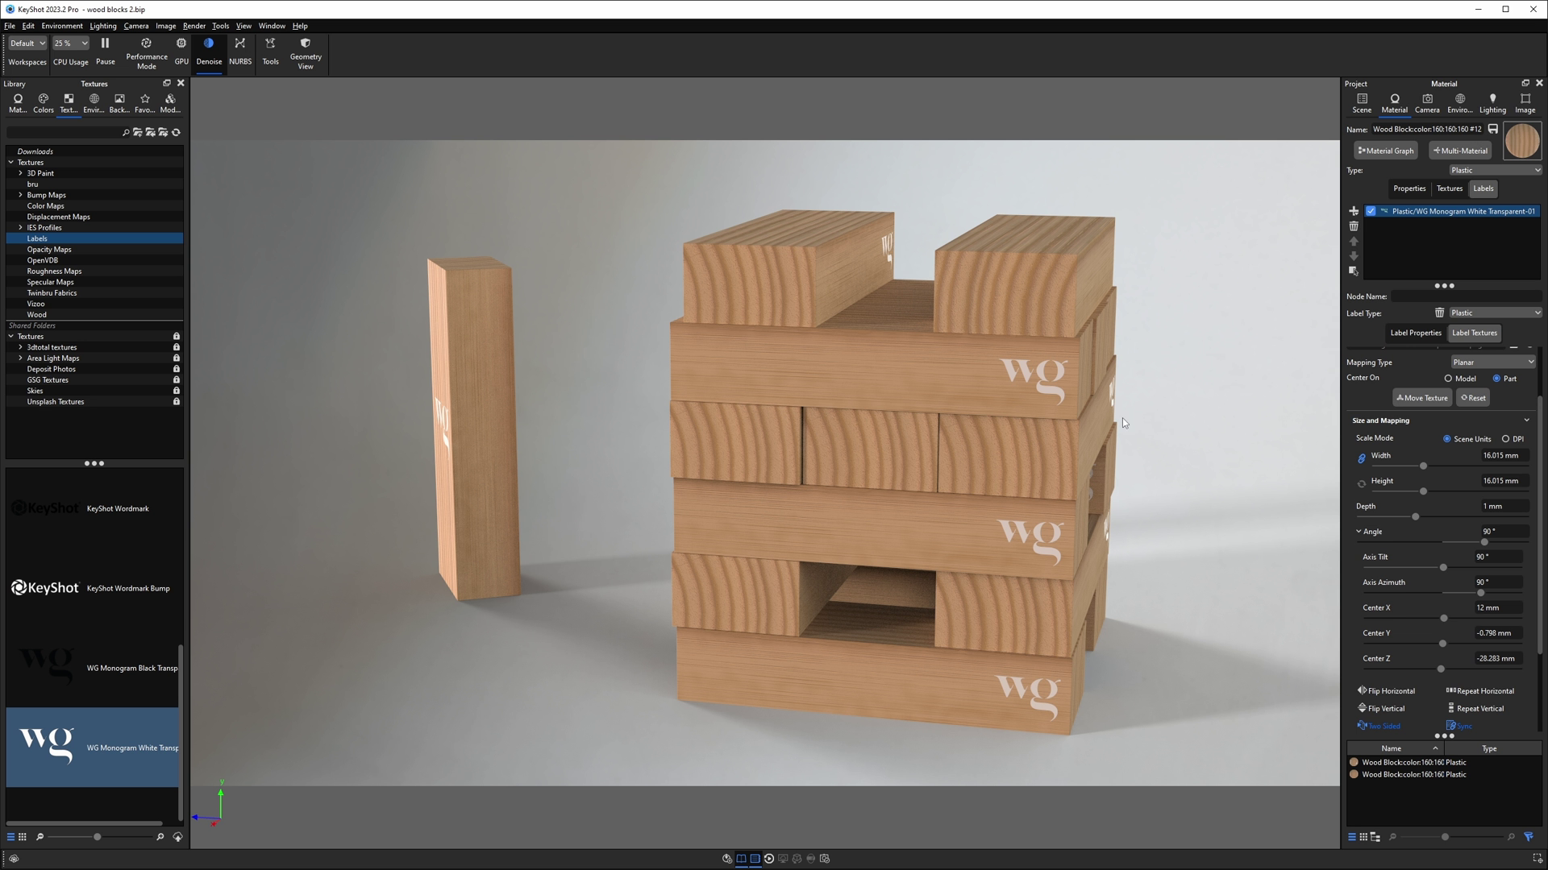
# Review the label's Center X/Y/Z values, then drop WG Monogram Black onto the block stack.
pyautogui.click(1501, 609)
pyautogui.click(1512, 636)
pyautogui.click(1518, 659)
pyautogui.click(1168, 521)
pyautogui.moveTo(1176, 496); pyautogui.dragTo(975, 426)
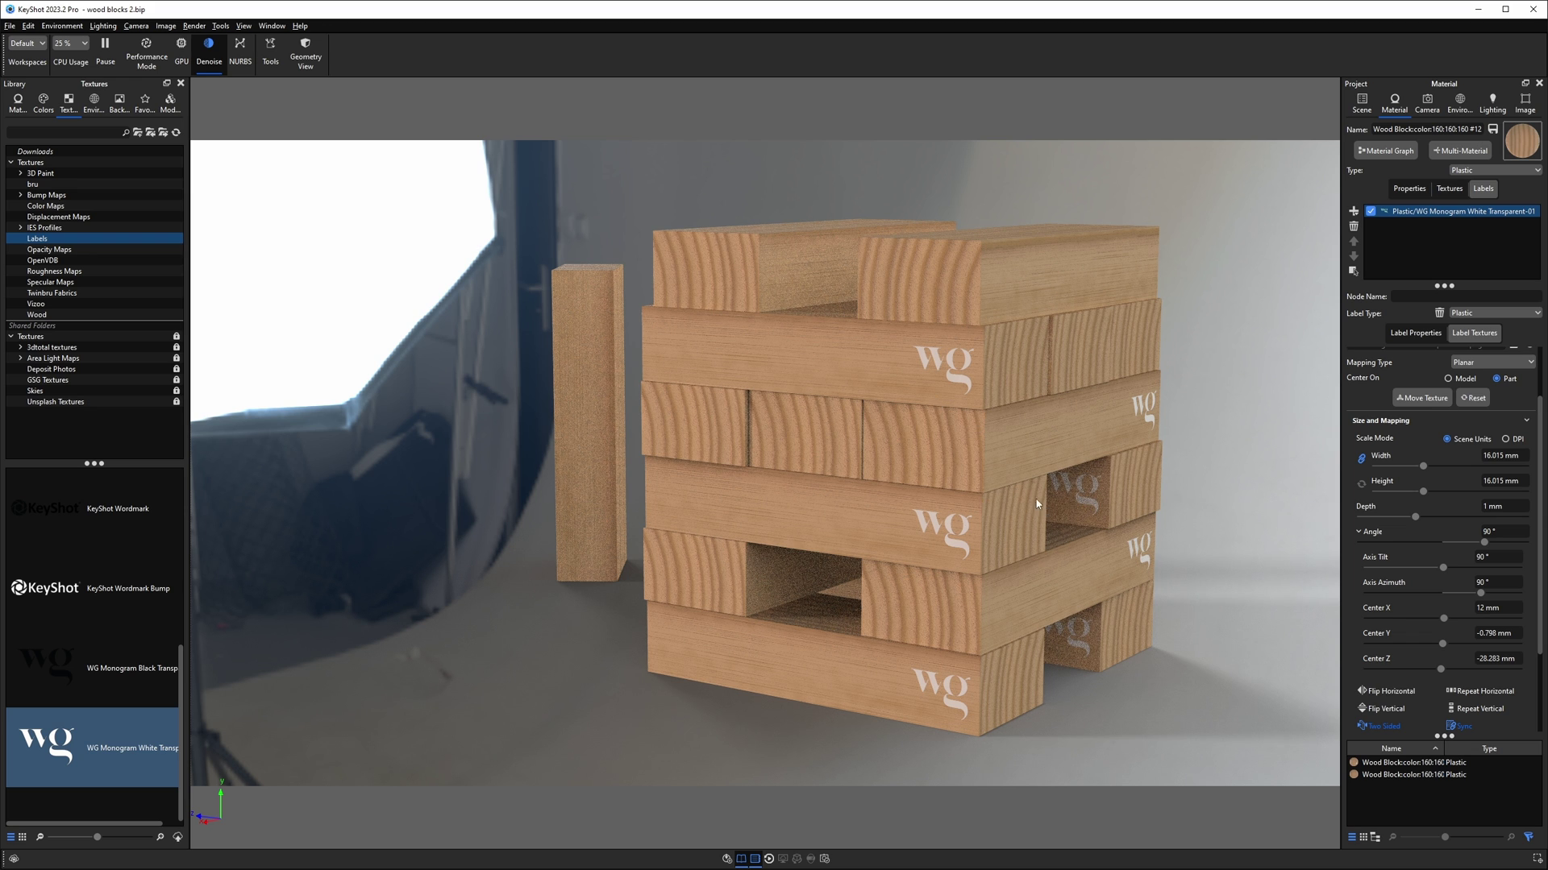
pyautogui.moveTo(129, 677); pyautogui.dragTo(994, 347)
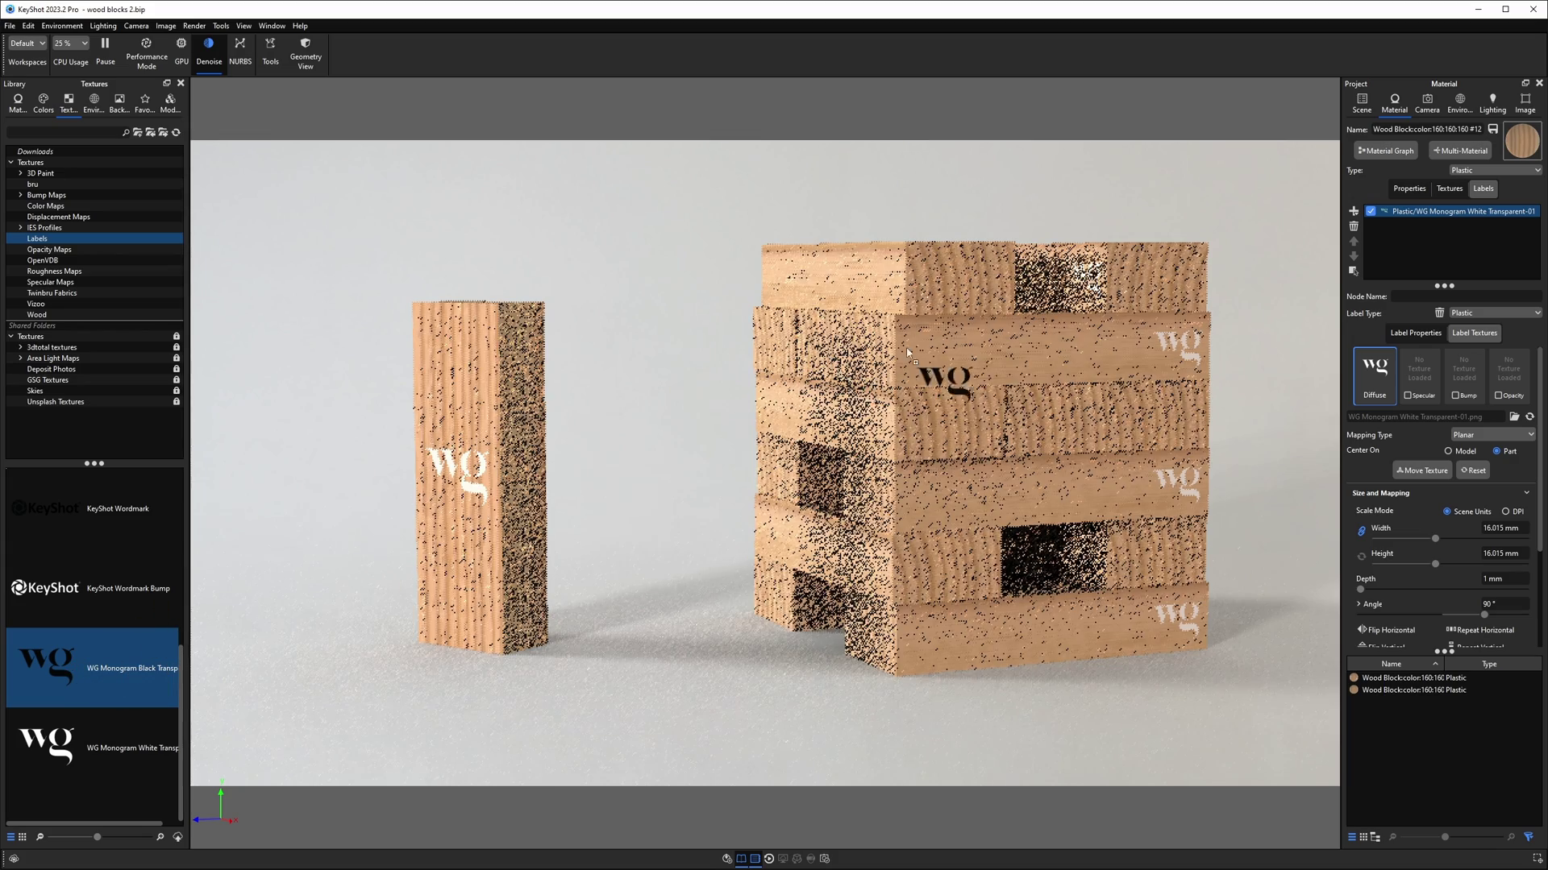
# Add the black monogram as a label, enlarge it to about 53.91 mm and shift it left.
pyautogui.click(1164, 394)
pyautogui.moveTo(1048, 410); pyautogui.dragTo(1122, 476)
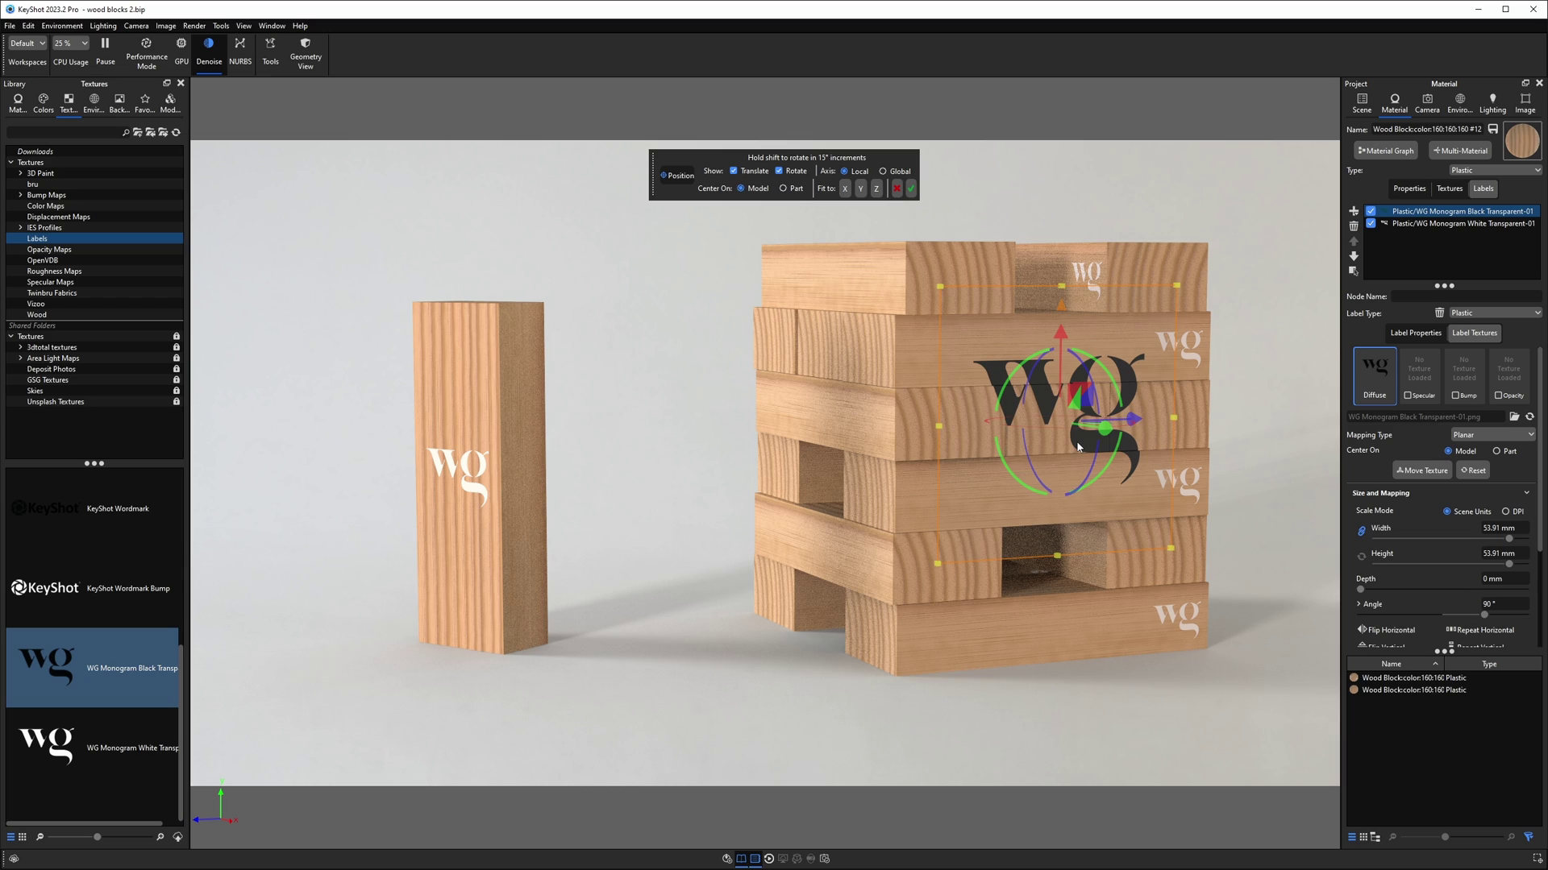
pyautogui.moveTo(1078, 446); pyautogui.dragTo(1097, 403)
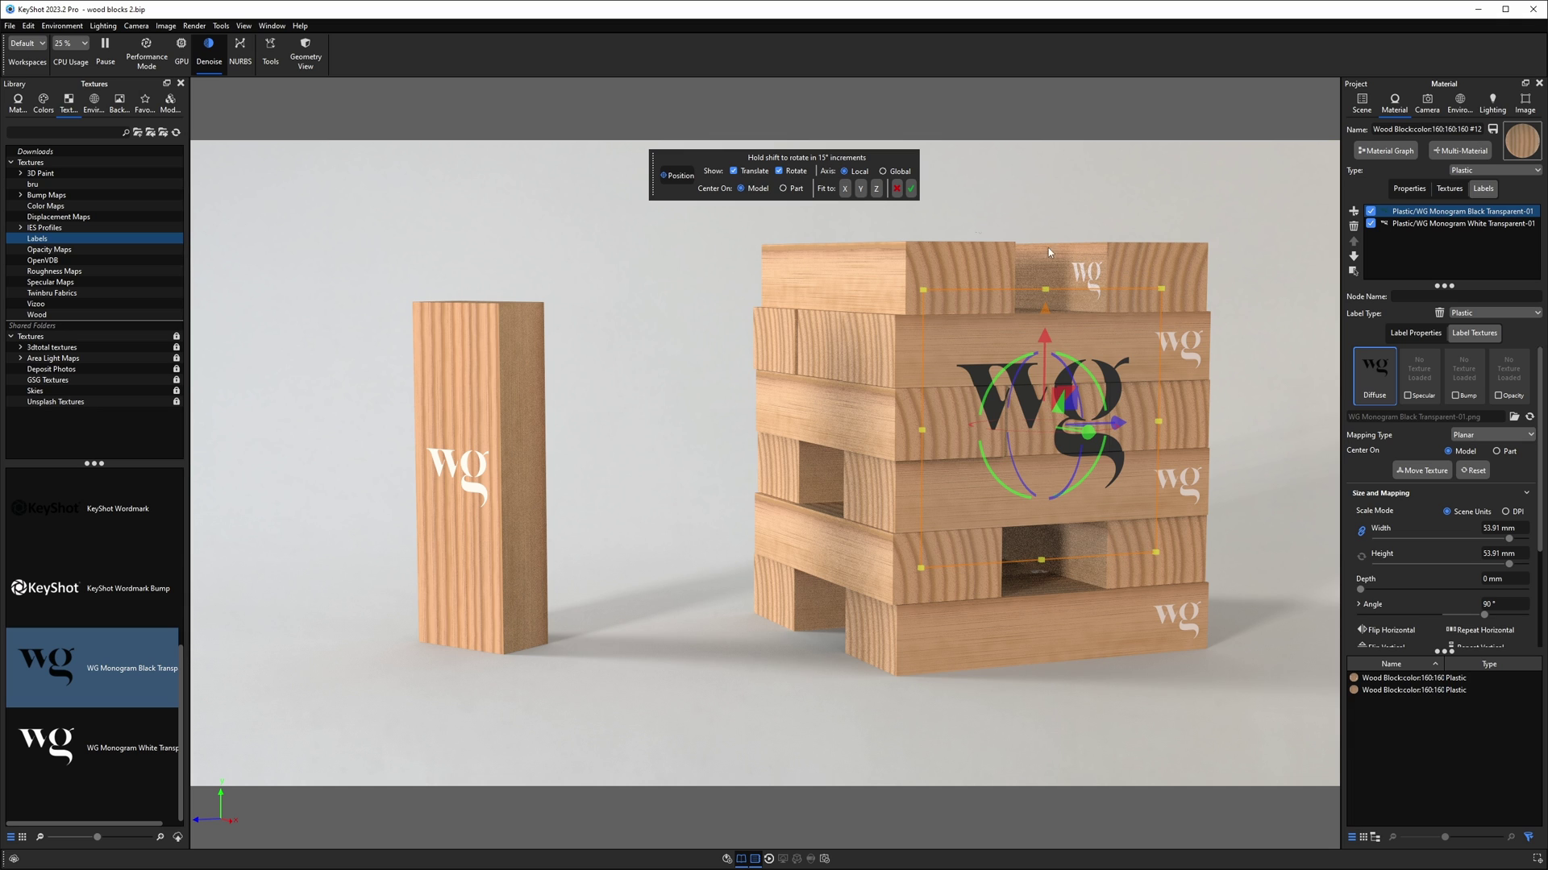
pyautogui.click(911, 189)
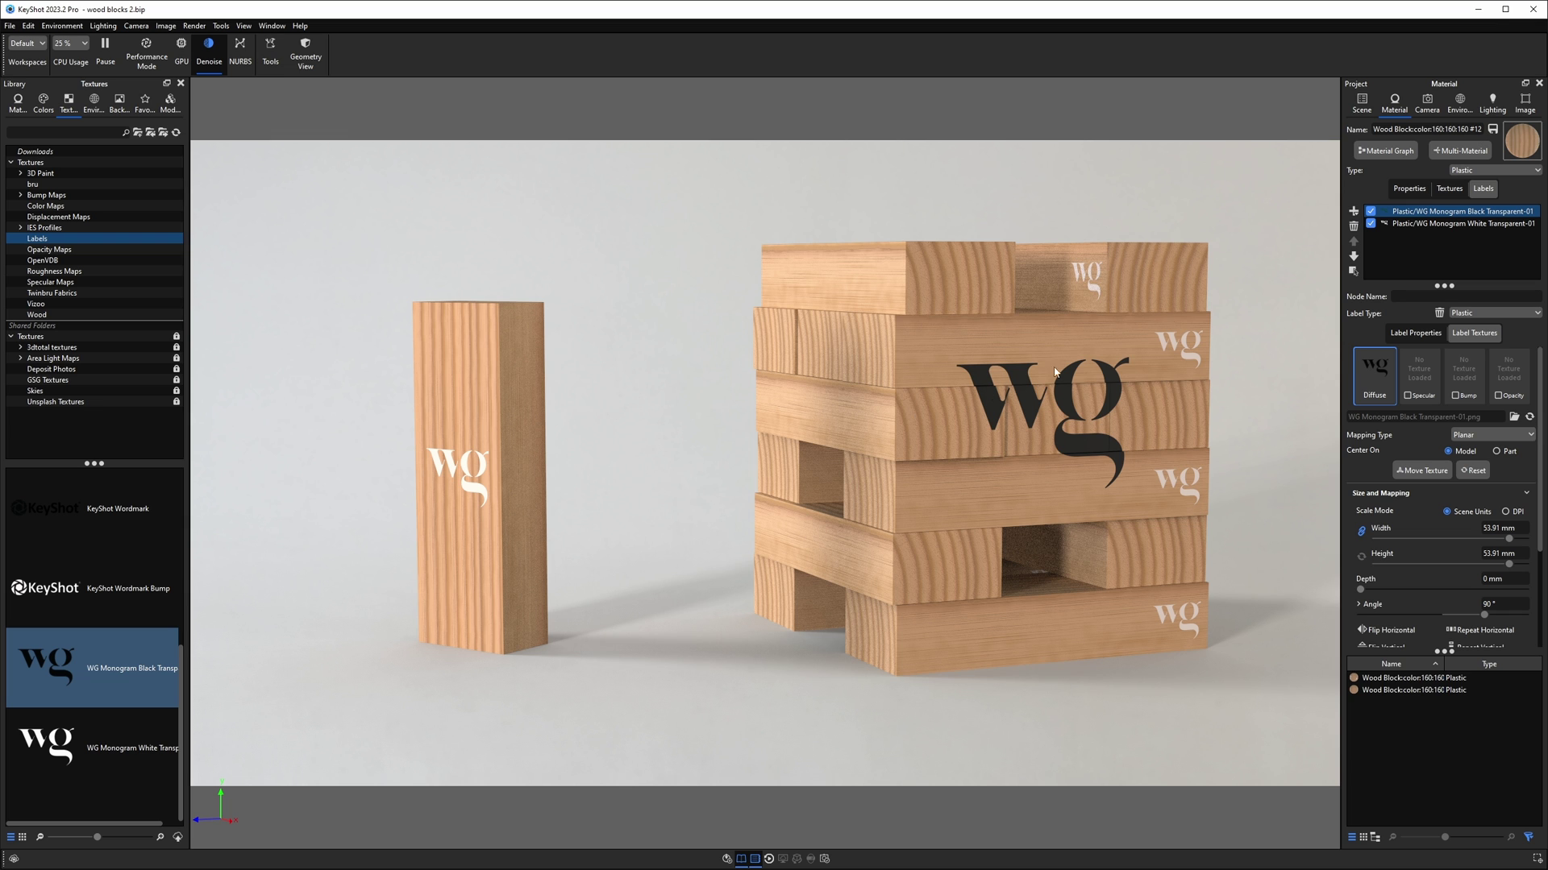
pyautogui.click(1361, 103)
# Show Wood Blocks Random in place of Wood Blocks and drop WG Monogram Black onto an upper block.
pyautogui.click(1381, 185)
pyautogui.click(1382, 173)
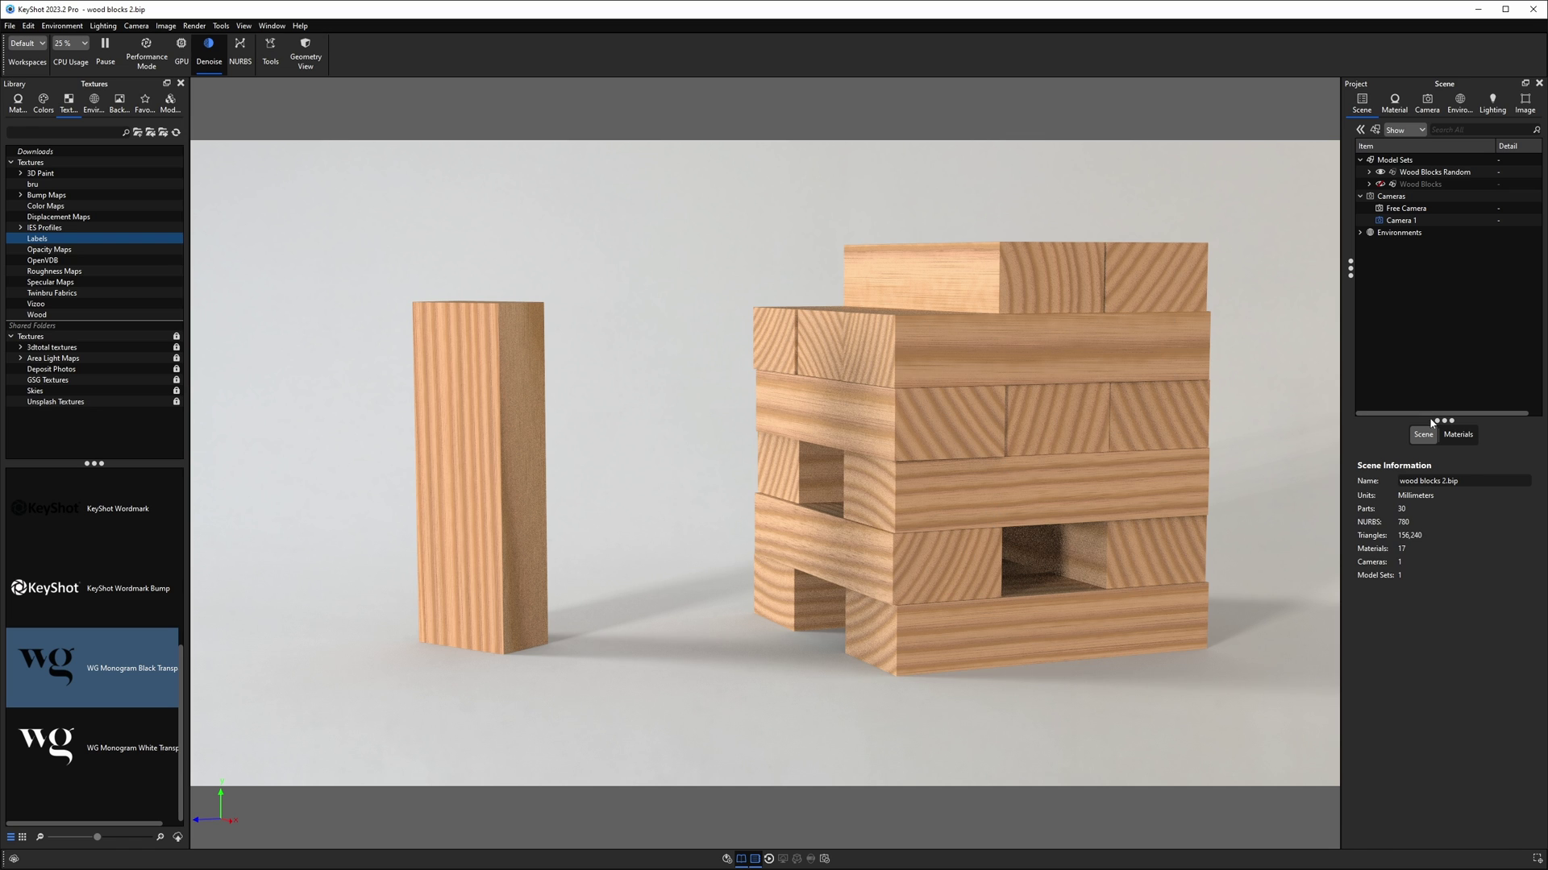
pyautogui.click(1460, 435)
pyautogui.moveTo(1442, 421); pyautogui.dragTo(1441, 398)
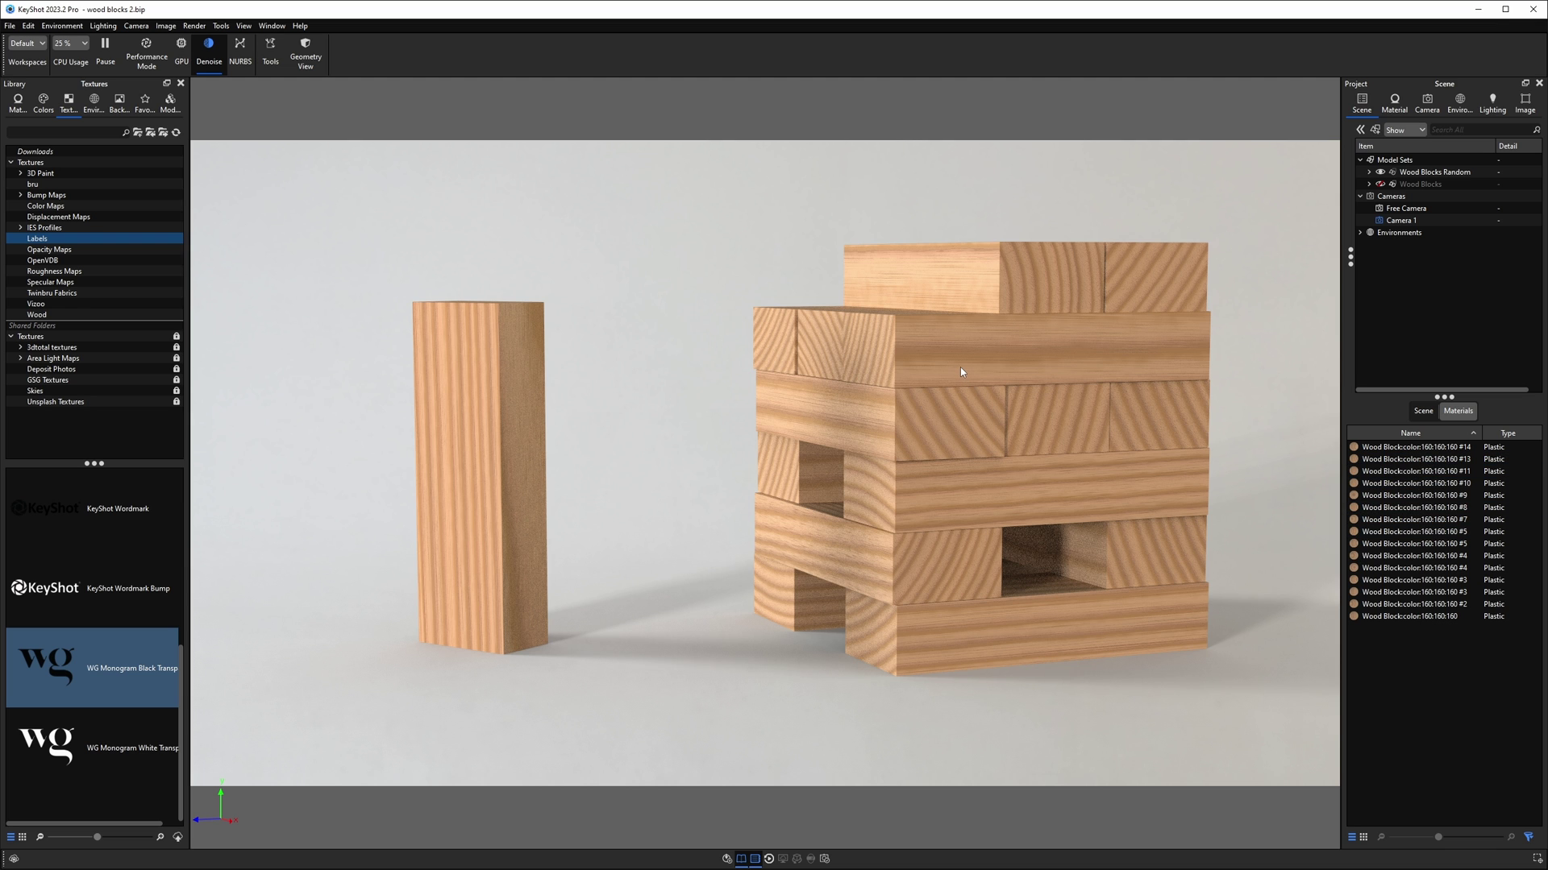
pyautogui.moveTo(88, 668); pyautogui.dragTo(989, 341)
# Add the black WG monogram as a label, about 54 mm, positioned across the upper front blocks.
pyautogui.click(1051, 386)
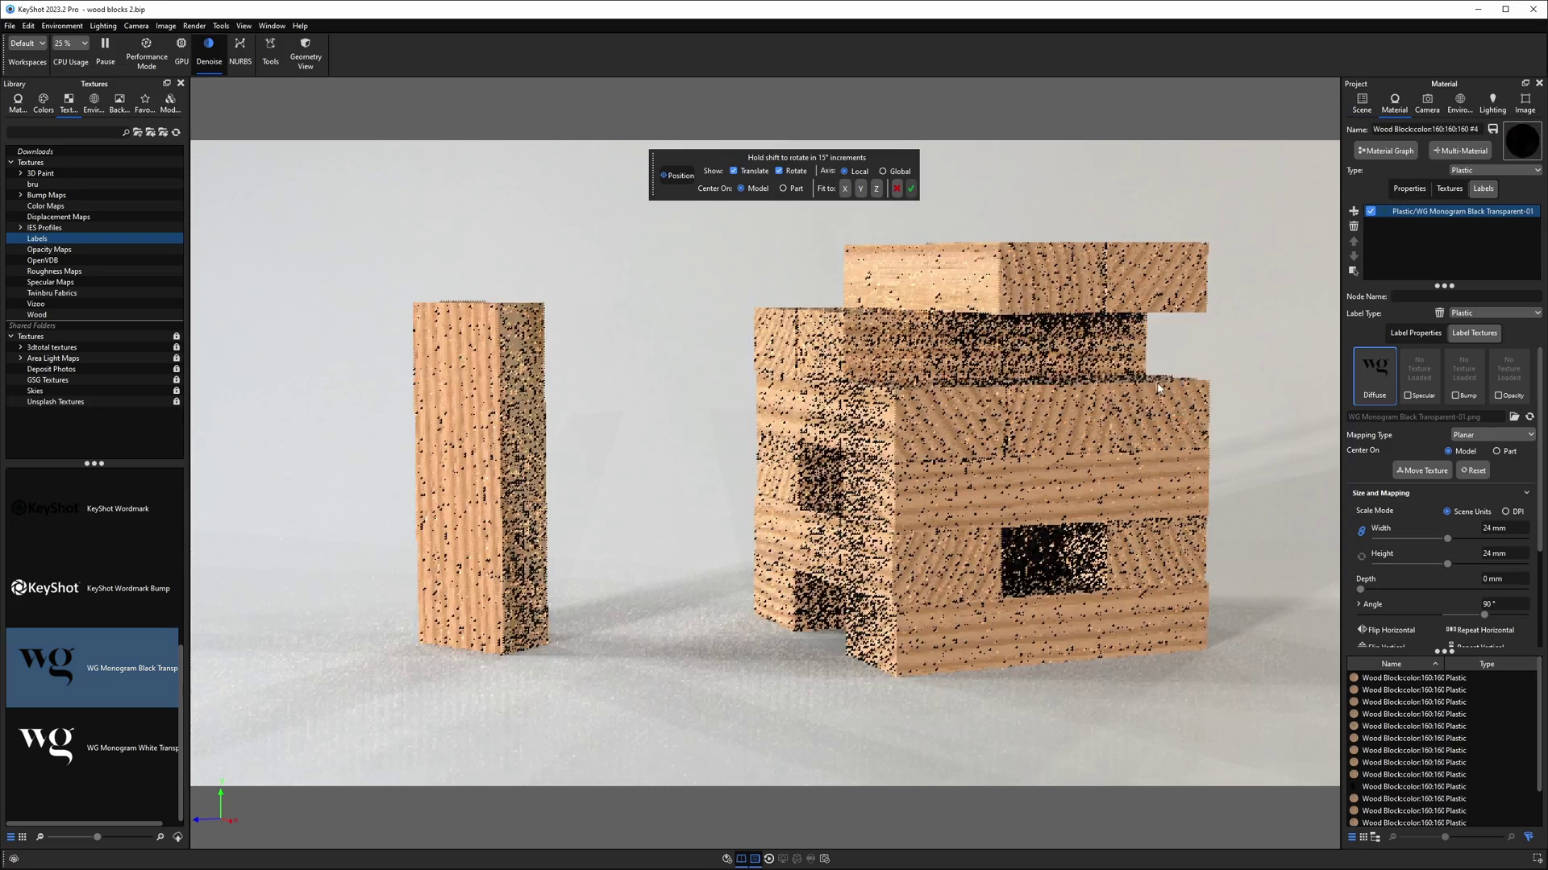
pyautogui.moveTo(1043, 401); pyautogui.dragTo(1187, 532)
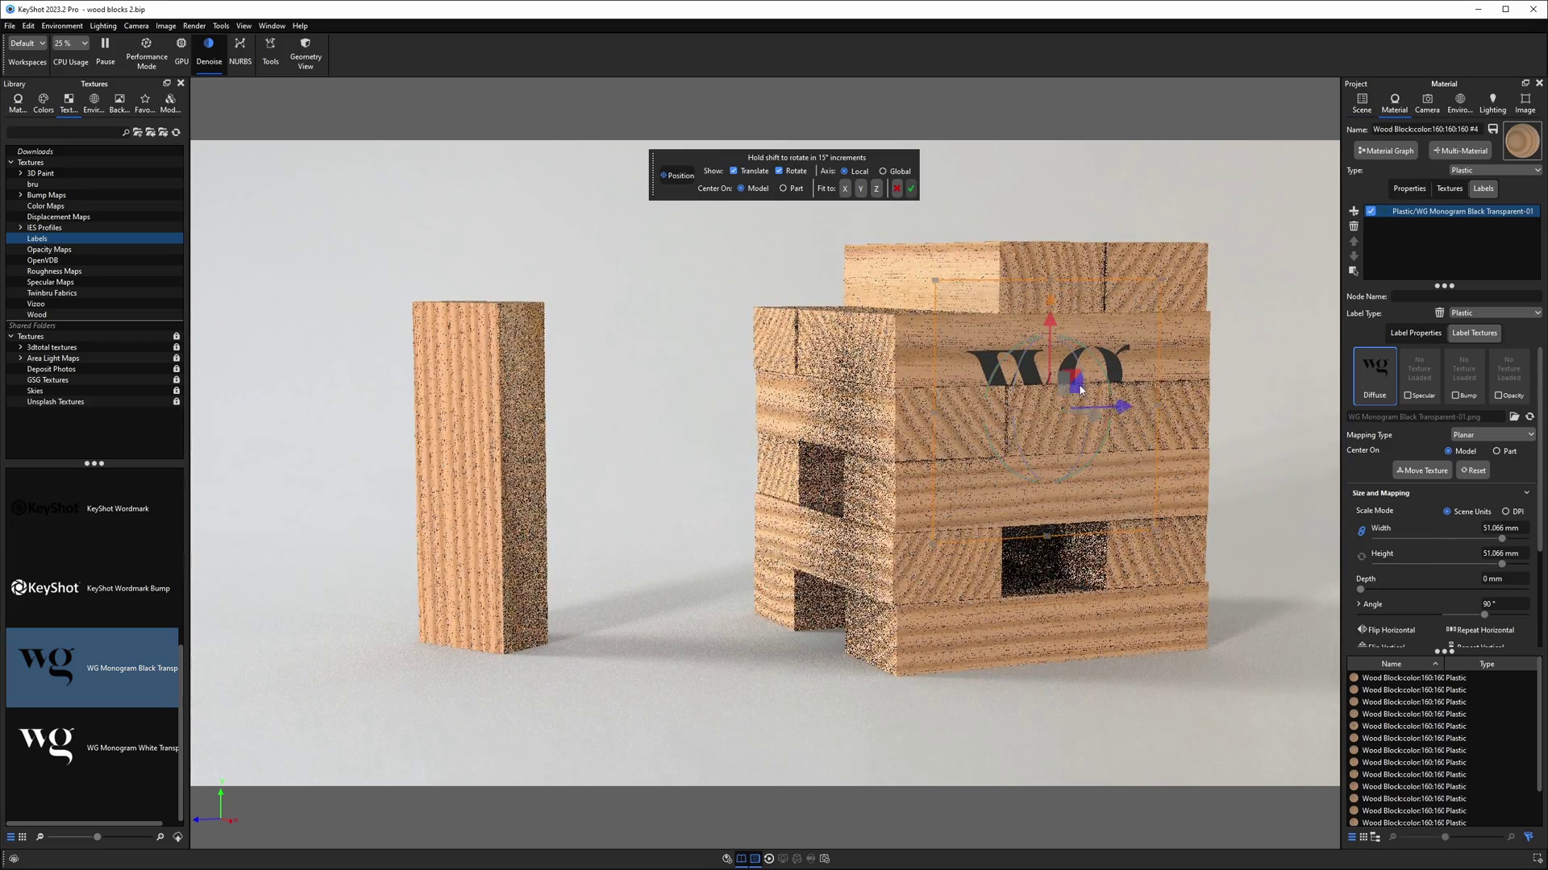
pyautogui.moveTo(1077, 385); pyautogui.dragTo(1122, 361)
pyautogui.moveTo(1189, 497); pyautogui.dragTo(1216, 524)
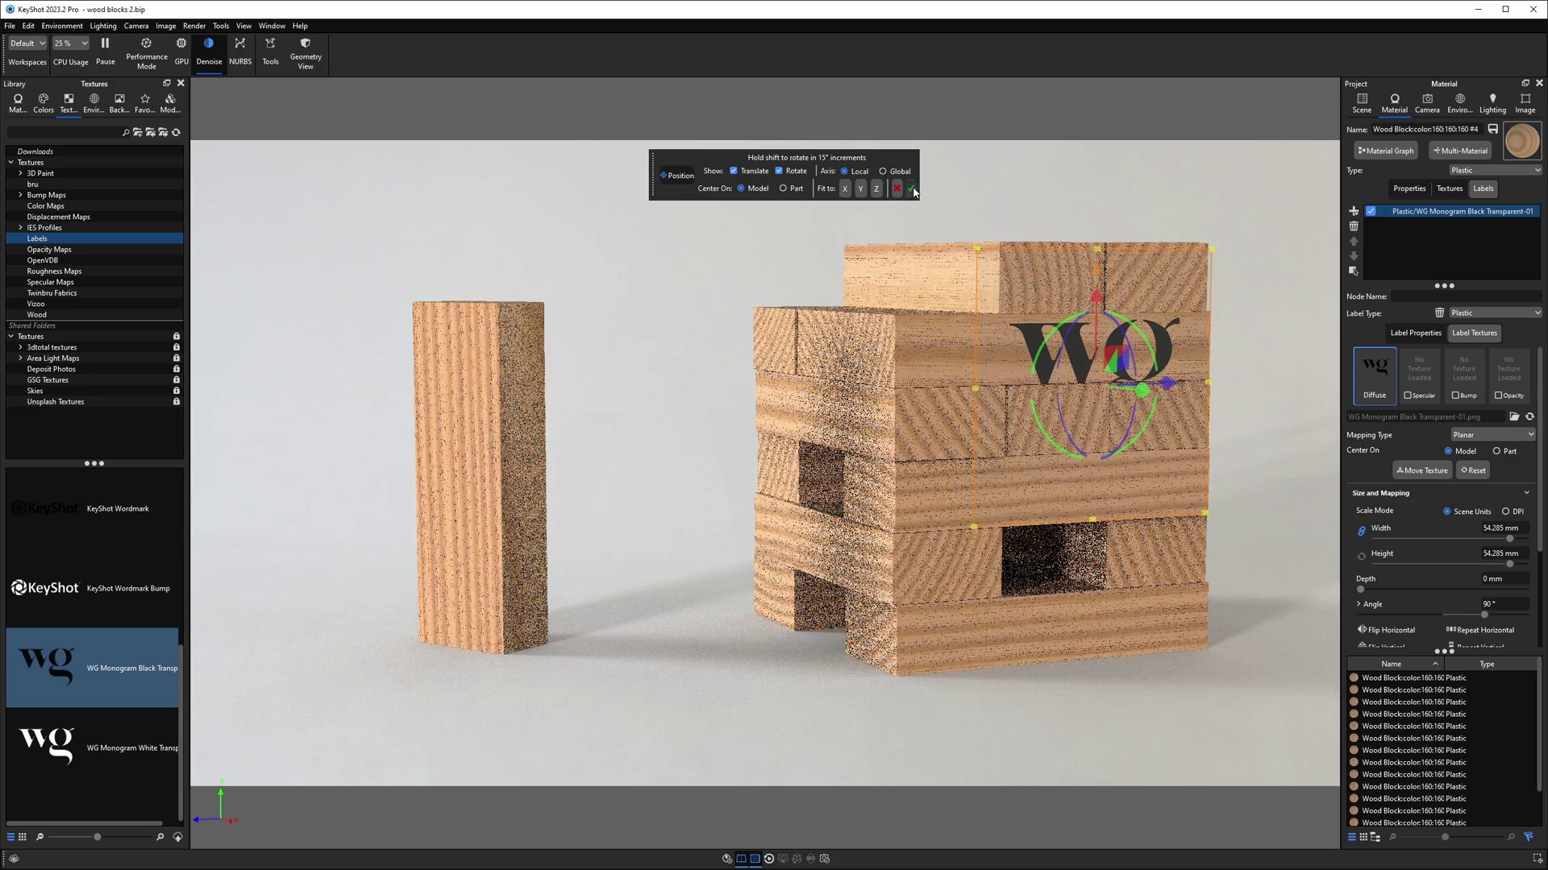
pyautogui.press('Return')
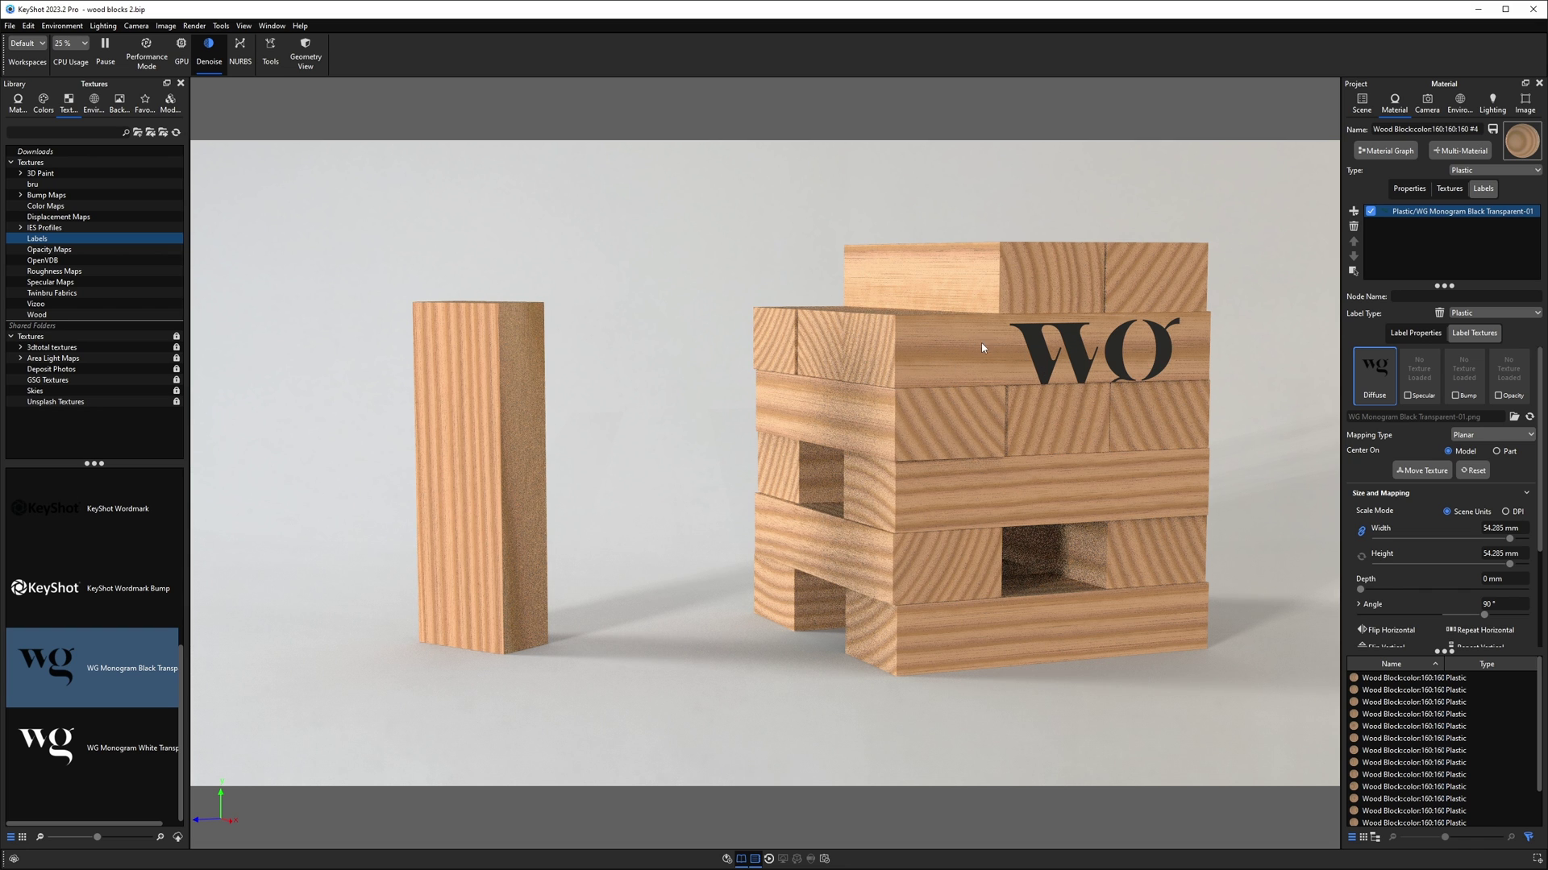
pyautogui.click(1361, 103)
# Copy the Plastic and Texture Map label nodes from the labelled block's material graph.
pyautogui.click(1109, 357)
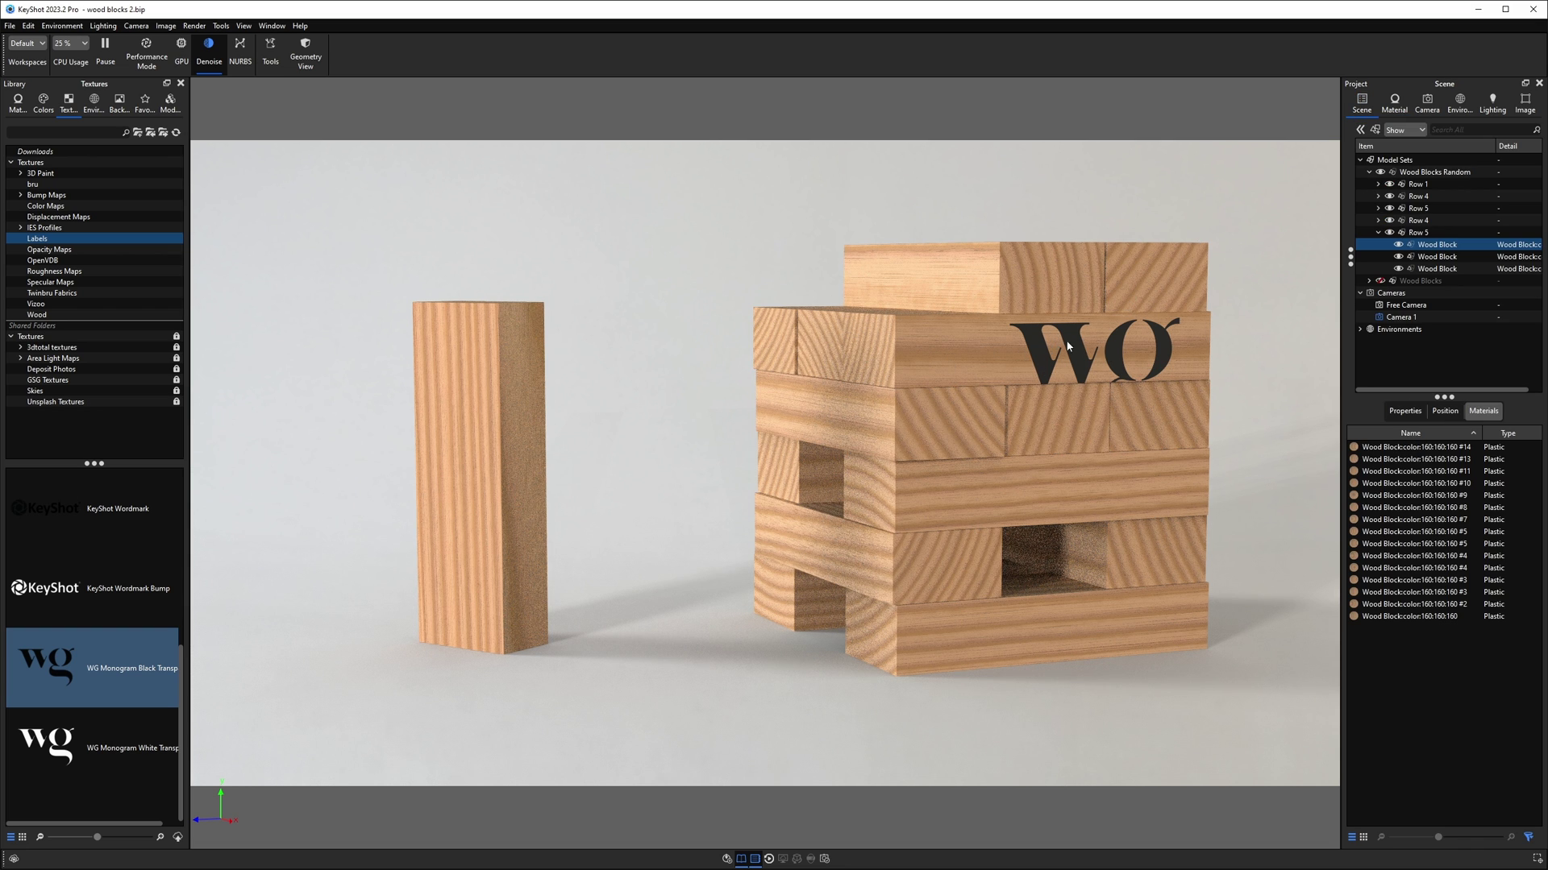
pyautogui.click(1068, 408)
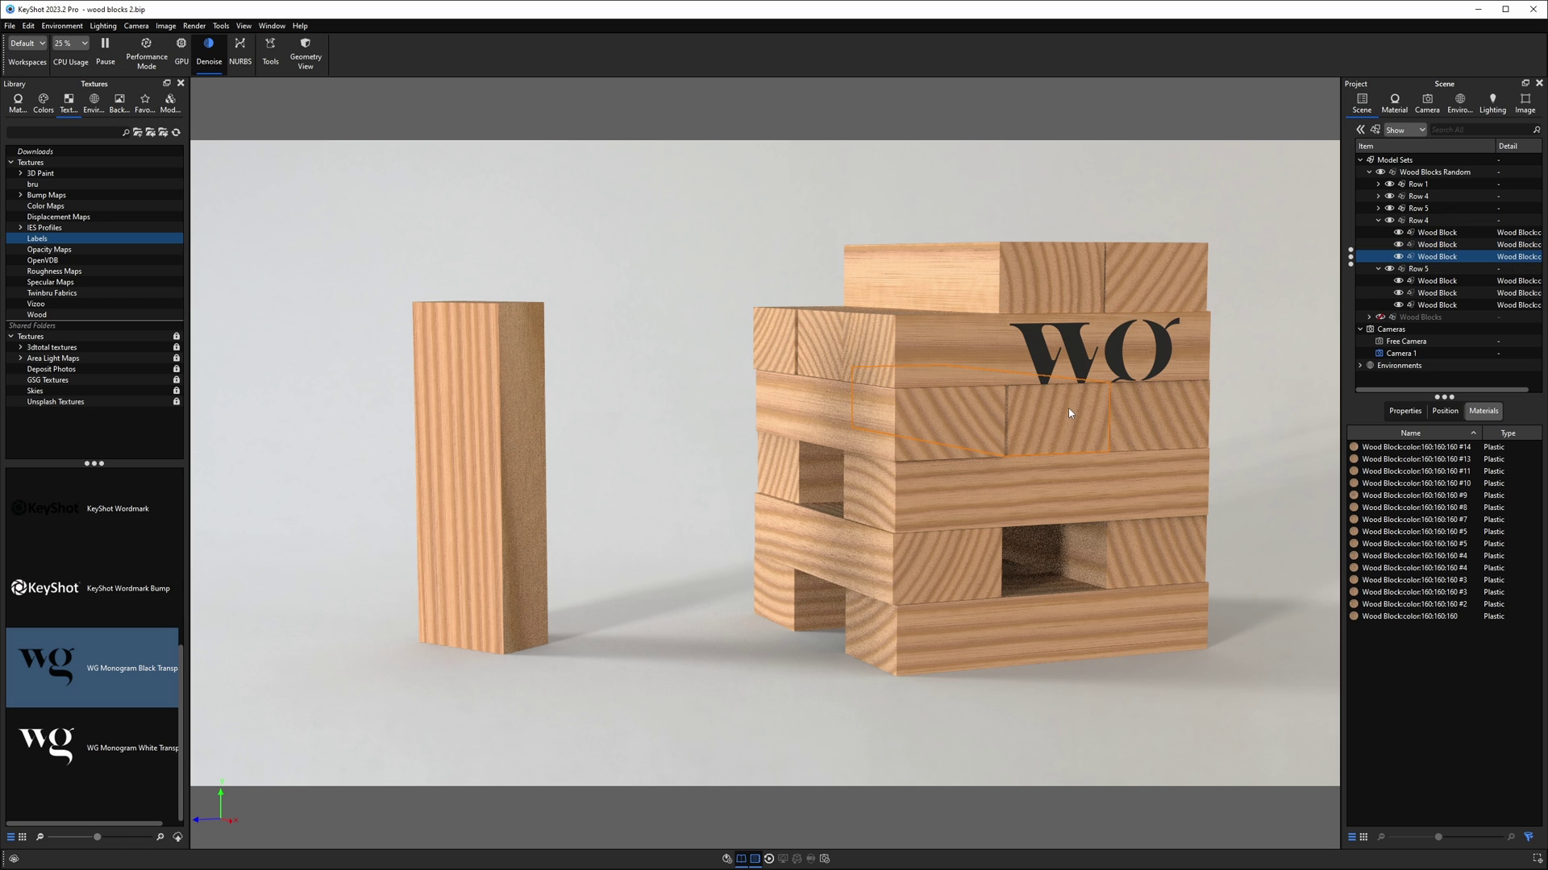
pyautogui.click(1244, 365)
pyautogui.doubleClick(1101, 349)
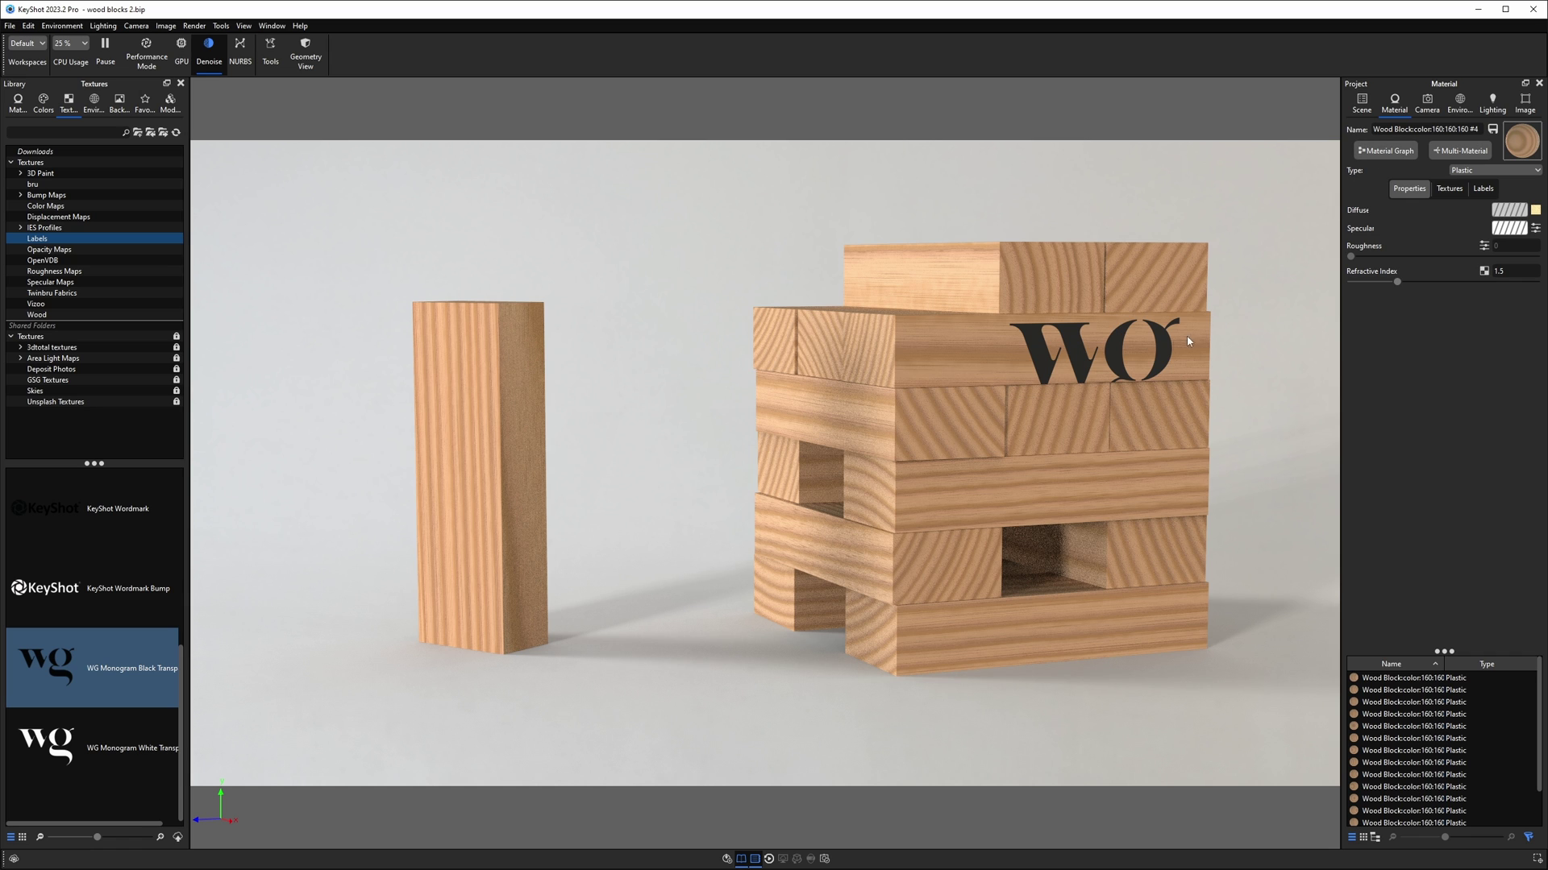
pyautogui.click(1383, 154)
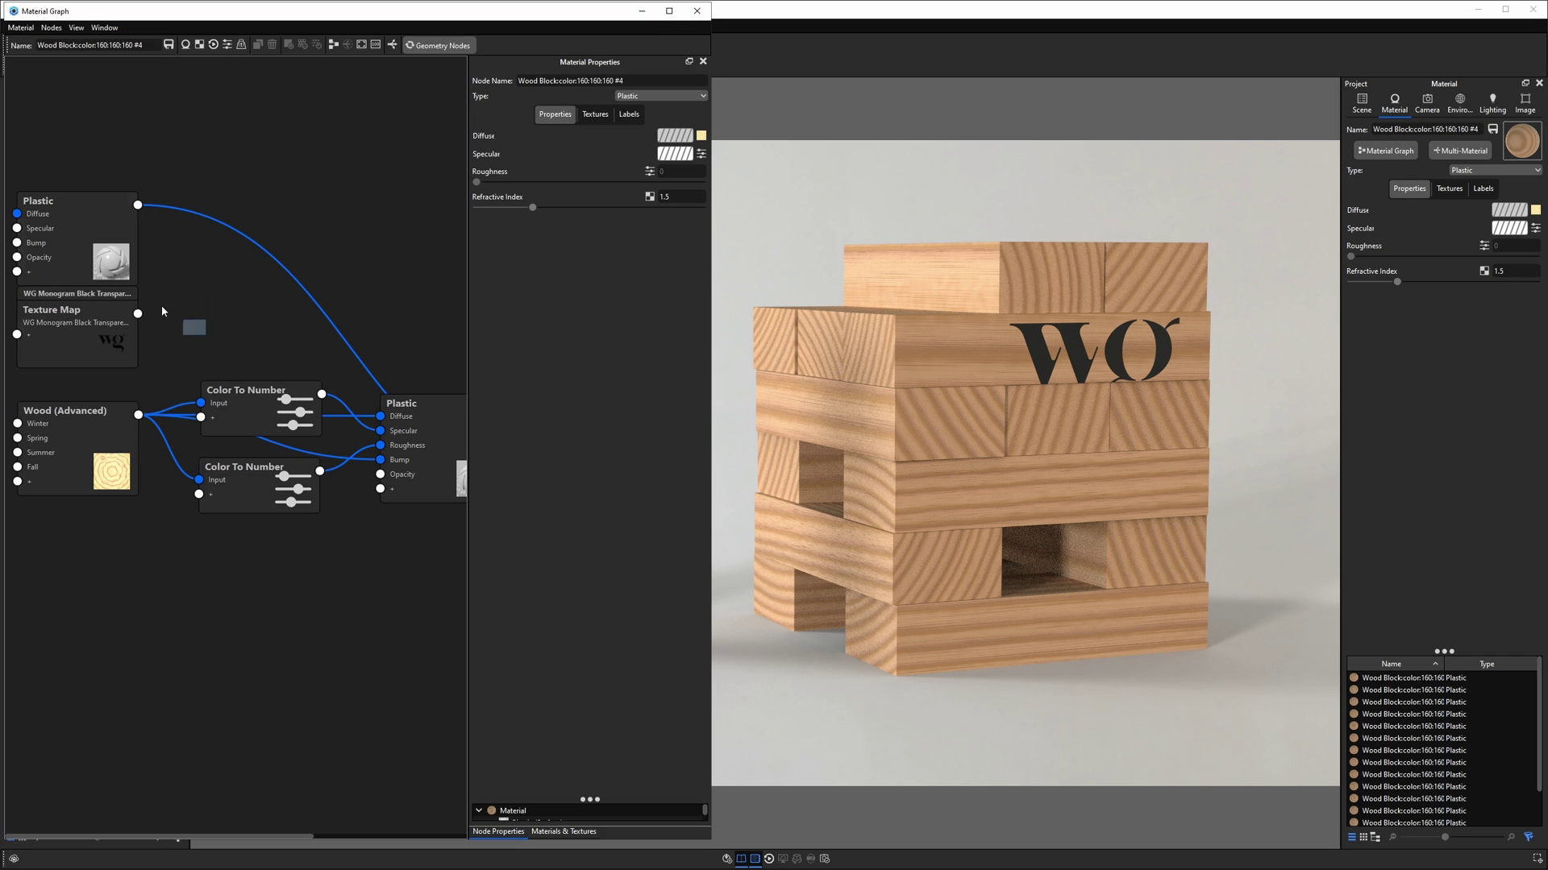
pyautogui.moveTo(149, 303); pyautogui.dragTo(58, 224)
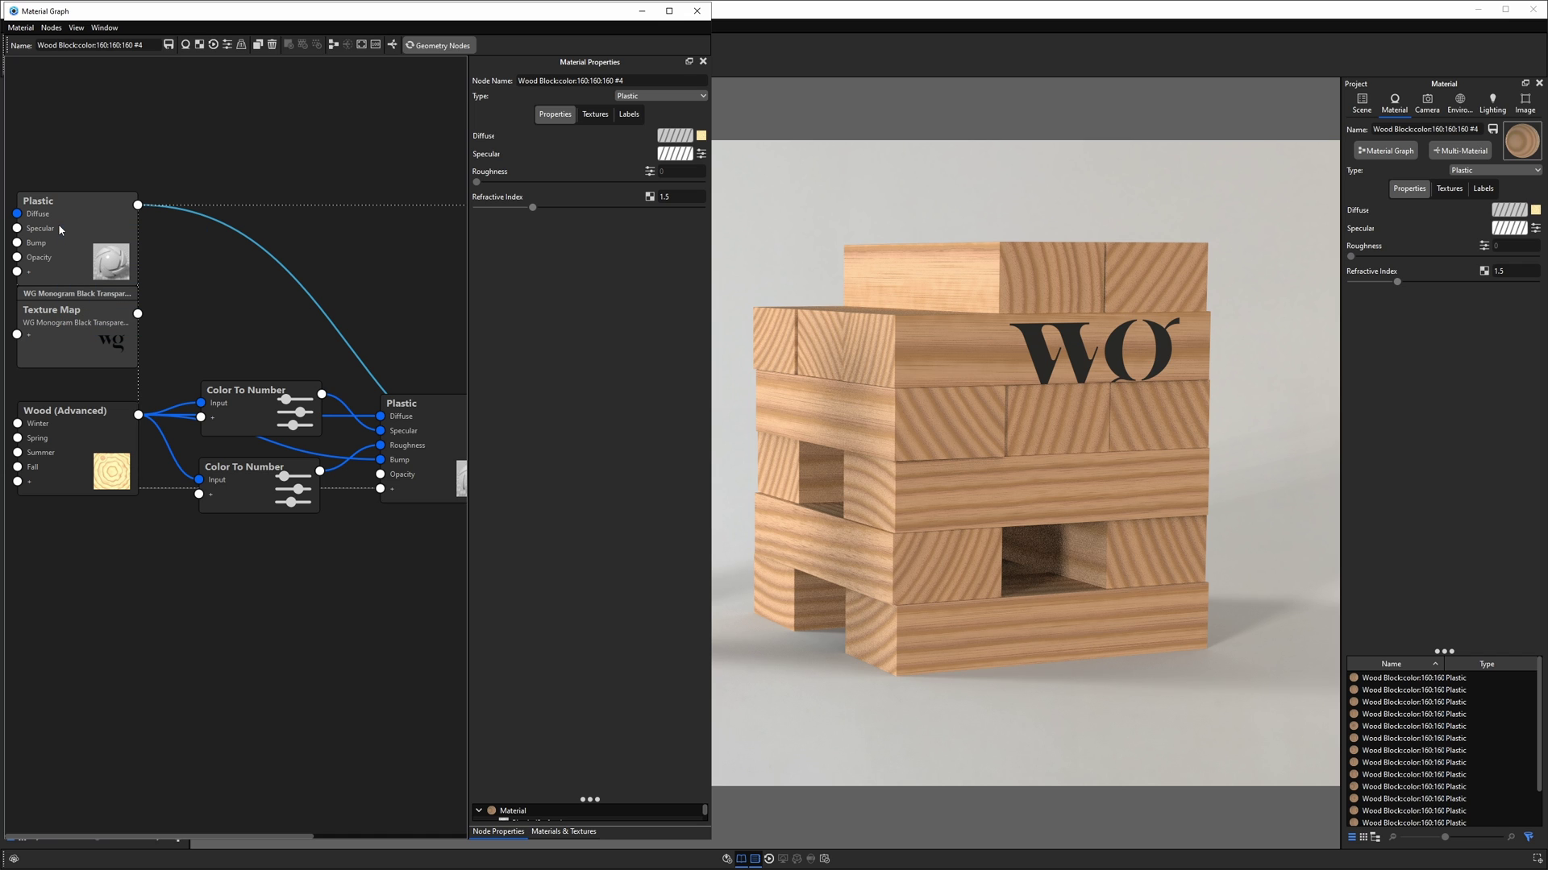
pyautogui.click(697, 10)
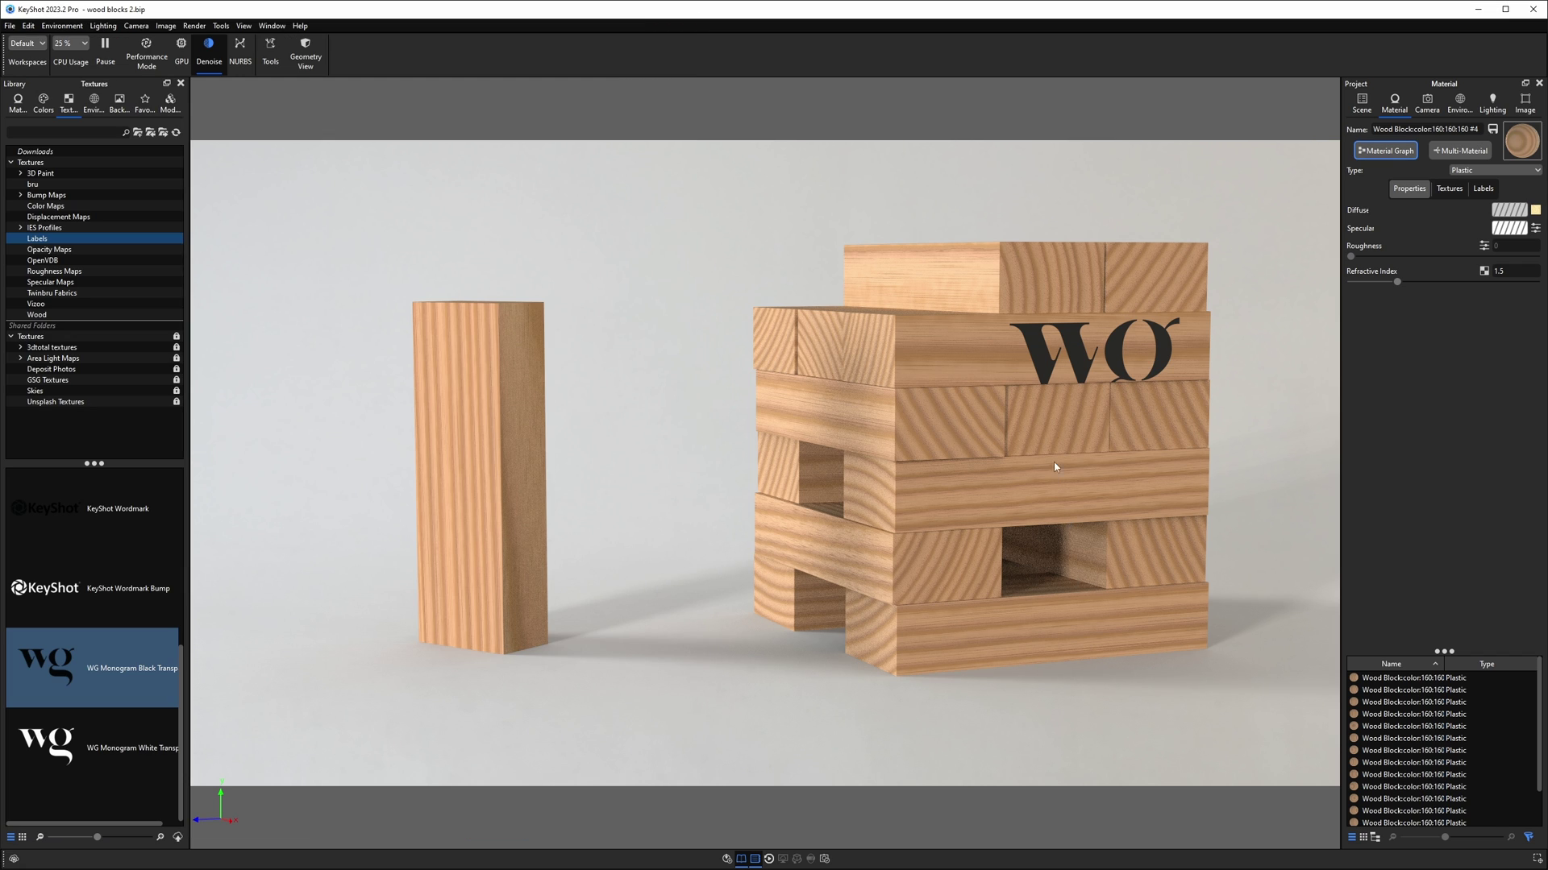
# Paste the label nodes into another block material's graph and reposition them.
pyautogui.click(1385, 151)
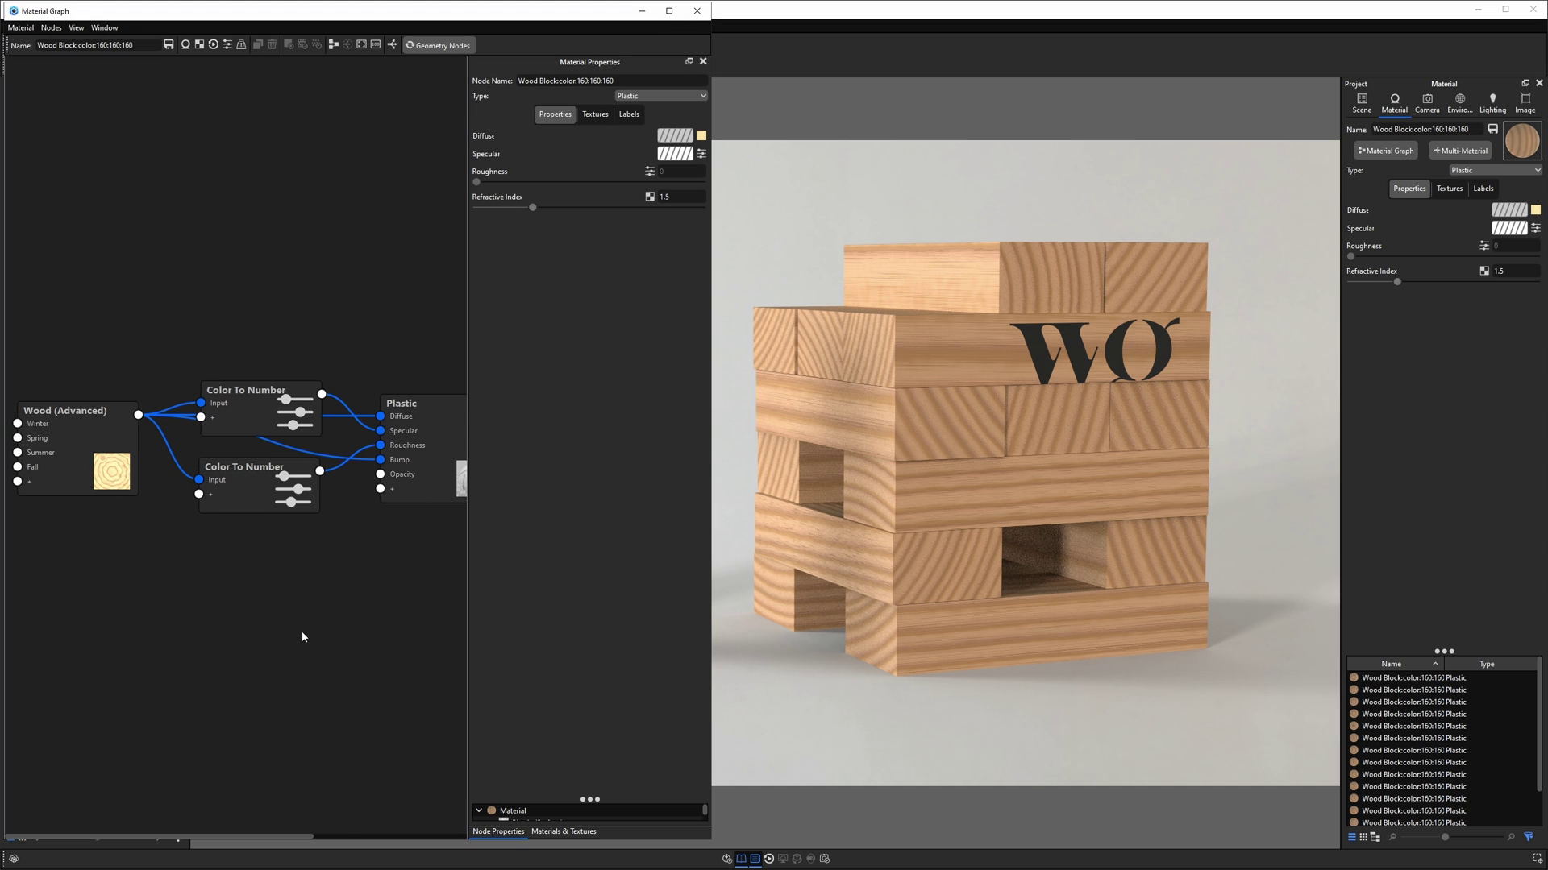
pyautogui.rightClick(168, 561)
pyautogui.click(188, 568)
pyautogui.moveTo(90, 377); pyautogui.dragTo(375, 475)
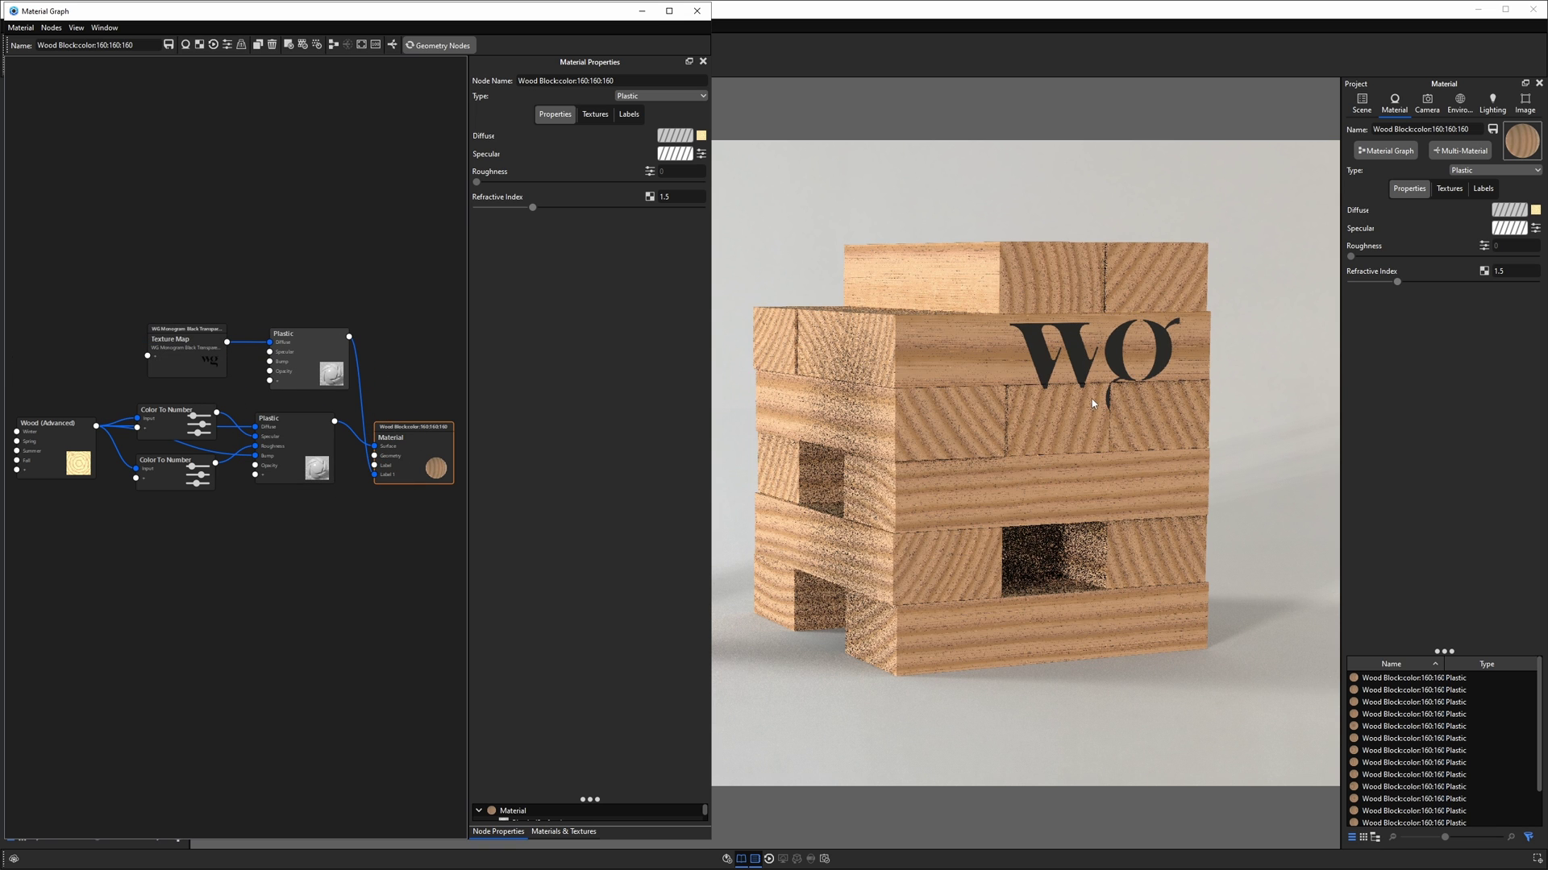
pyautogui.click(696, 11)
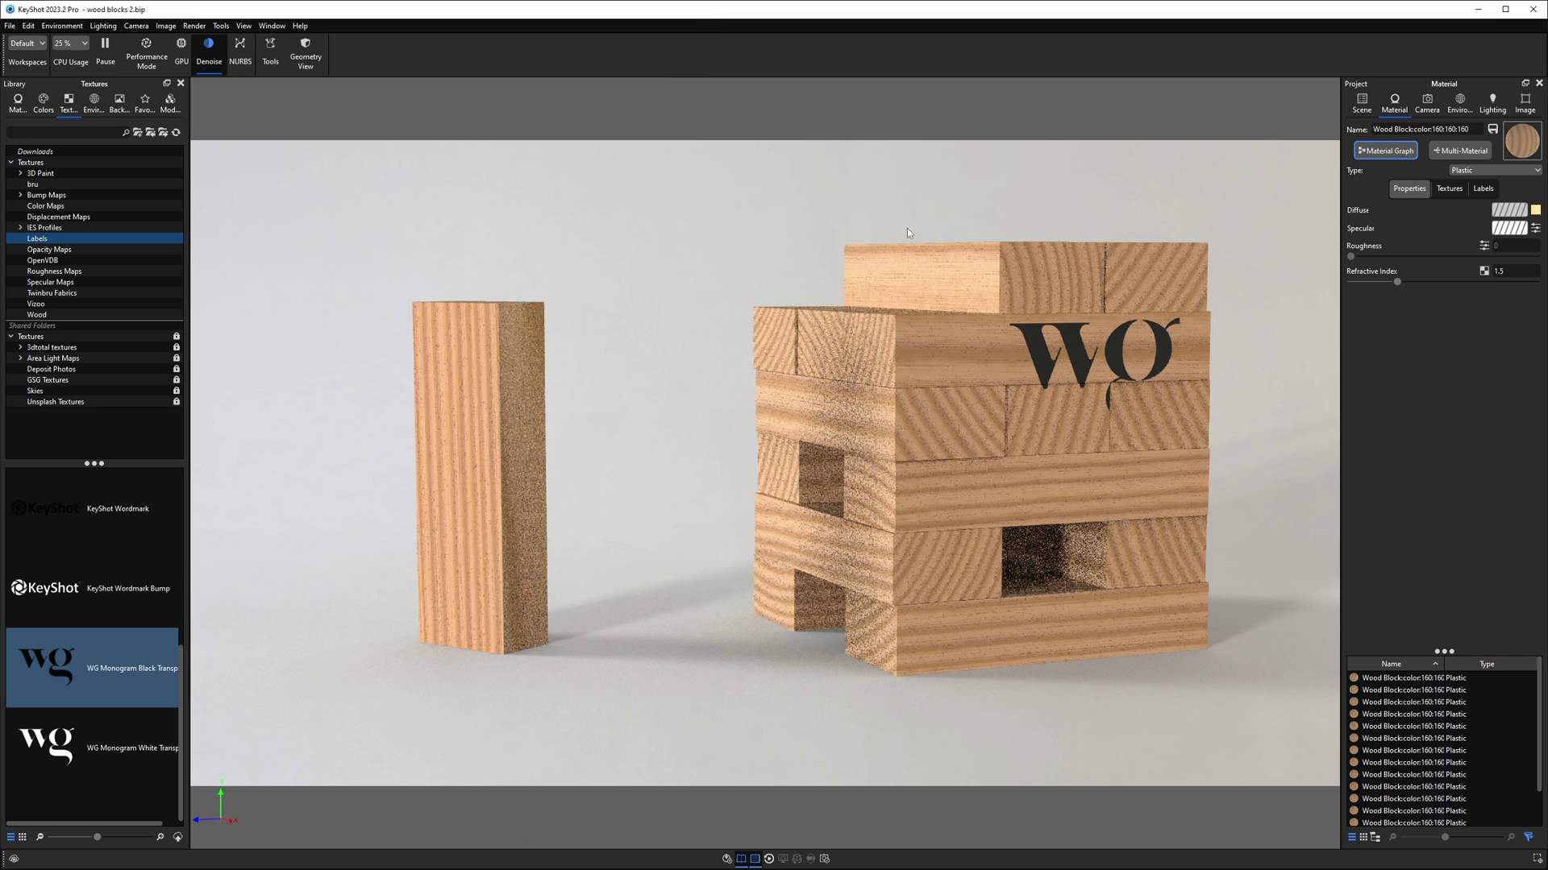
# Paste the label nodes into block #5's material graph and wire Plastic into its Label input.
pyautogui.doubleClick(1148, 396)
pyautogui.click(1386, 151)
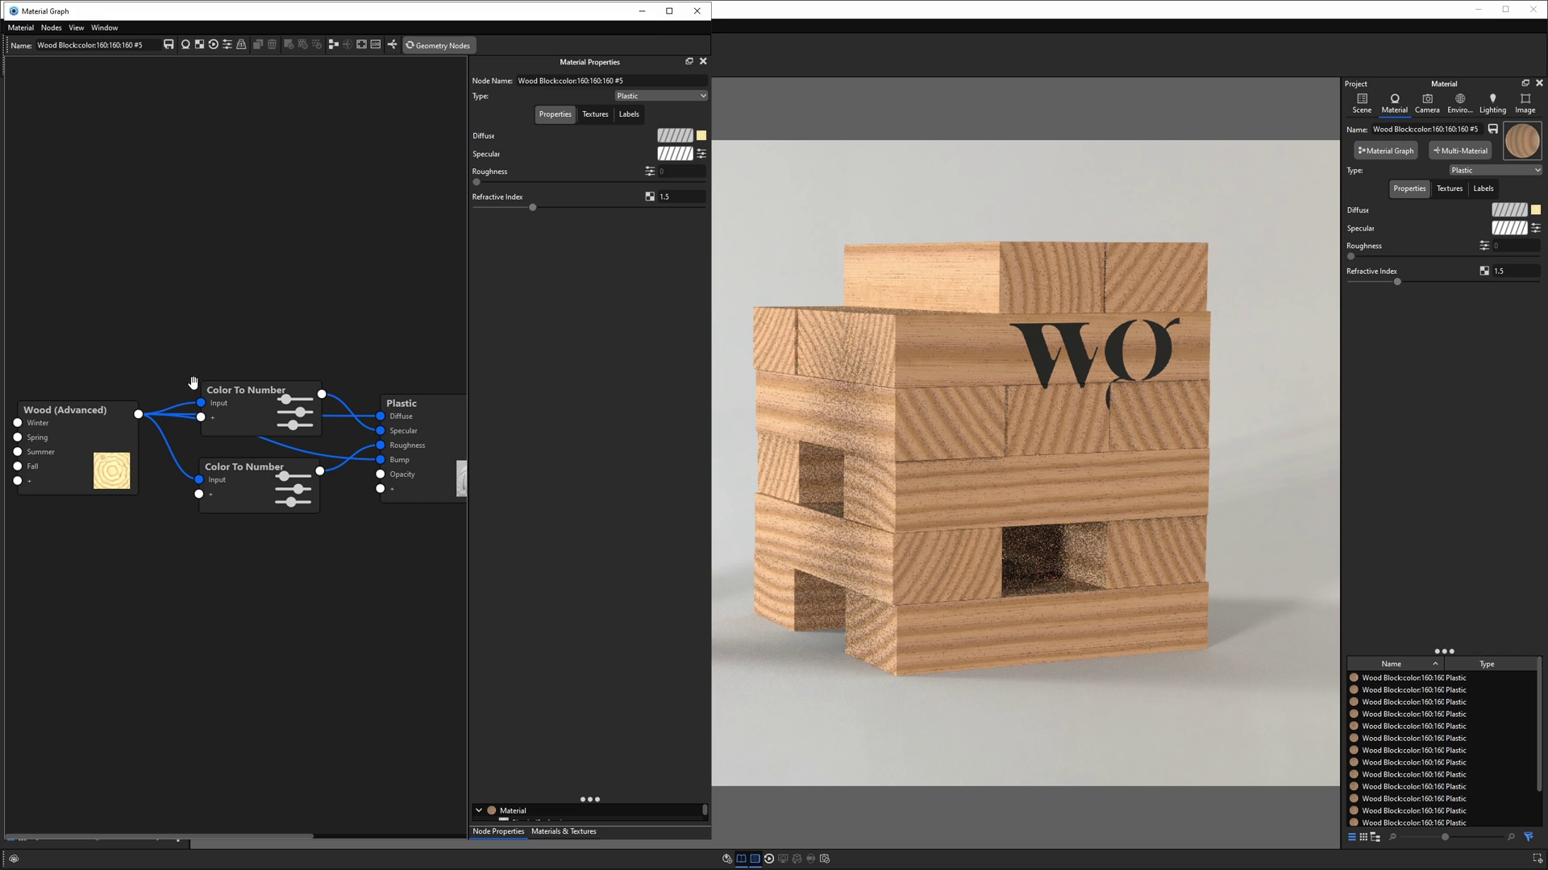
pyautogui.hotkey('ctrl', 'v')
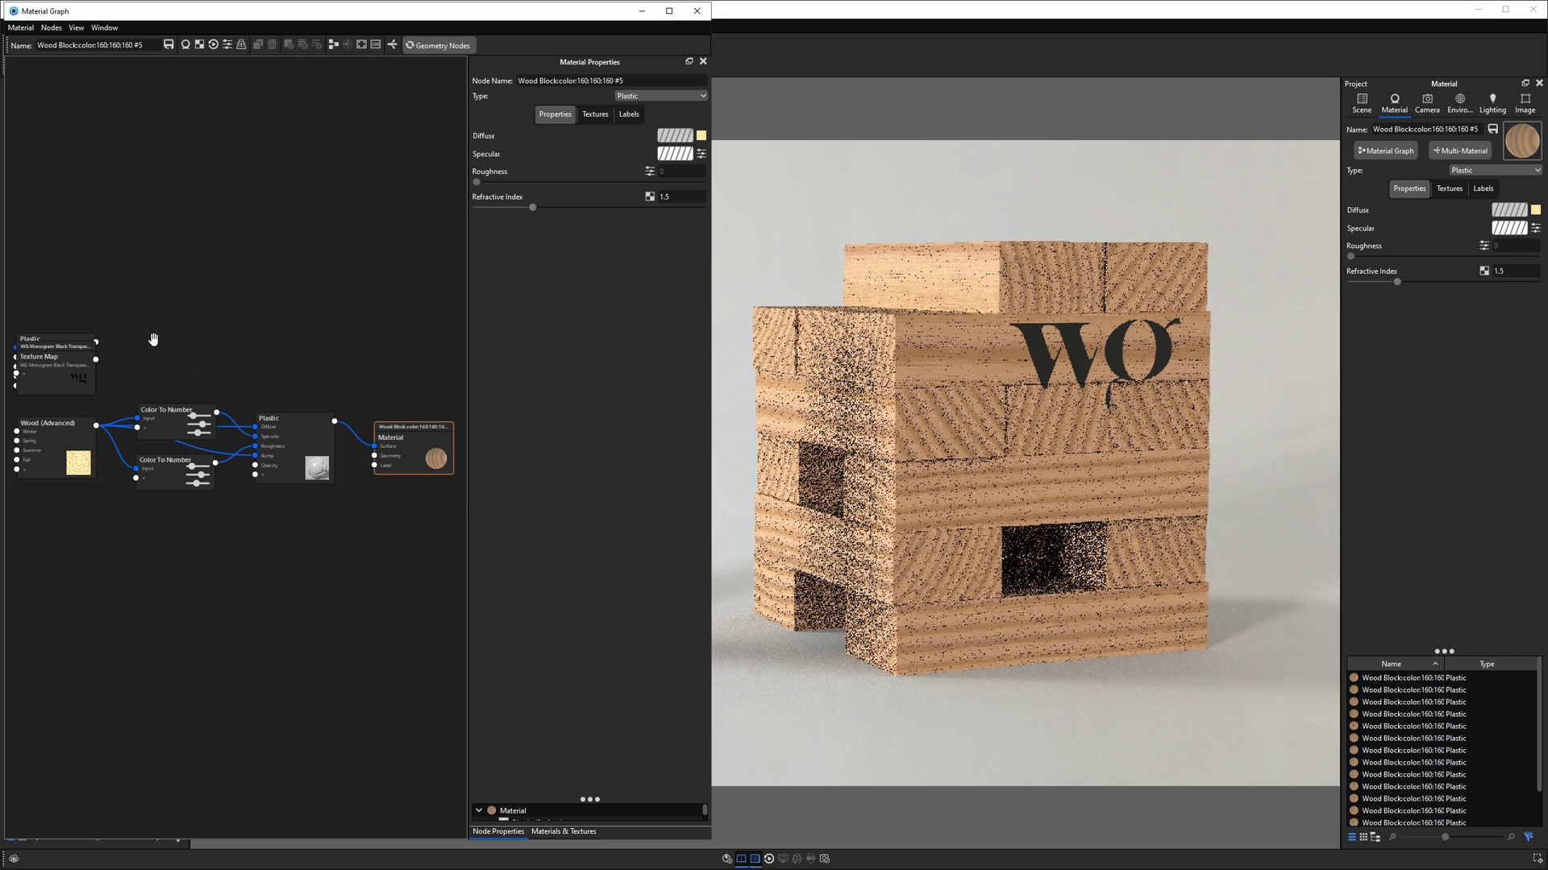
pyautogui.moveTo(62, 382); pyautogui.dragTo(200, 343)
pyautogui.moveTo(32, 339); pyautogui.dragTo(383, 466)
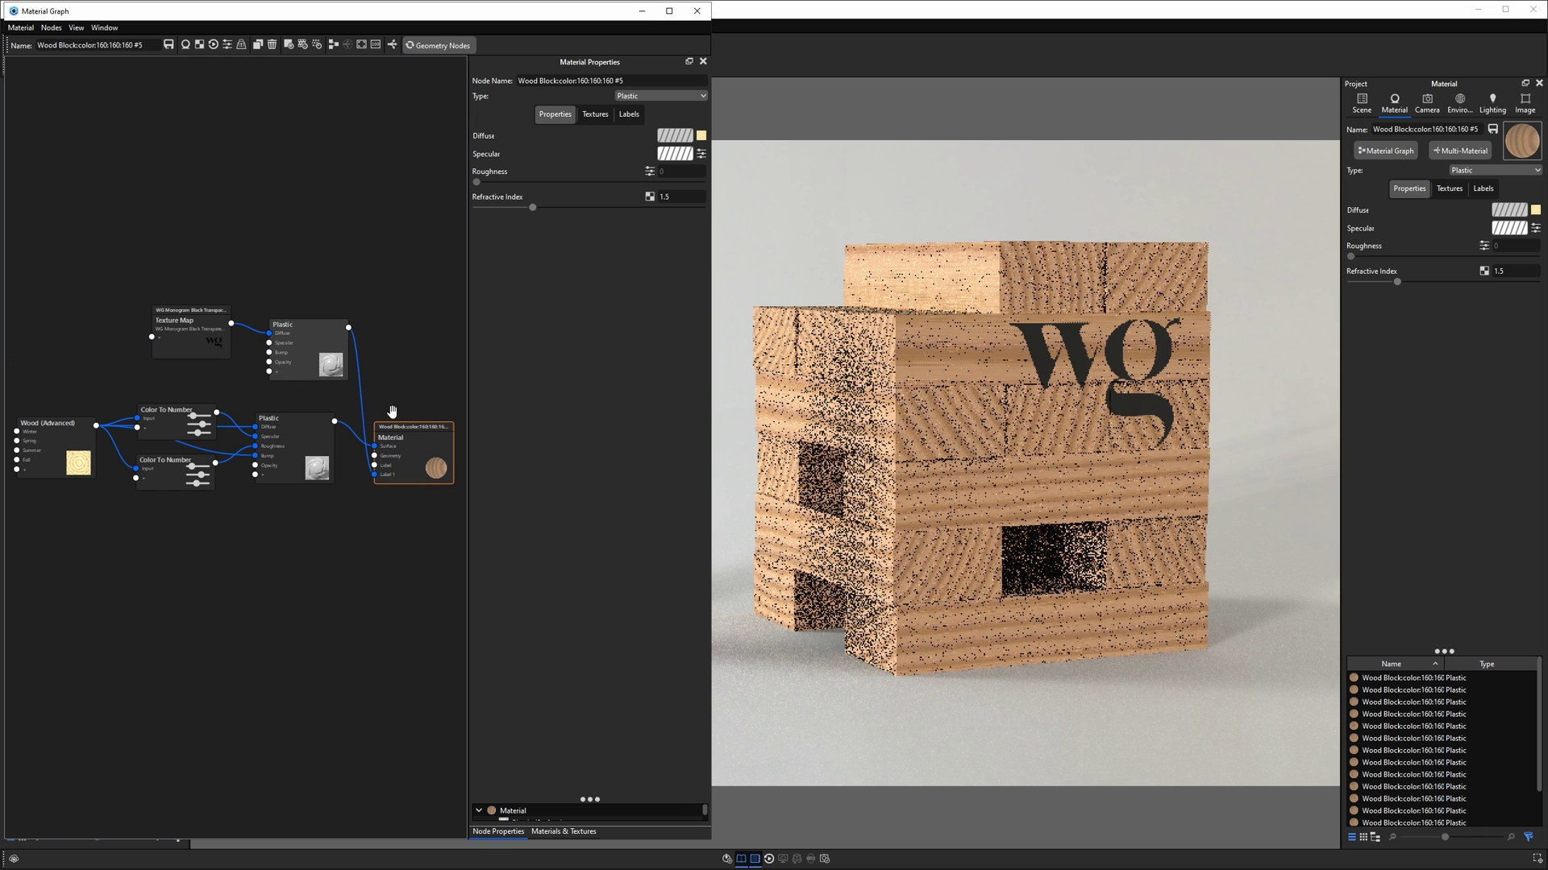
pyautogui.click(696, 11)
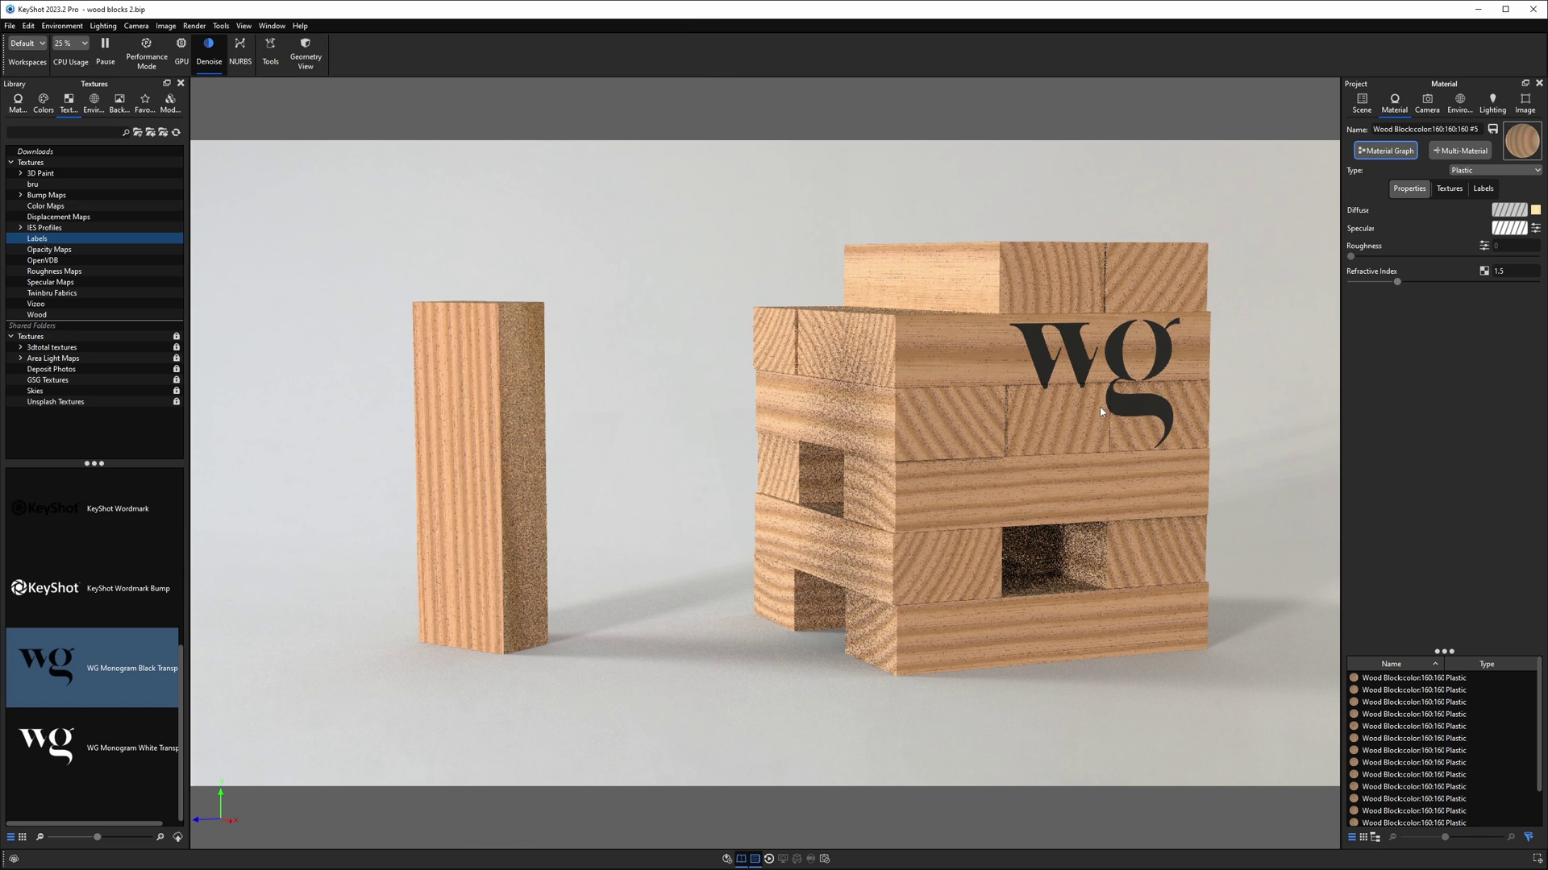
# Slide block #4's WG monogram texture slightly upward with Move Texture and confirm it.
pyautogui.doubleClick(1116, 352)
pyautogui.click(1397, 152)
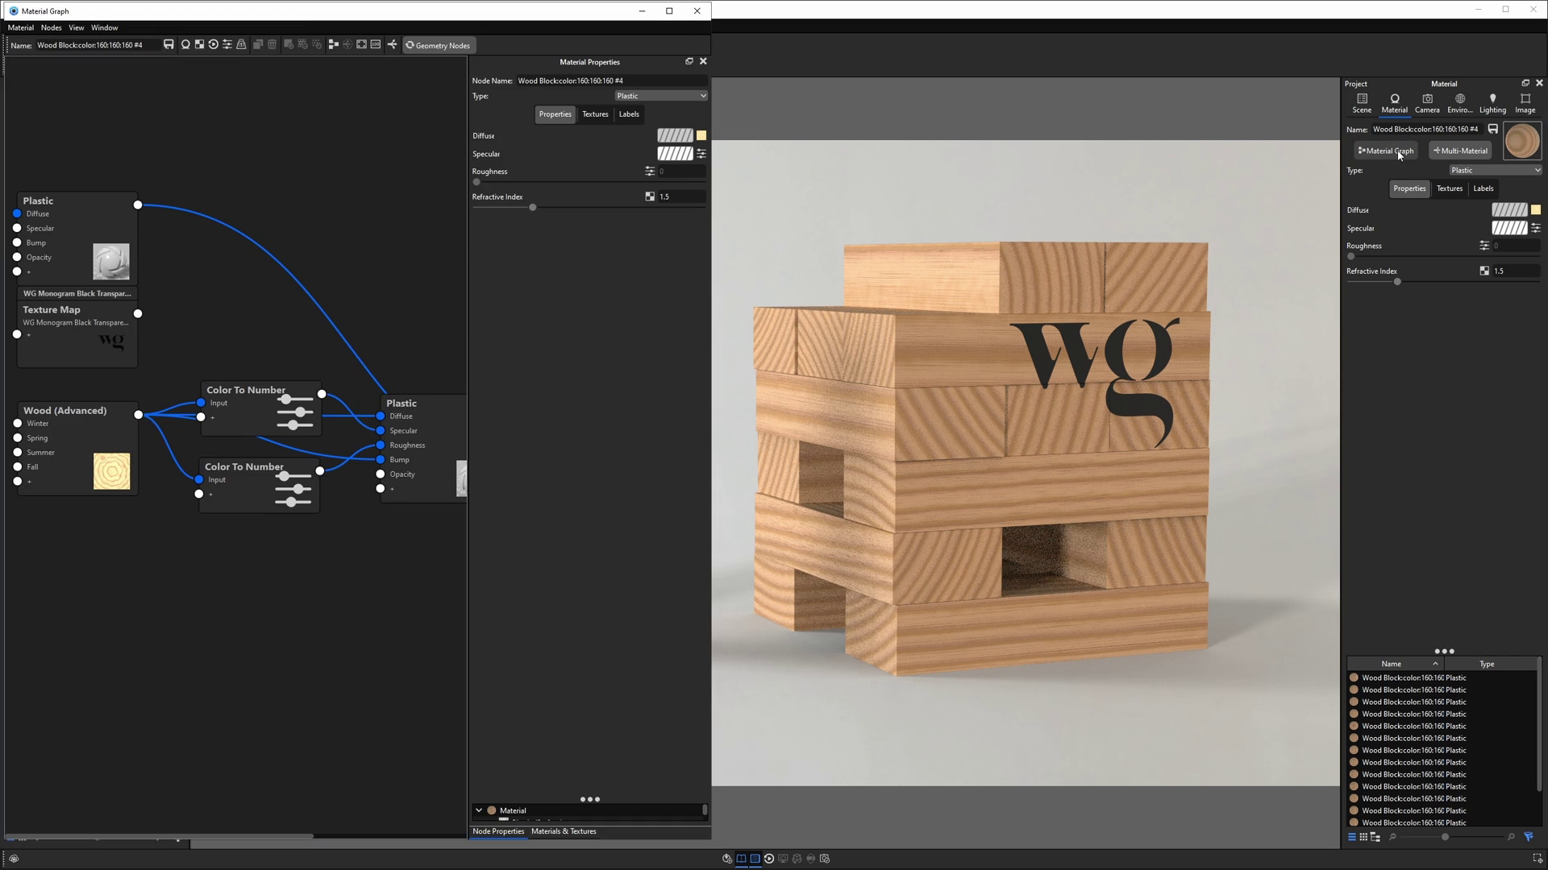
pyautogui.moveTo(94, 236); pyautogui.dragTo(414, 240)
pyautogui.click(75, 314)
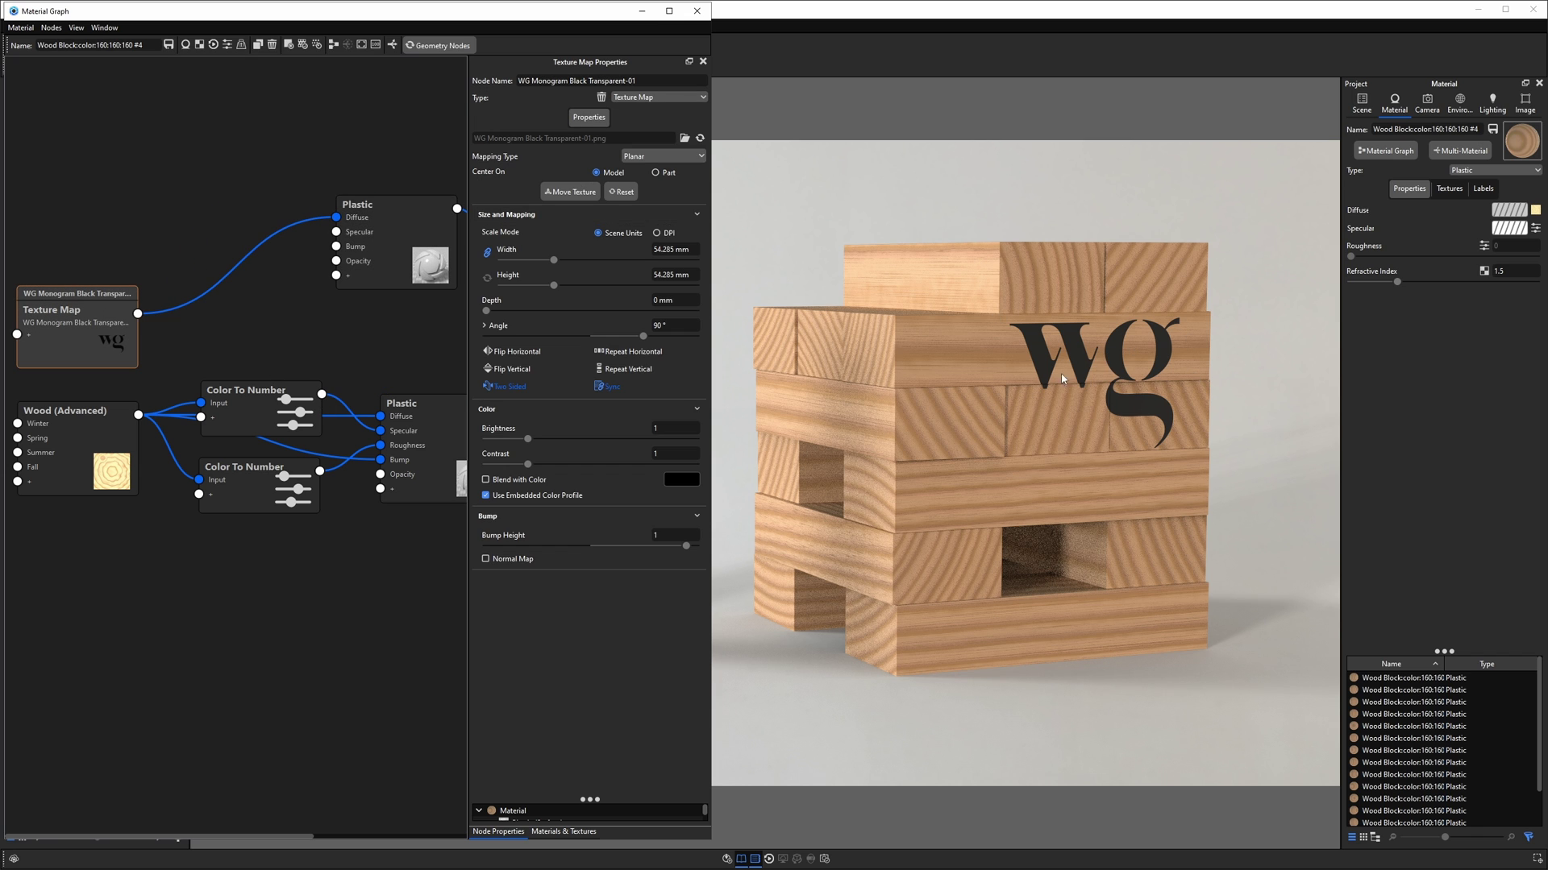
pyautogui.click(570, 192)
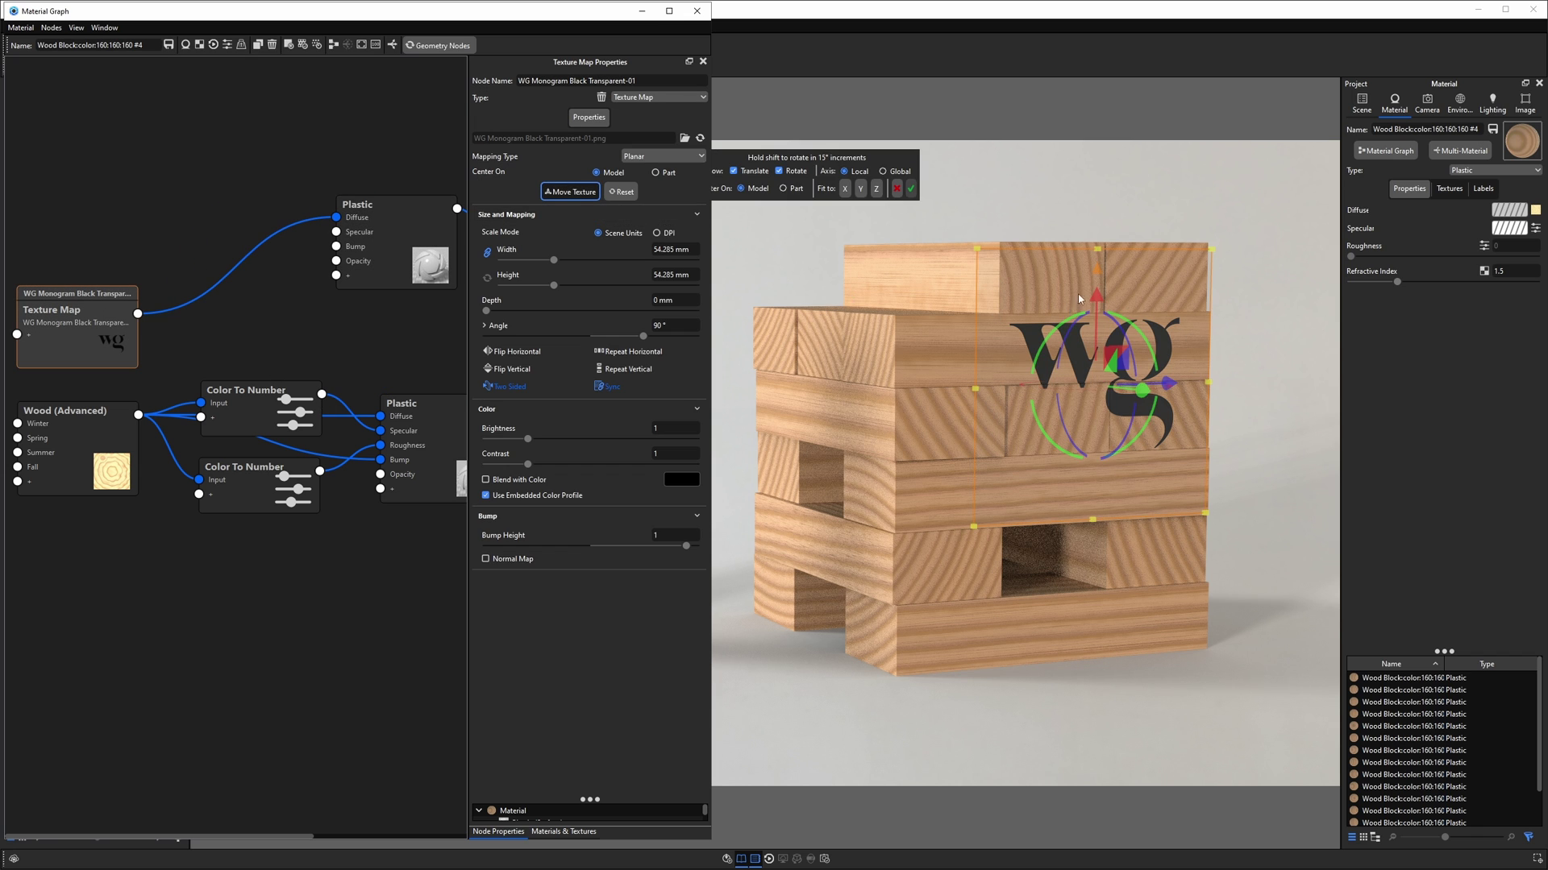
pyautogui.moveTo(1083, 299)
pyautogui.mouseDown()
pyautogui.moveTo(1092, 257)
pyautogui.moveTo(1089, 292)
pyautogui.moveTo(1091, 273)
pyautogui.mouseUp()
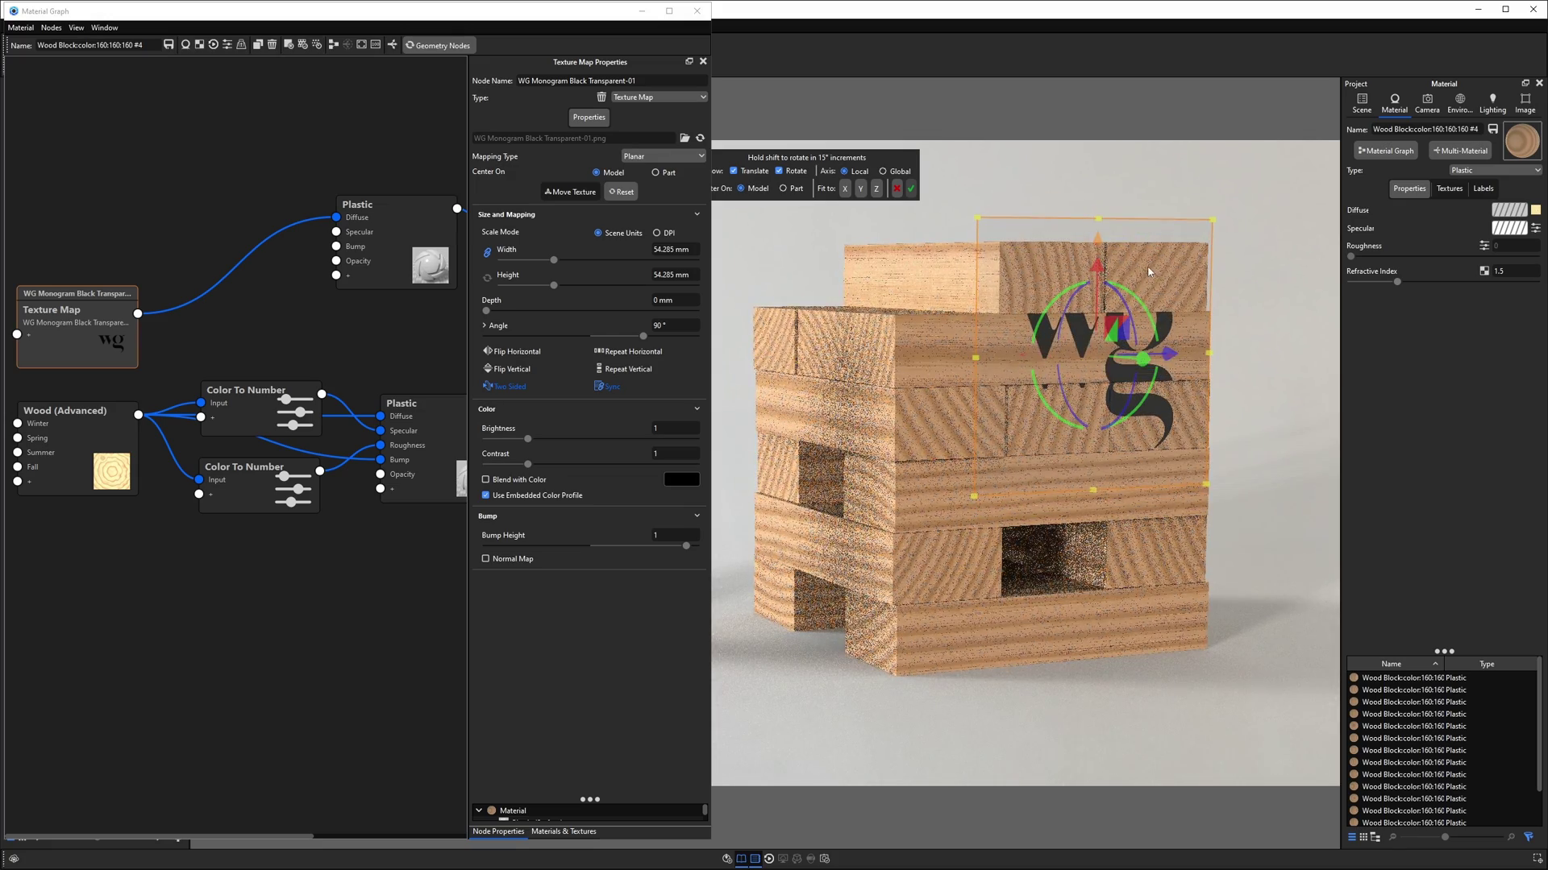
pyautogui.click(910, 189)
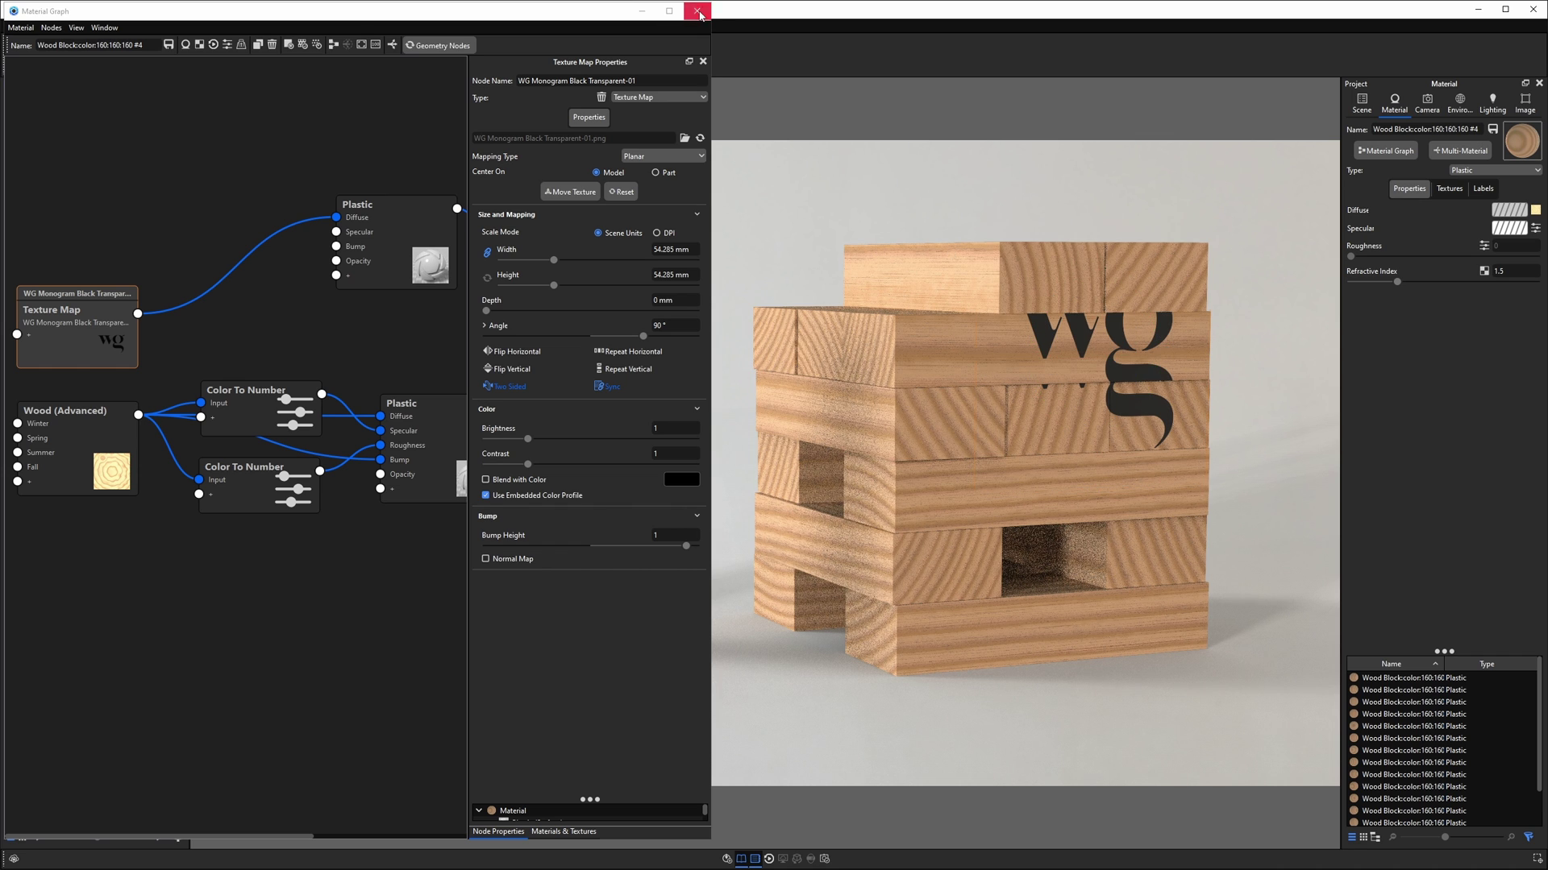
pyautogui.moveTo(426, 226); pyautogui.dragTo(278, 236)
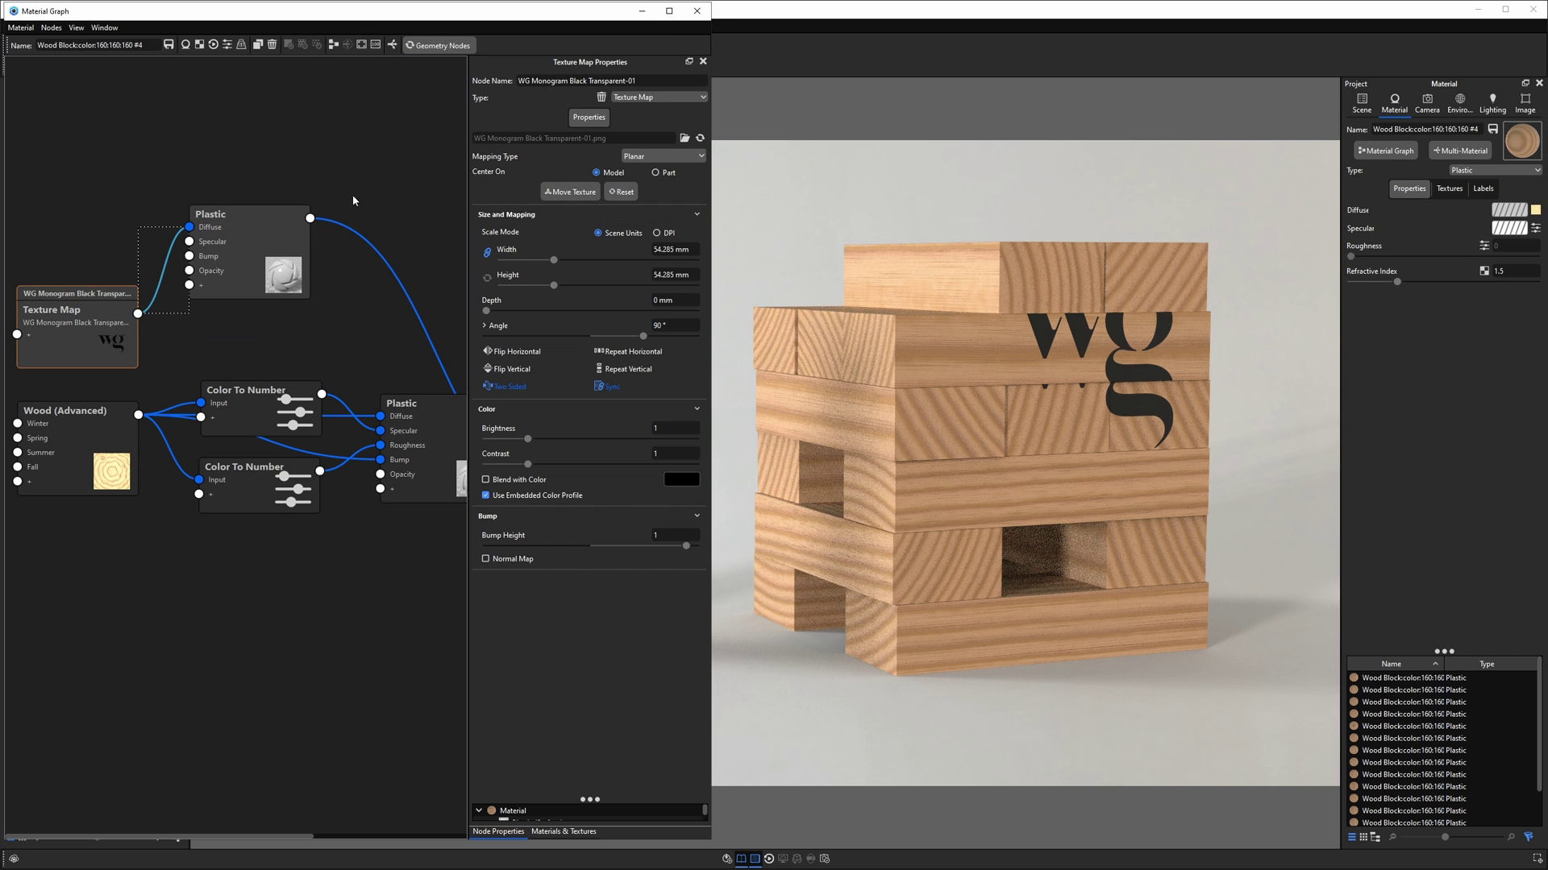
# Paste the label nodes into block #11's material graph and wire Plastic to its Label input.
pyautogui.click(697, 11)
pyautogui.doubleClick(1071, 286)
pyautogui.click(1385, 151)
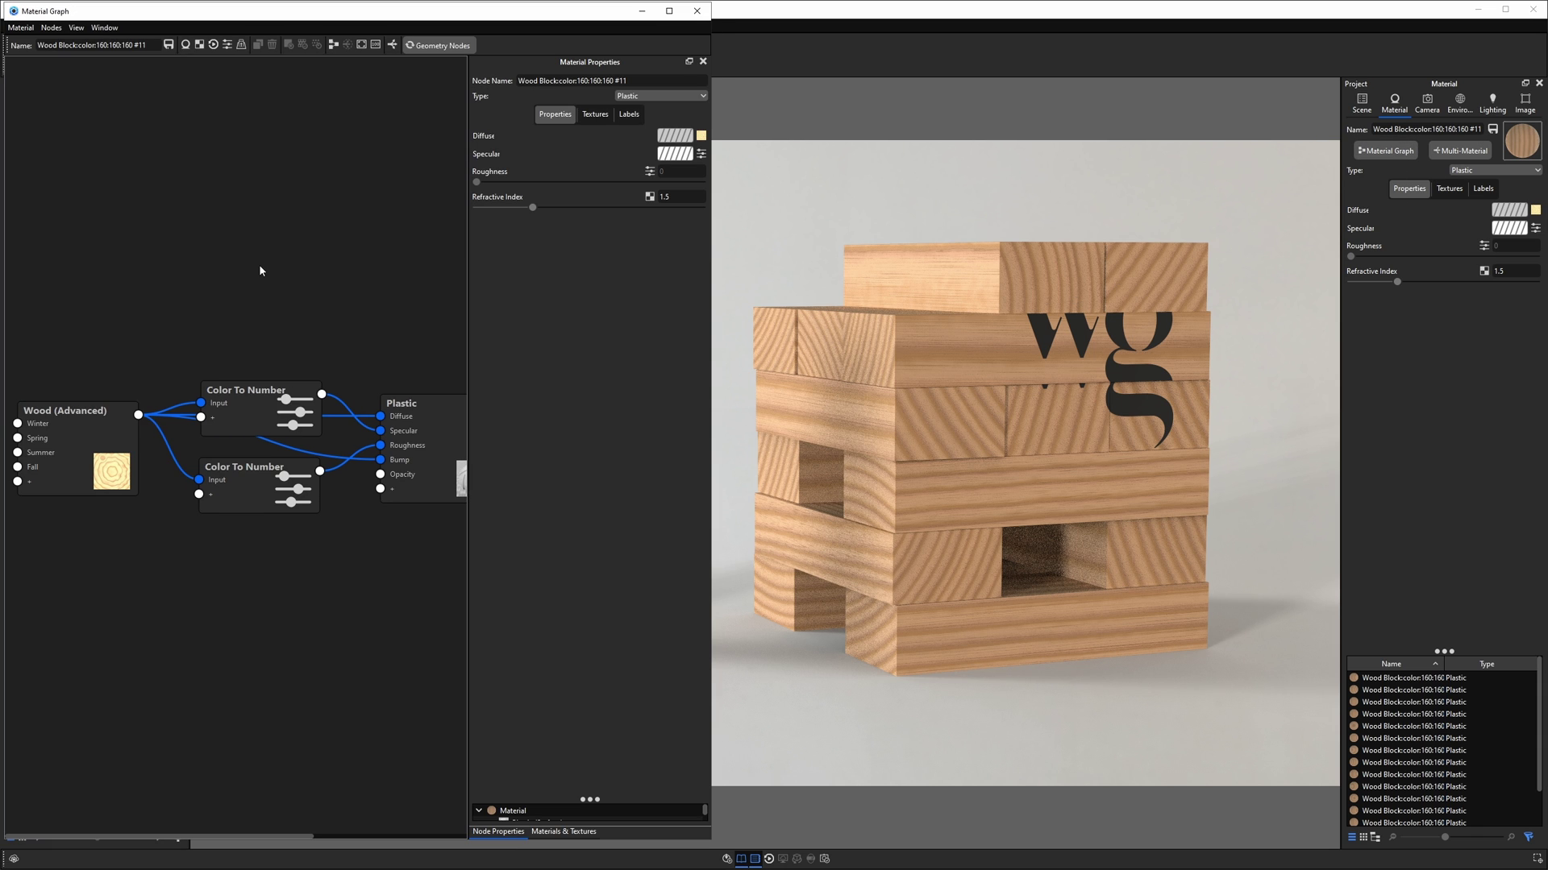
pyautogui.hotkey('ctrl', 'v')
pyautogui.scroll(-3, 267, 271)
pyautogui.moveTo(310, 361); pyautogui.dragTo(274, 360, button='middle')
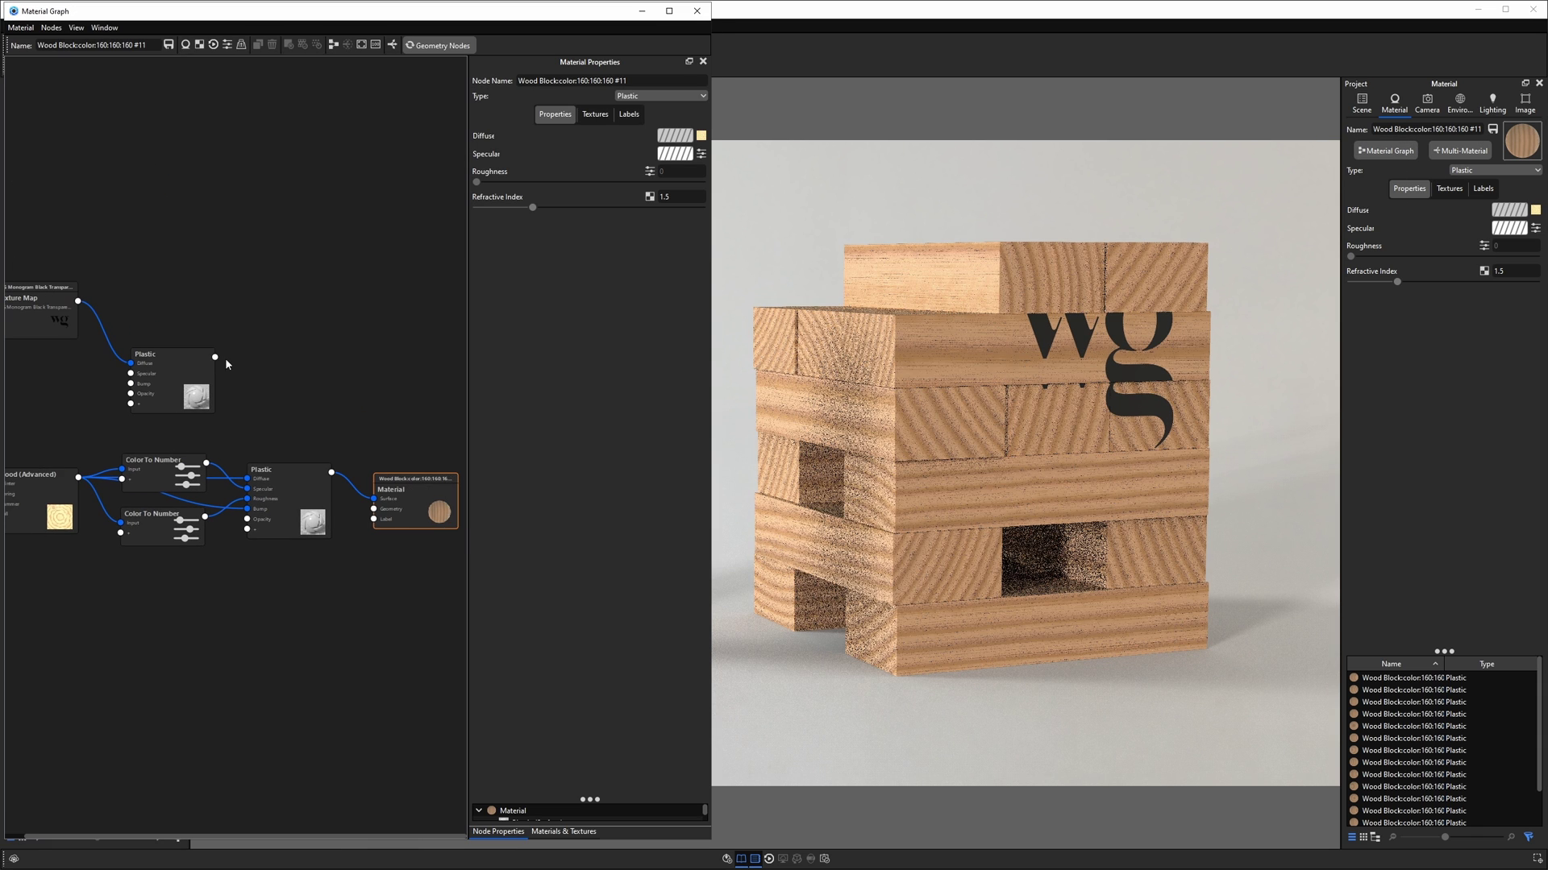
pyautogui.moveTo(215, 357); pyautogui.dragTo(374, 520)
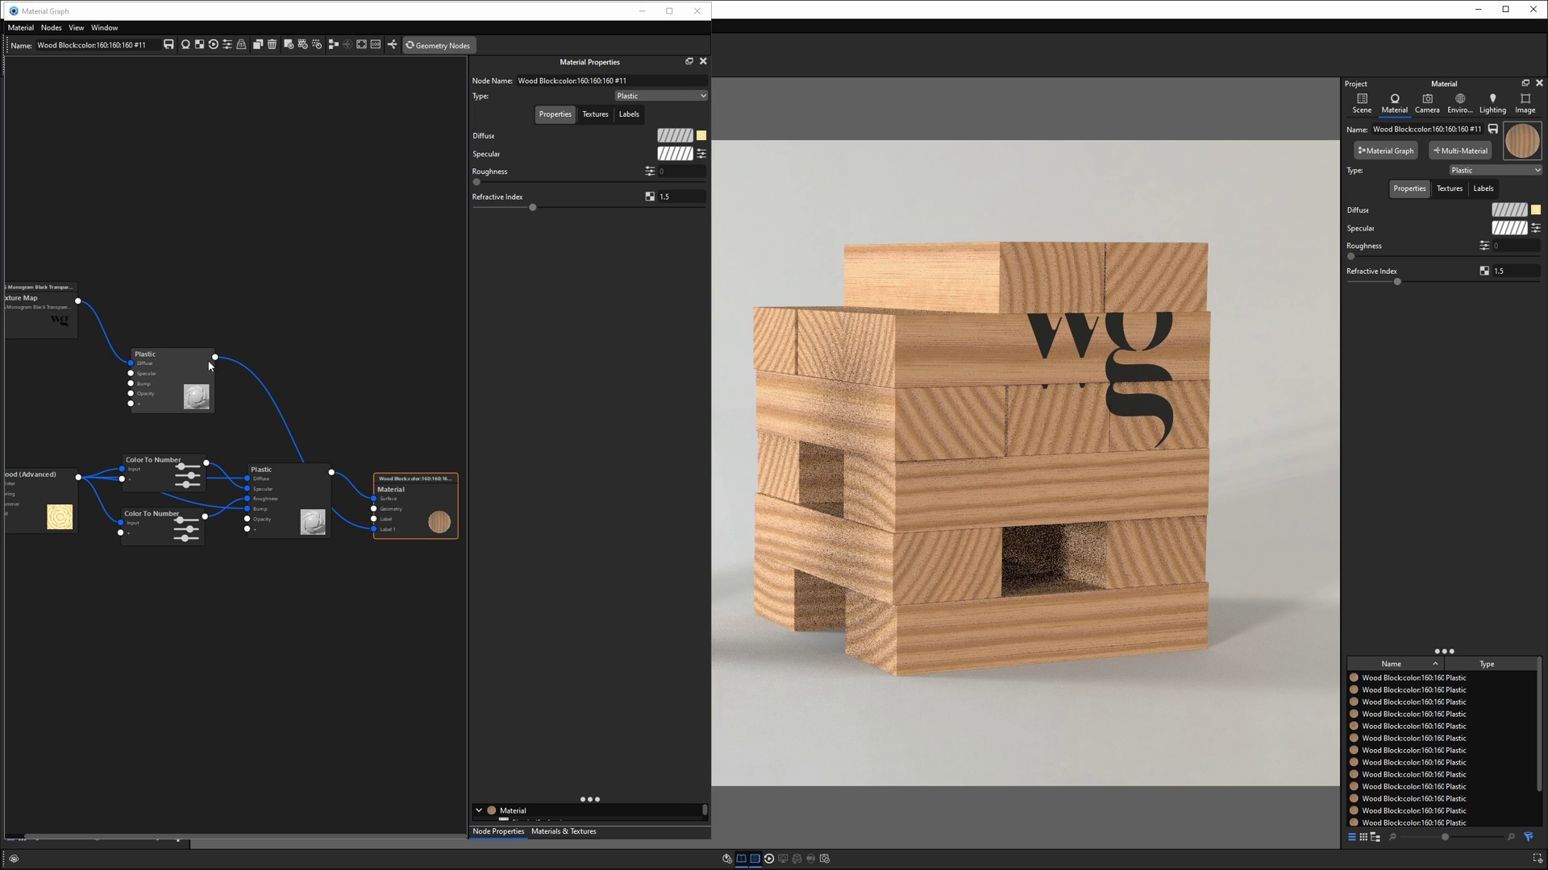
# Arrange the nodes, check the monogram placement with Move Texture, and confirm it.
pyautogui.moveTo(175, 365); pyautogui.dragTo(320, 354)
pyautogui.moveTo(41, 304); pyautogui.dragTo(147, 365)
pyautogui.click(147, 360)
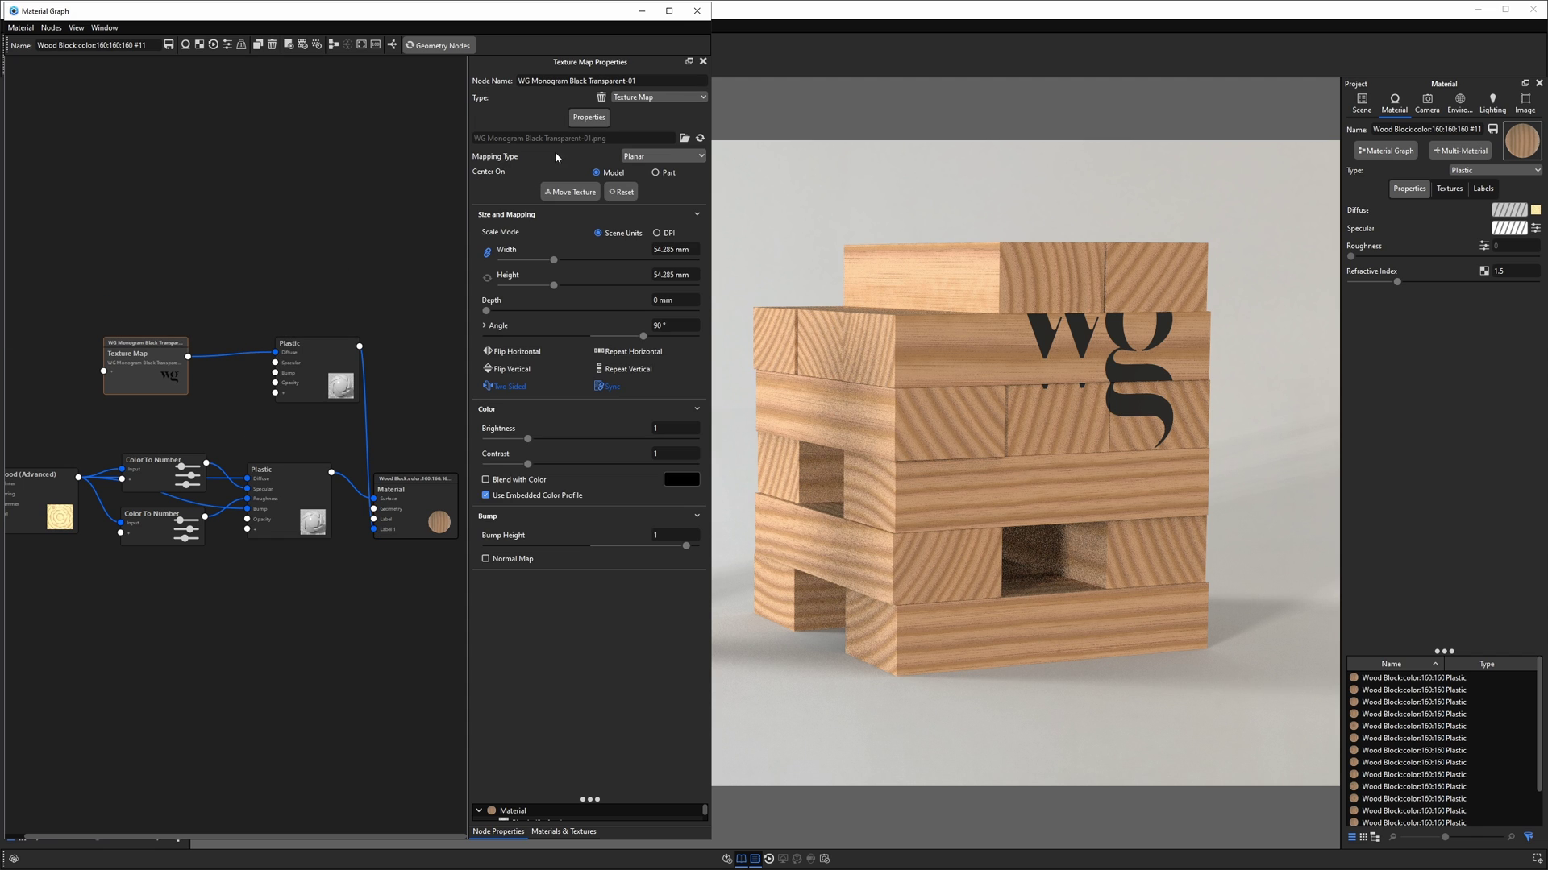
pyautogui.click(570, 192)
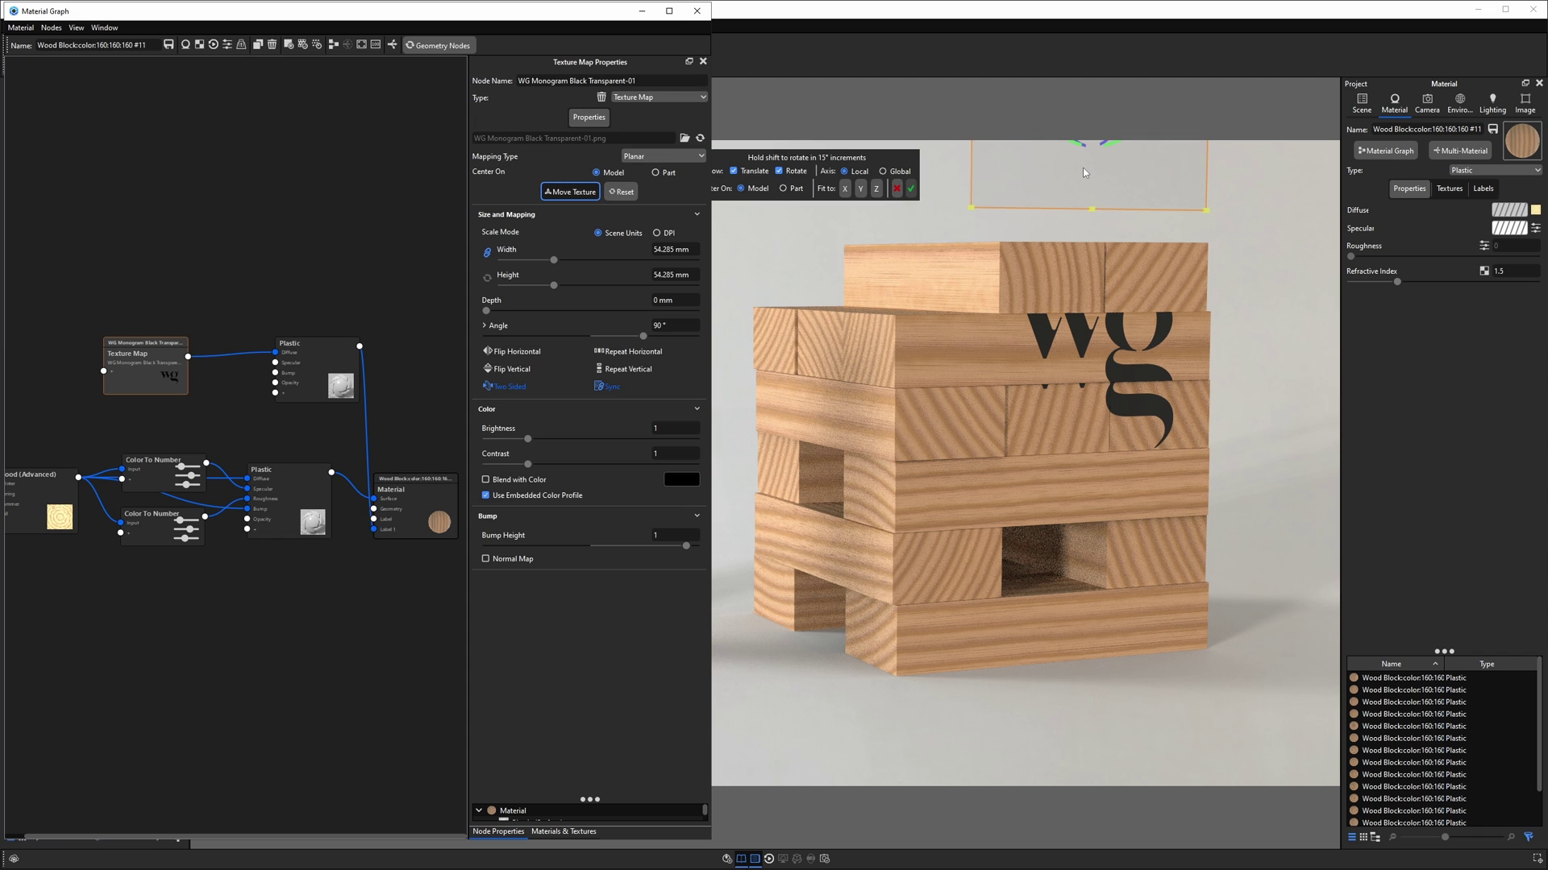
pyautogui.click(911, 189)
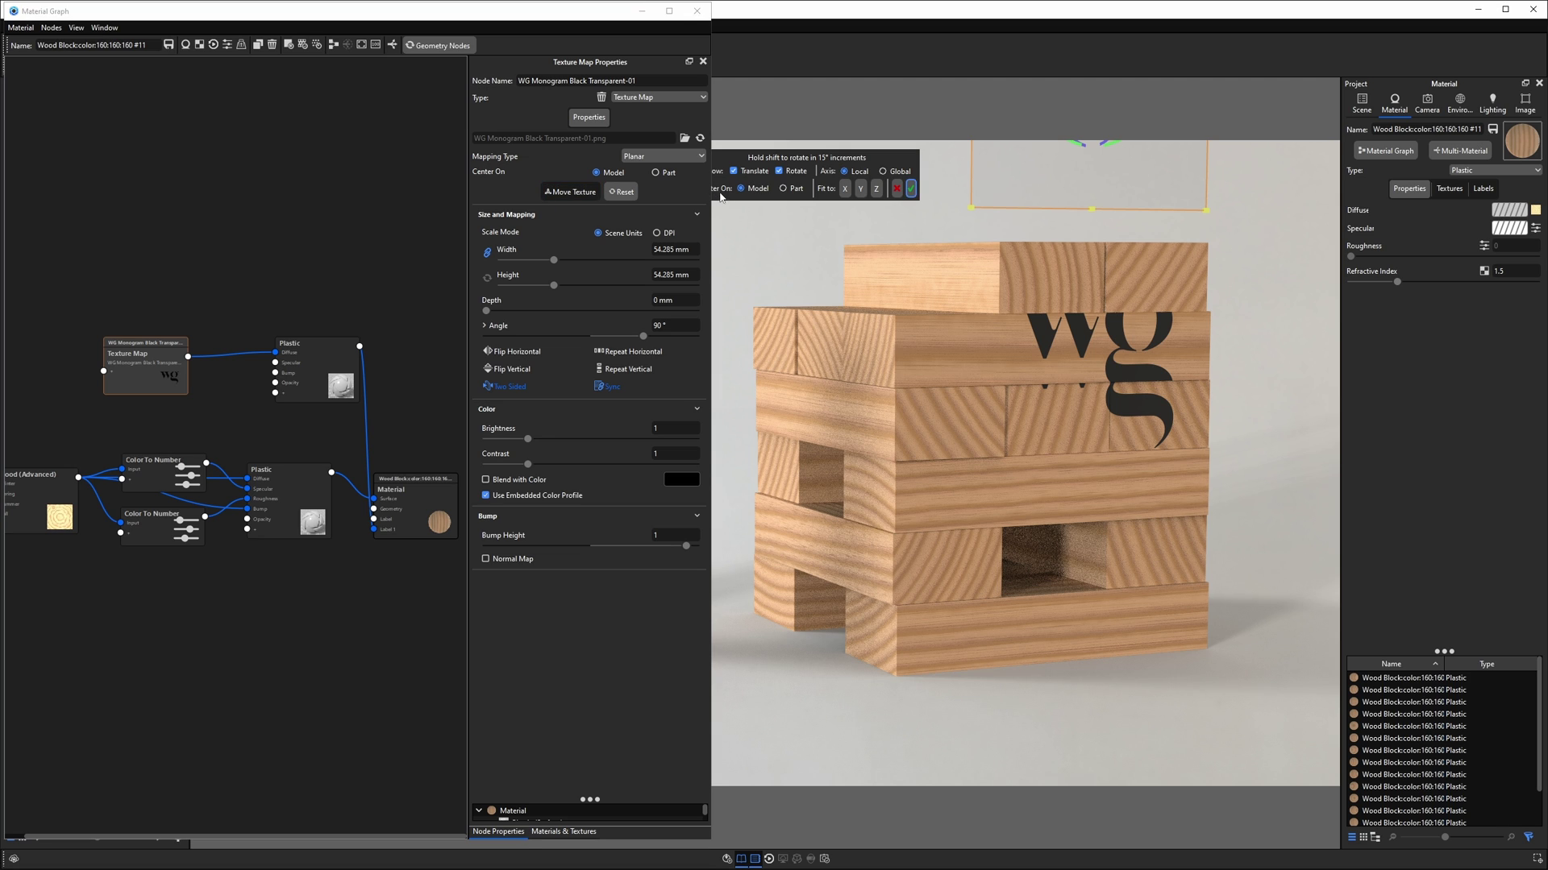
pyautogui.moveTo(715, 196); pyautogui.dragTo(759, 209)
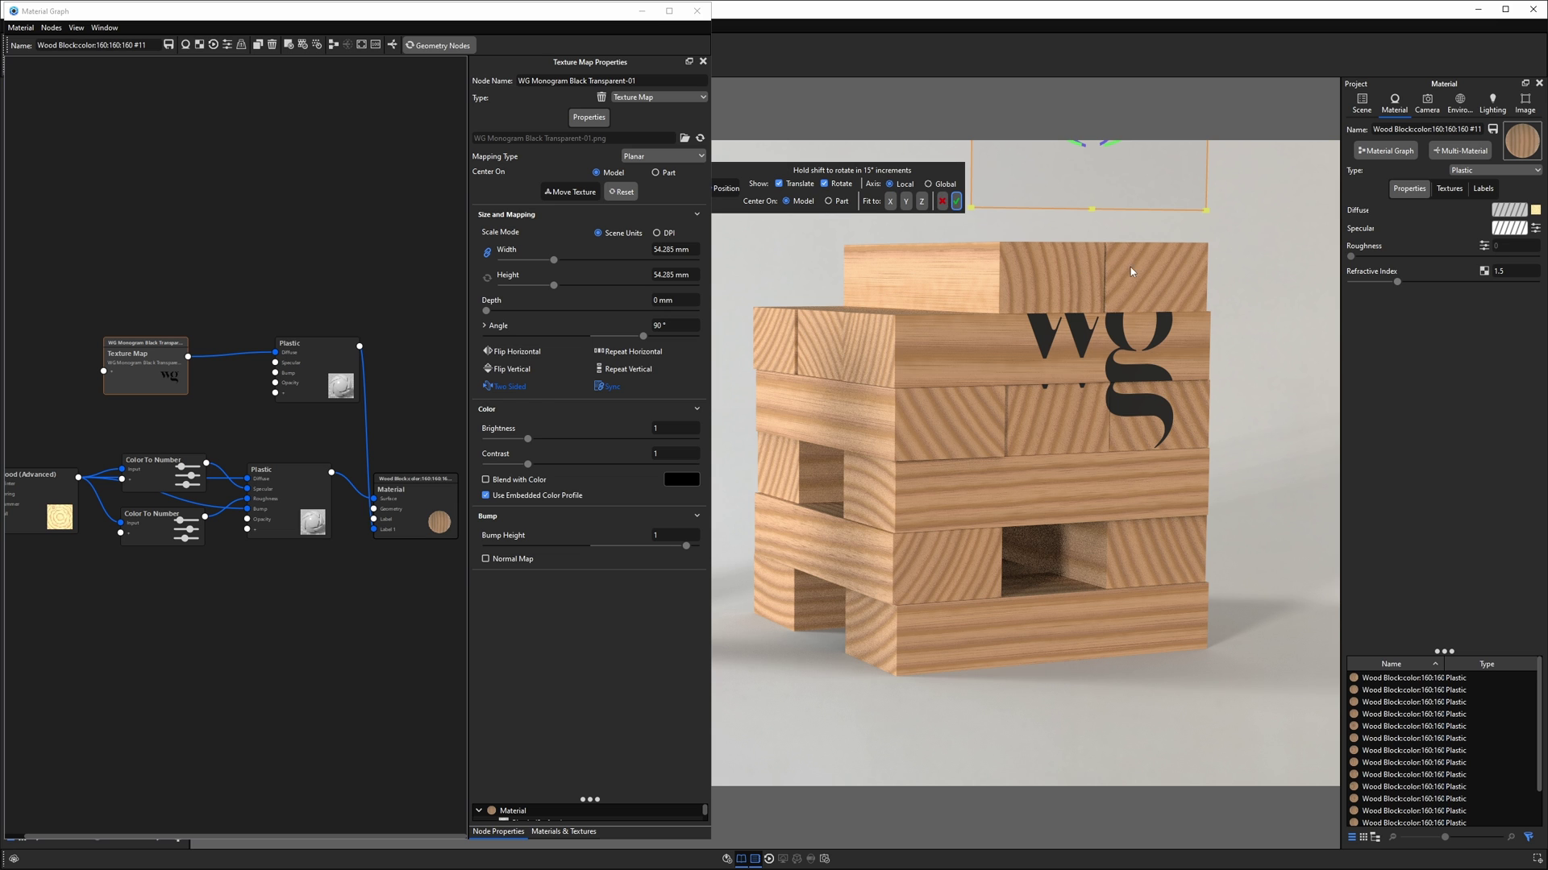
pyautogui.click(956, 201)
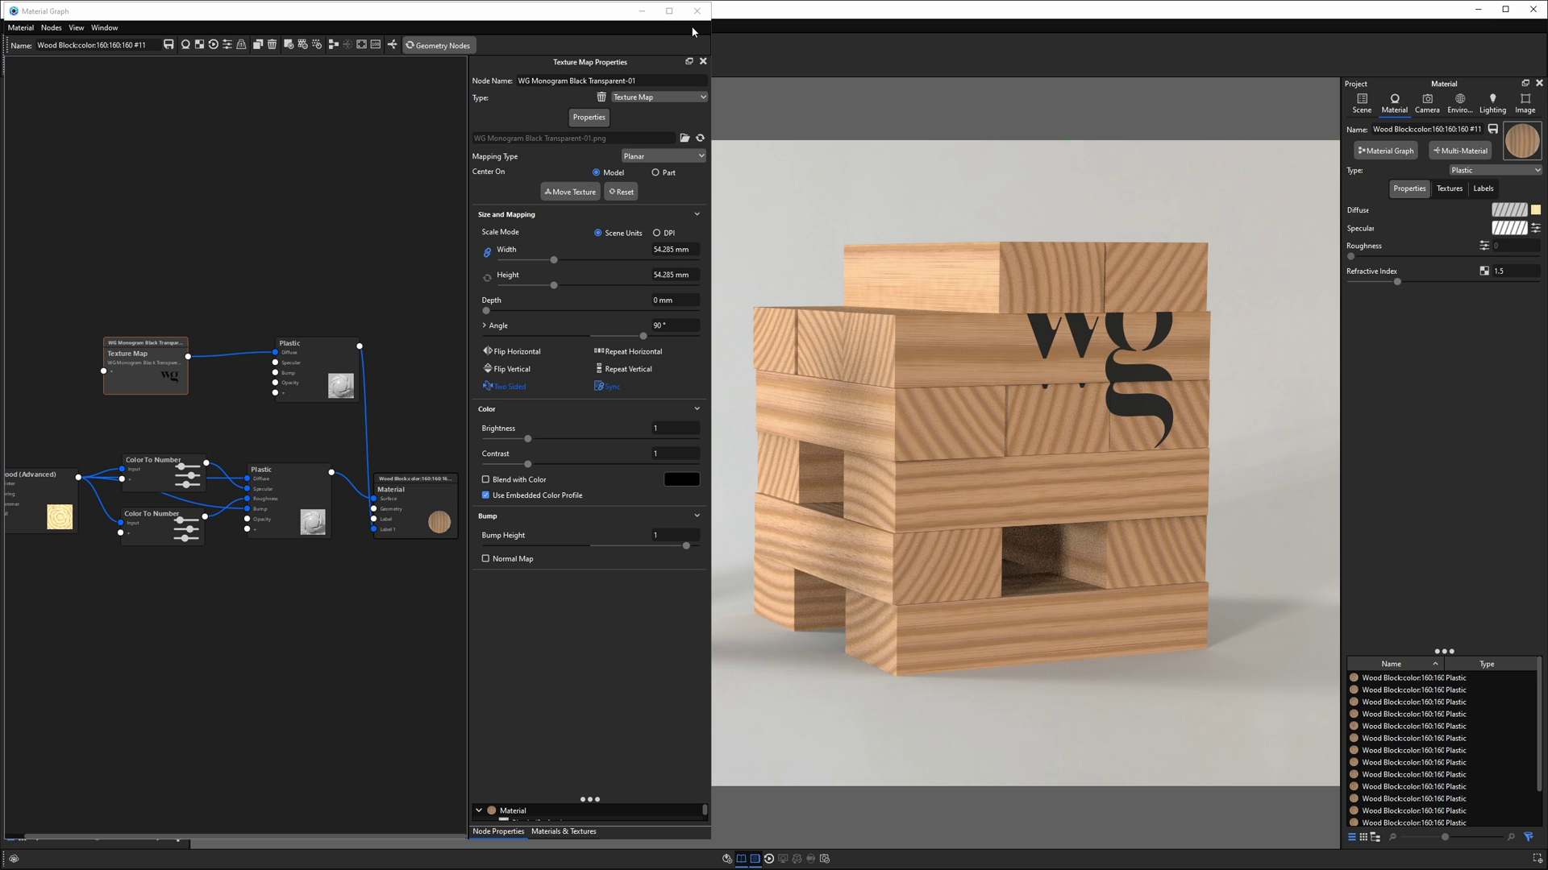
pyautogui.click(705, 12)
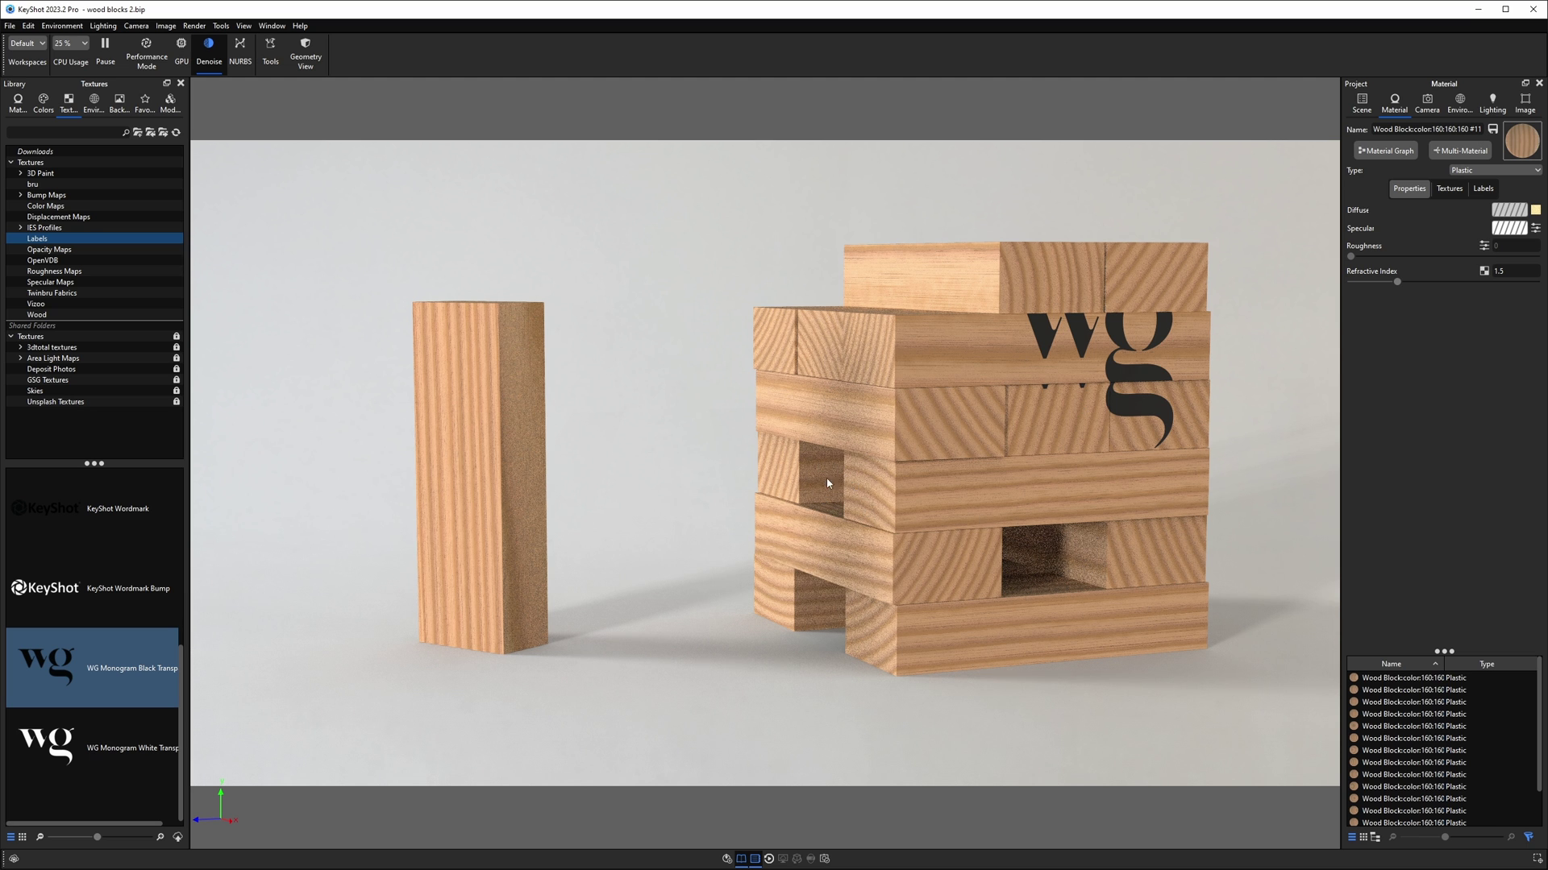
# Orbit the camera above the tower and review block #4's material graph.
pyautogui.moveTo(1068, 582); pyautogui.dragTo(1049, 243)
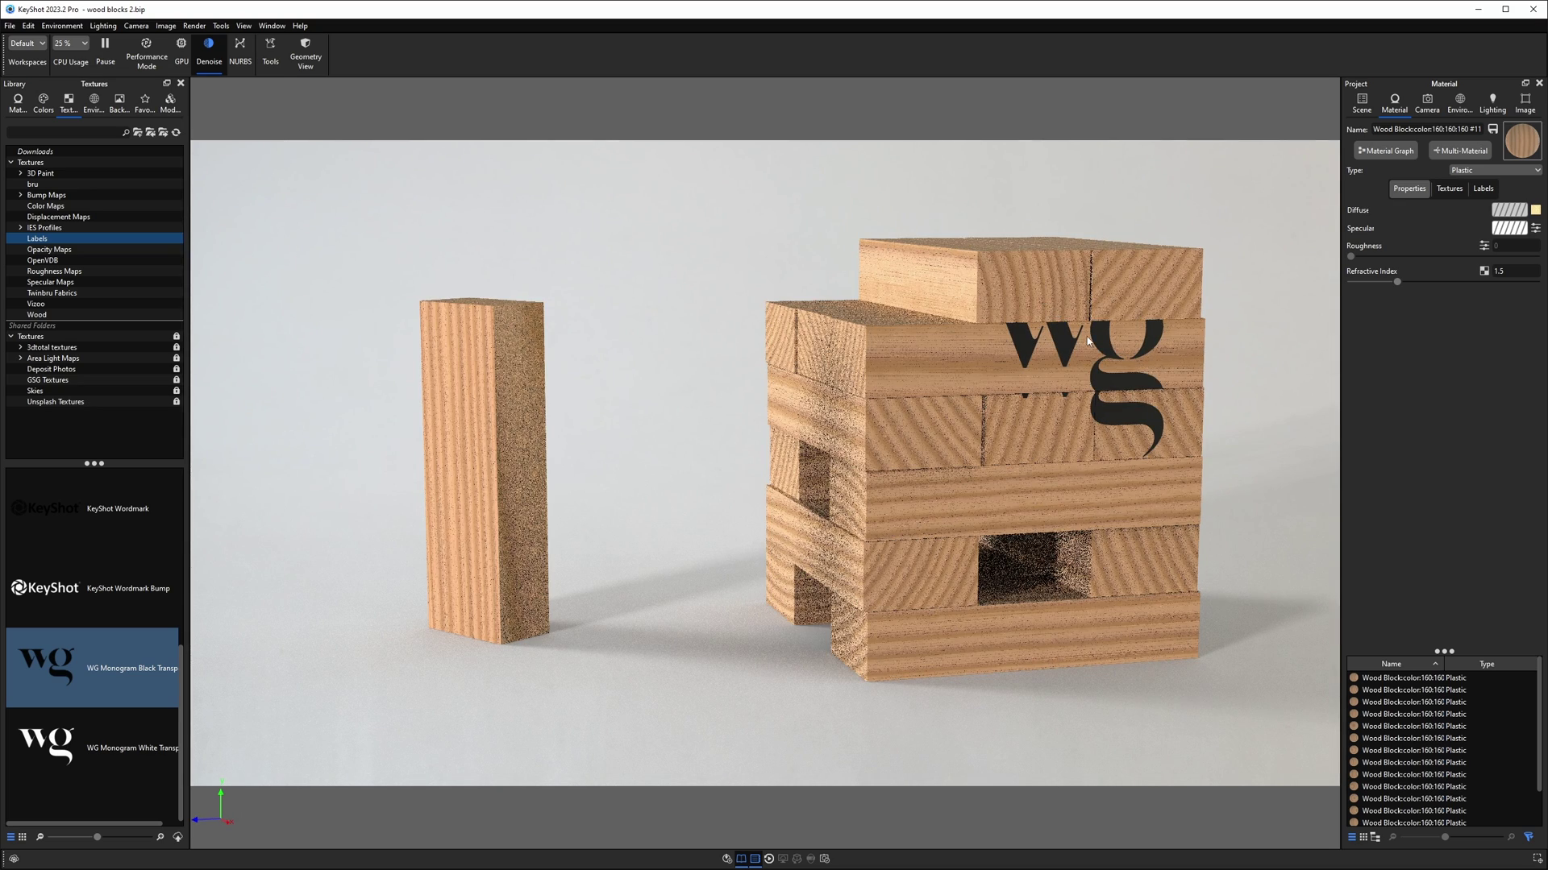
pyautogui.doubleClick(1075, 339)
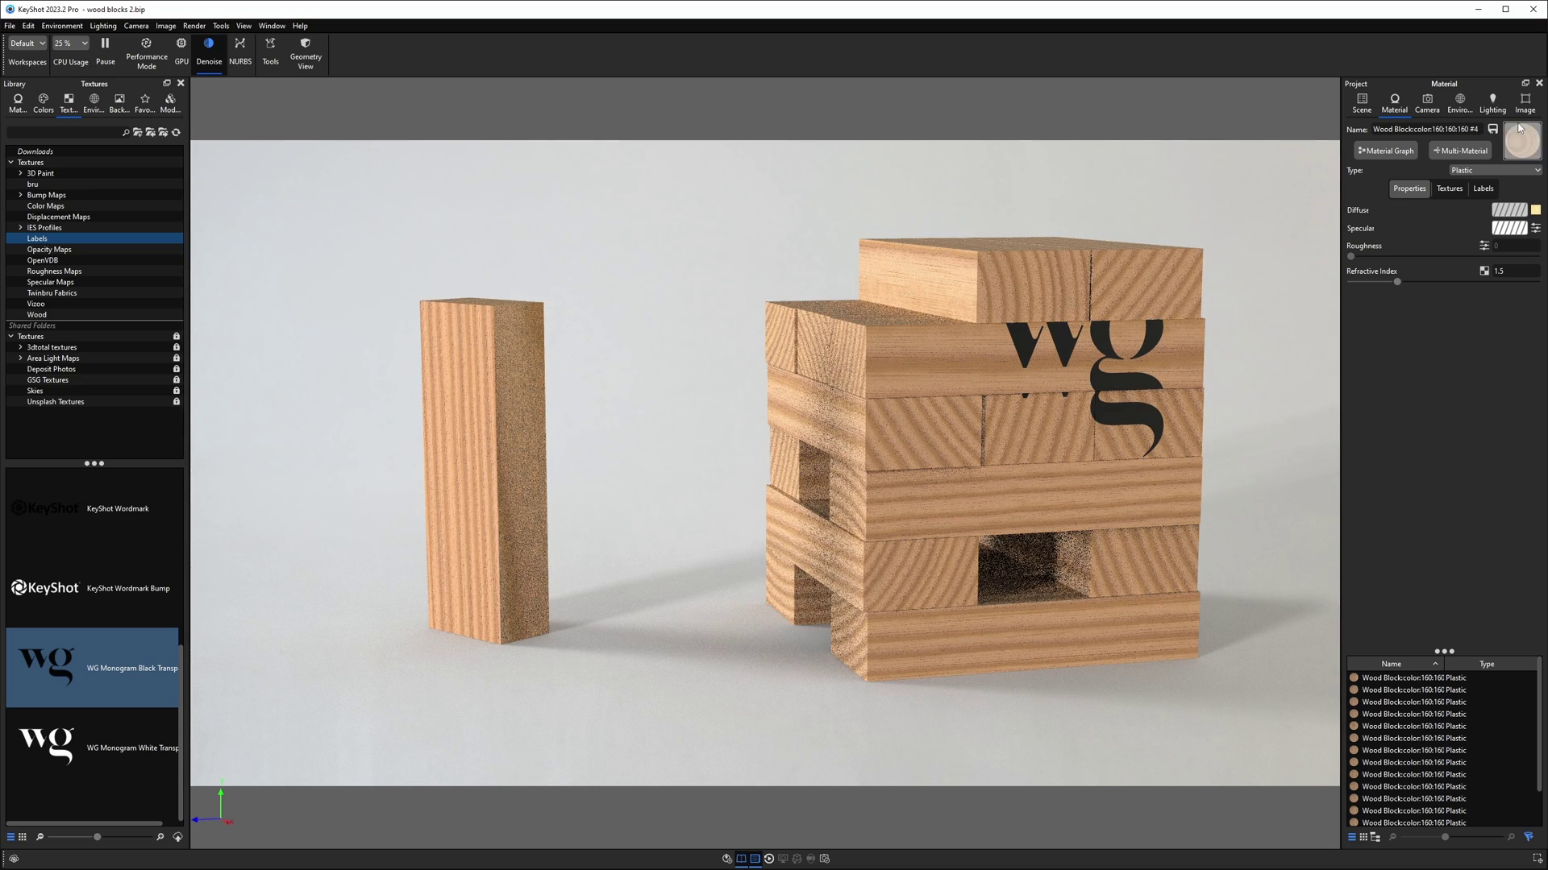
pyautogui.click(1385, 153)
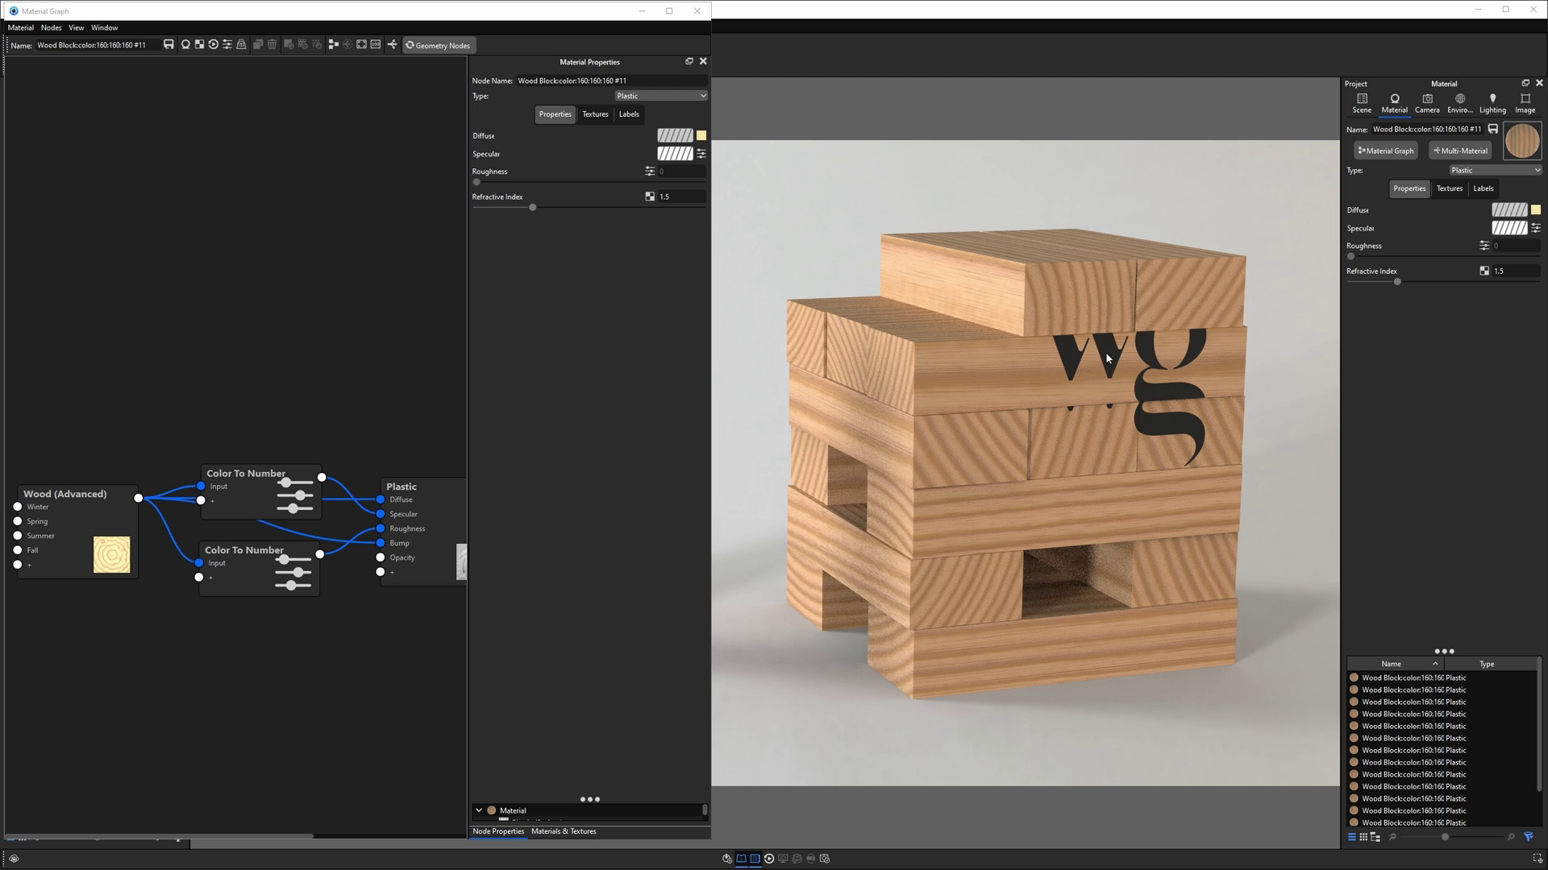
pyautogui.click(696, 10)
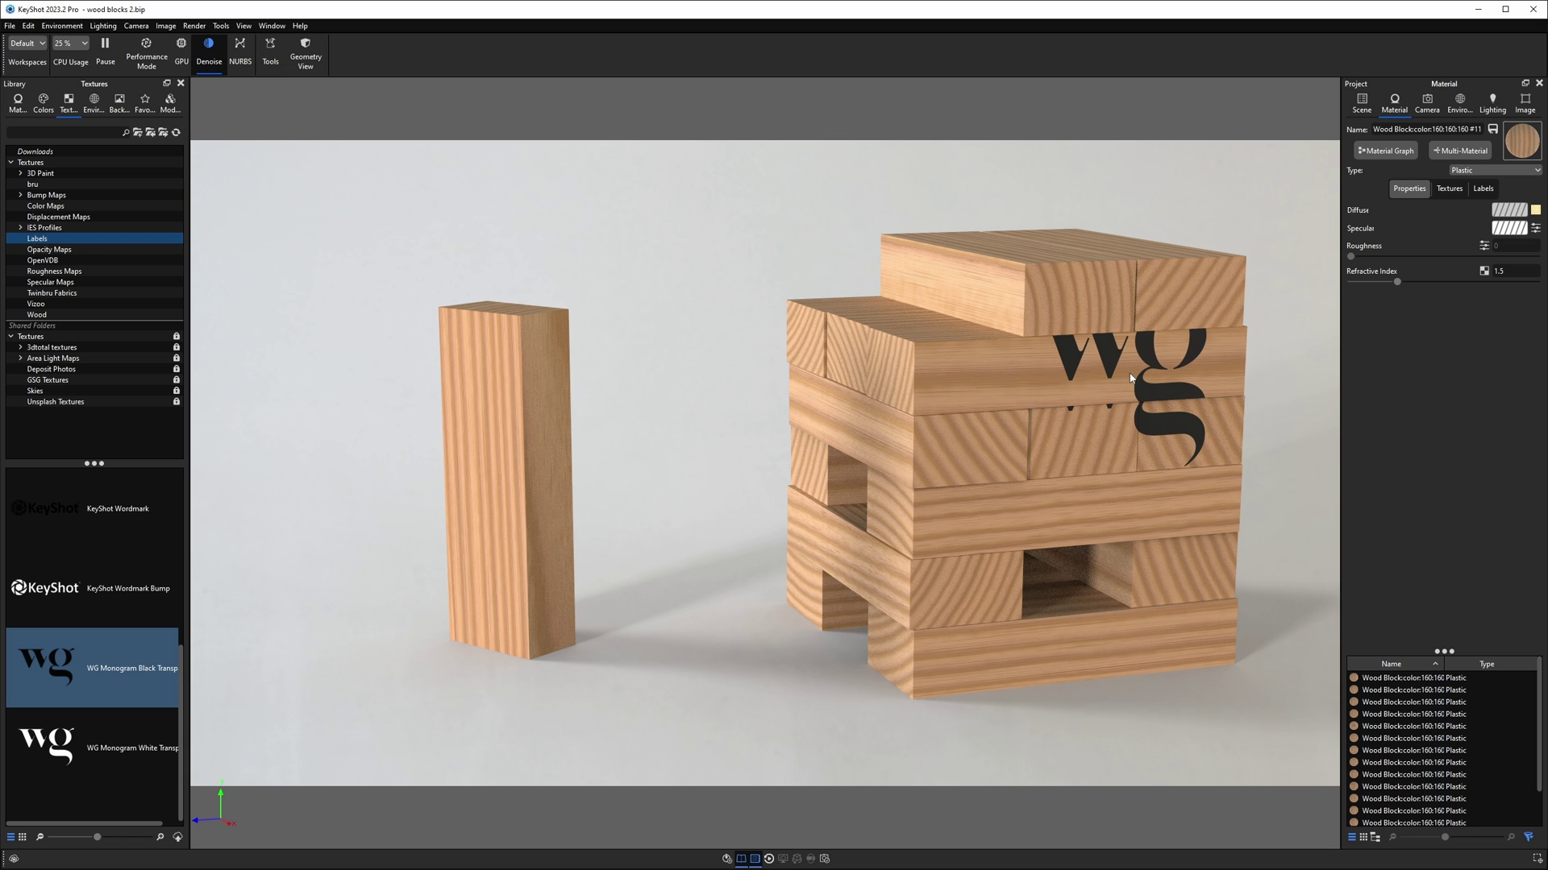
# Unlink block #5's material and slide its Wood (Advanced) grain downward with Move Texture.
pyautogui.rightClick(1098, 375)
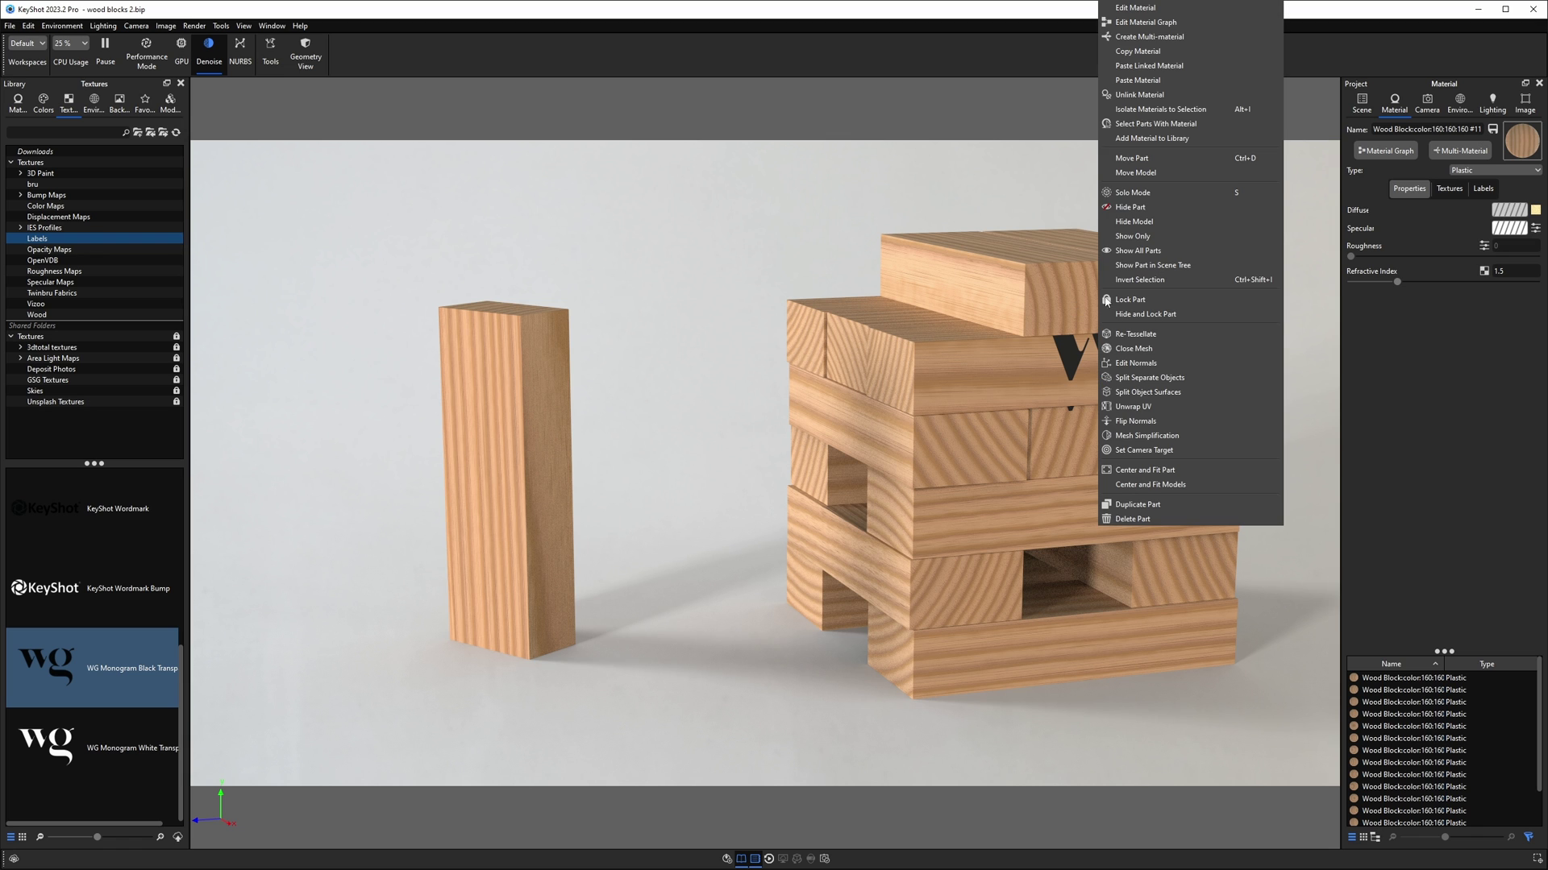
pyautogui.click(1137, 97)
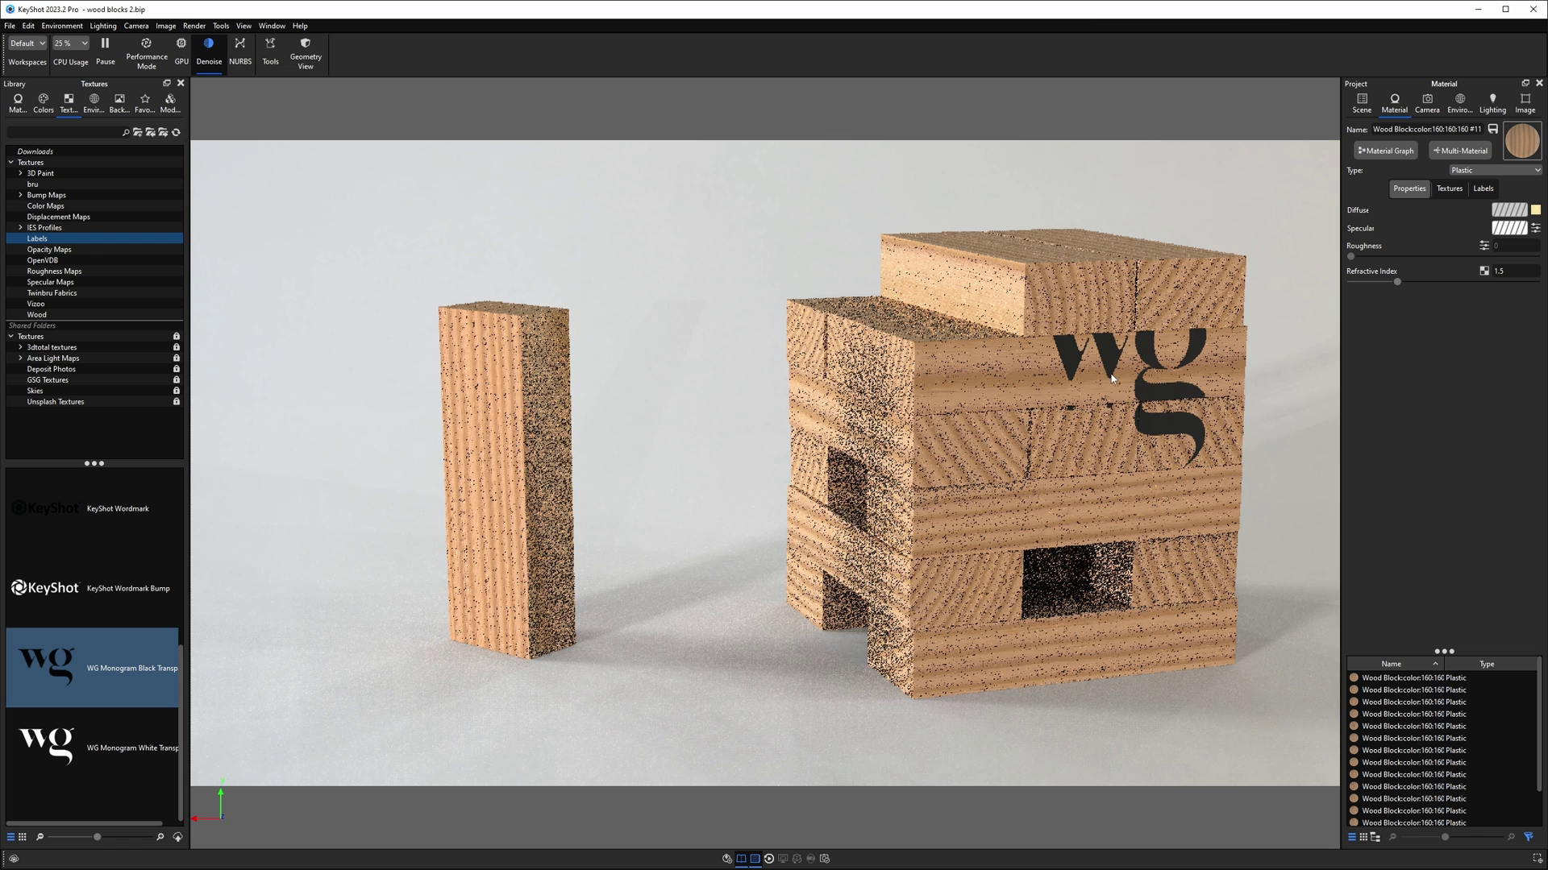
pyautogui.click(1403, 152)
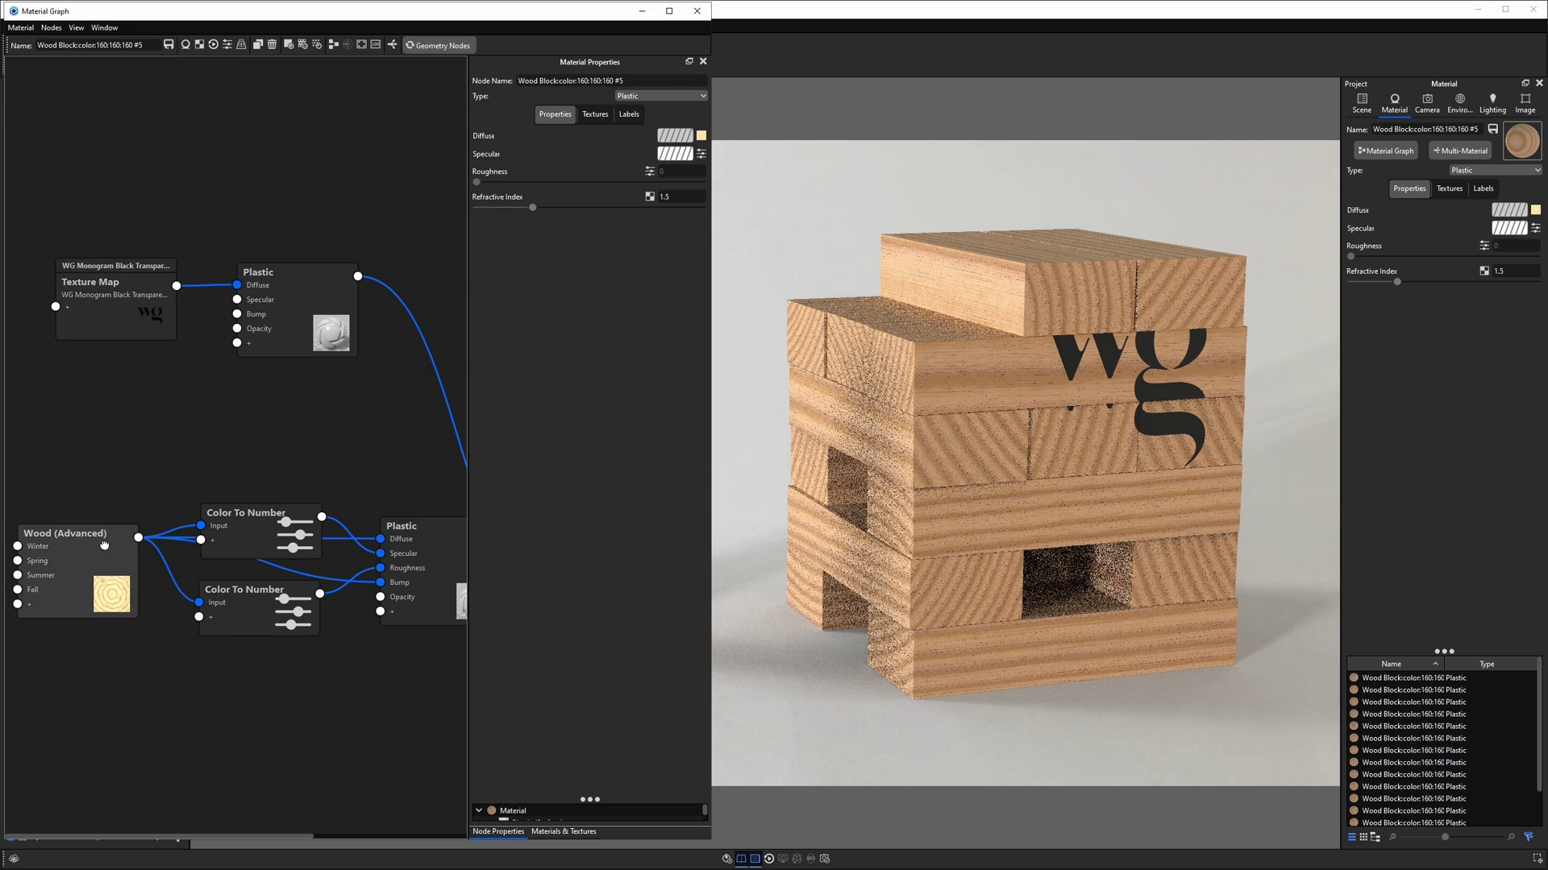
pyautogui.moveTo(64, 534); pyautogui.dragTo(80, 480)
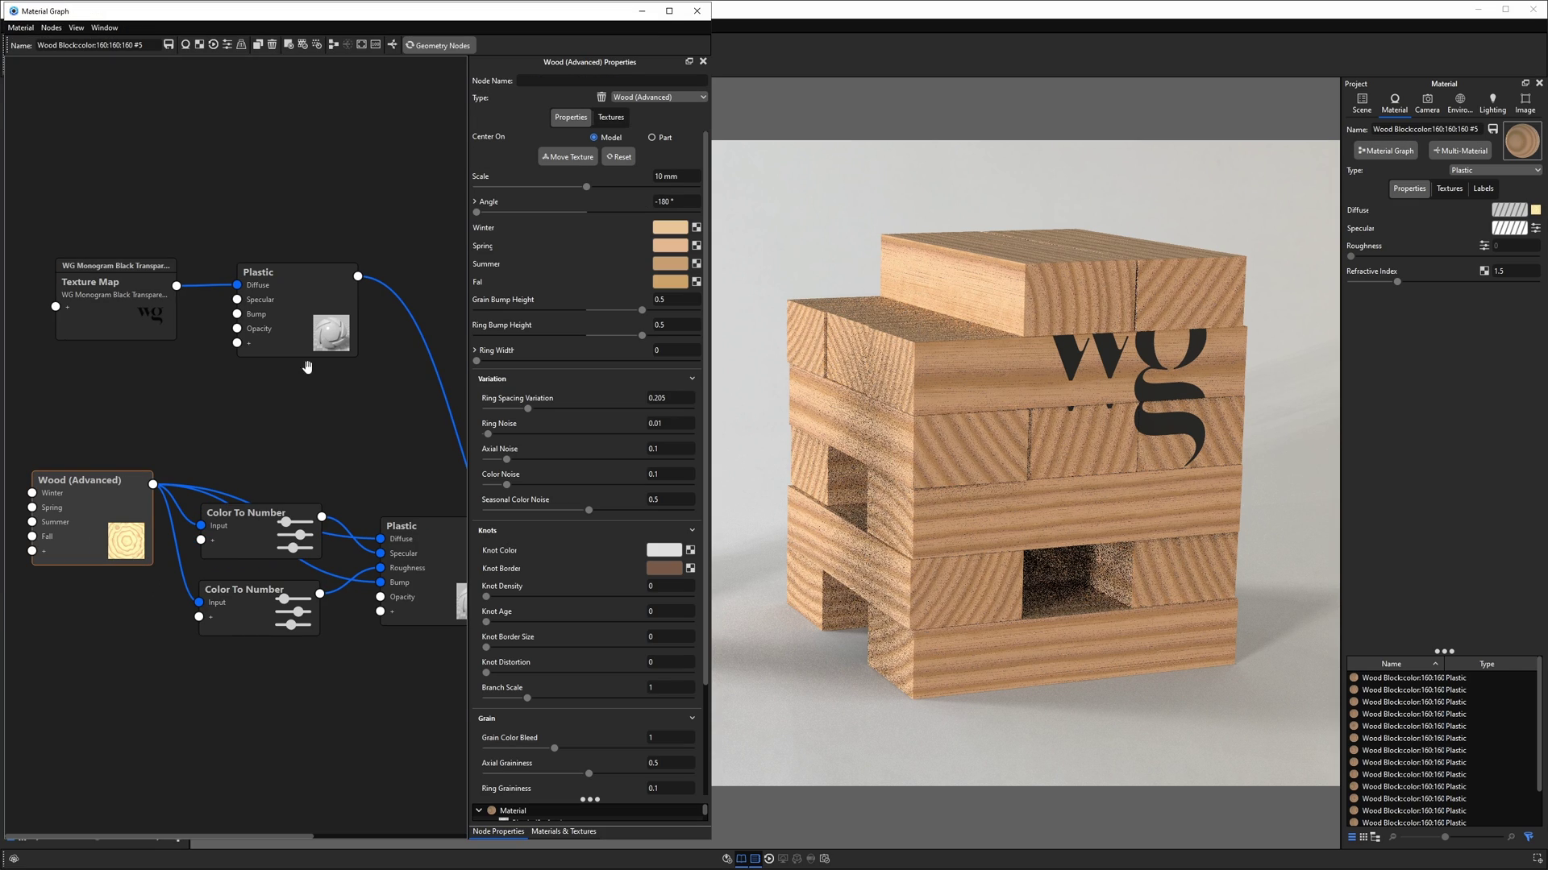
pyautogui.click(568, 156)
pyautogui.moveTo(837, 341); pyautogui.dragTo(867, 367)
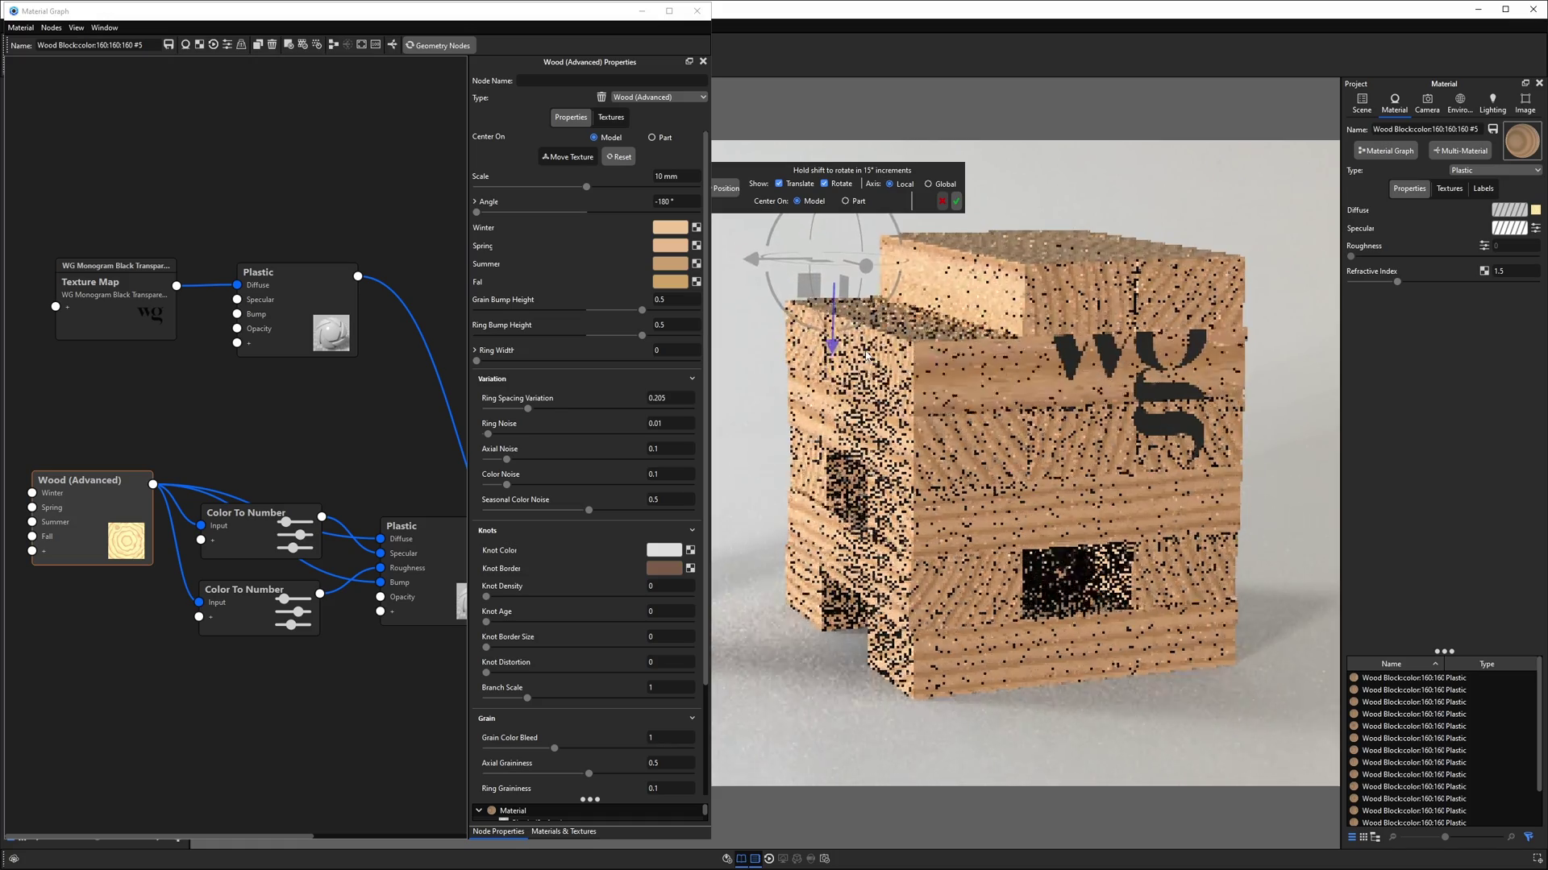